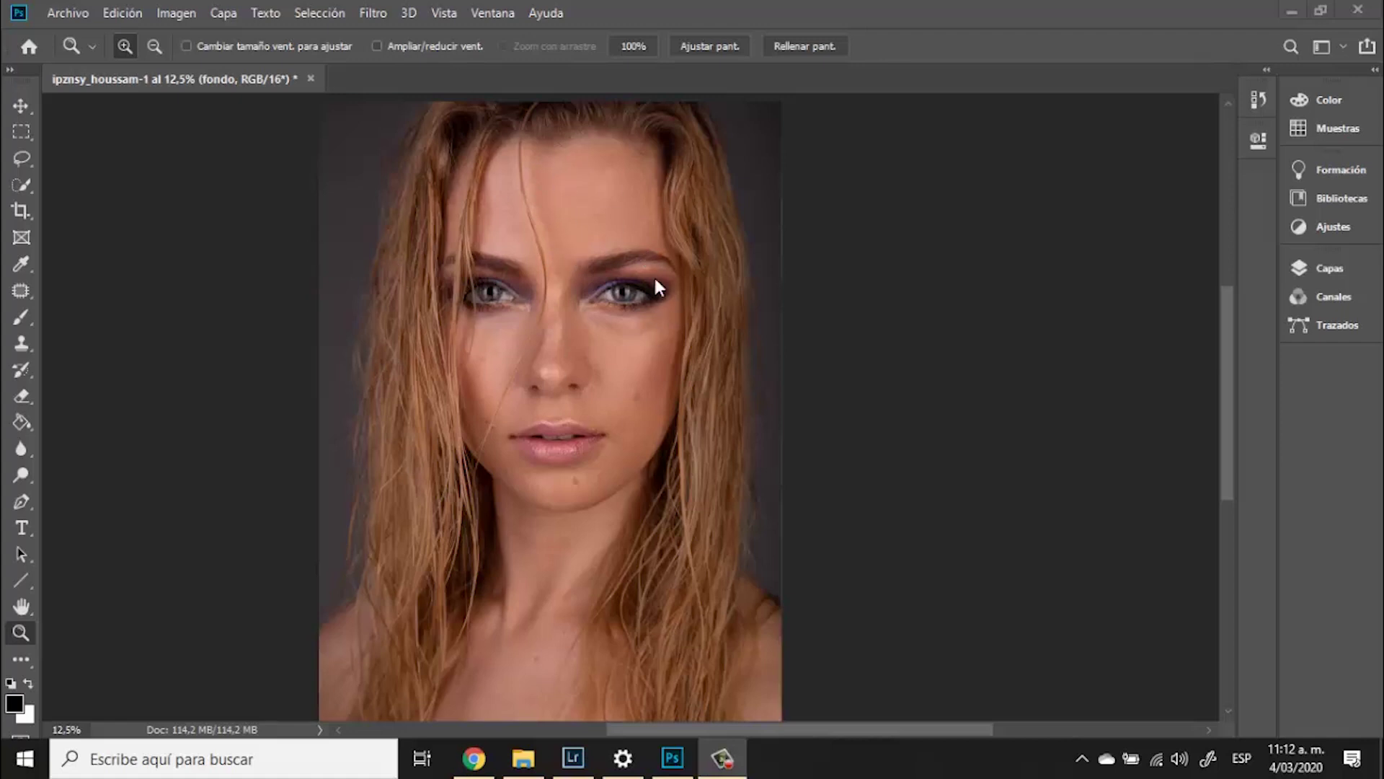
Duplicate the fondo layer twice
left_click(1343, 270)
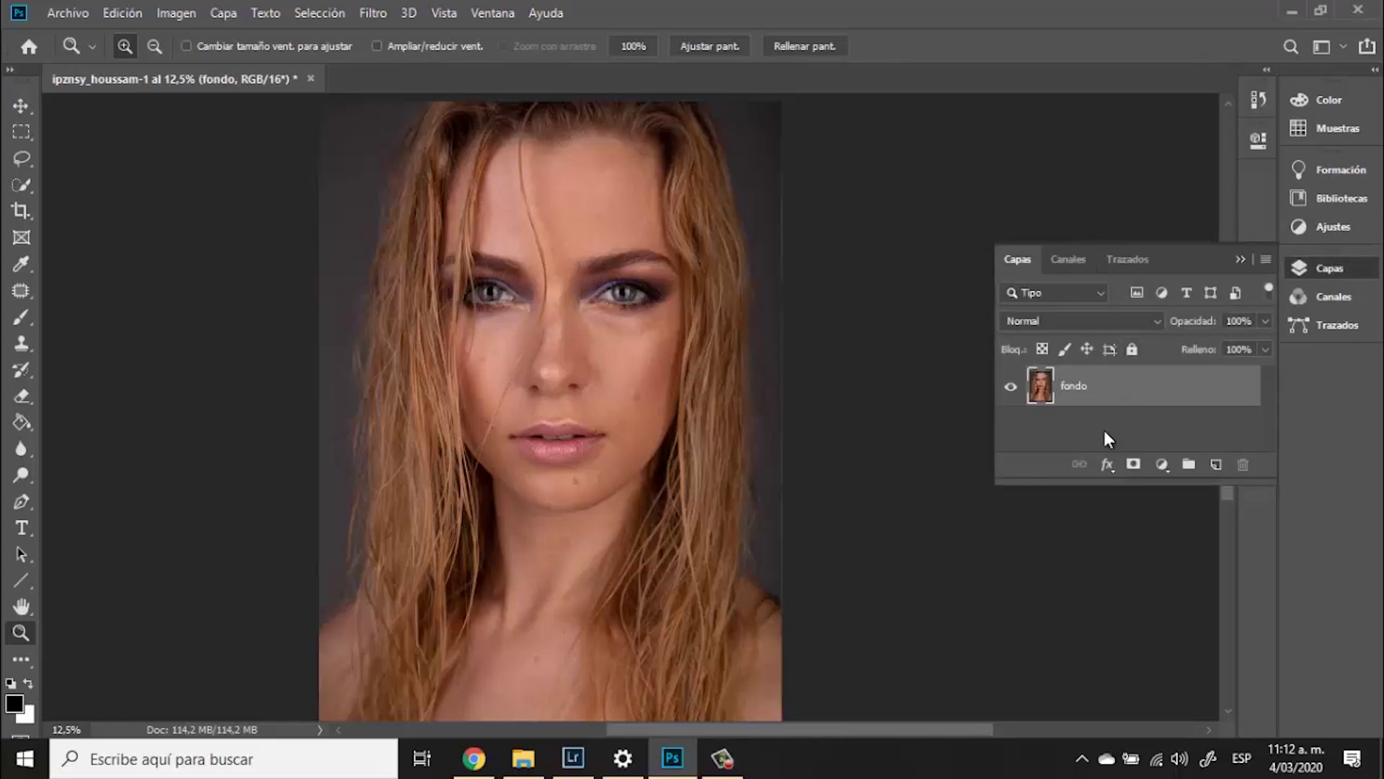
left_click_drag(1137, 485, 1138, 534)
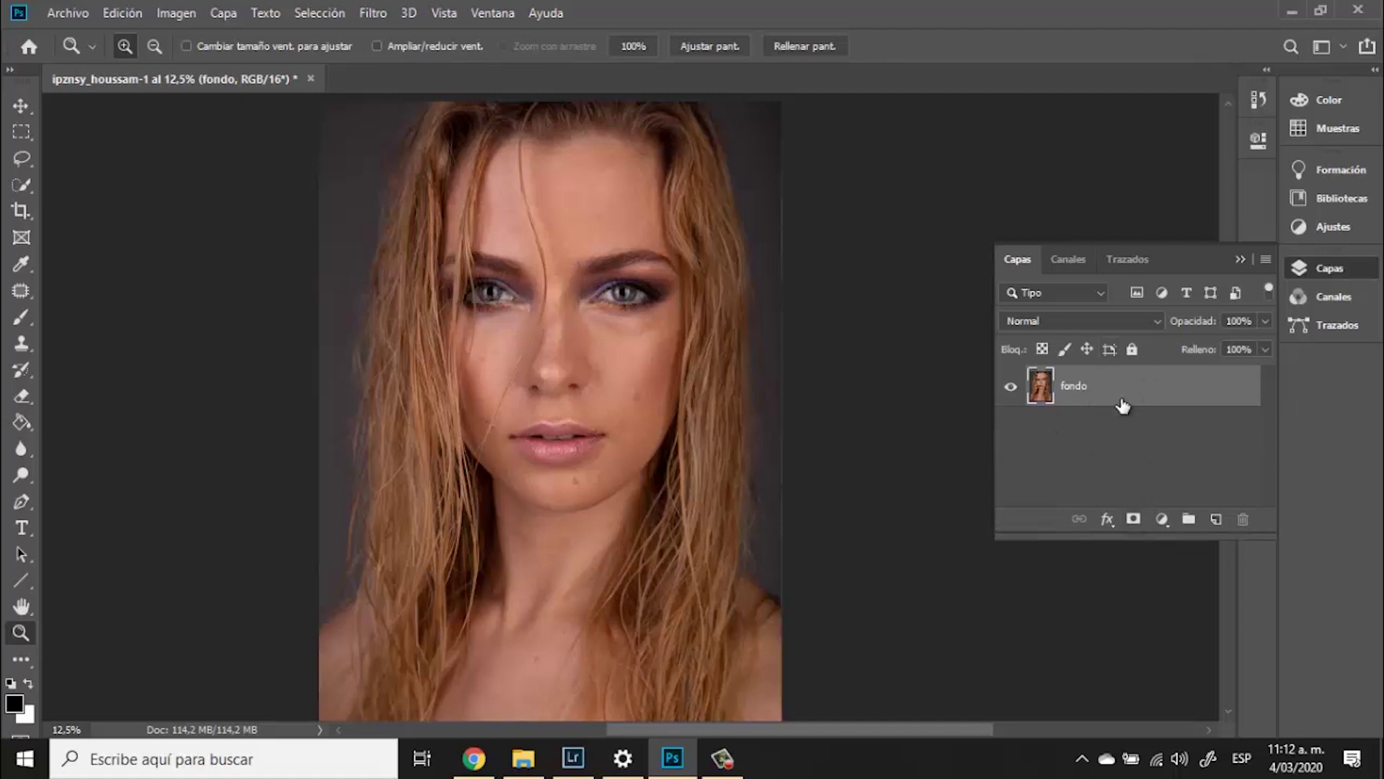
left_click_drag(1049, 391, 1216, 521)
key("ctrl+j")
key("ctrl+j")
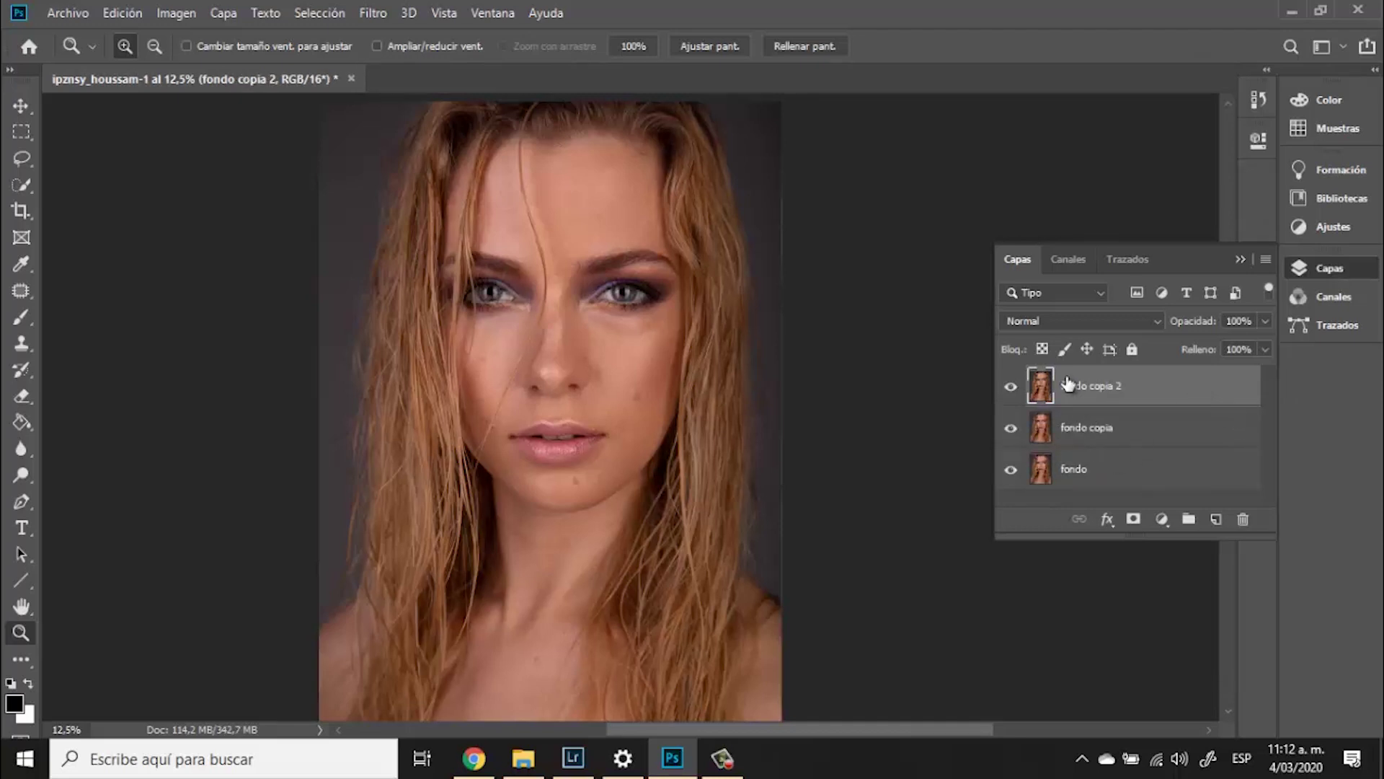
Rename the lower copy of the fondo layer to COLOR and the upper copy to TEXTURA
left_click(1125, 438)
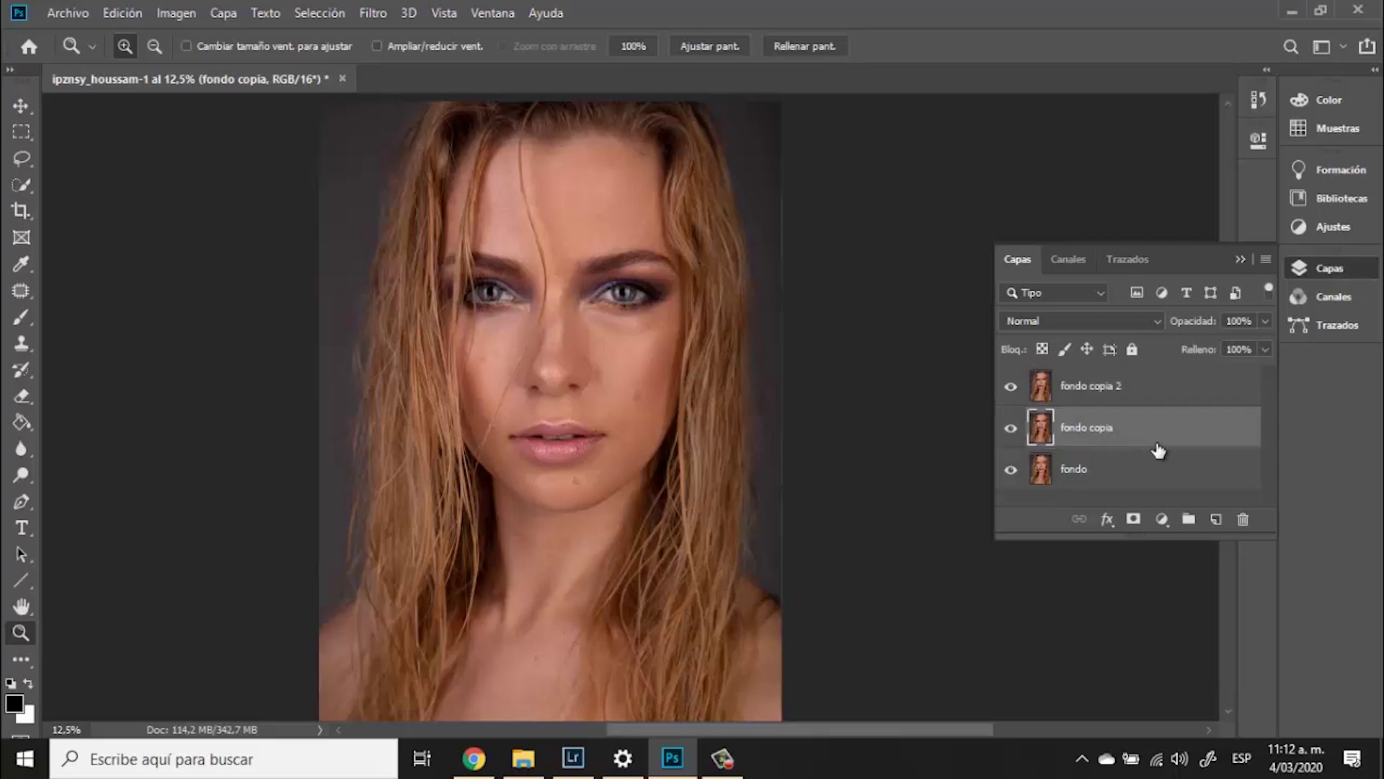
double_click(1109, 431)
type("cOLOR")
key("Return")
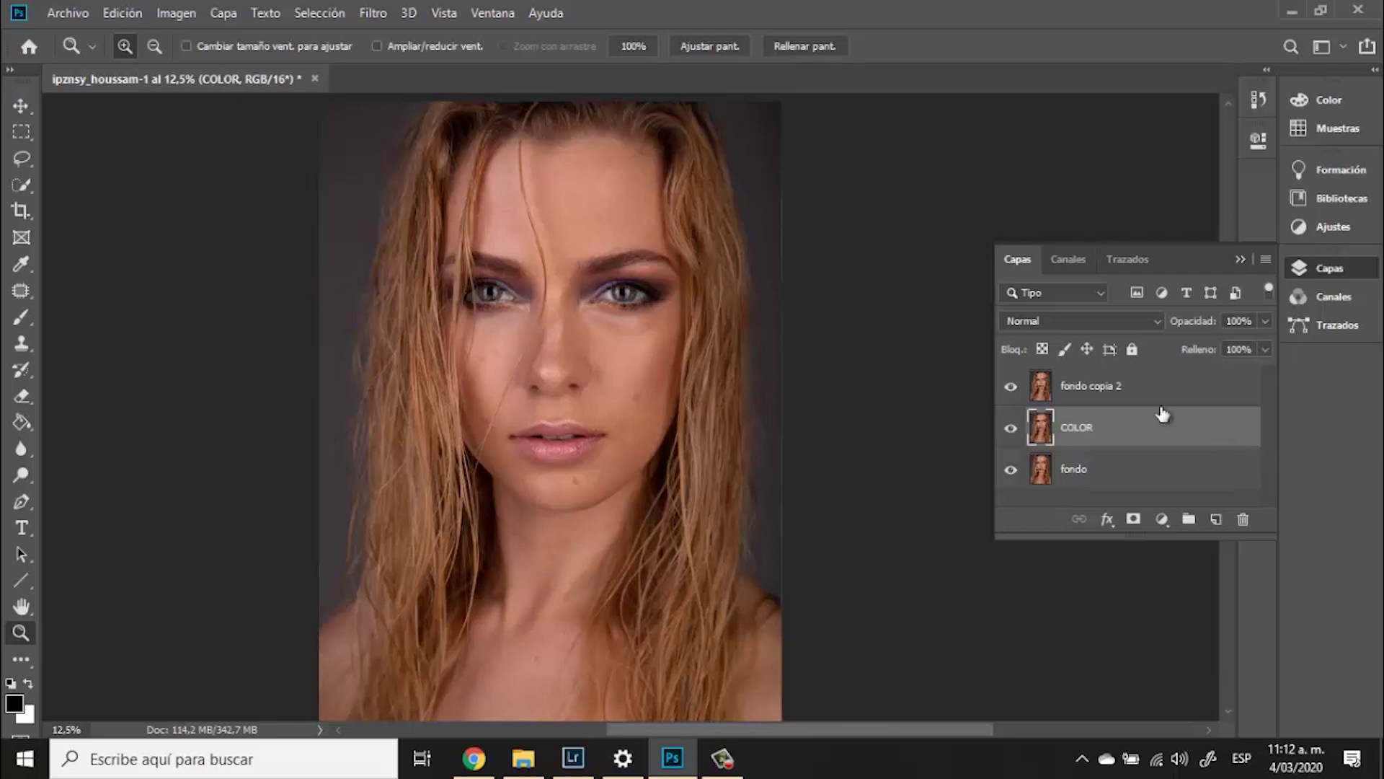
double_click(1100, 385)
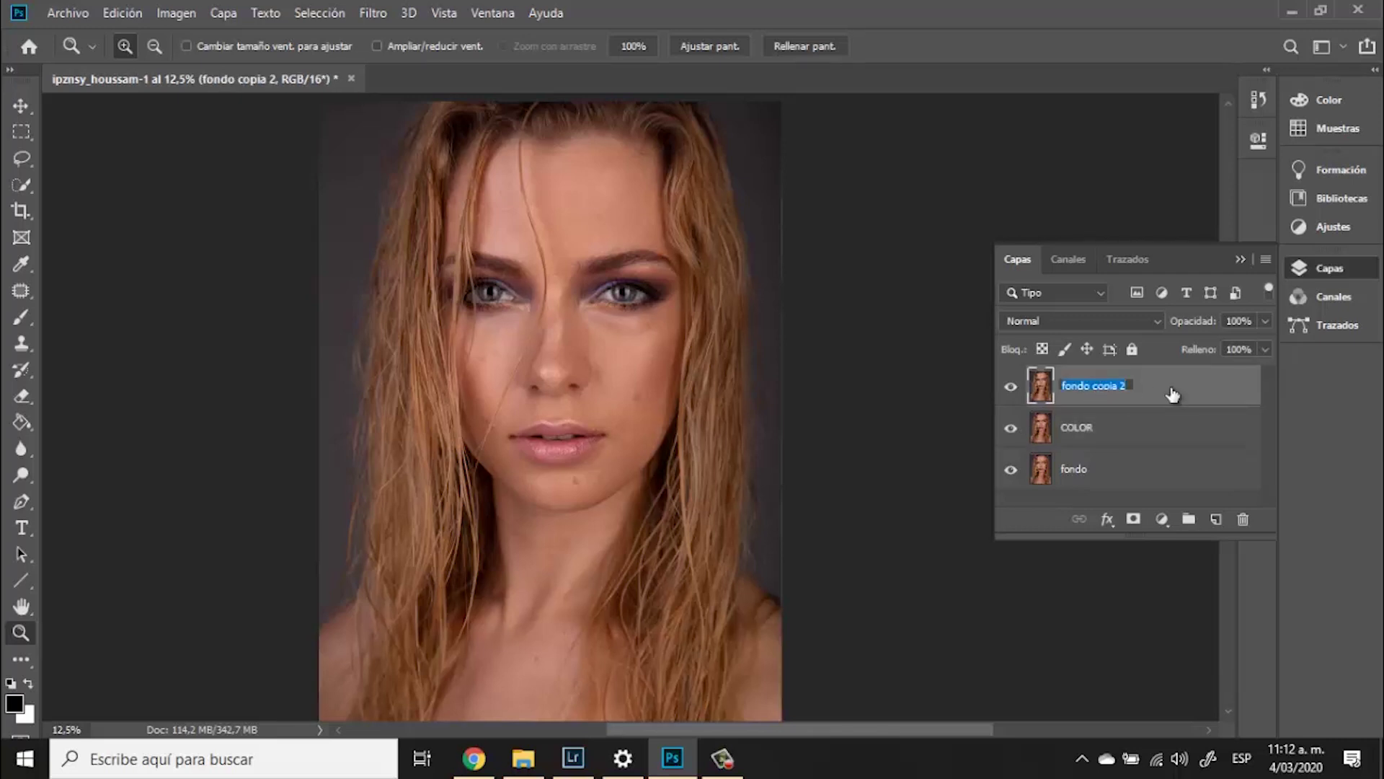
type("TEXTURA")
key("Return")
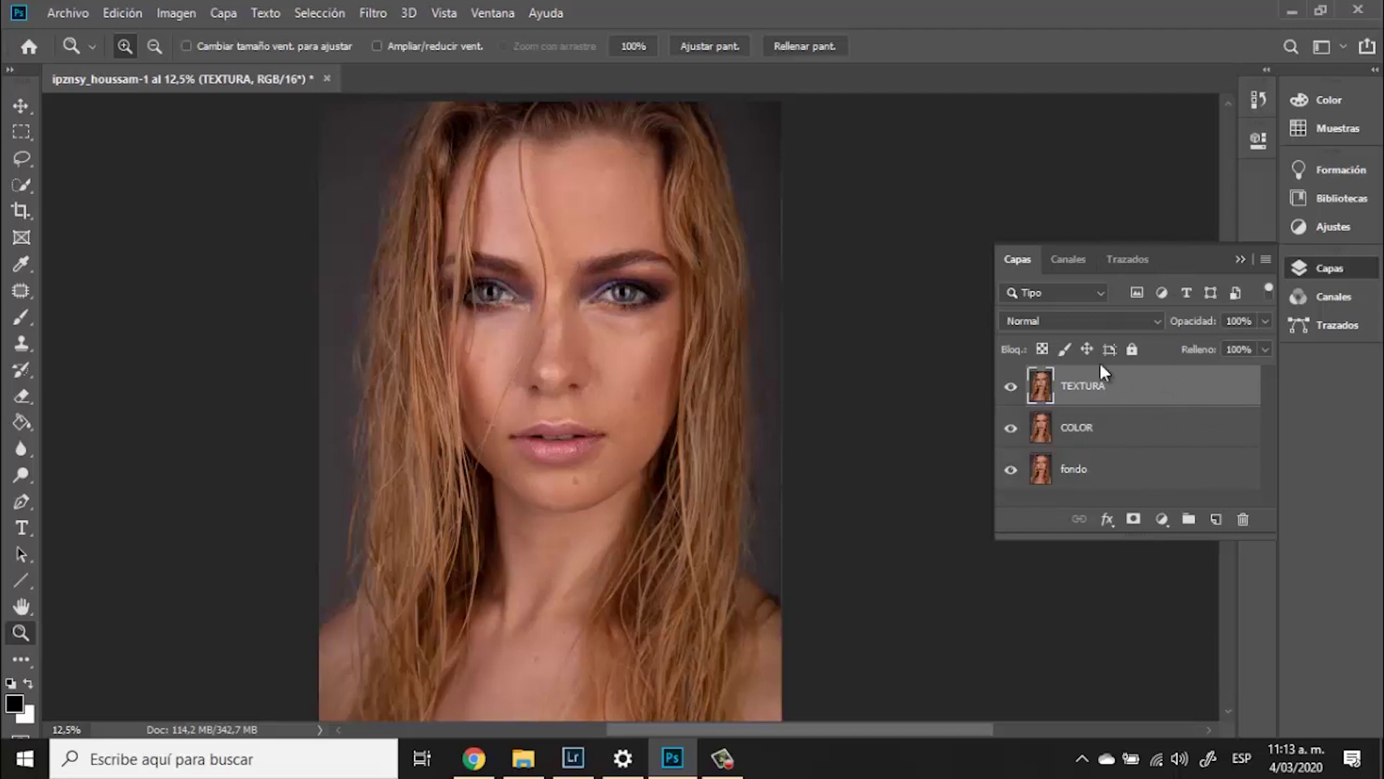
Hide the TEXTURA layer and make COLOR the active layer
left_click(1011, 387)
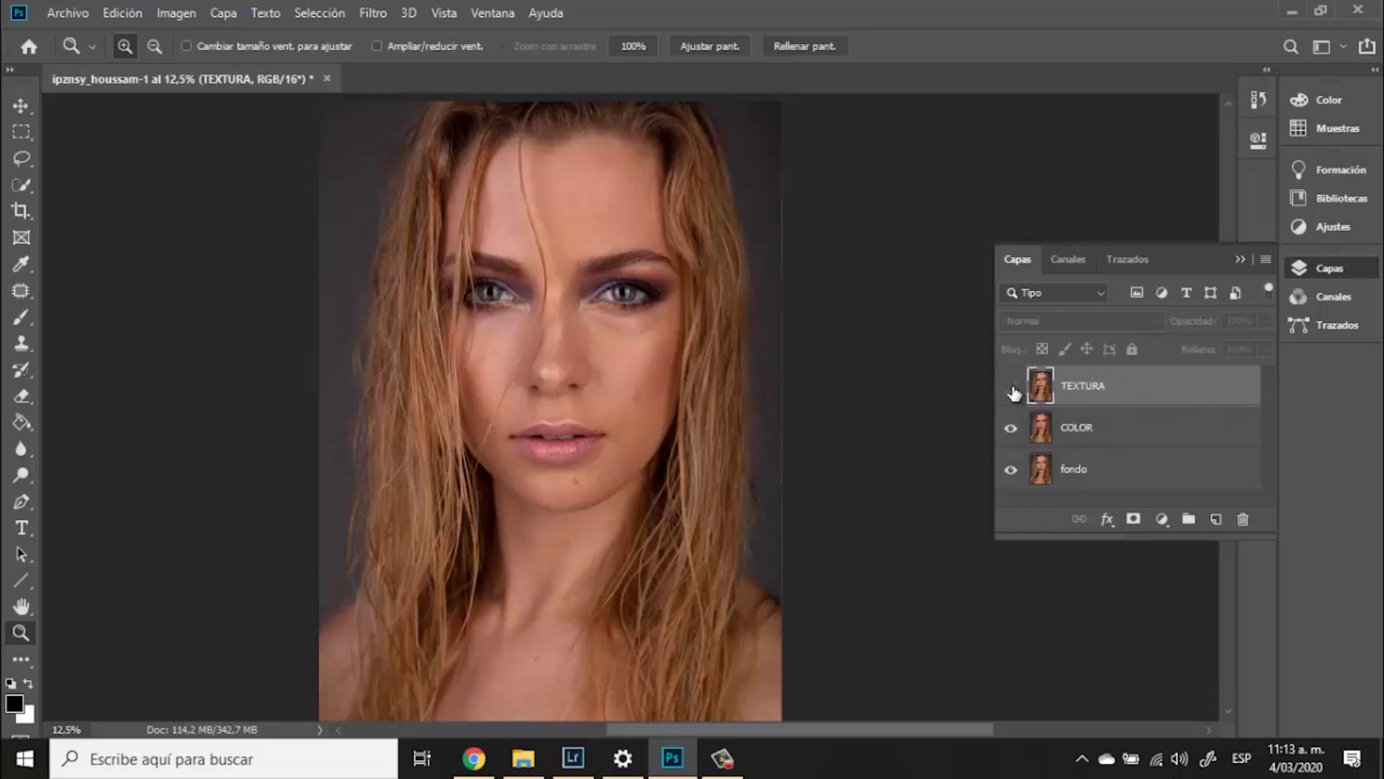
left_click(1116, 431)
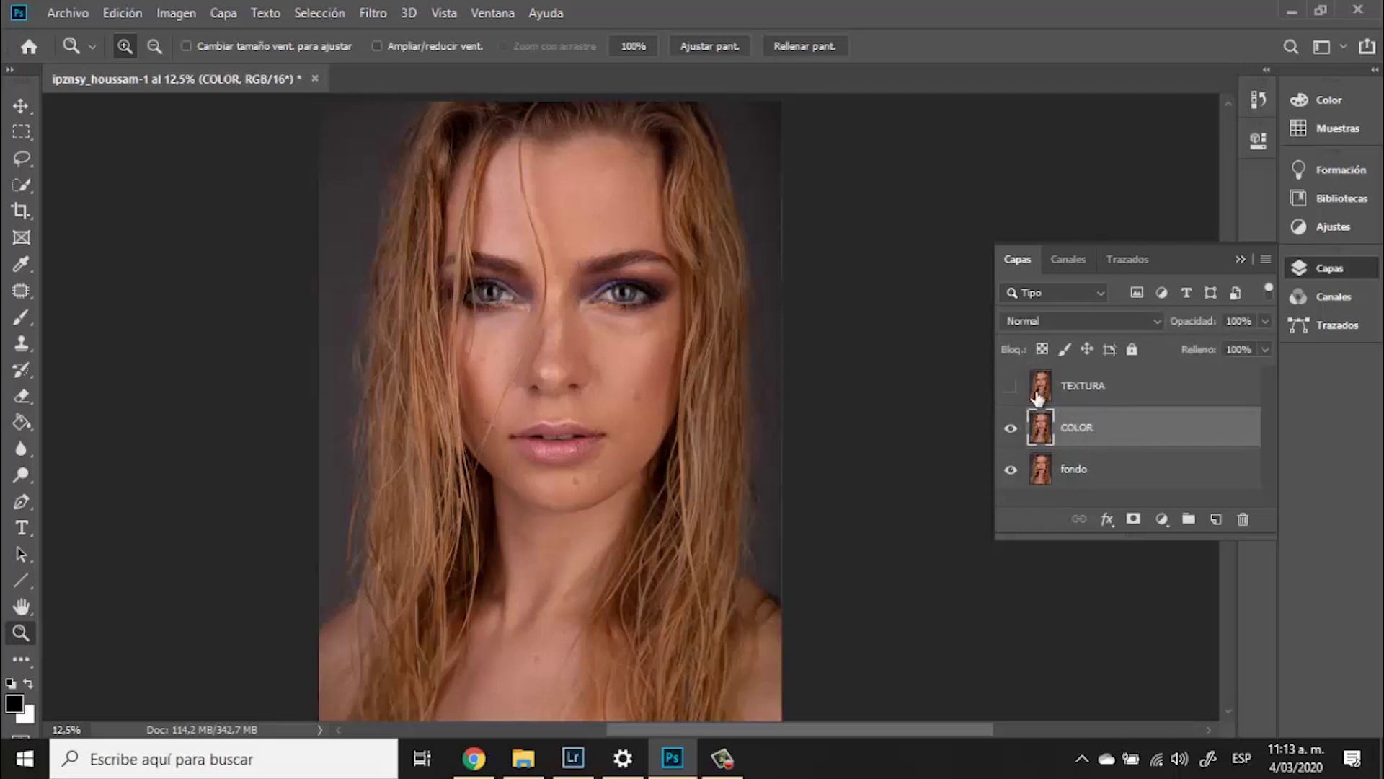
left_click(377, 13)
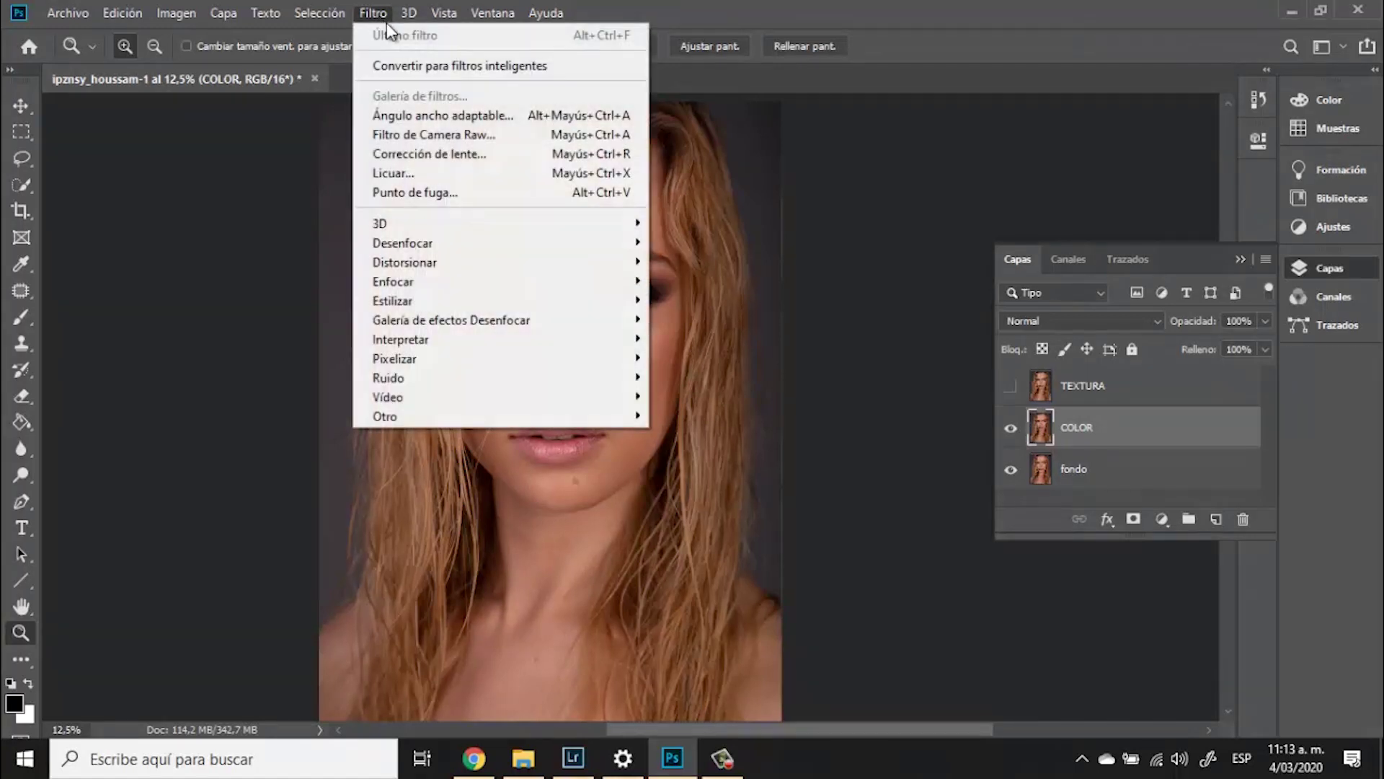
mouse_move(447, 243)
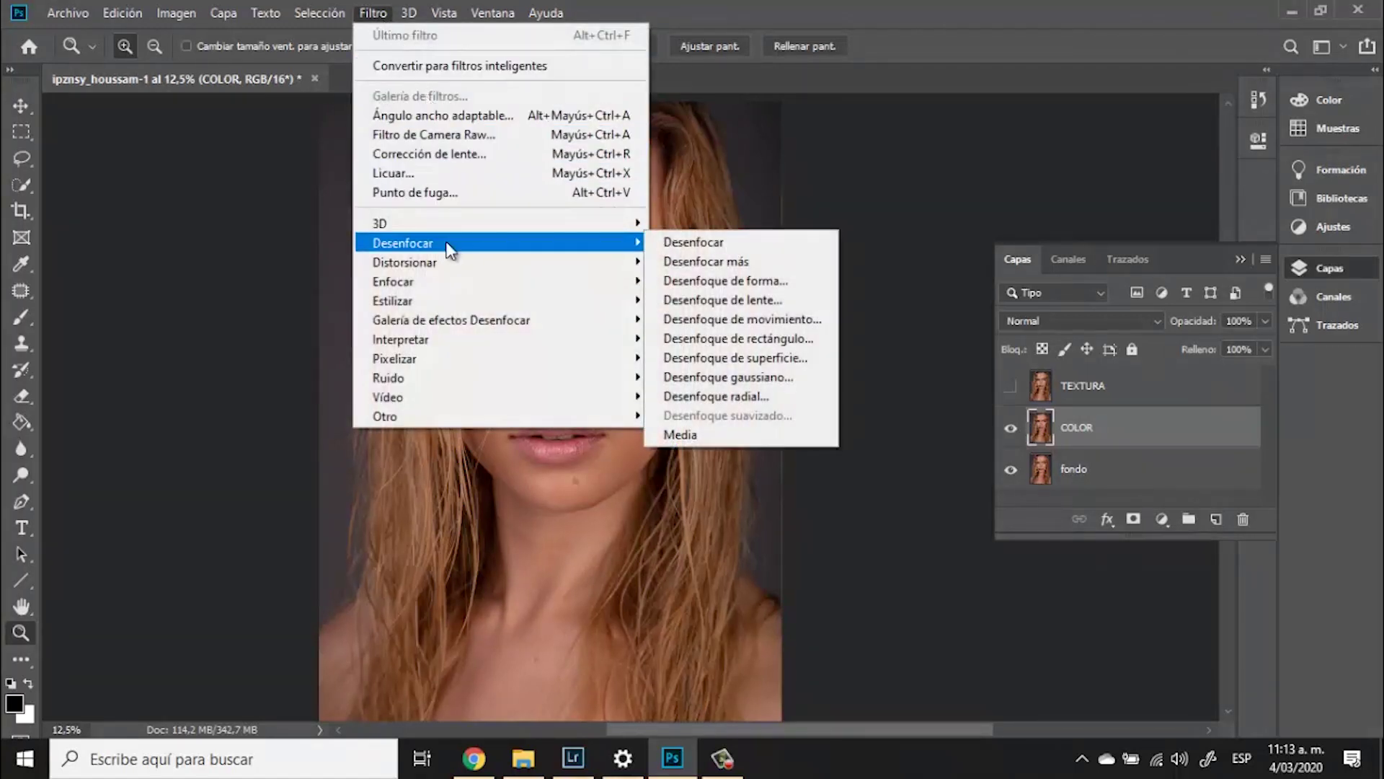
left_click(727, 377)
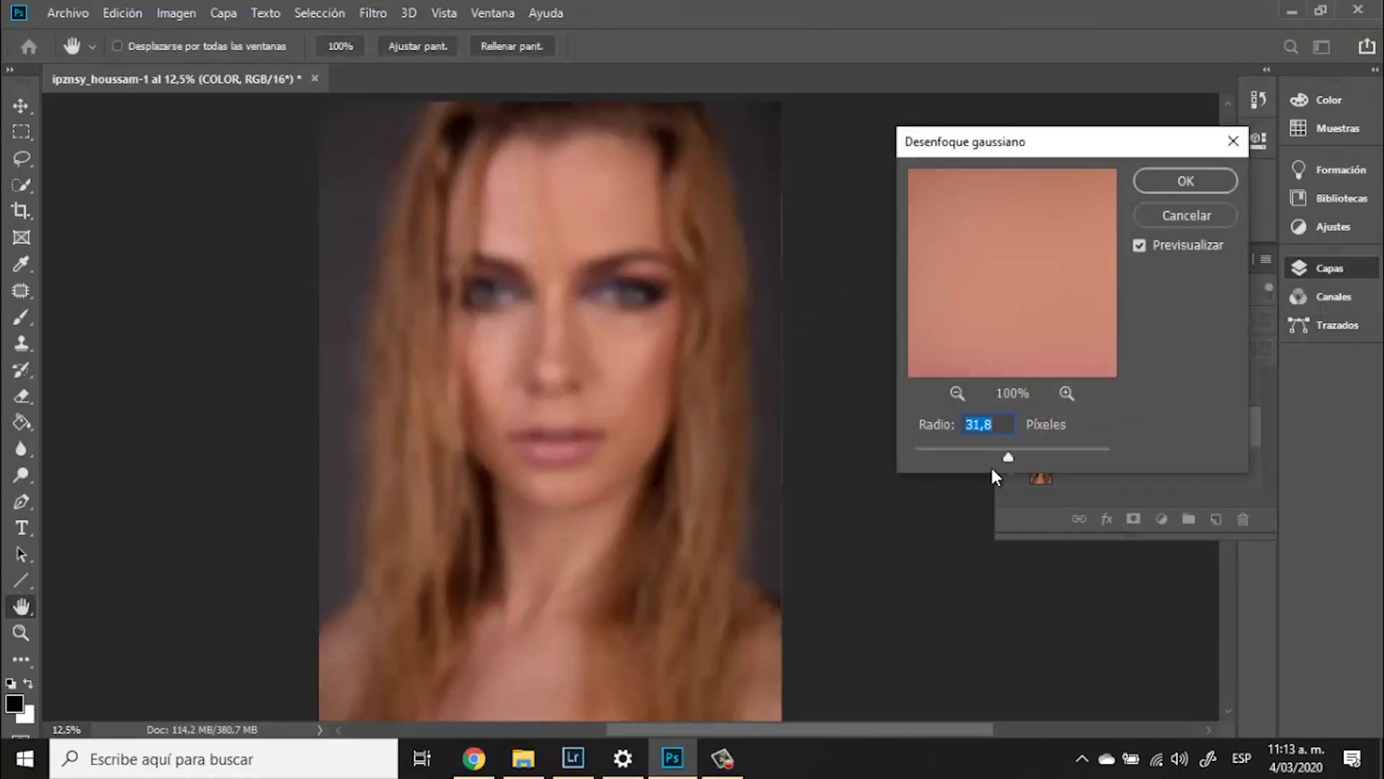
left_click_drag(944, 457, 942, 457)
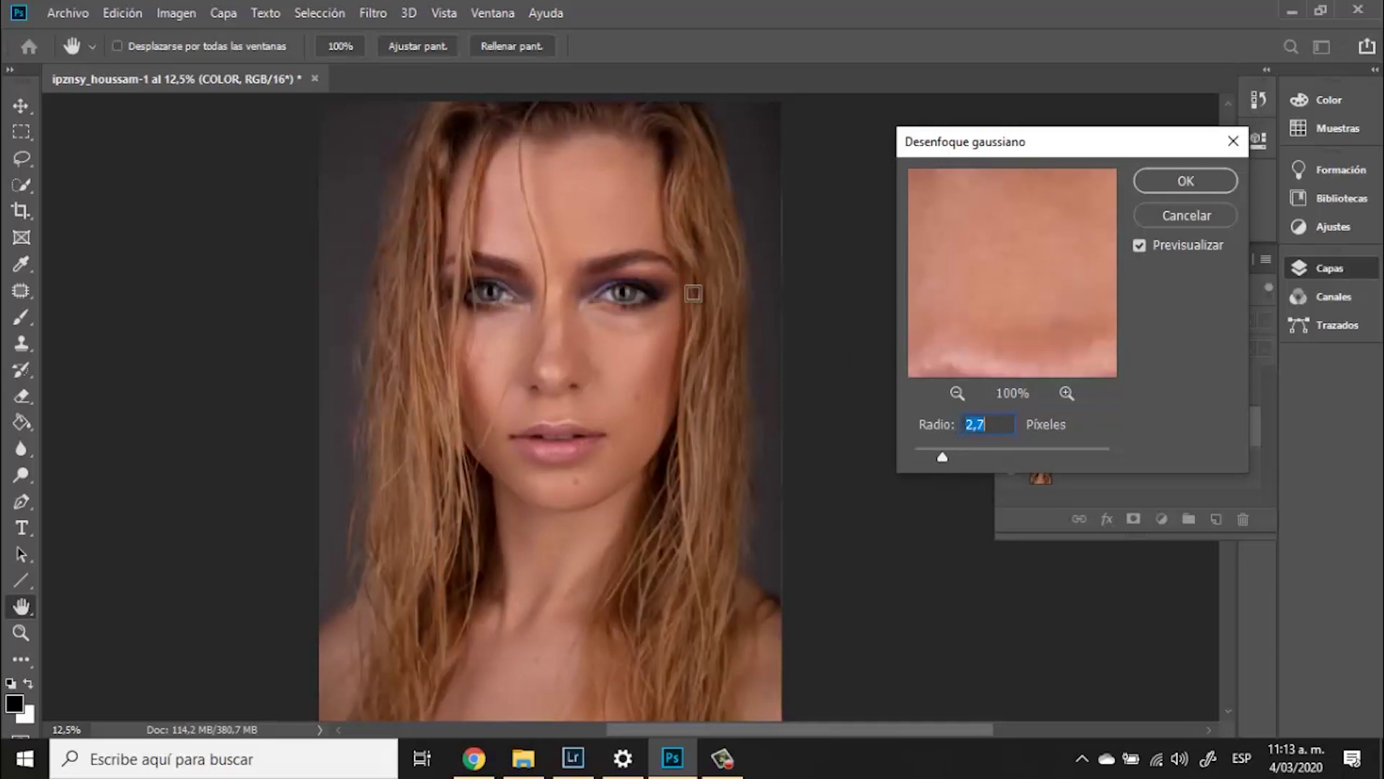
left_click_drag(1036, 287, 1048, 426)
left_click_drag(1010, 266, 1046, 274)
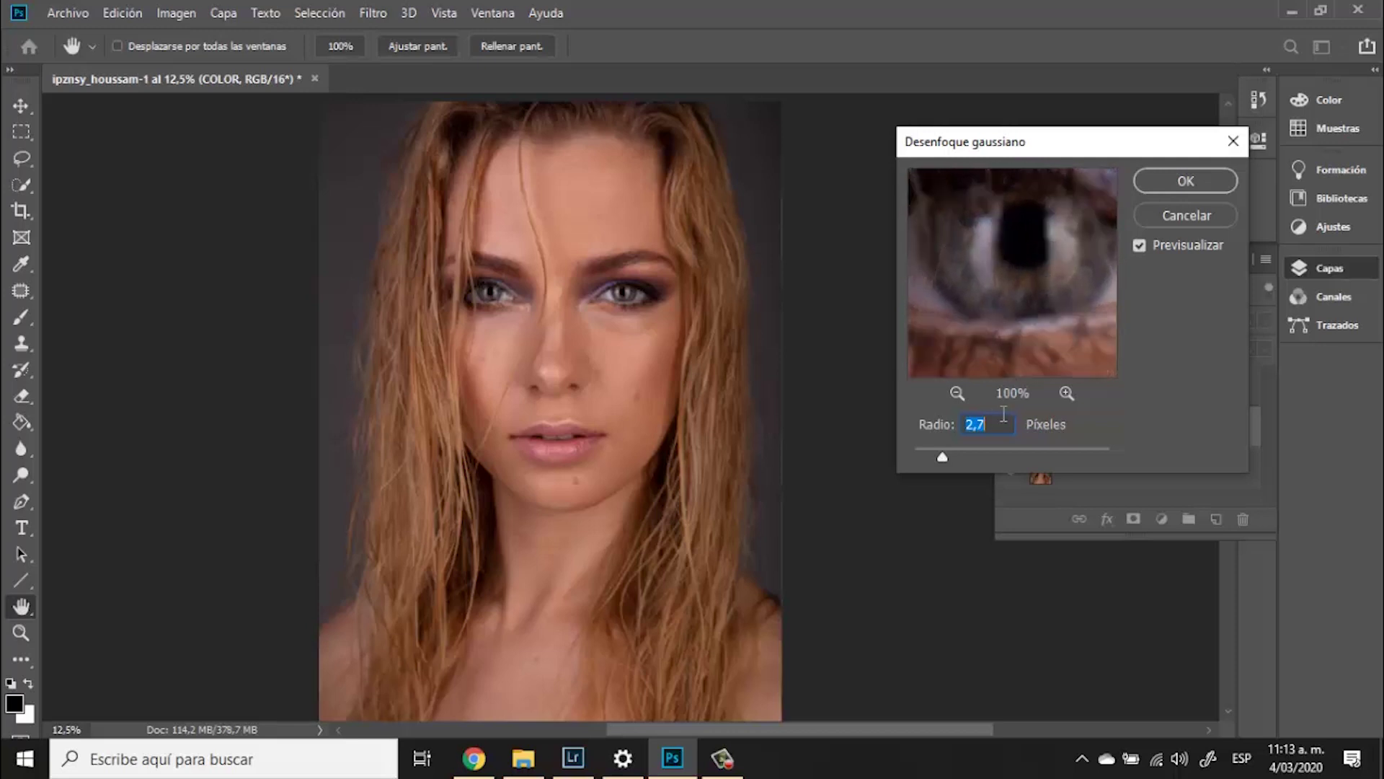
left_click_drag(959, 459, 963, 457)
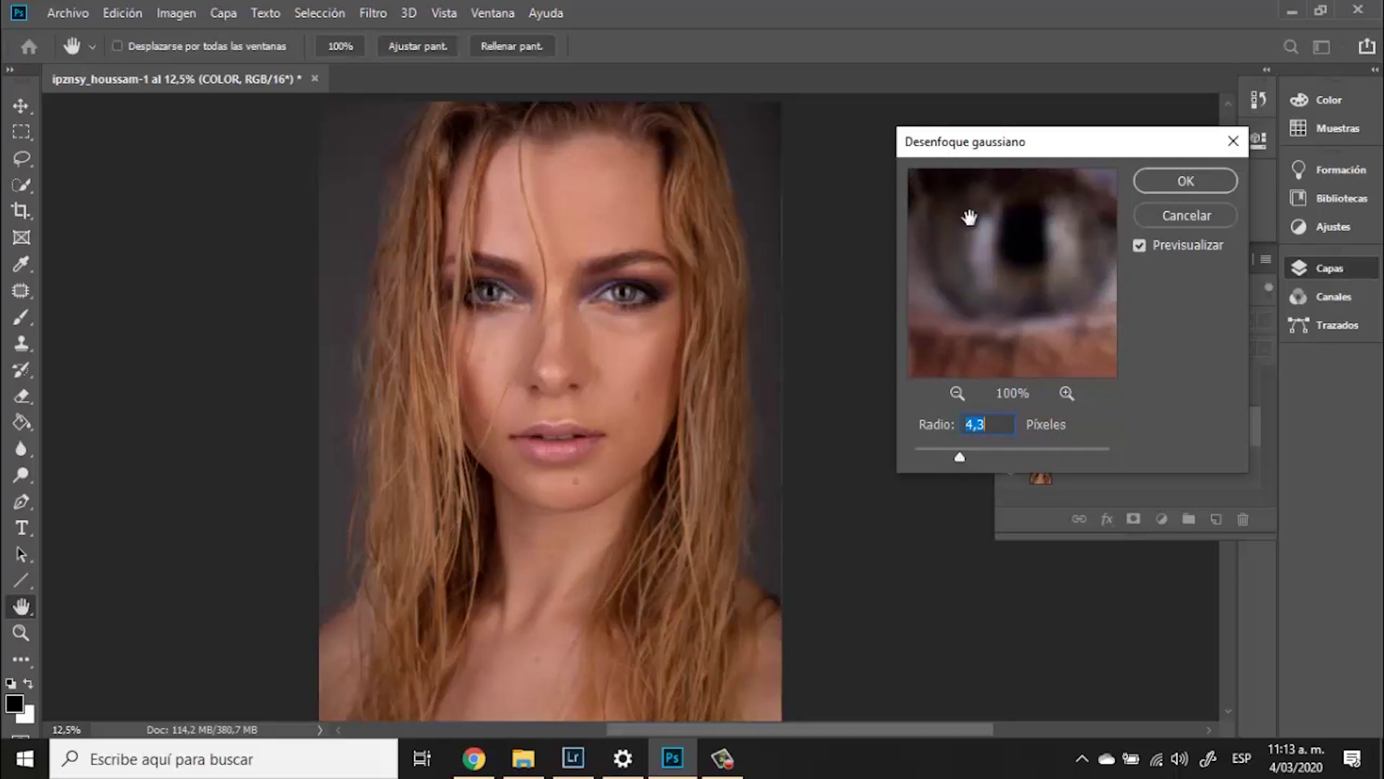
left_click_drag(976, 305, 1049, 278)
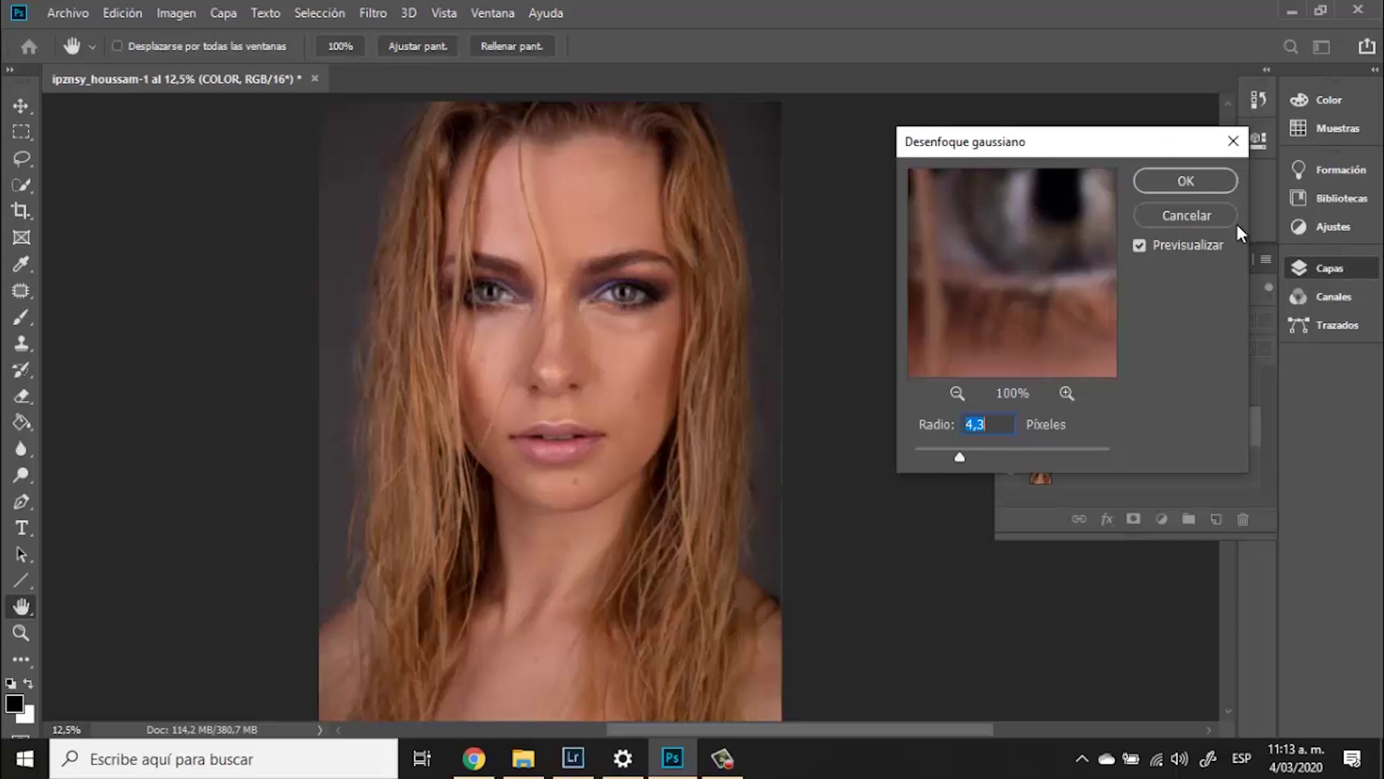
left_click(1214, 218)
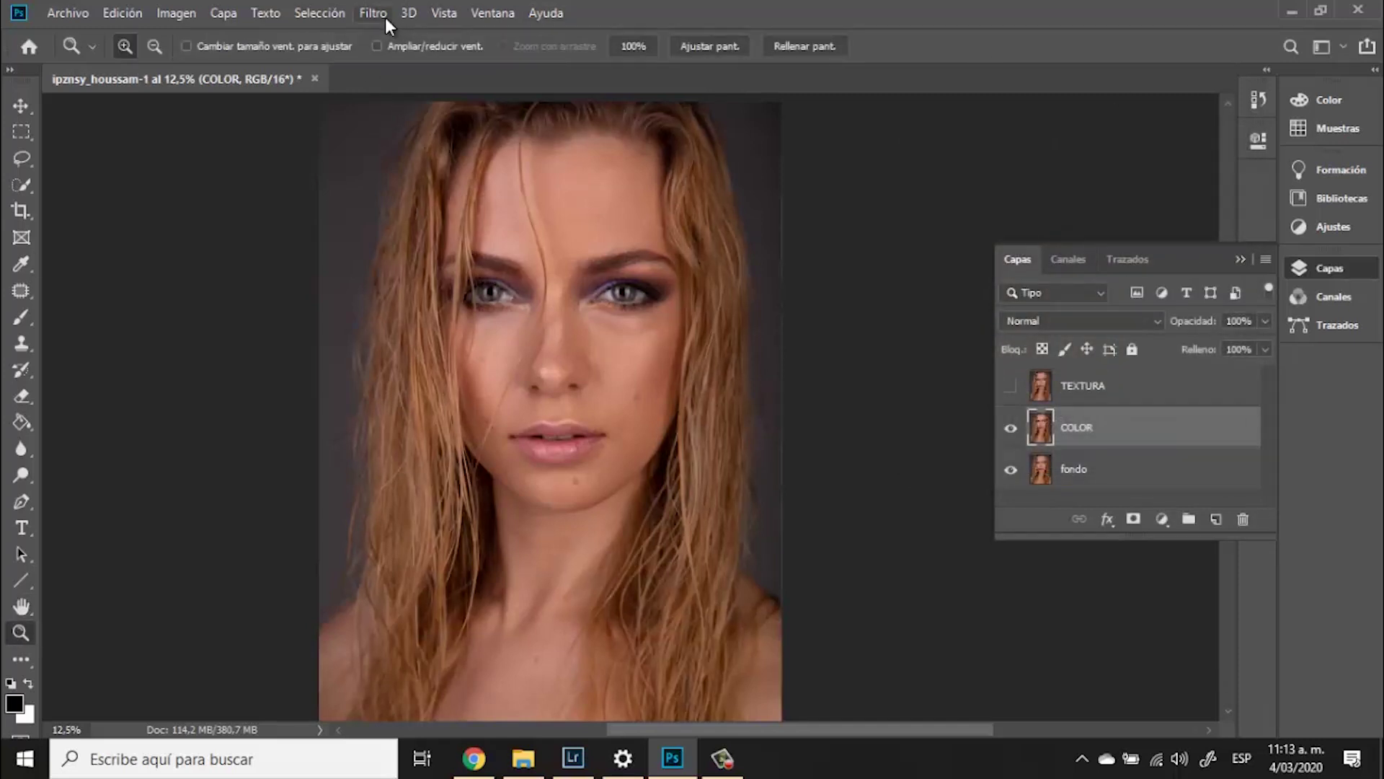
Start a Surface Blur on the COLOR layer and examine the hair, skin and eye in its preview at 50% zoom
left_click(381, 13)
mouse_move(505, 243)
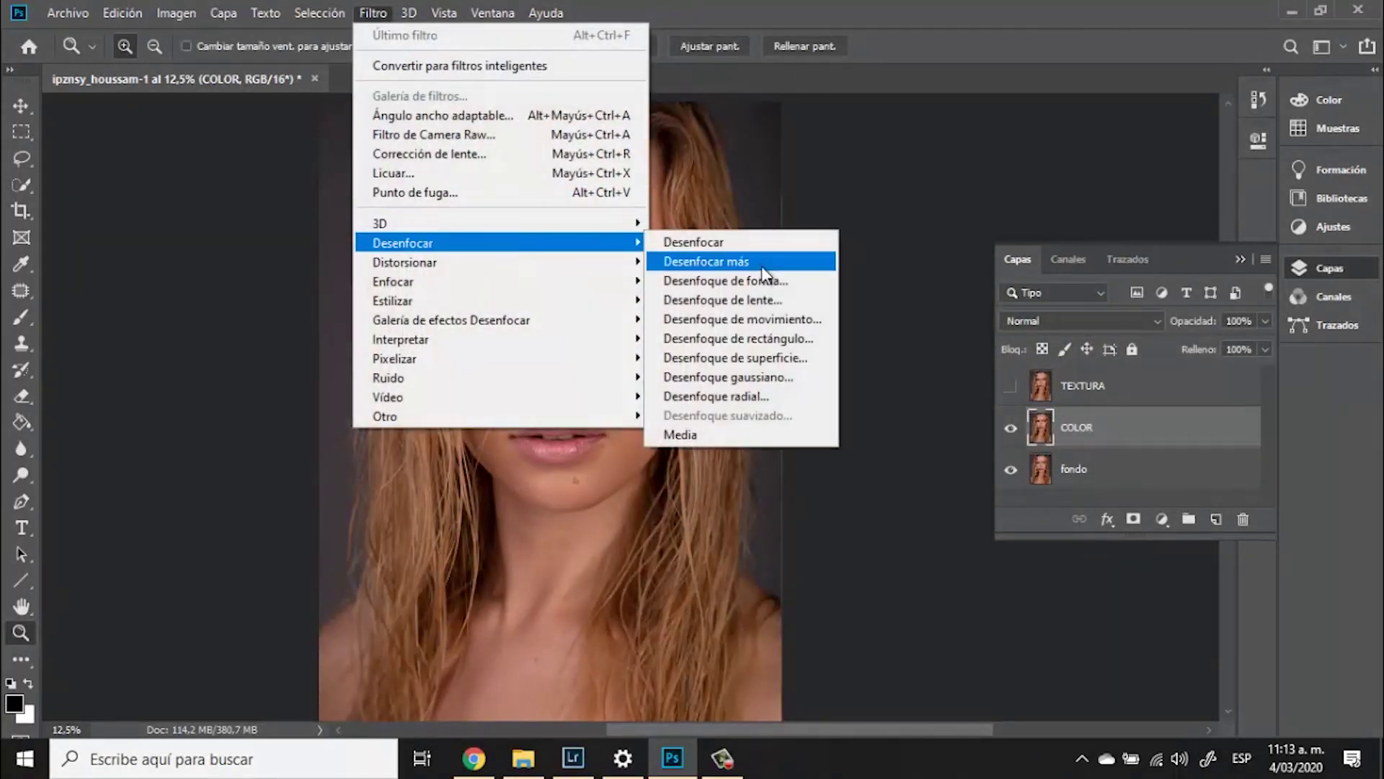
left_click(769, 360)
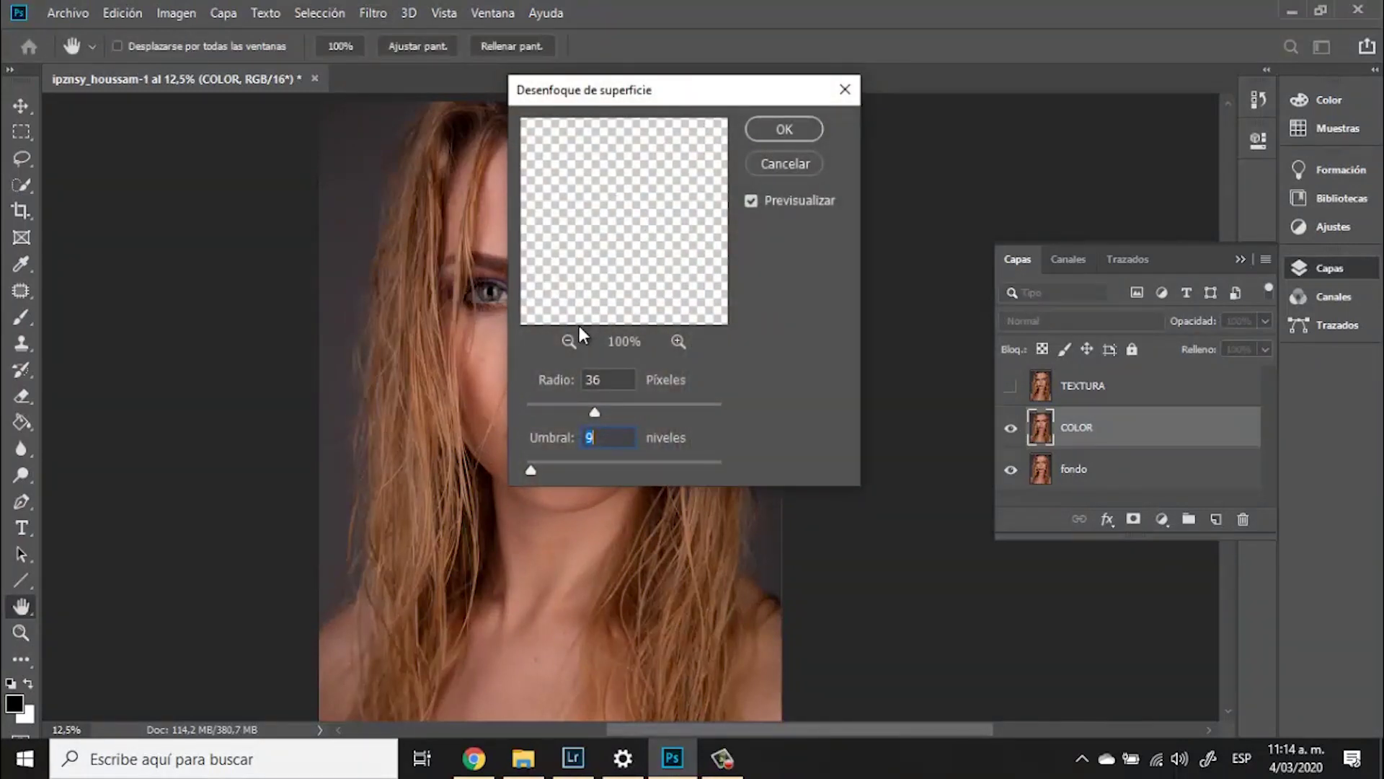
left_click(570, 341)
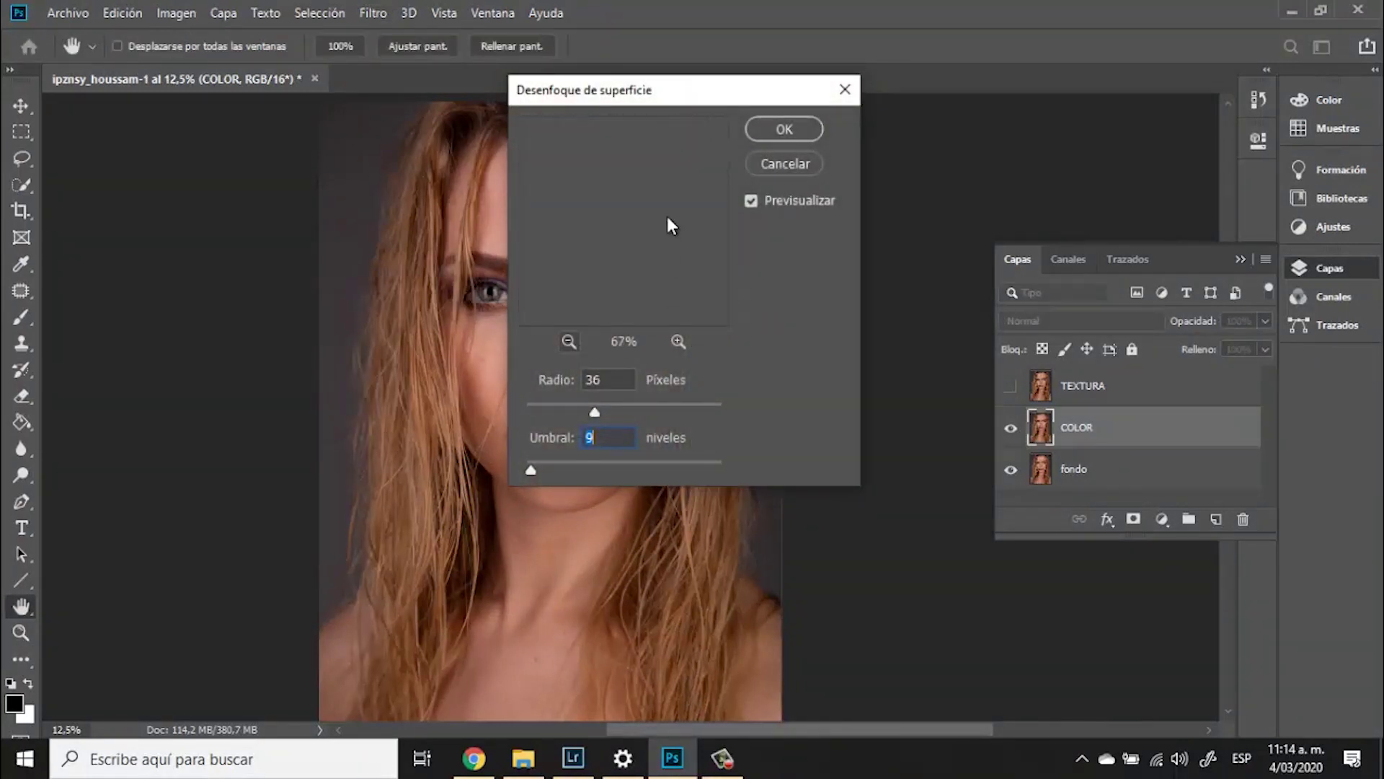
left_click_drag(672, 90, 877, 116)
left_click_drag(793, 281, 827, 281)
left_click_drag(779, 201, 840, 171)
left_click_drag(786, 269, 781, 150)
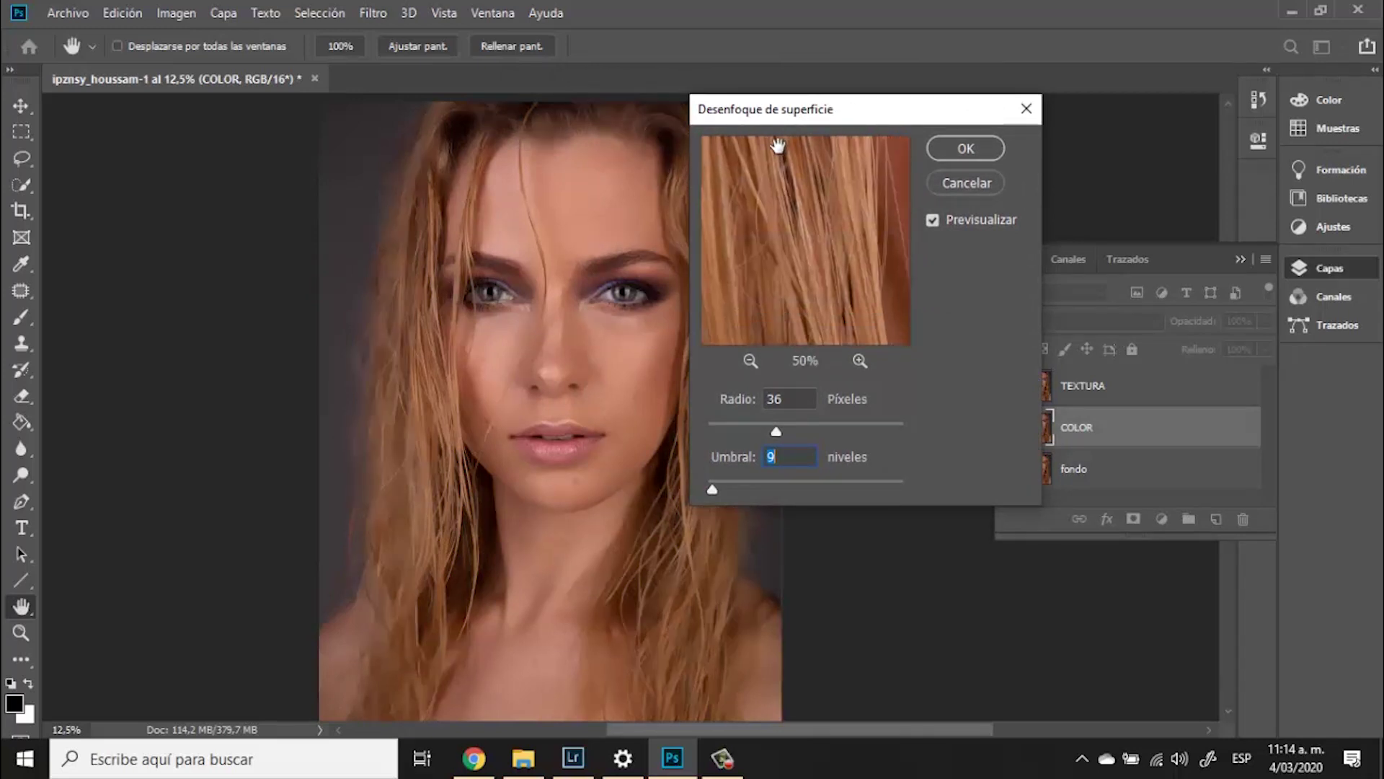
left_click_drag(815, 226, 743, 141)
left_click_drag(777, 275, 734, 189)
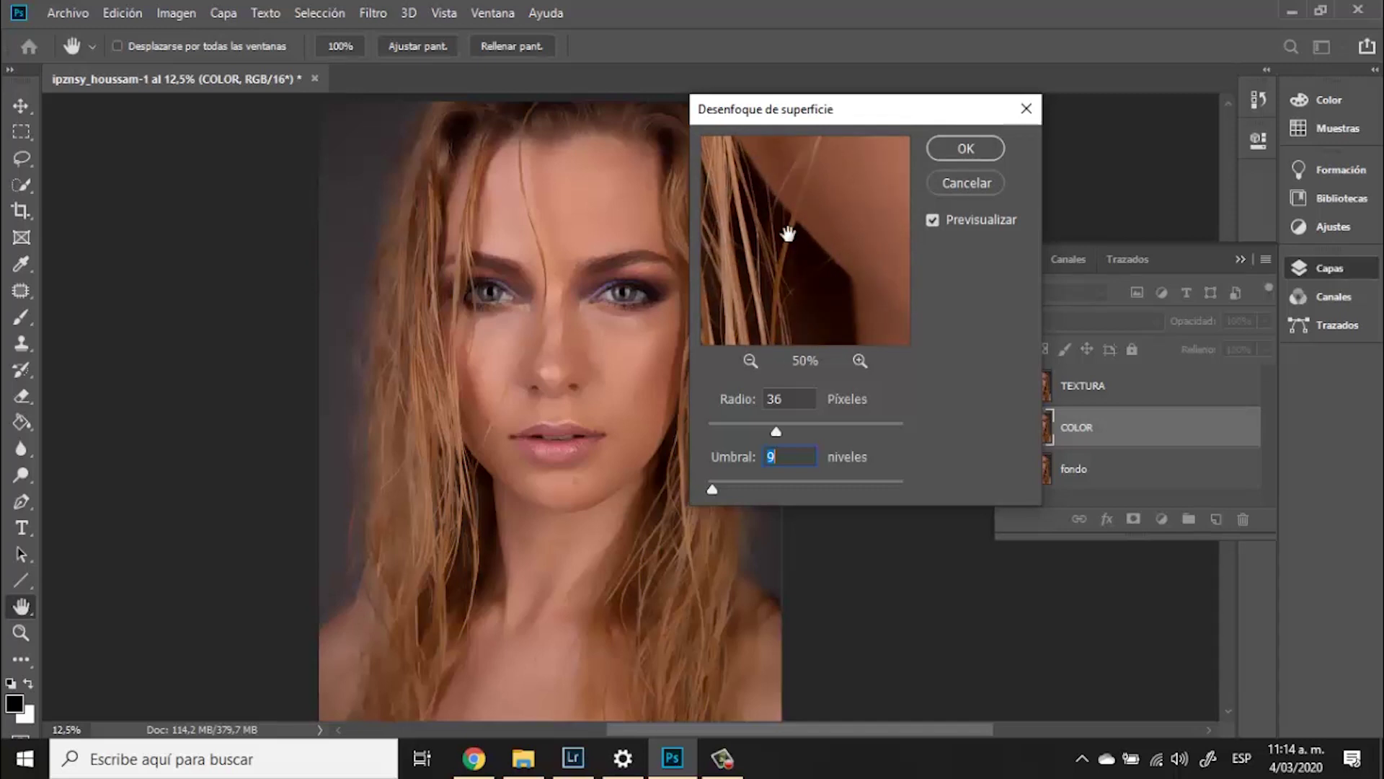
left_click_drag(812, 192, 766, 355)
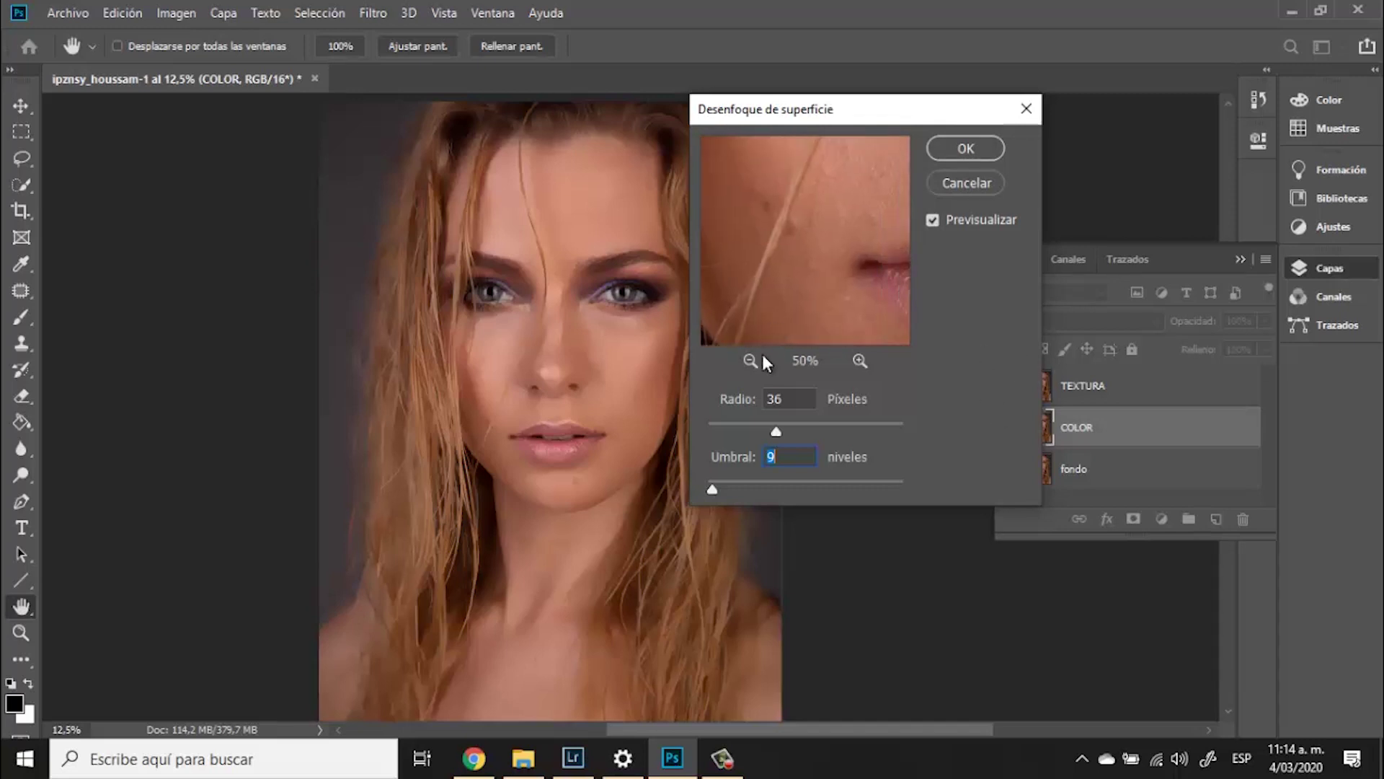
left_click_drag(843, 212, 763, 346)
left_click_drag(805, 294, 908, 275)
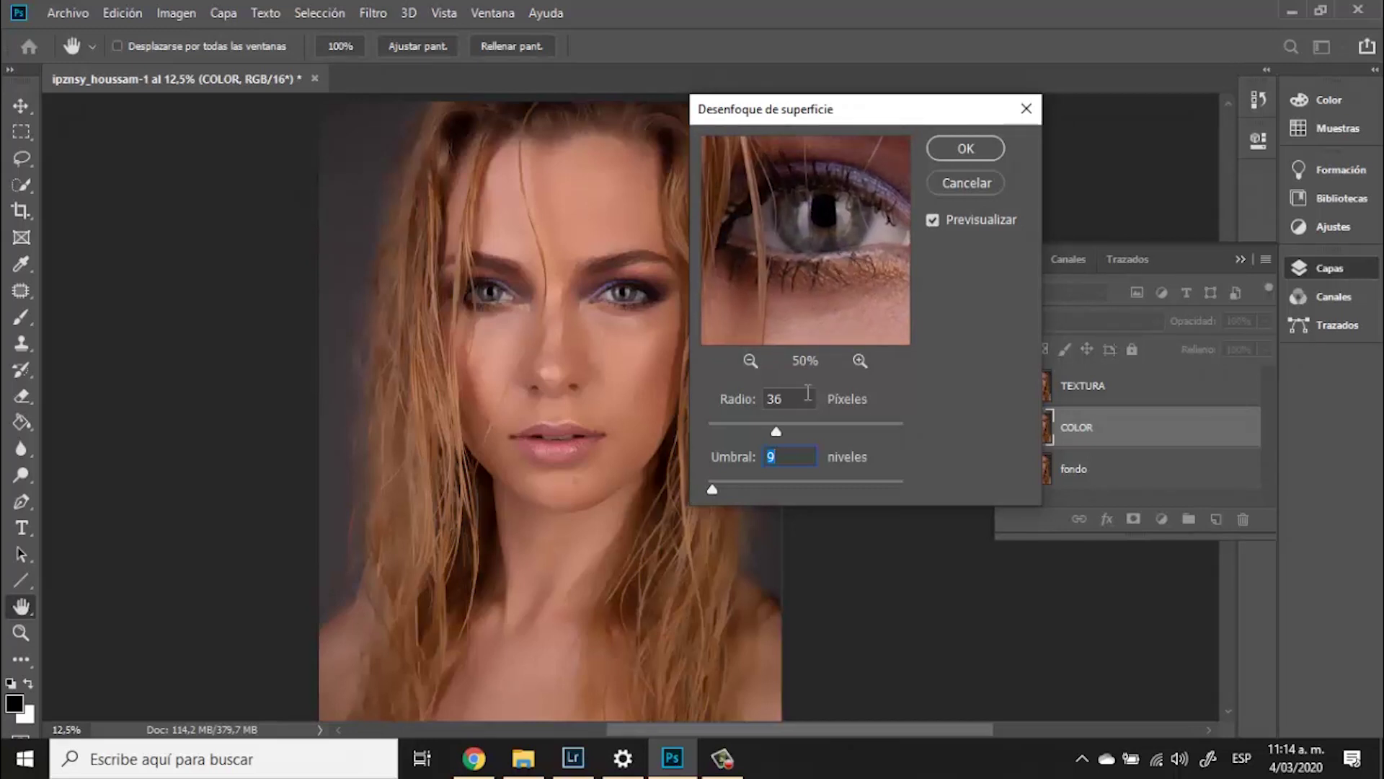
Try a Surface Blur radius of 82 pixels and examine its effect on the skin and eyes in the preview
left_click_drag(774, 431, 866, 436)
left_click_drag(826, 286, 720, 139)
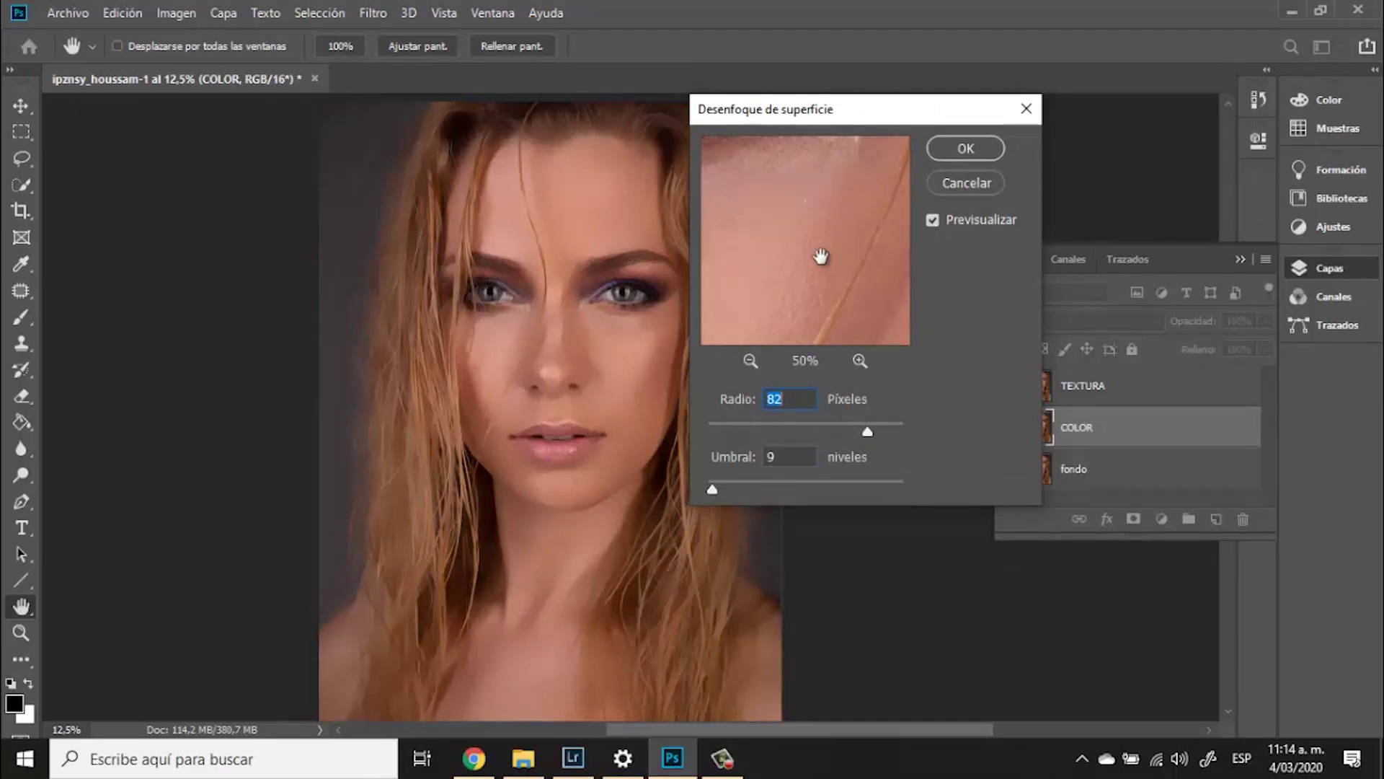
left_click_drag(819, 257, 899, 266)
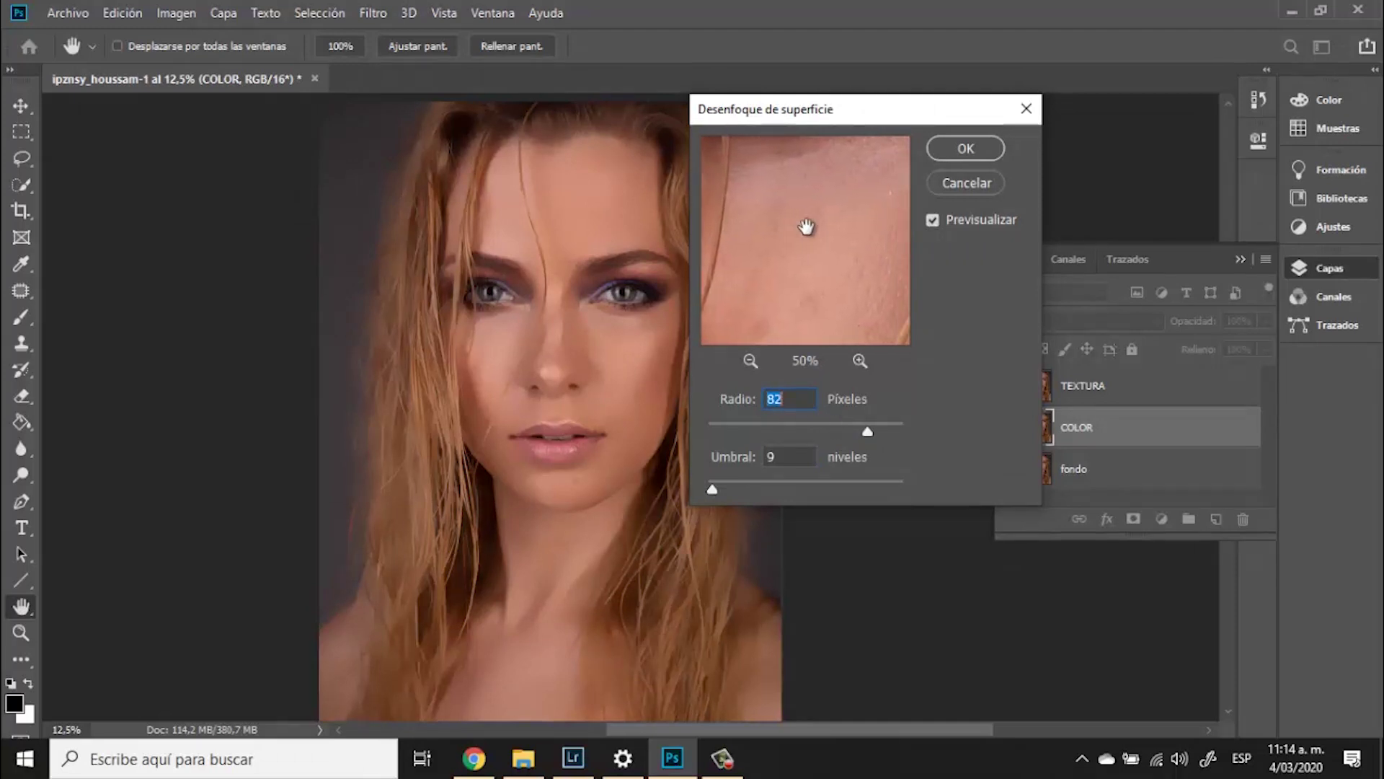
left_click_drag(803, 223, 821, 253)
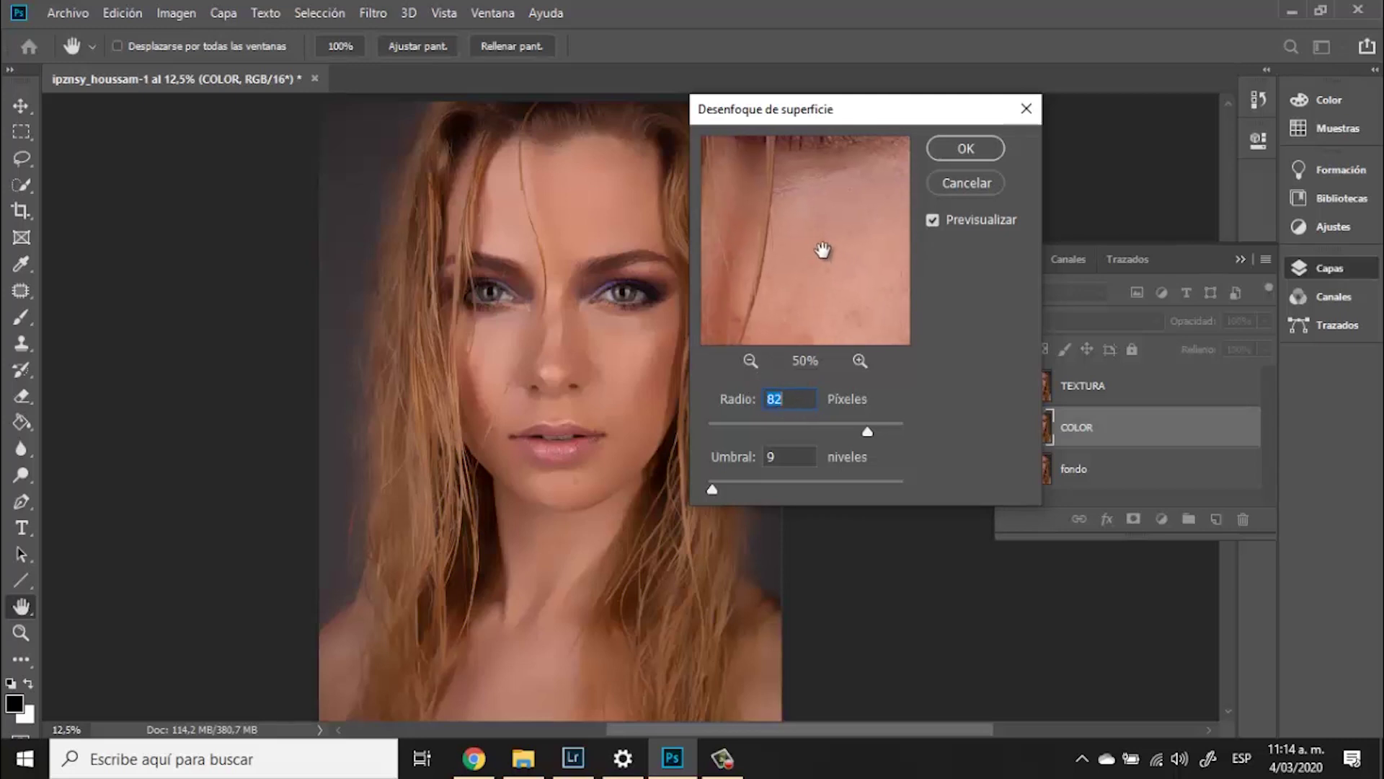
left_click(750, 364)
left_click(750, 363)
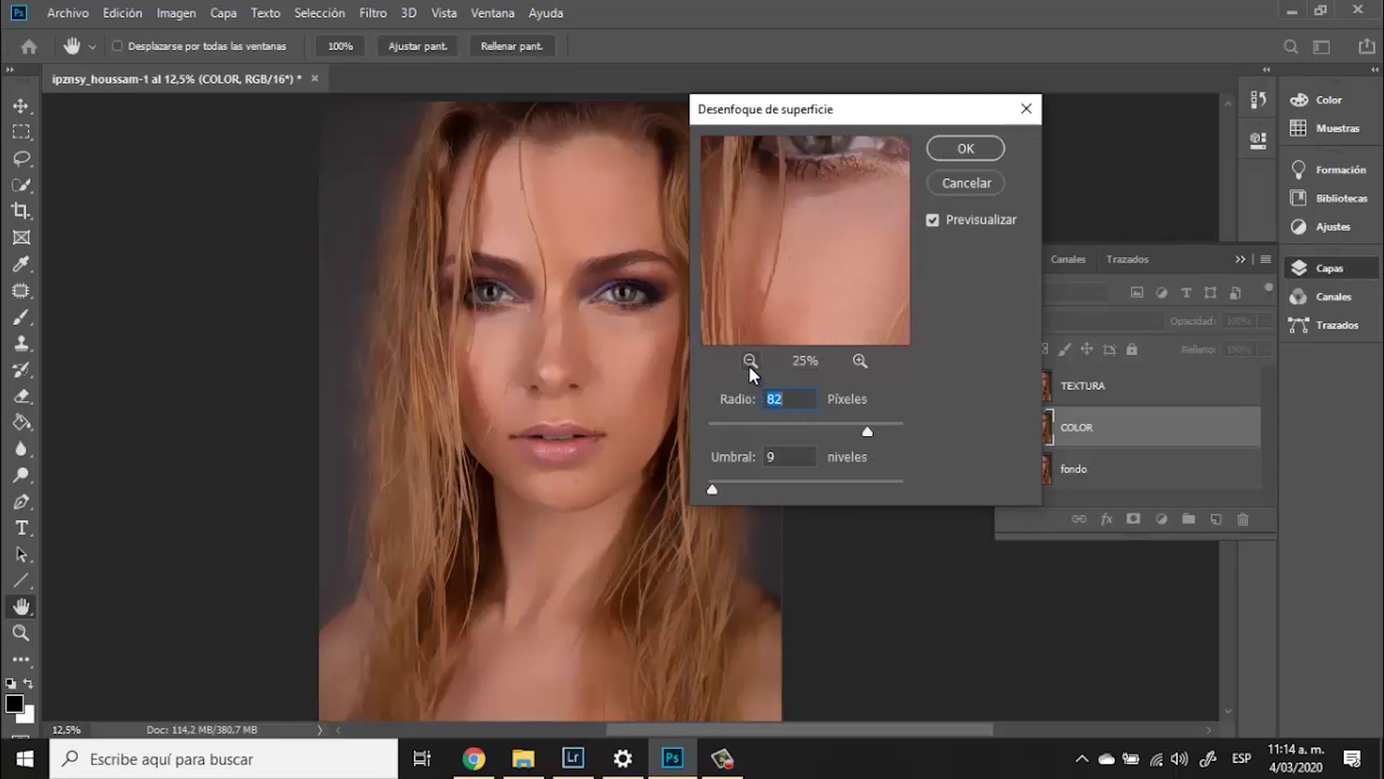
left_click_drag(849, 279, 834, 257)
left_click(750, 362)
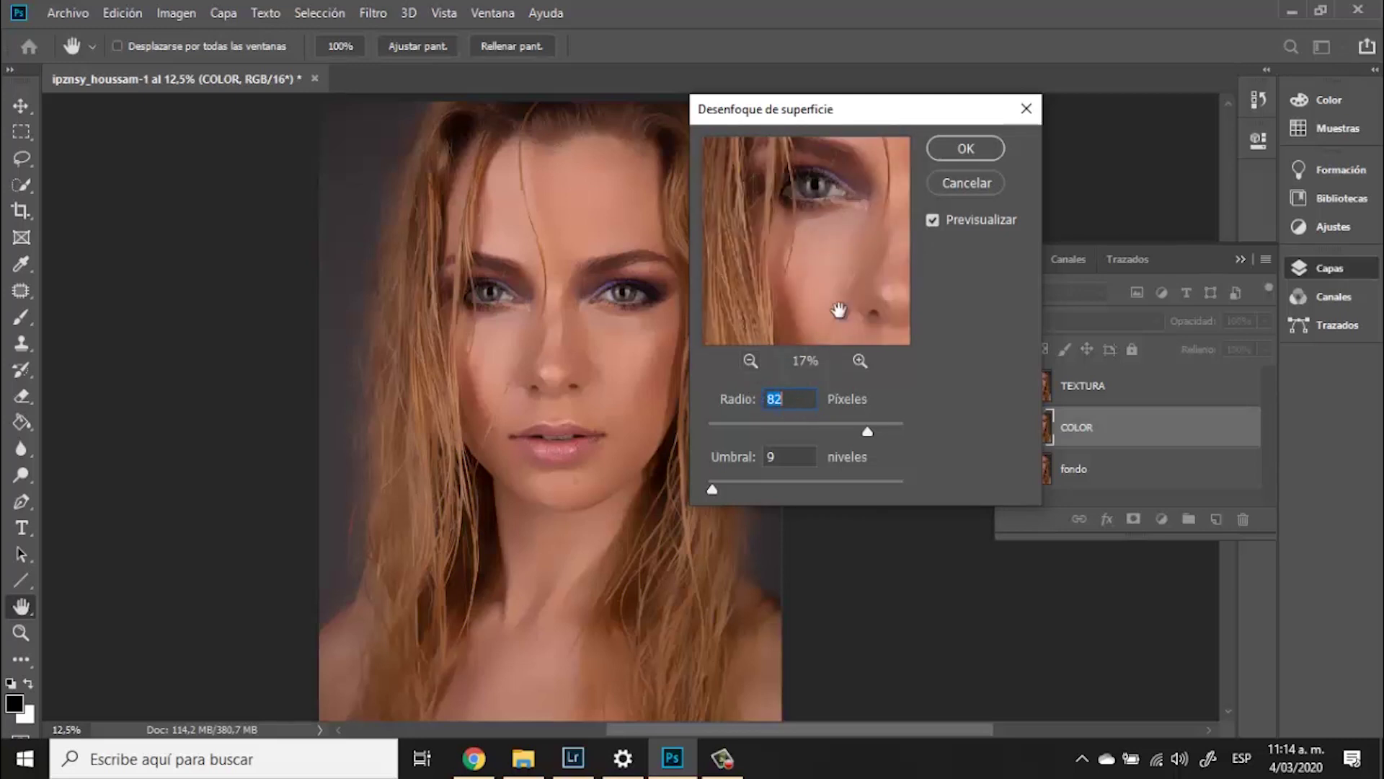
left_click_drag(840, 312, 853, 220)
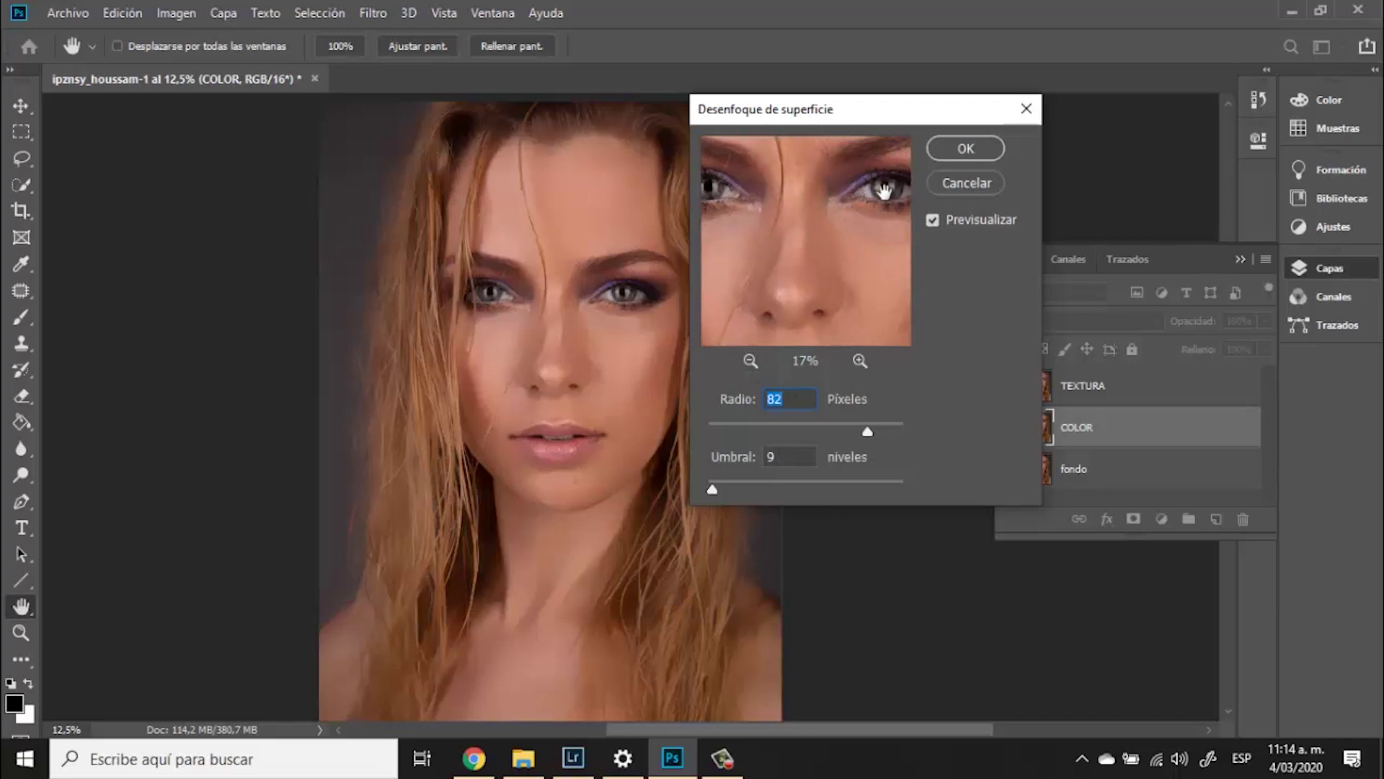
Try stronger Surface Blur thresholds such as 107 and 24 levels, and settle on a threshold of 8 levels
left_click_drag(716, 491, 784, 493)
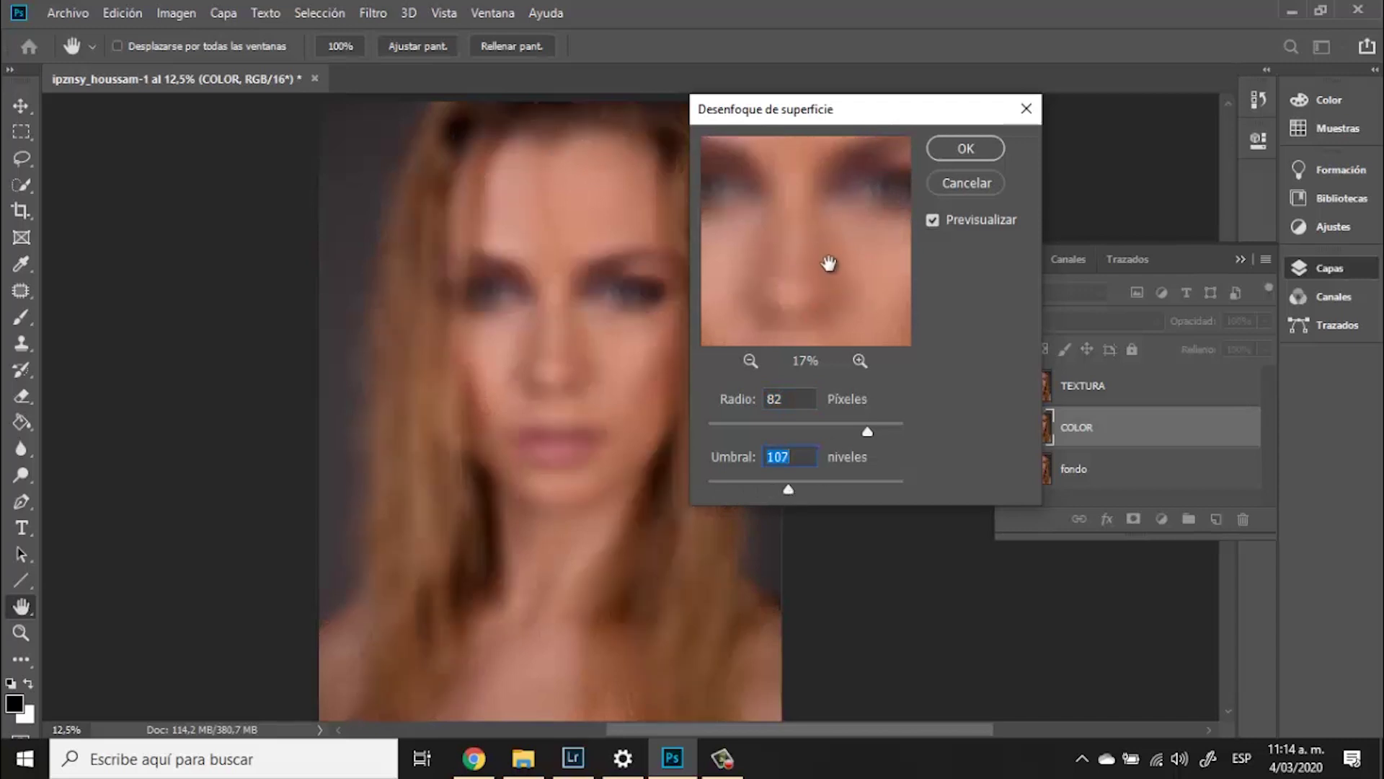
left_click_drag(791, 491, 725, 495)
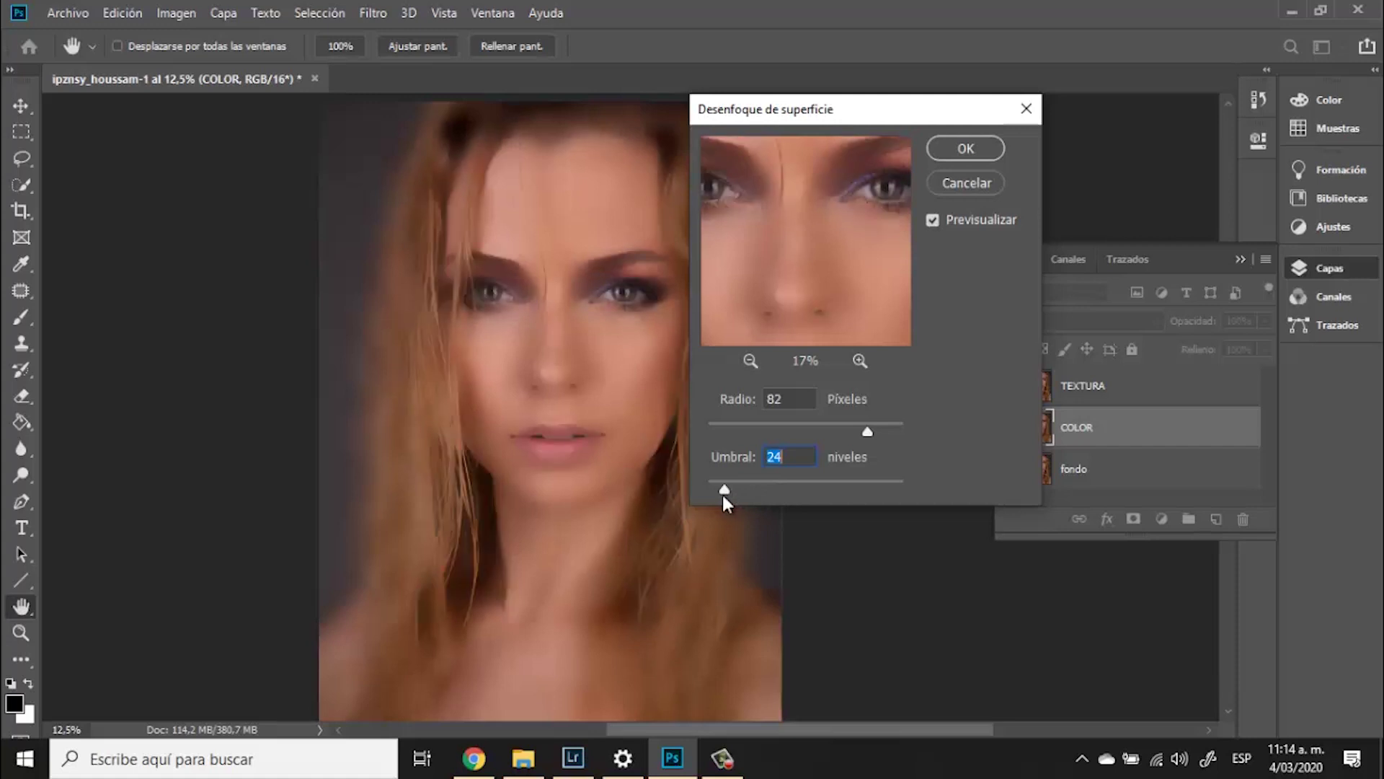
left_click_drag(722, 490, 716, 491)
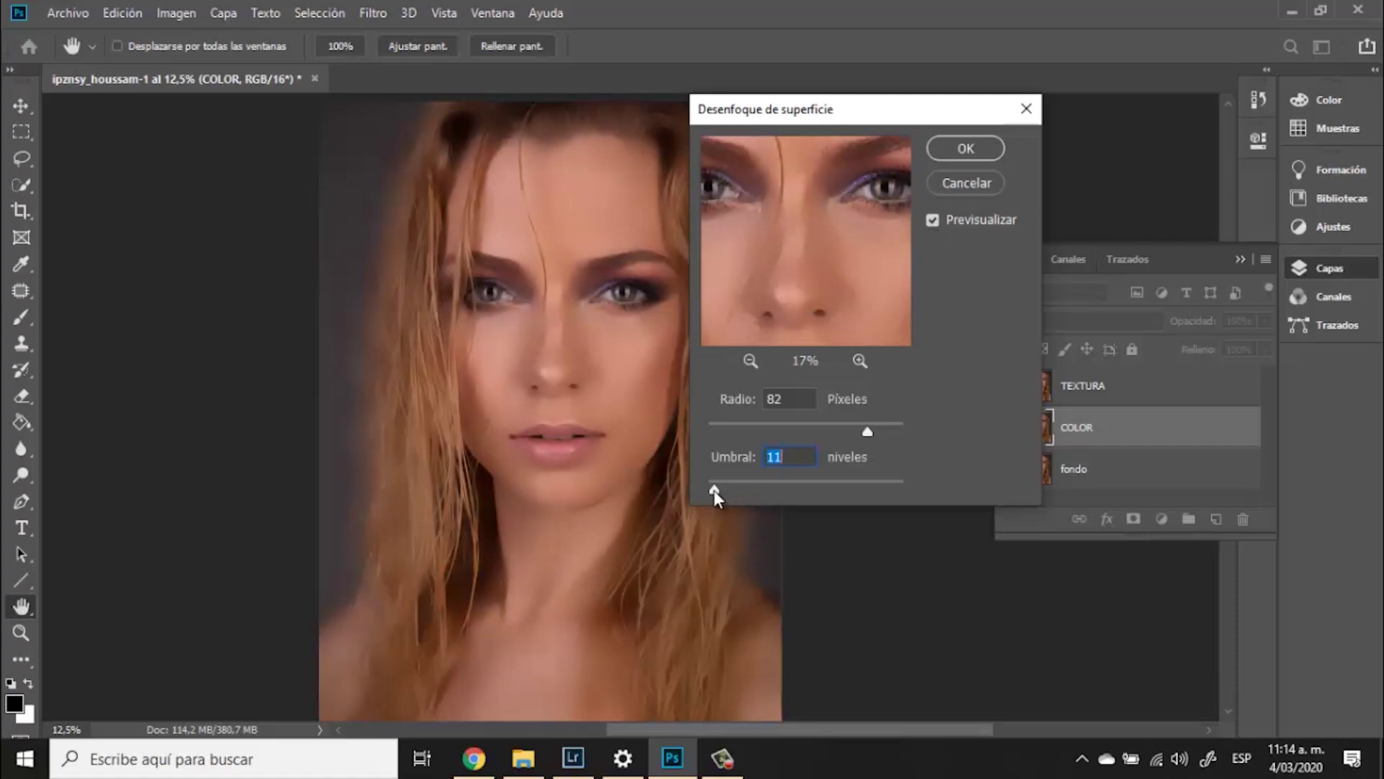
left_click_drag(713, 490, 712, 491)
type("8")
Set the Surface Blur radius to 30 pixels and check the eye and nose area in the preview
left_click_drag(868, 431, 760, 432)
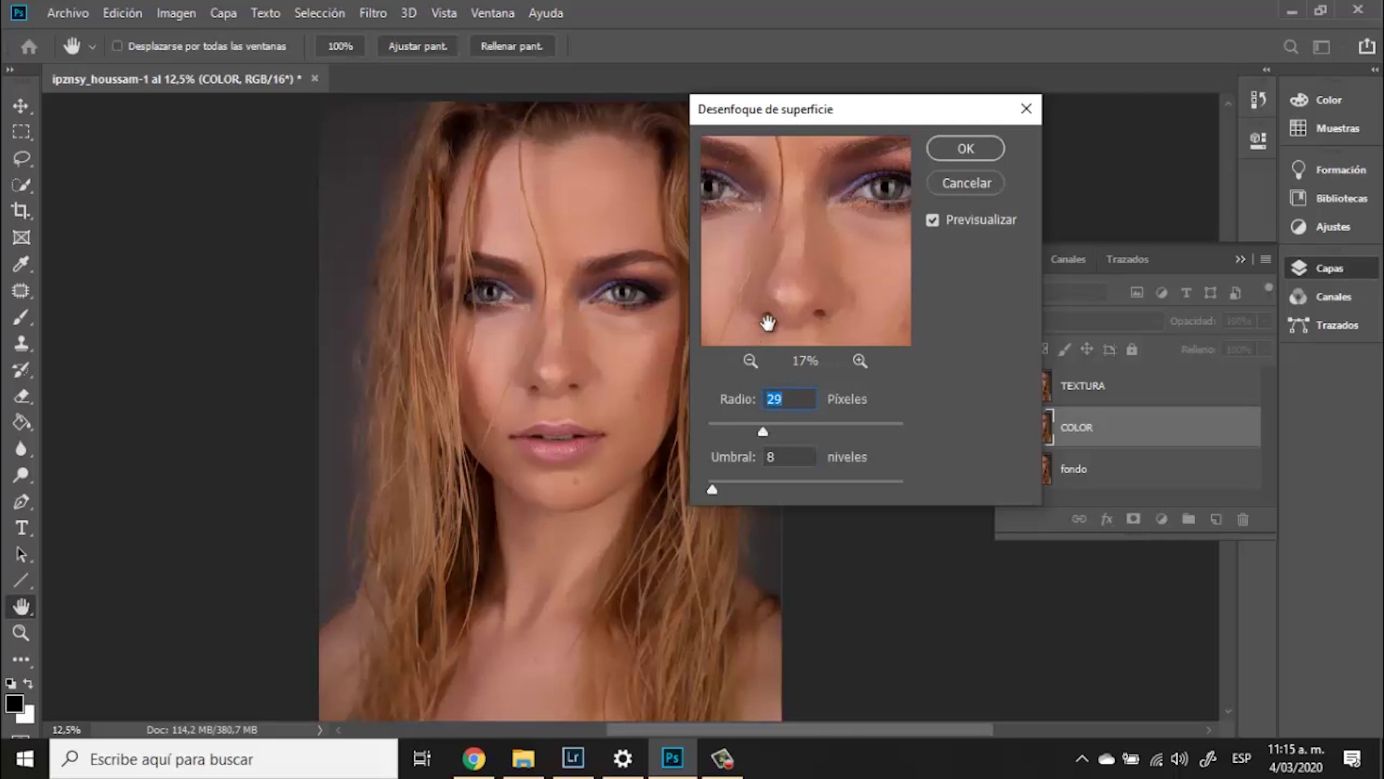
left_click_drag(765, 429, 767, 428)
mouse_move(799, 431)
left_mouse_down()
mouse_move(845, 427)
mouse_move(804, 431)
left_mouse_up()
left_click_drag(768, 431, 777, 432)
type("30")
left_click_drag(806, 216, 854, 245)
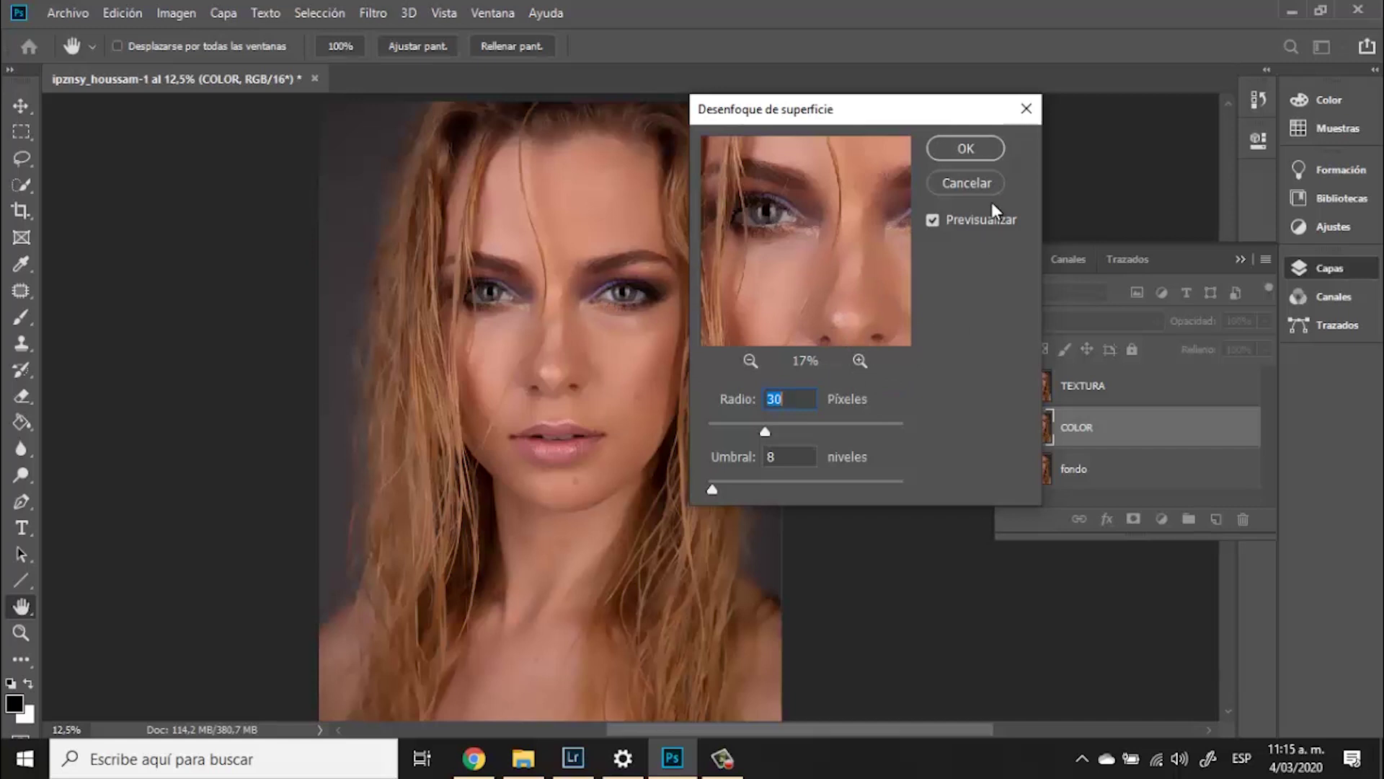
Apply the Surface Blur to the COLOR layer, and make the TEXTURA layer active and visible
left_click(964, 148)
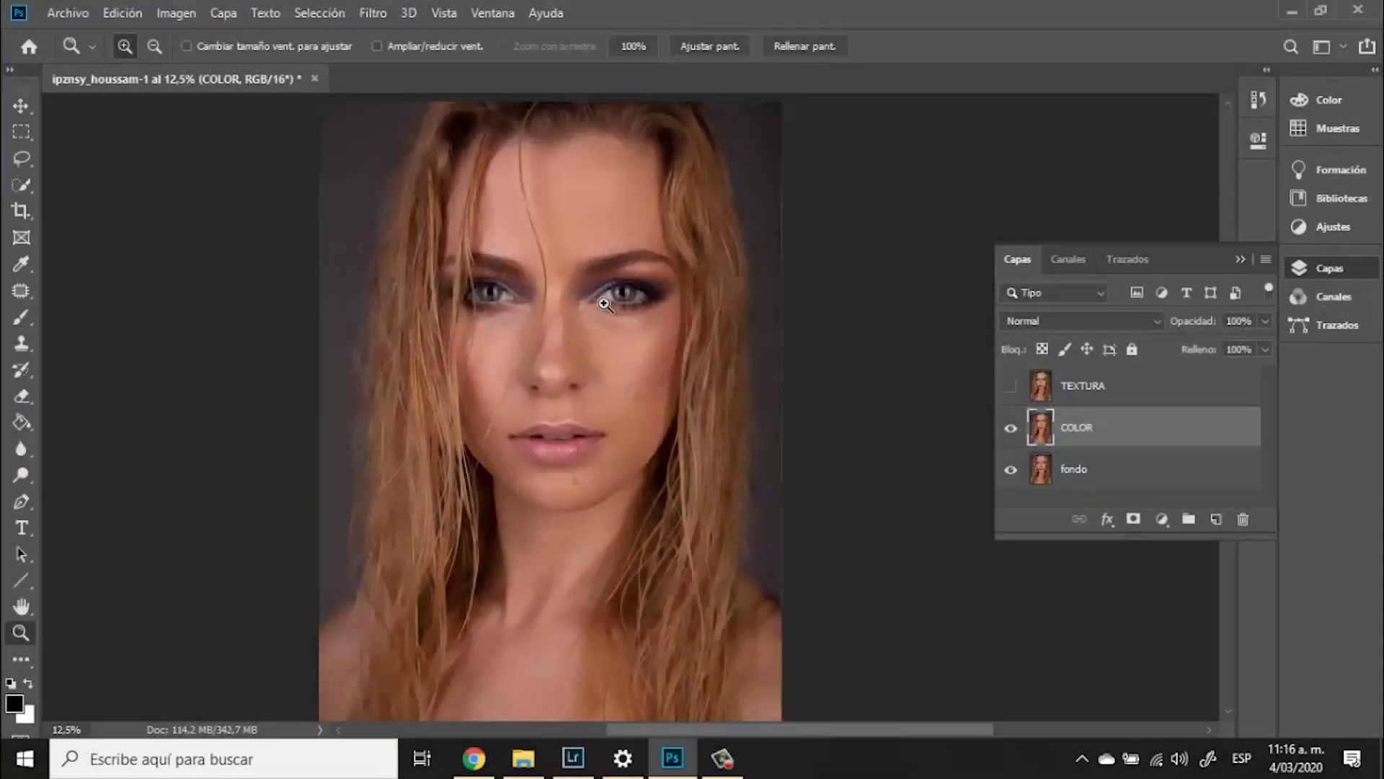
left_click(21, 105)
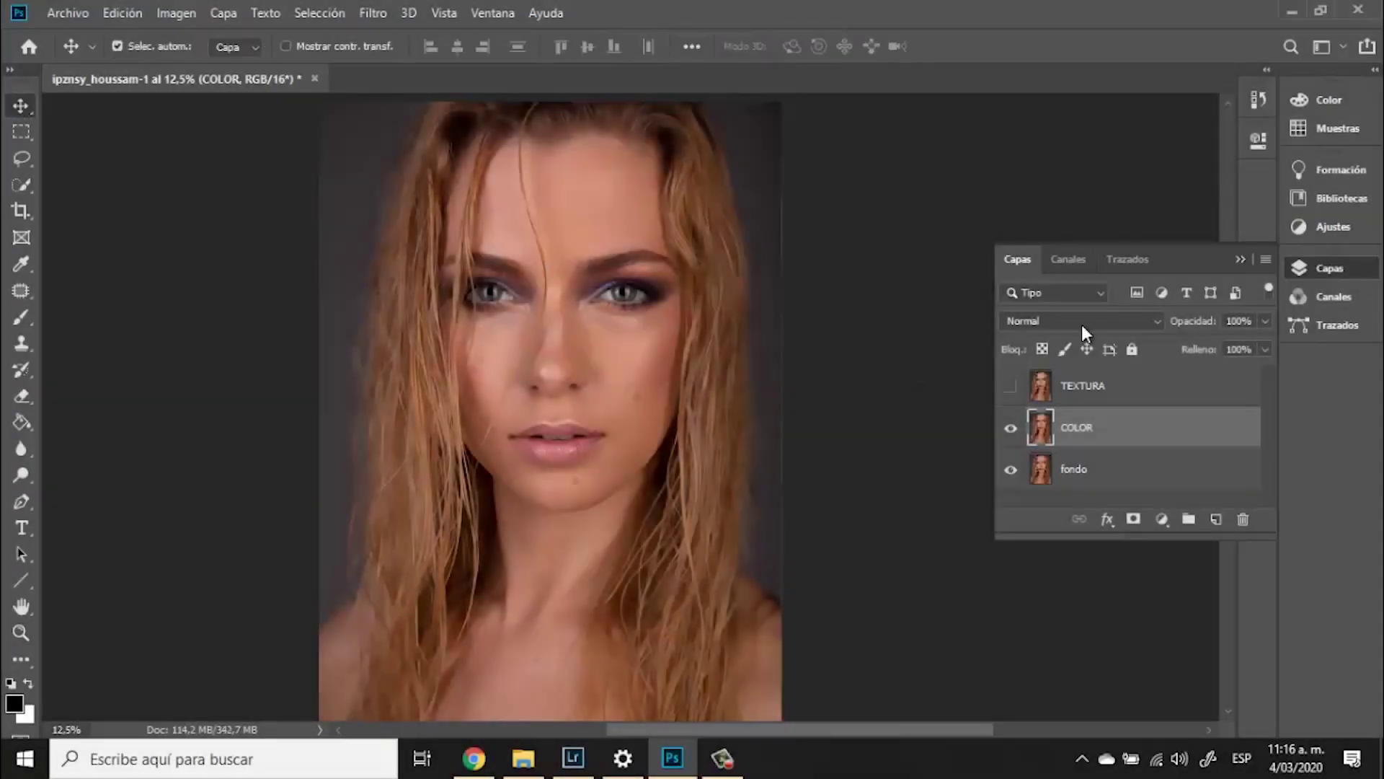
left_click(1067, 395)
left_click(1011, 388)
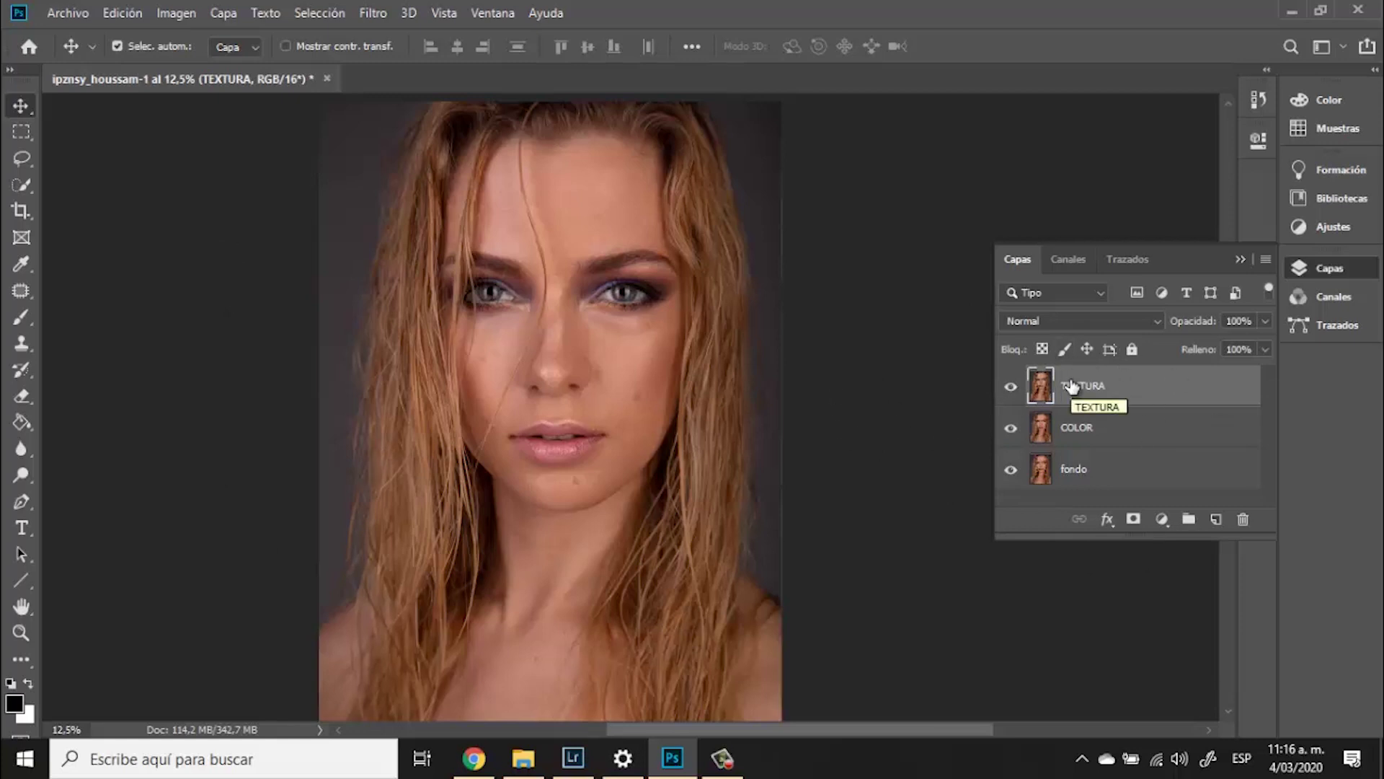
Start Apply Image (Aplicar imagen) on the TEXTURA layer with COLOR as the source layer
left_click(185, 13)
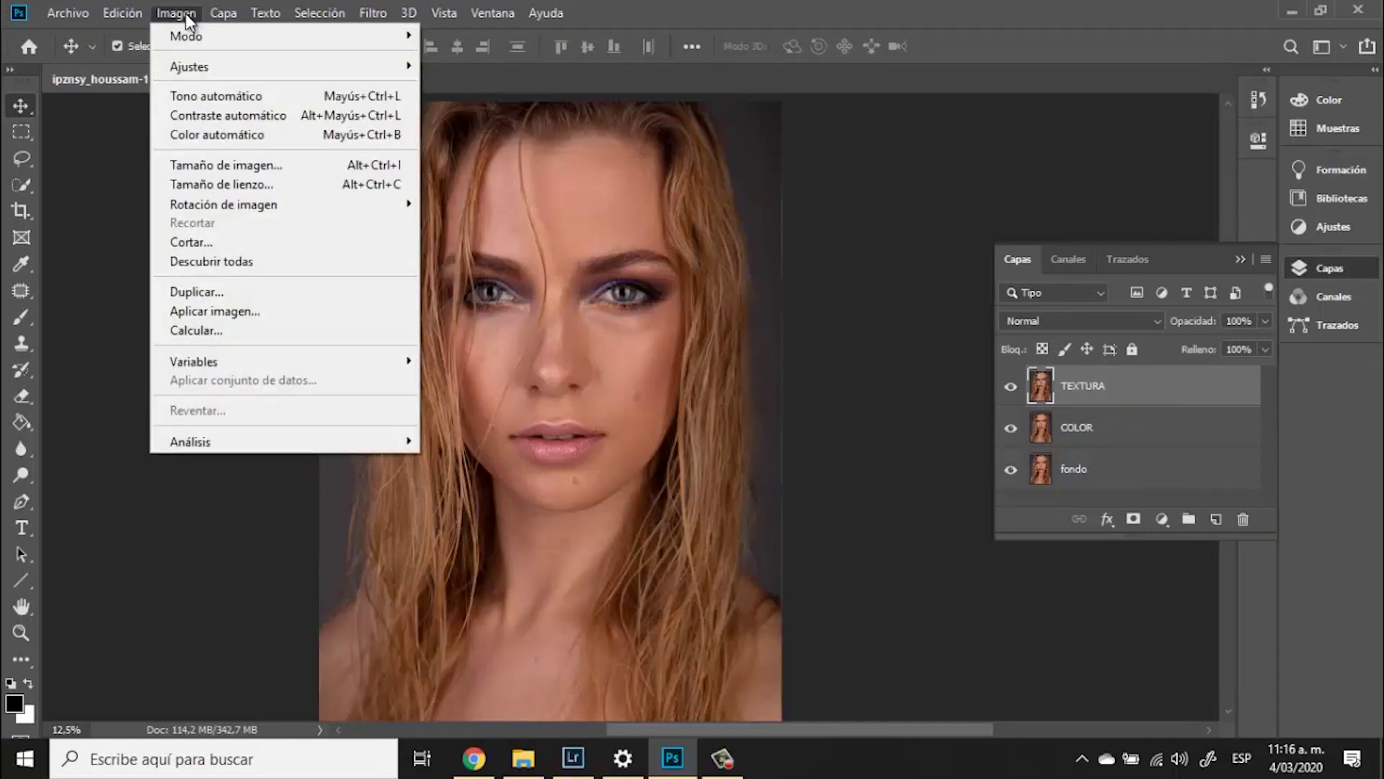
left_click(202, 311)
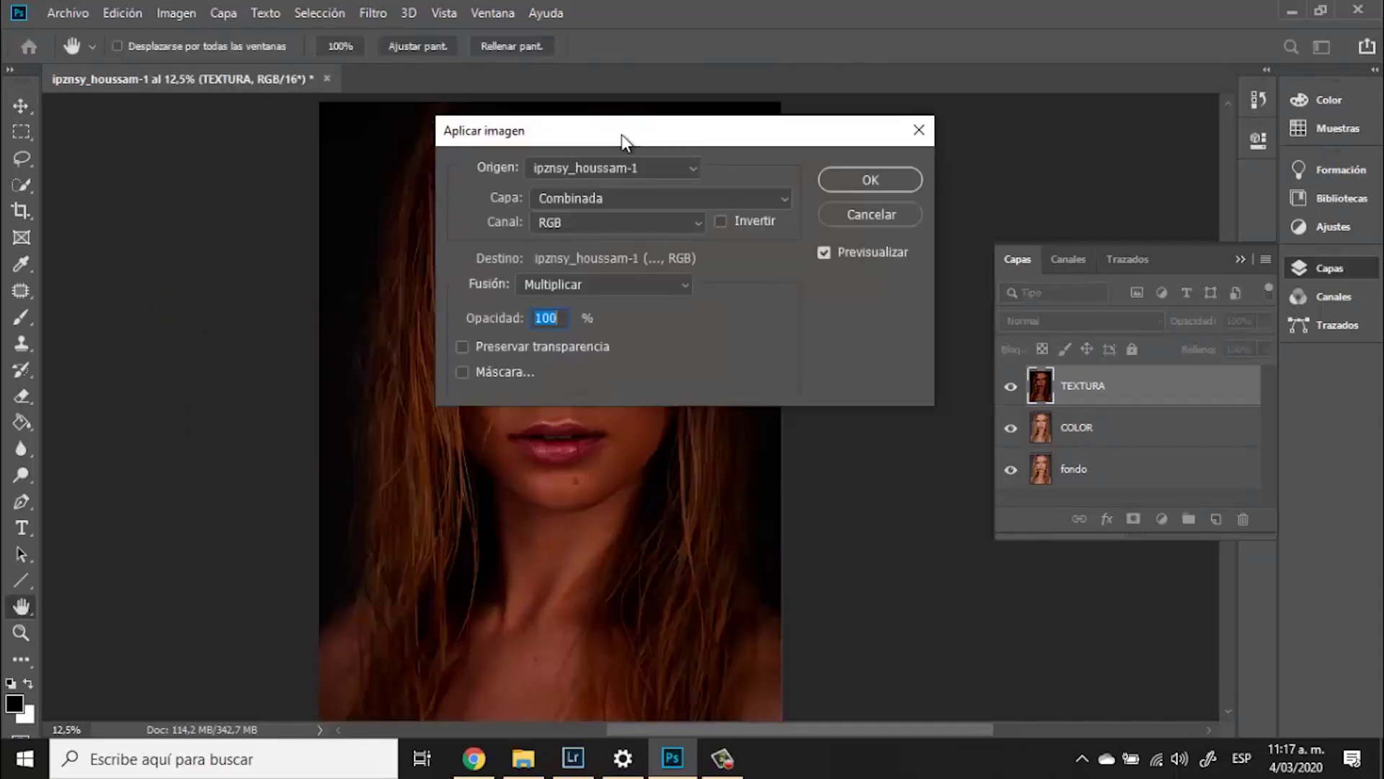
left_click_drag(621, 134, 979, 129)
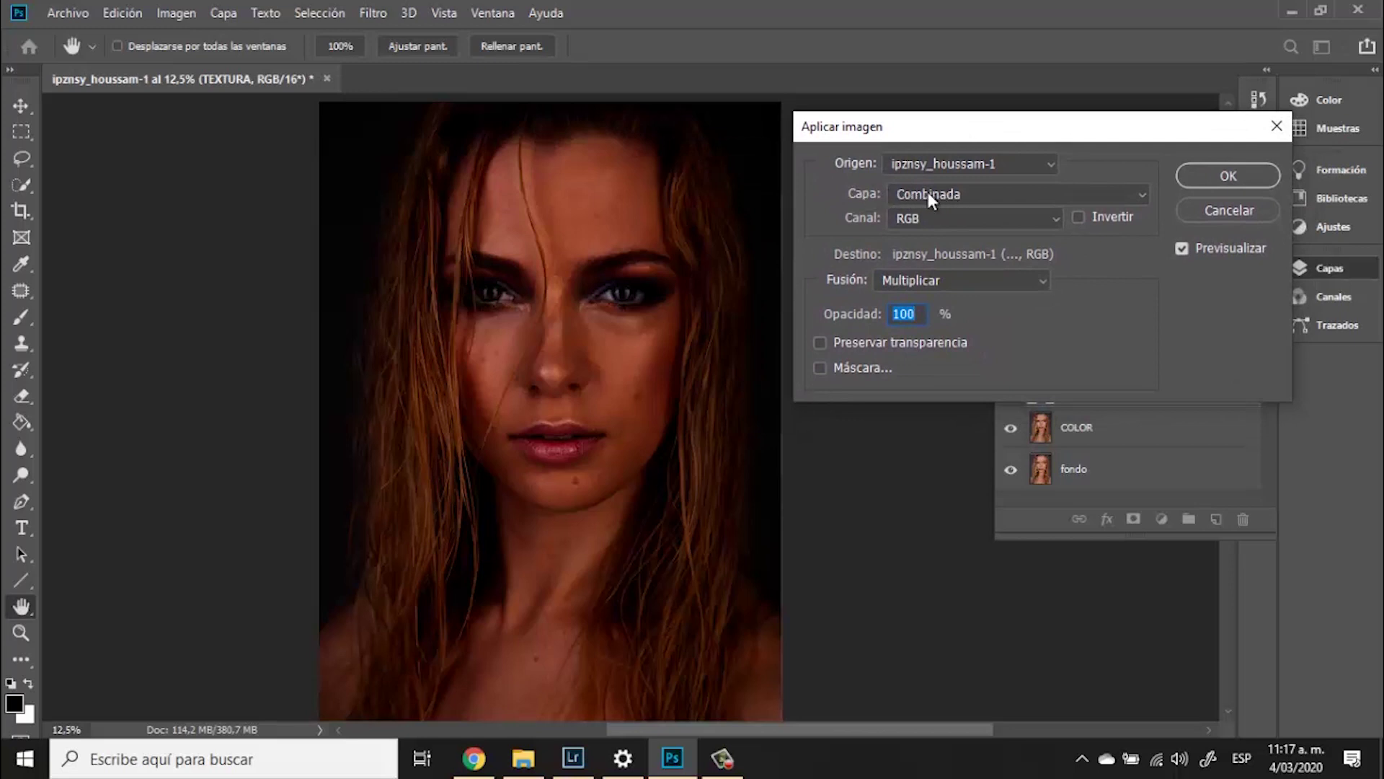
left_click(919, 191)
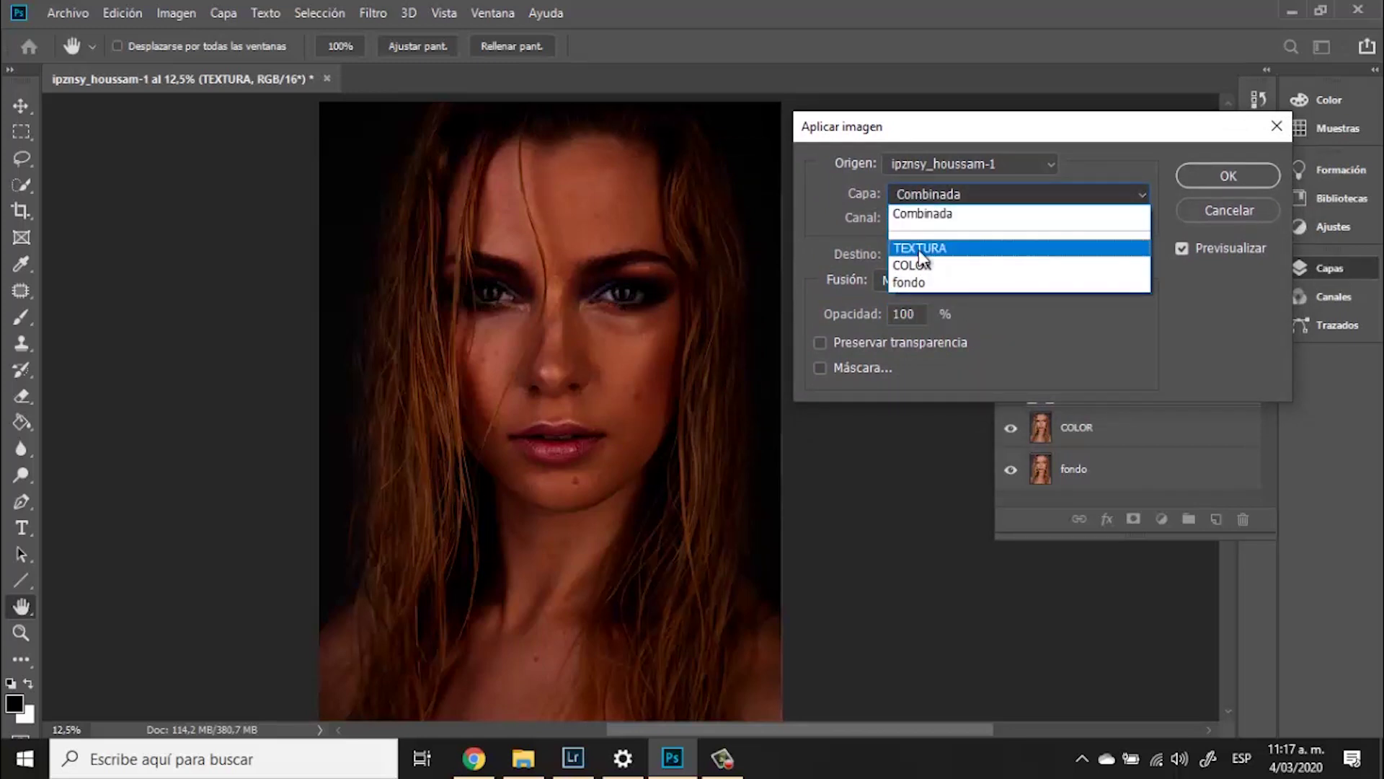
left_click(915, 264)
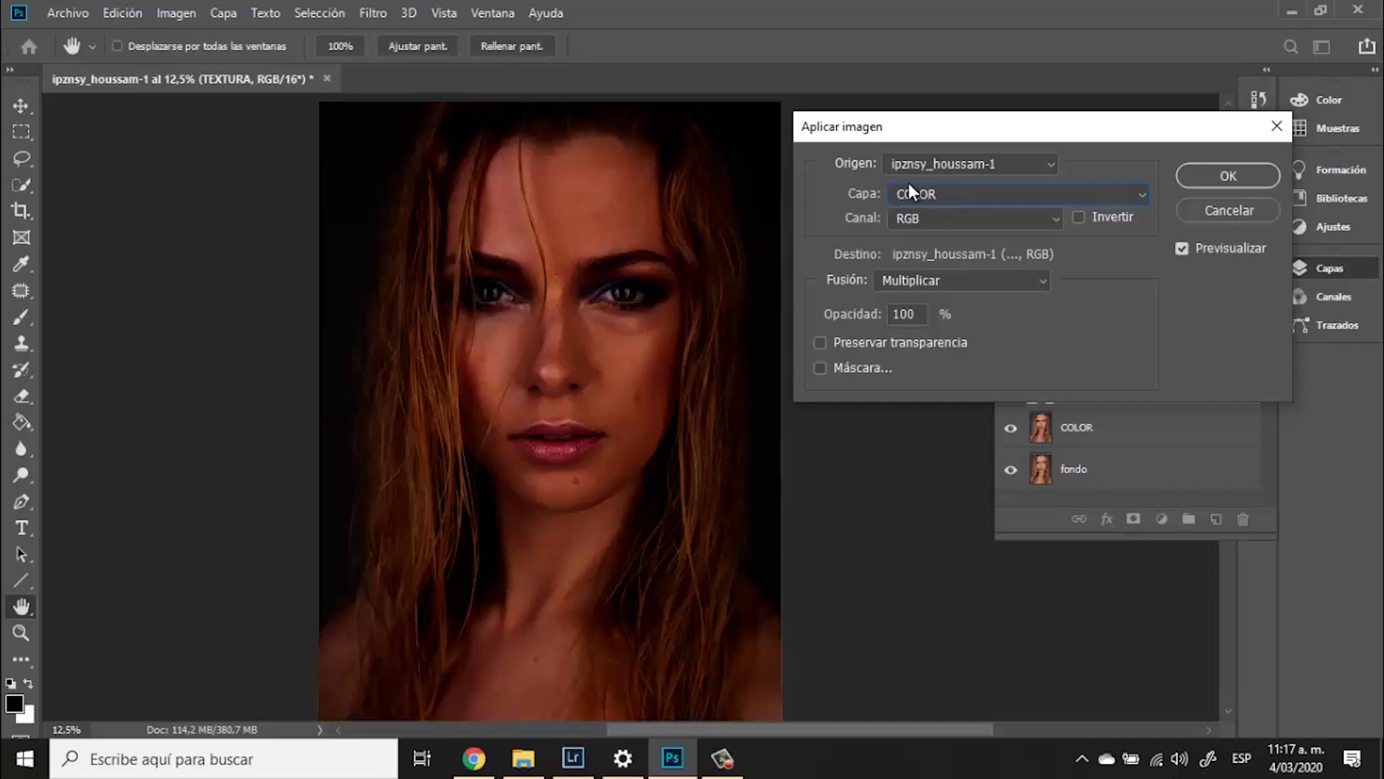
Apply the image with the Restar blend at 100% opacity, scale 2 and offset 128
left_click(934, 281)
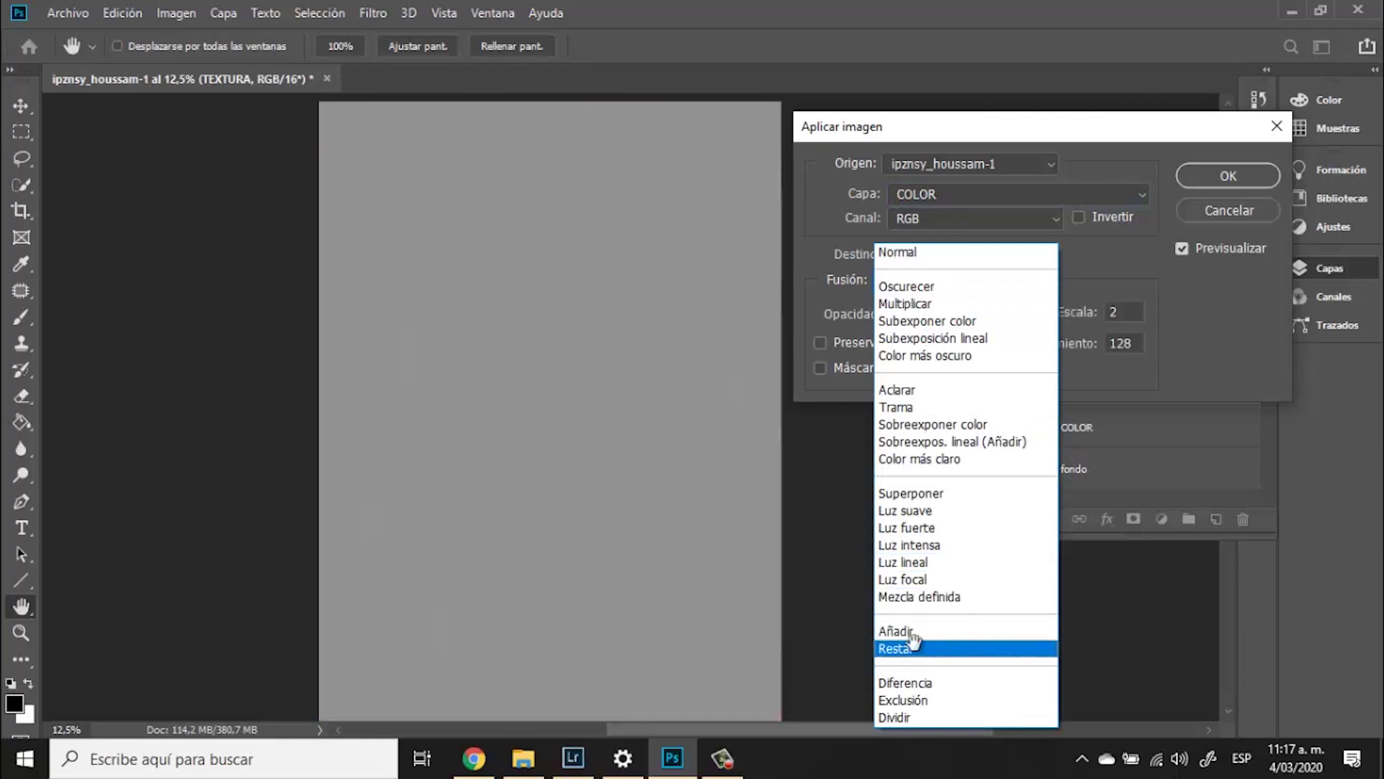
left_click(913, 644)
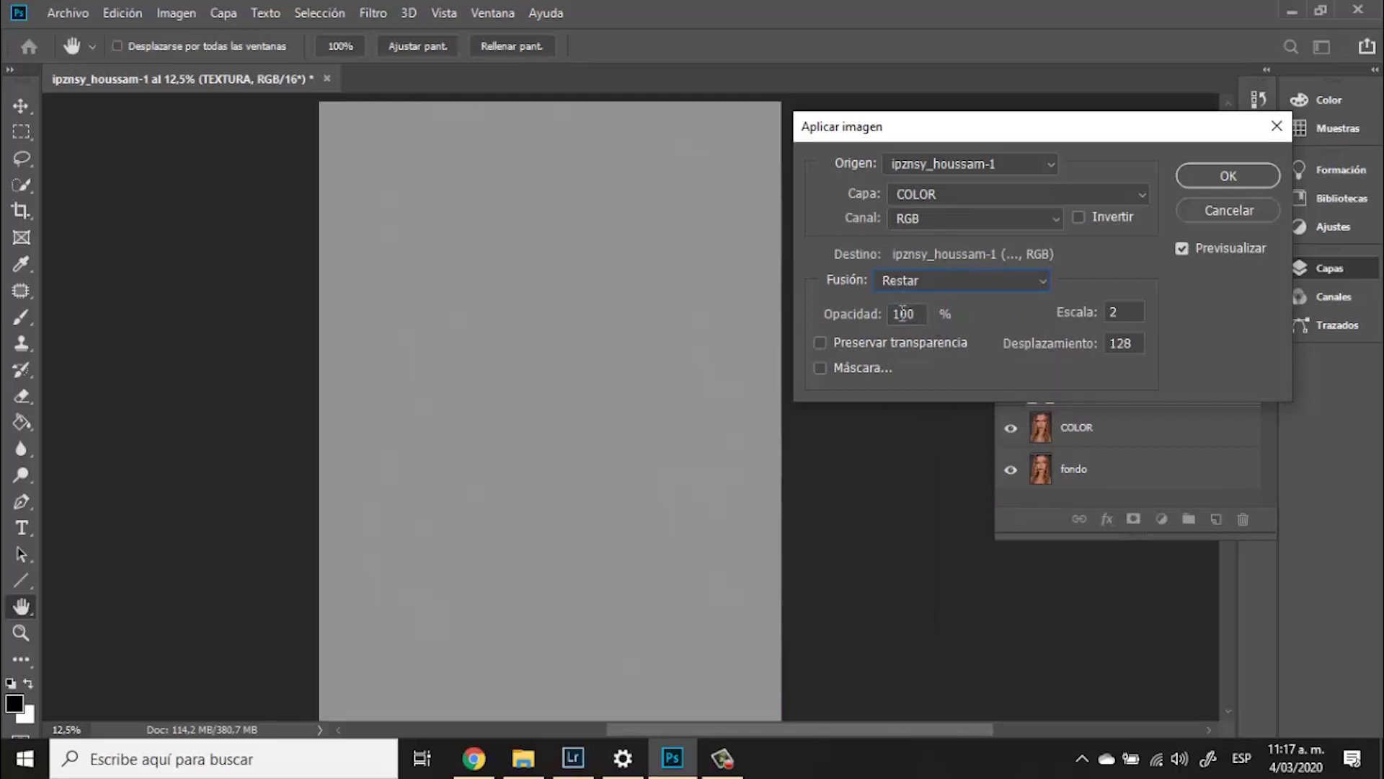
double_click(1132, 343)
double_click(1113, 310)
left_click(1229, 176)
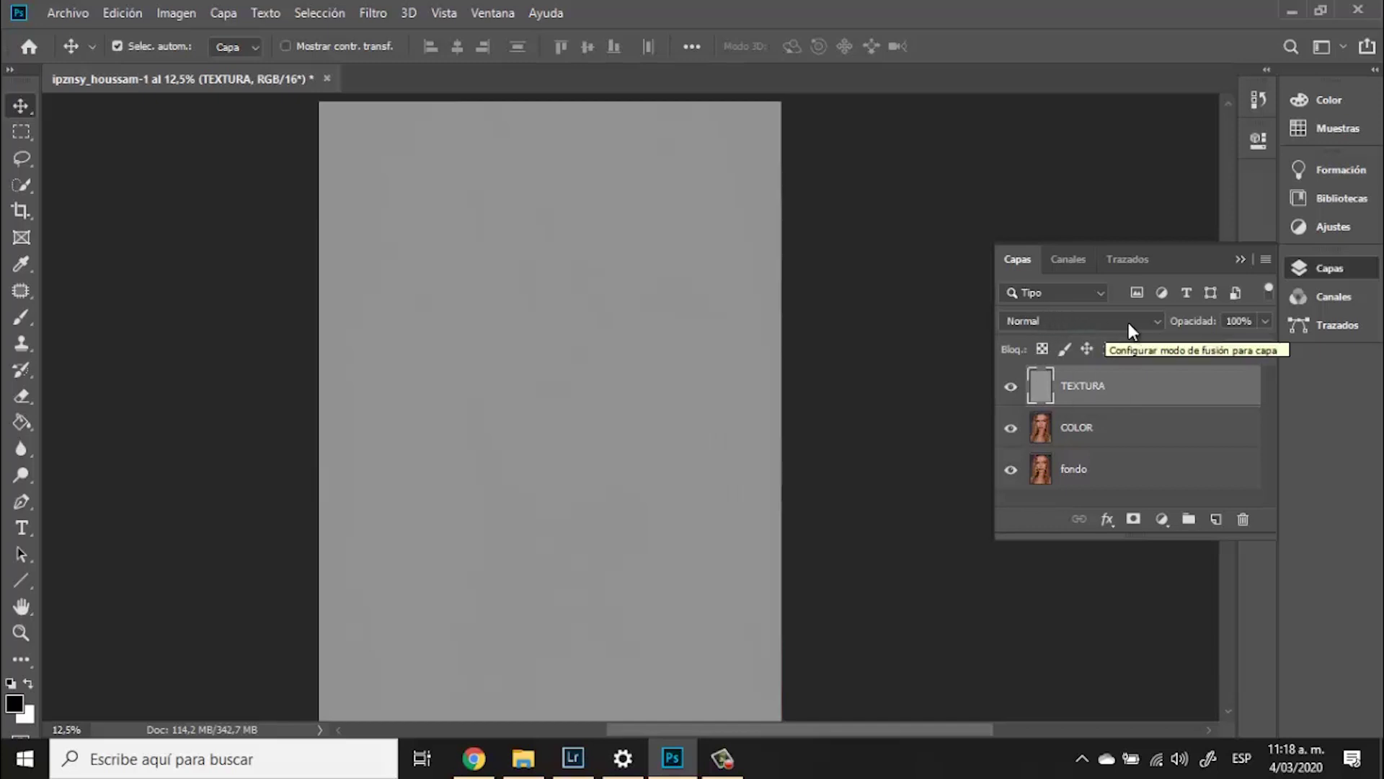
Set the TEXTURA layer's blend mode to Luz lineal and check the face up close at 33.3%
left_click(1157, 321)
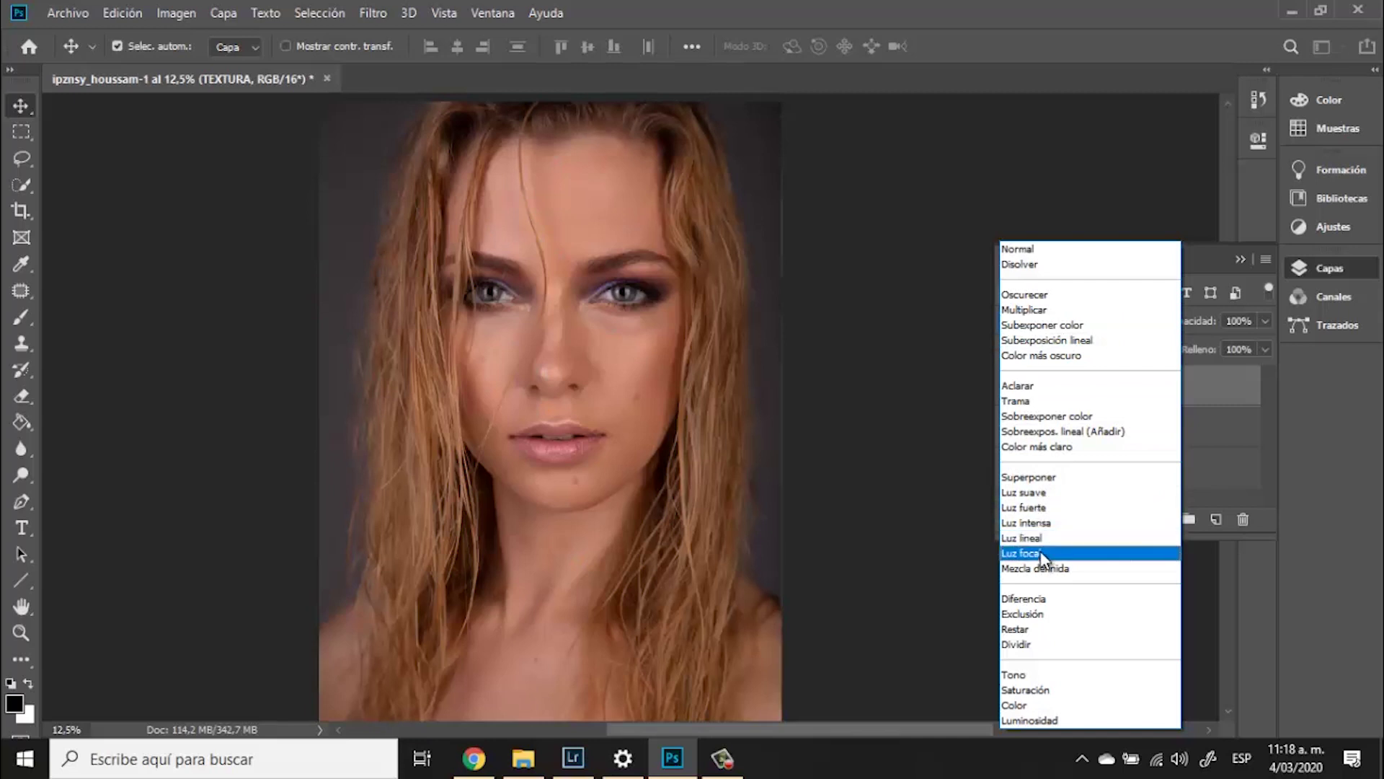
left_click(1041, 543)
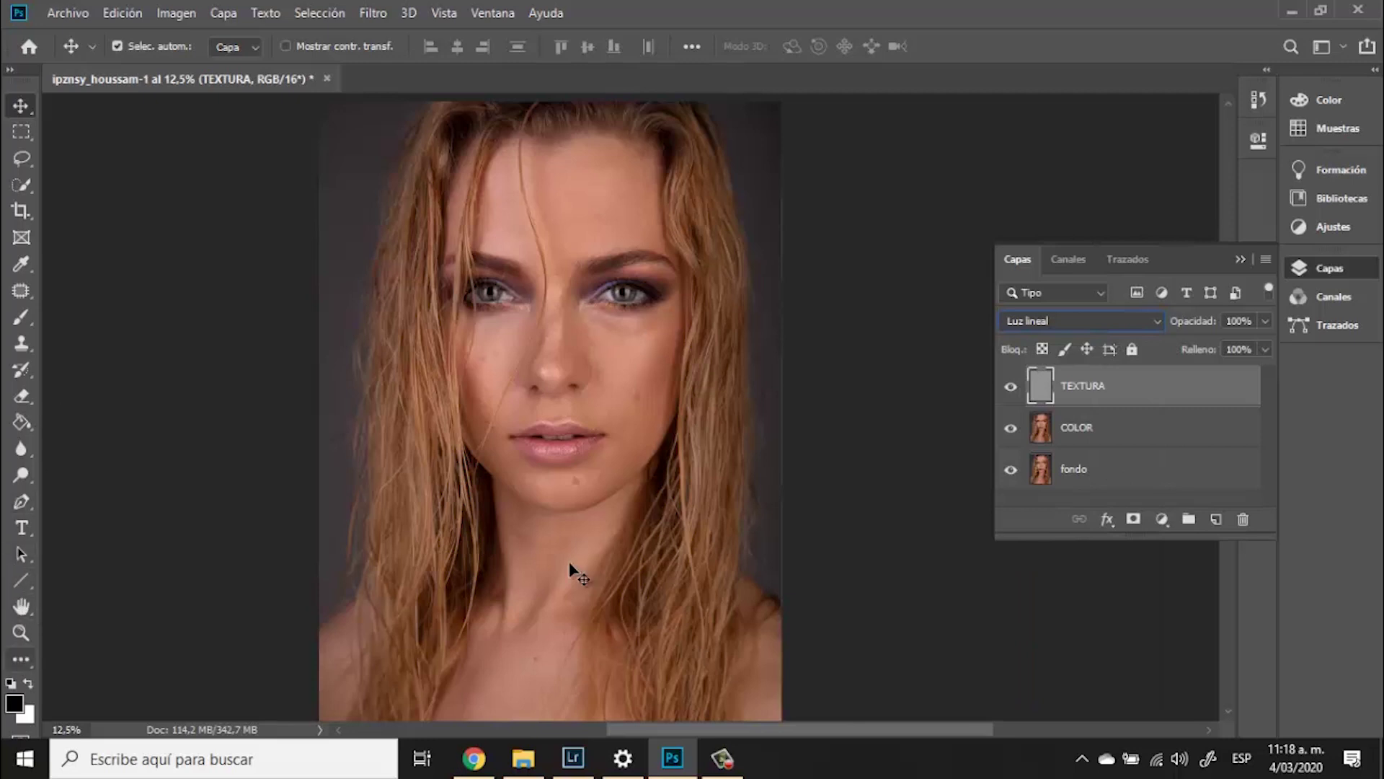
key("ctrl+plus")
key("ctrl+plus")
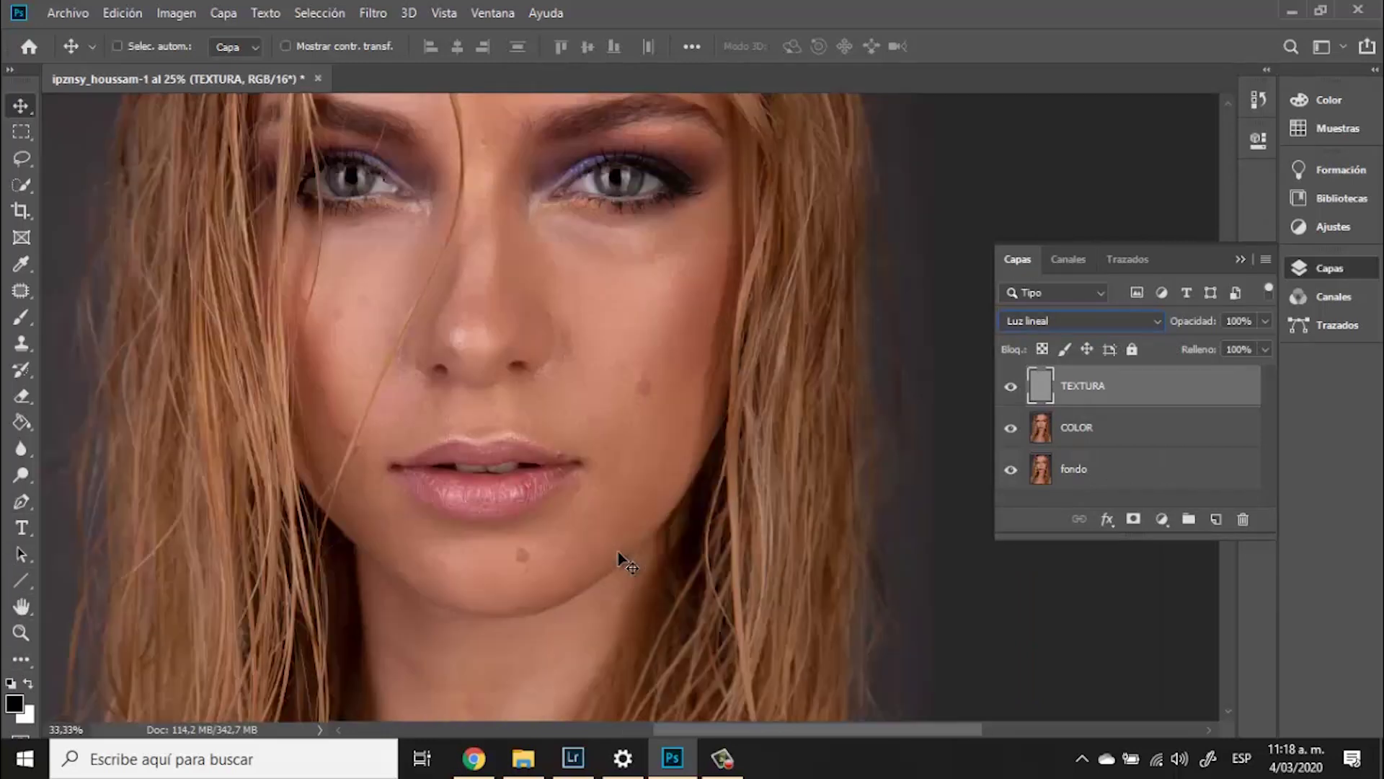
key("ctrl+plus")
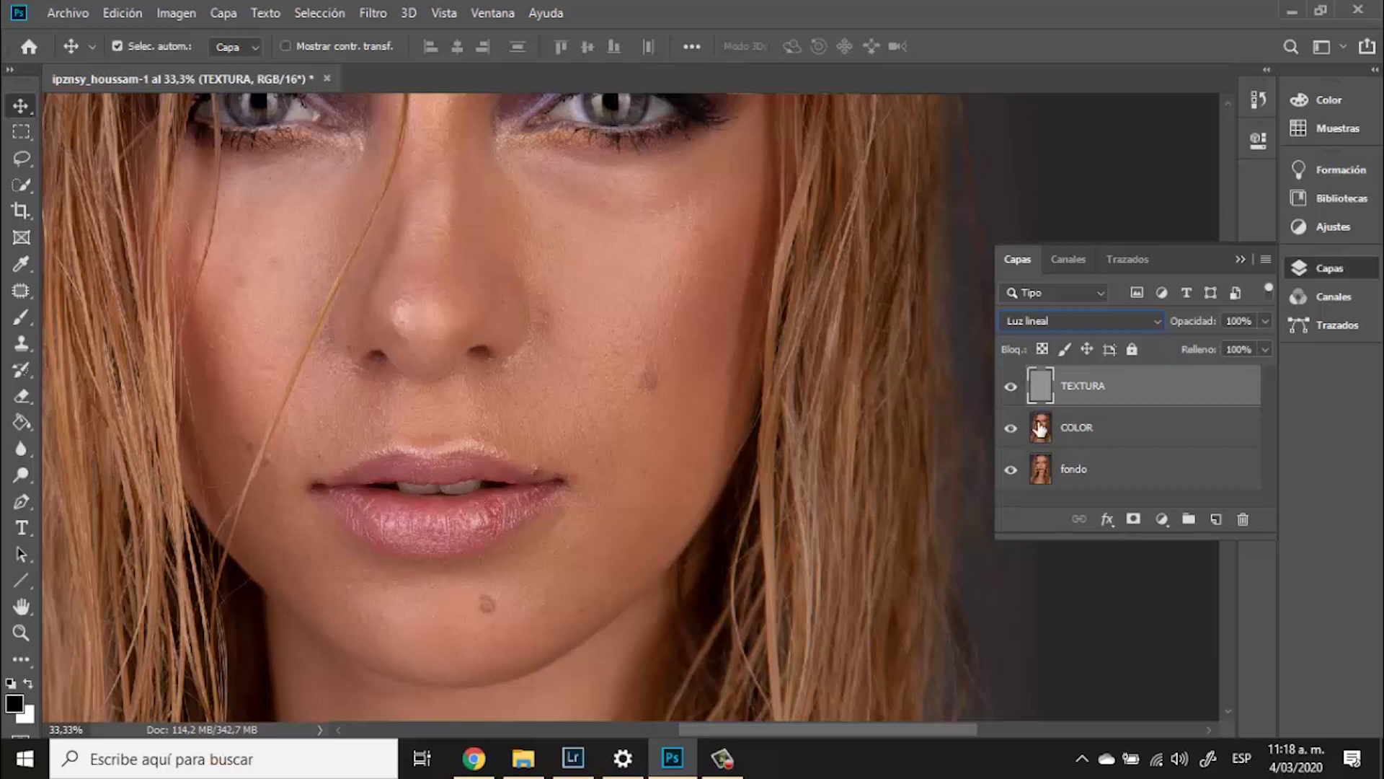
Hide the TEXTURA layer and, on the COLOR layer, lasso a round selection around the mole on the cheek
left_click(1012, 388)
left_click(1110, 428)
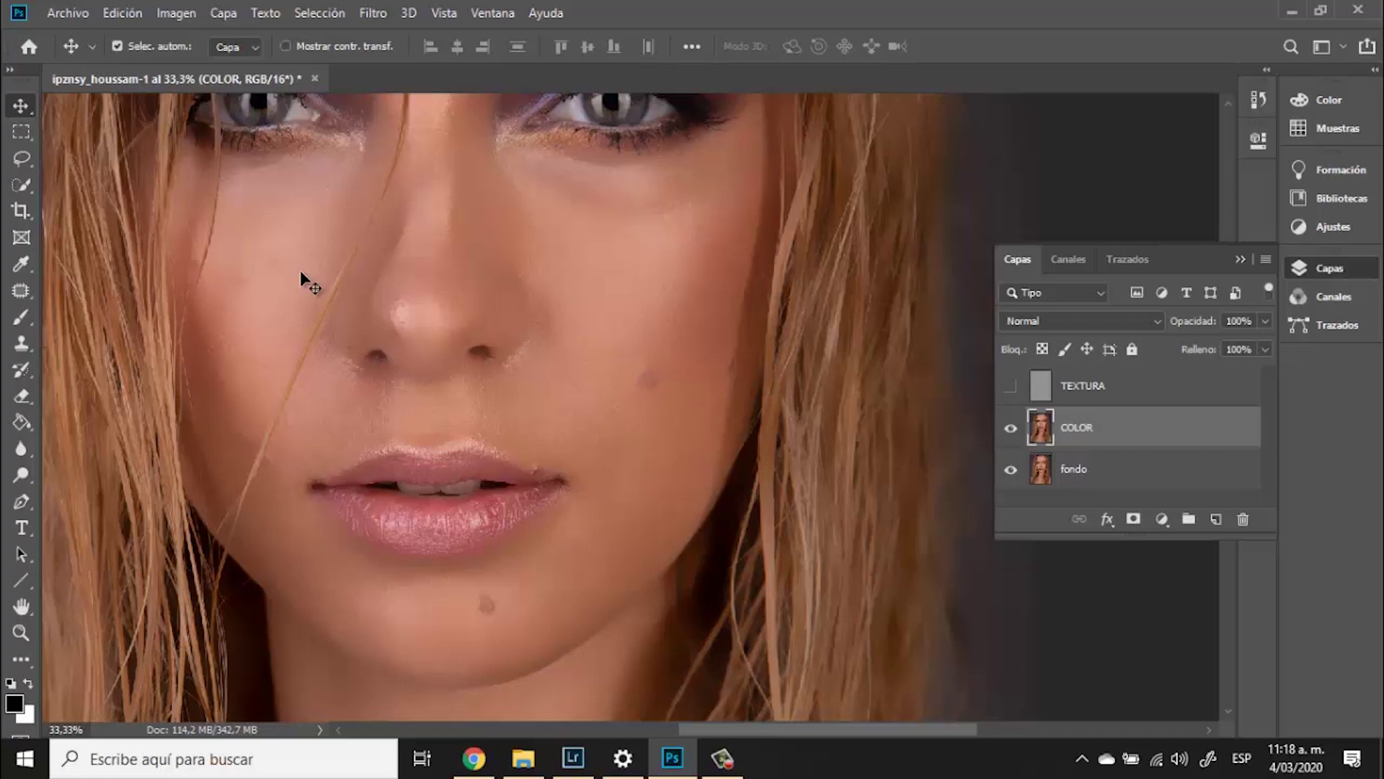
left_click(20, 158)
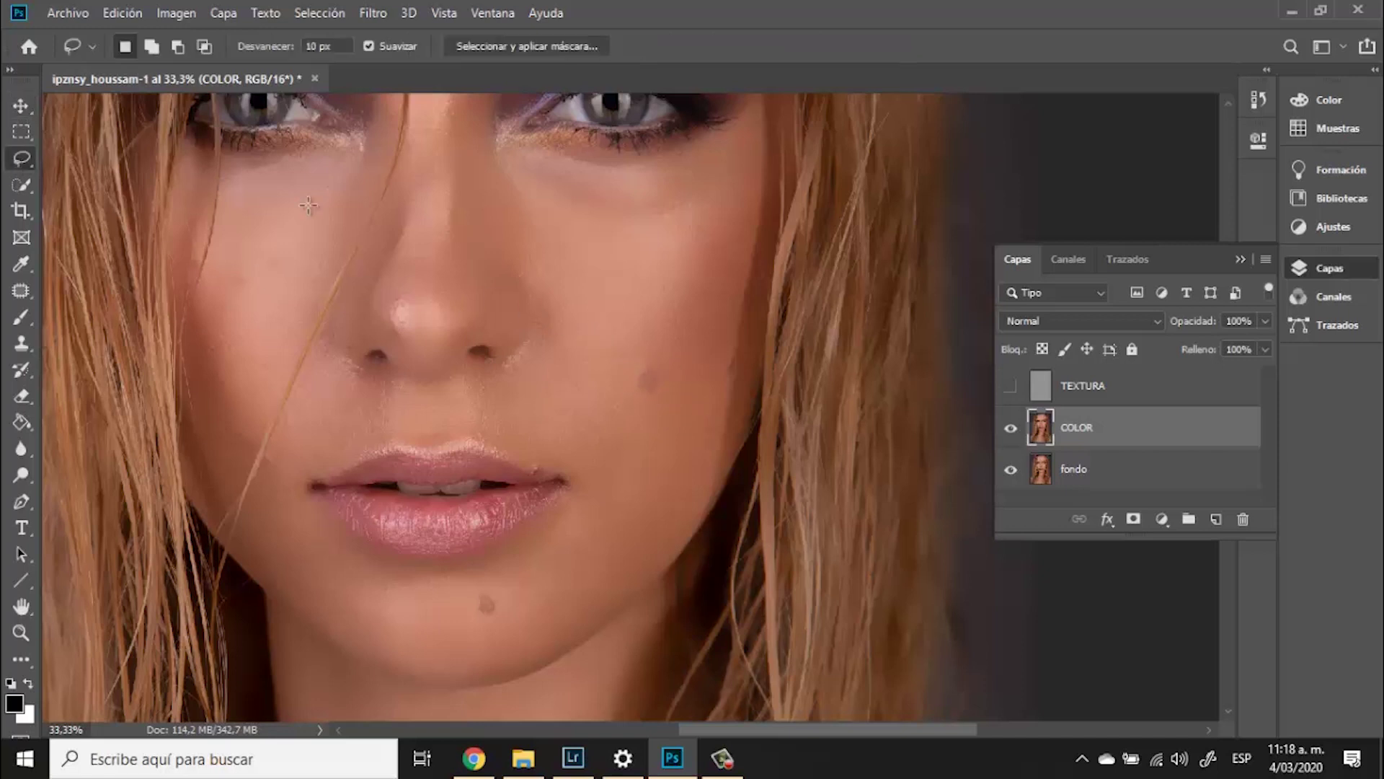
mouse_move(644, 332)
left_mouse_down()
mouse_move(610, 335)
mouse_move(598, 370)
mouse_move(623, 407)
mouse_move(663, 413)
mouse_move(689, 382)
mouse_move(679, 346)
mouse_move(654, 334)
left_mouse_up()
Feather the selection around the cheek mole by 20 pixels
left_click(325, 12)
mouse_move(504, 301)
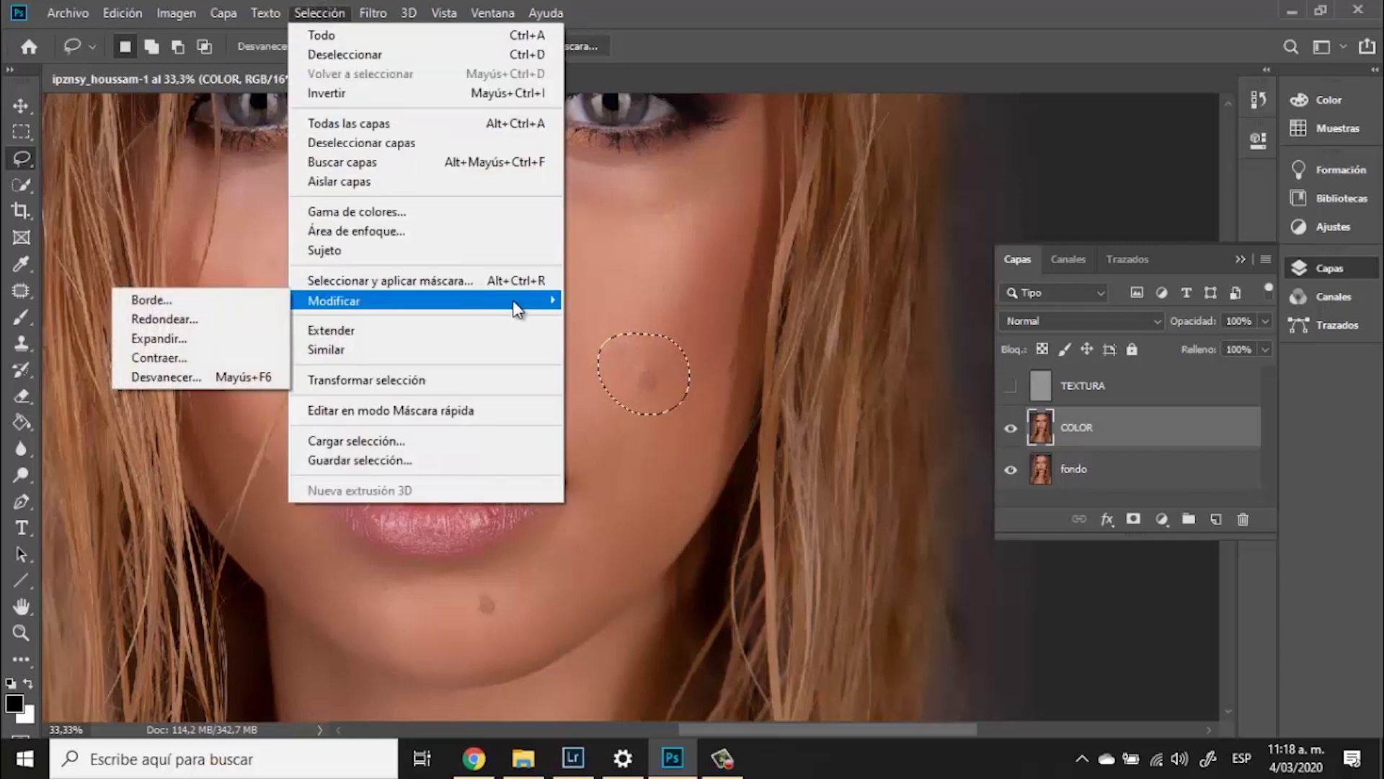
left_click(232, 377)
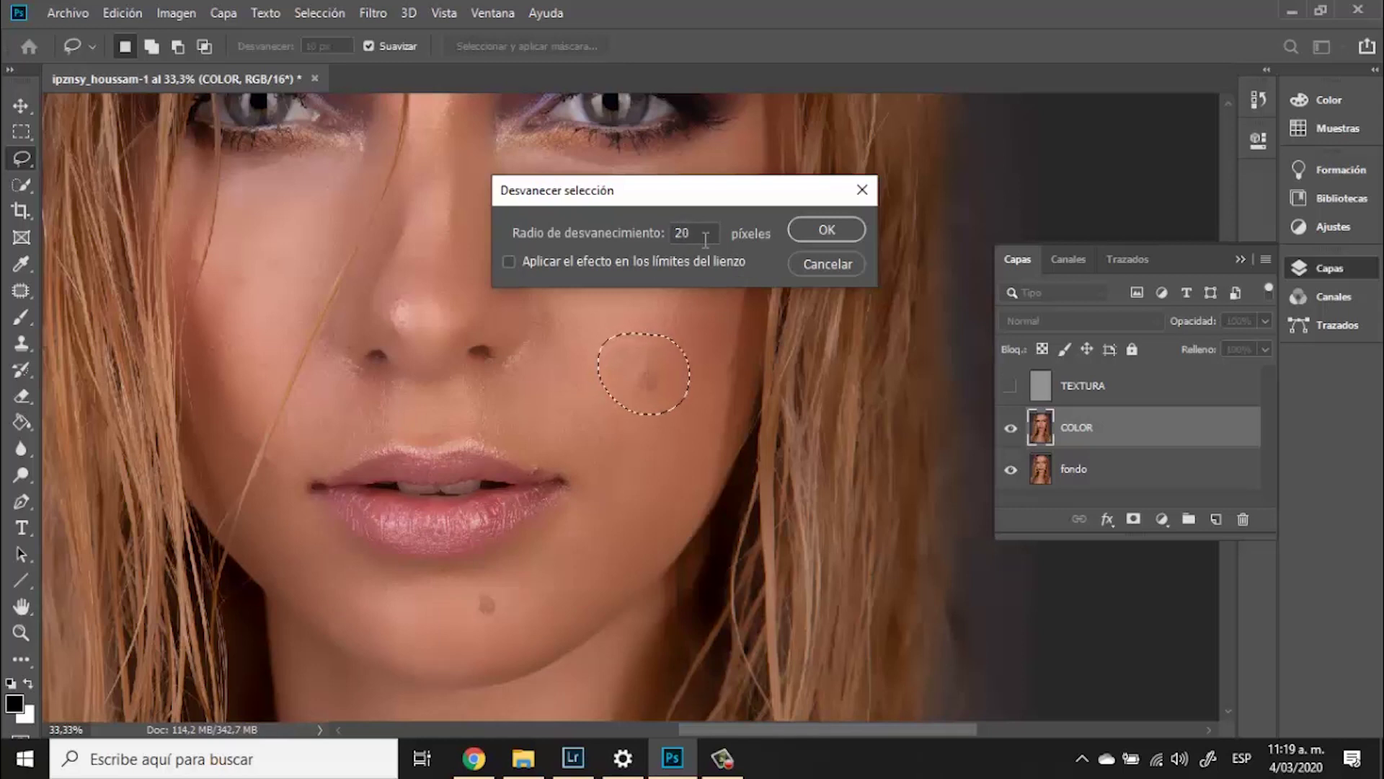
left_click(823, 230)
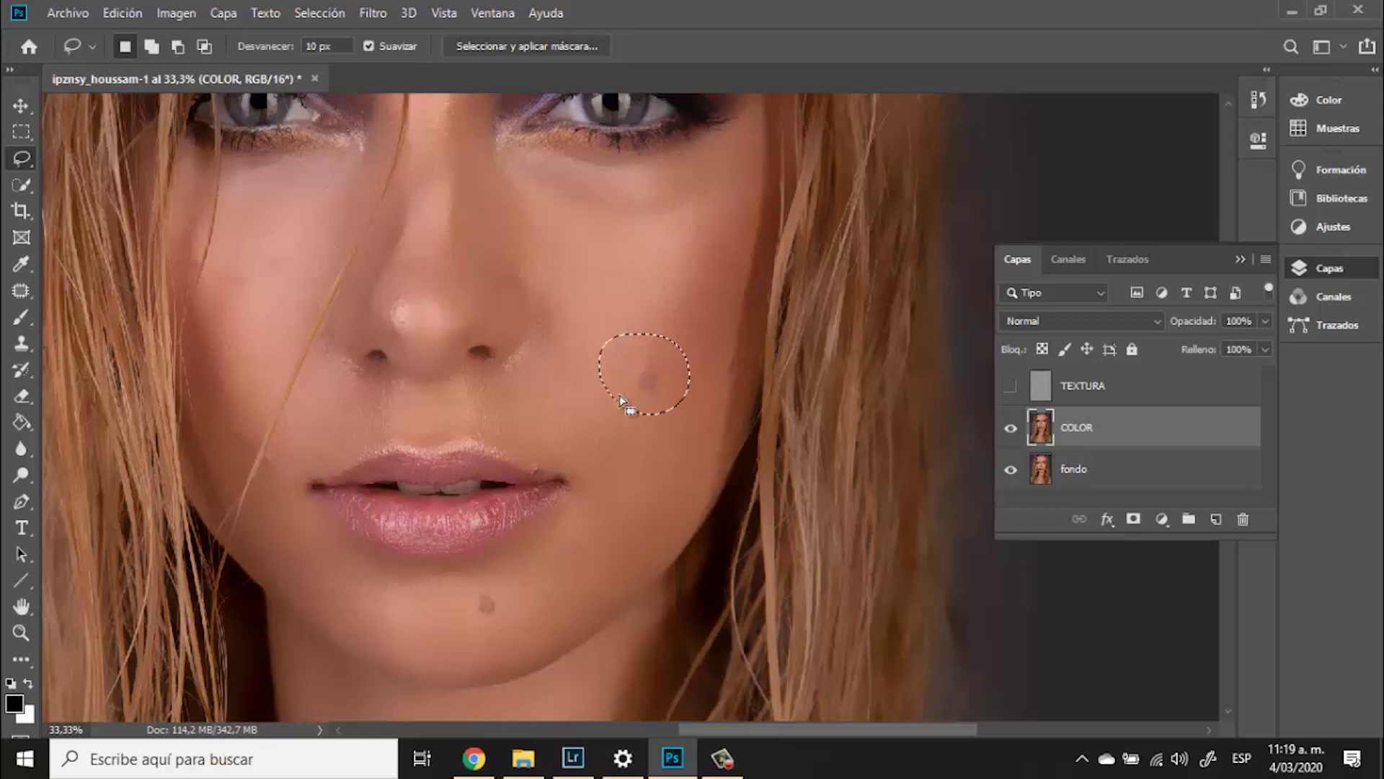
Apply a Gaussian Blur to the selection strong enough to blend the cheek mole into the skin, and deselect
left_click(373, 12)
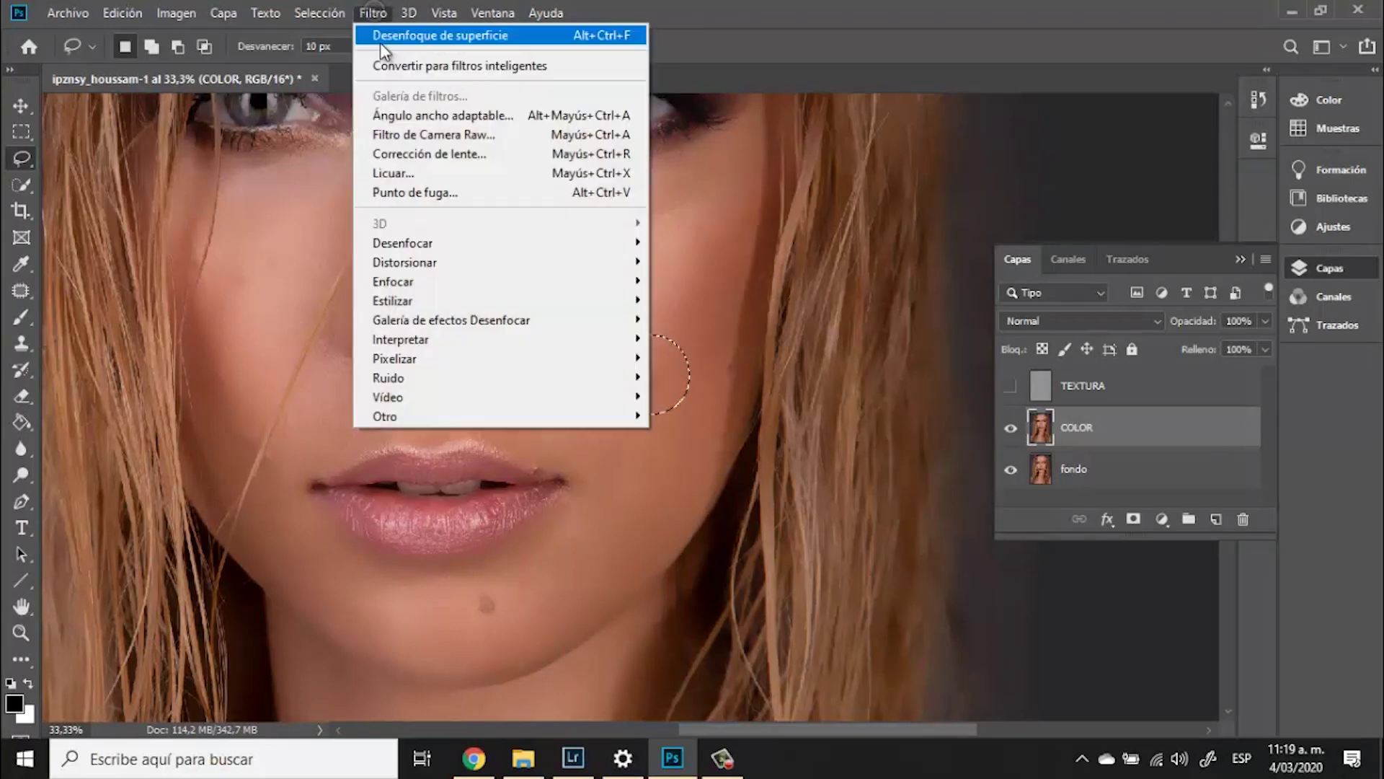
mouse_move(496, 245)
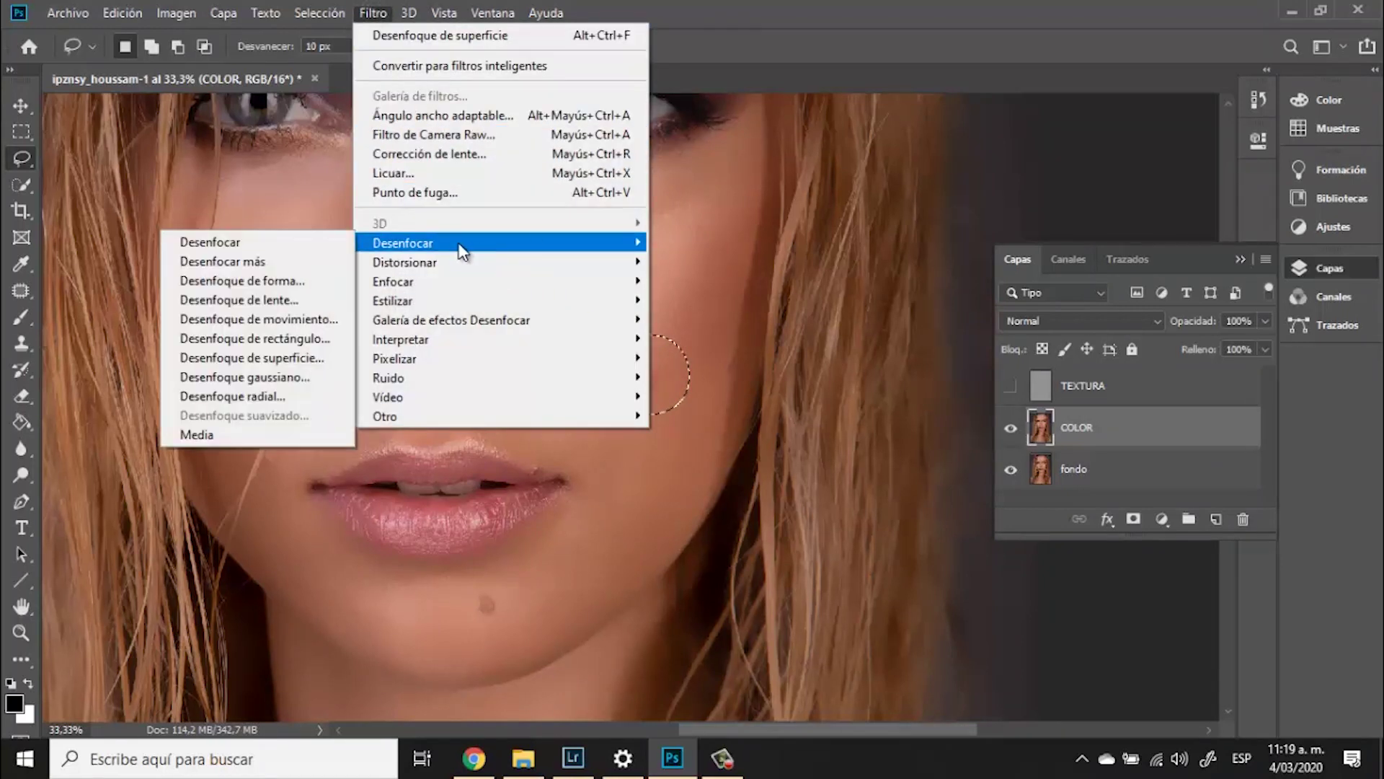
left_click(283, 377)
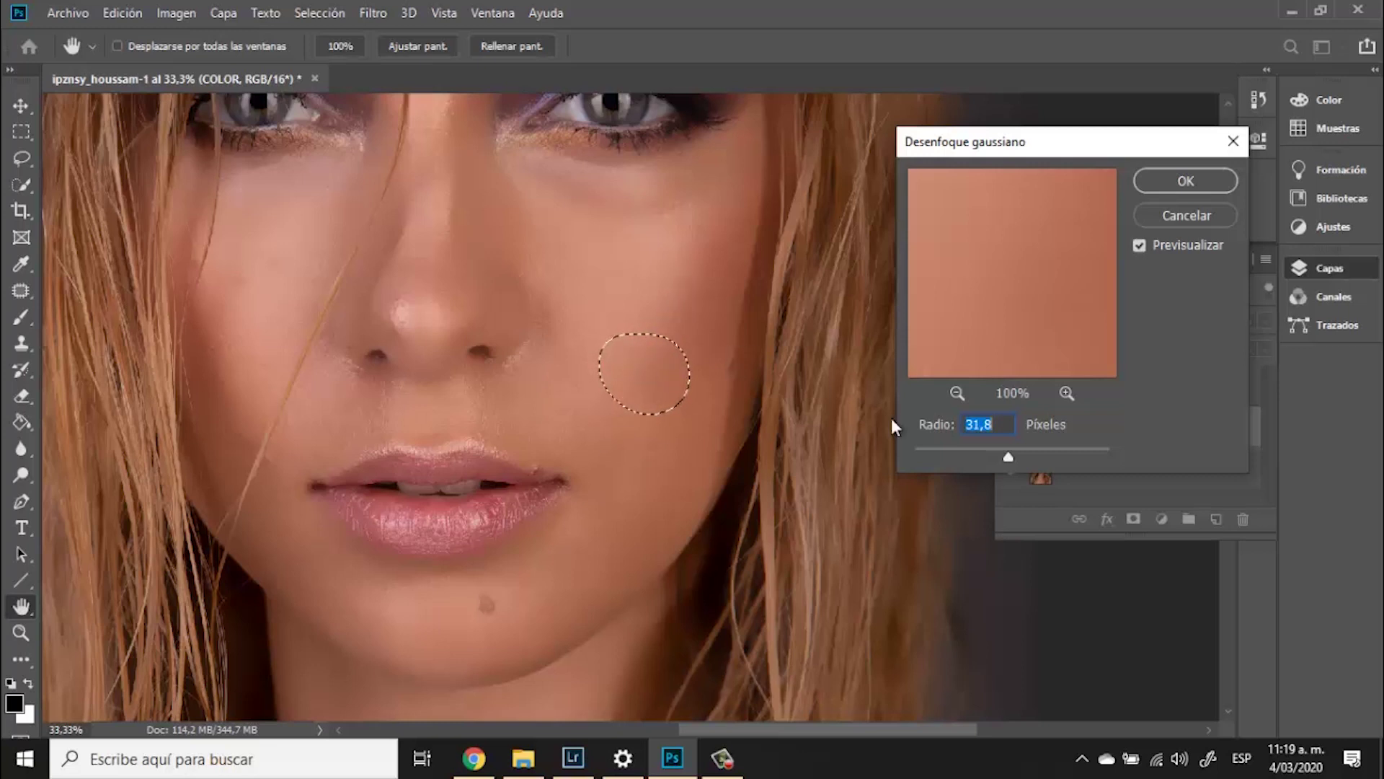
left_click(971, 454)
left_click_drag(972, 453, 1015, 454)
left_click(1182, 181)
key("l")
key("ctrl+d")
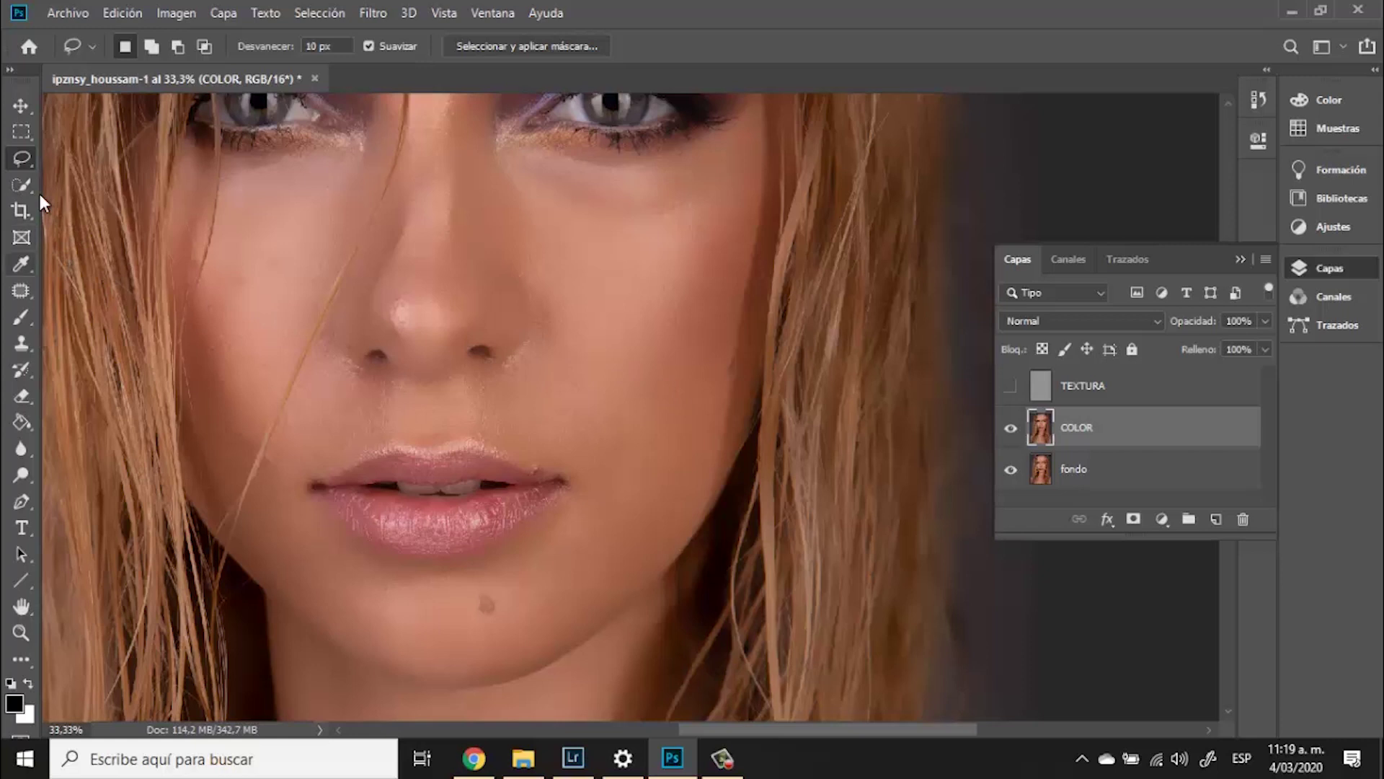
Switch to the Spot Healing Brush and set its size to about 67 px
key("j")
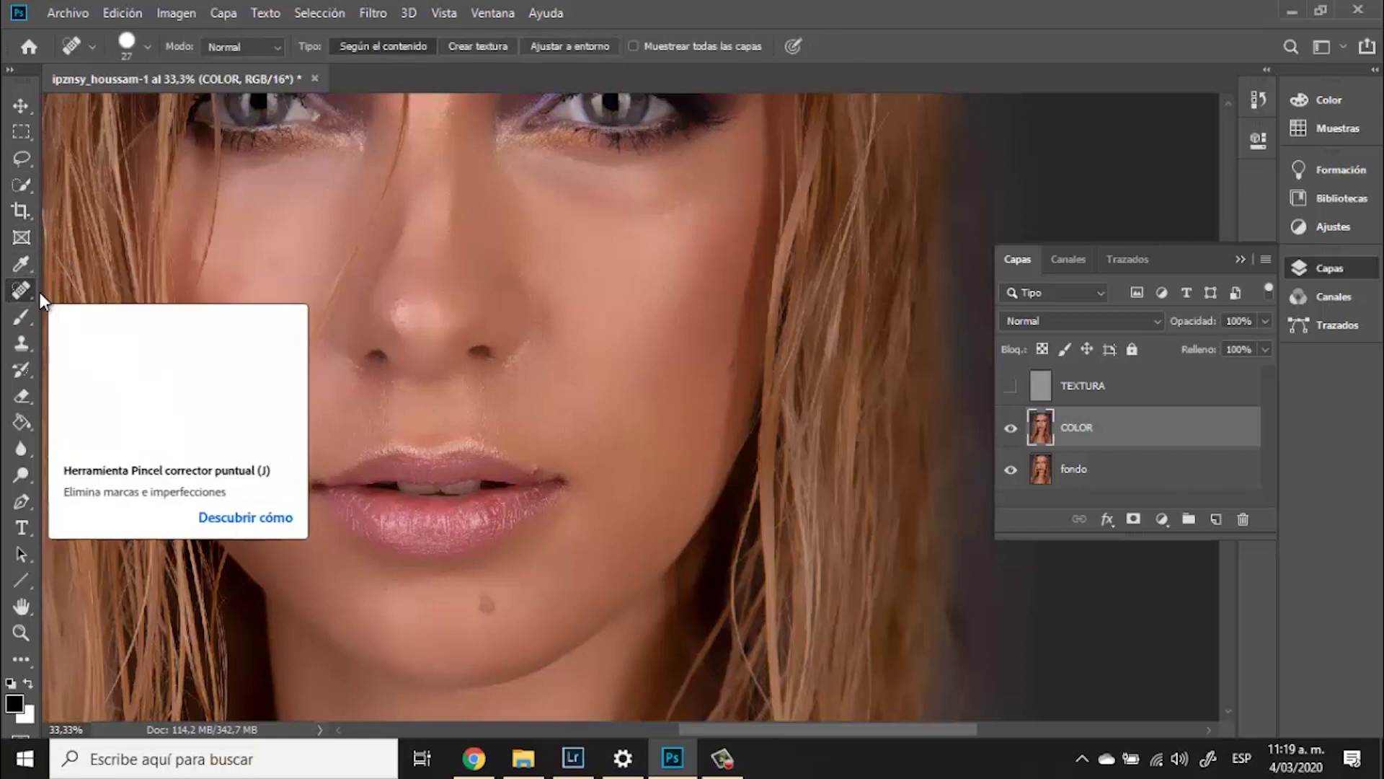
right_click(23, 290)
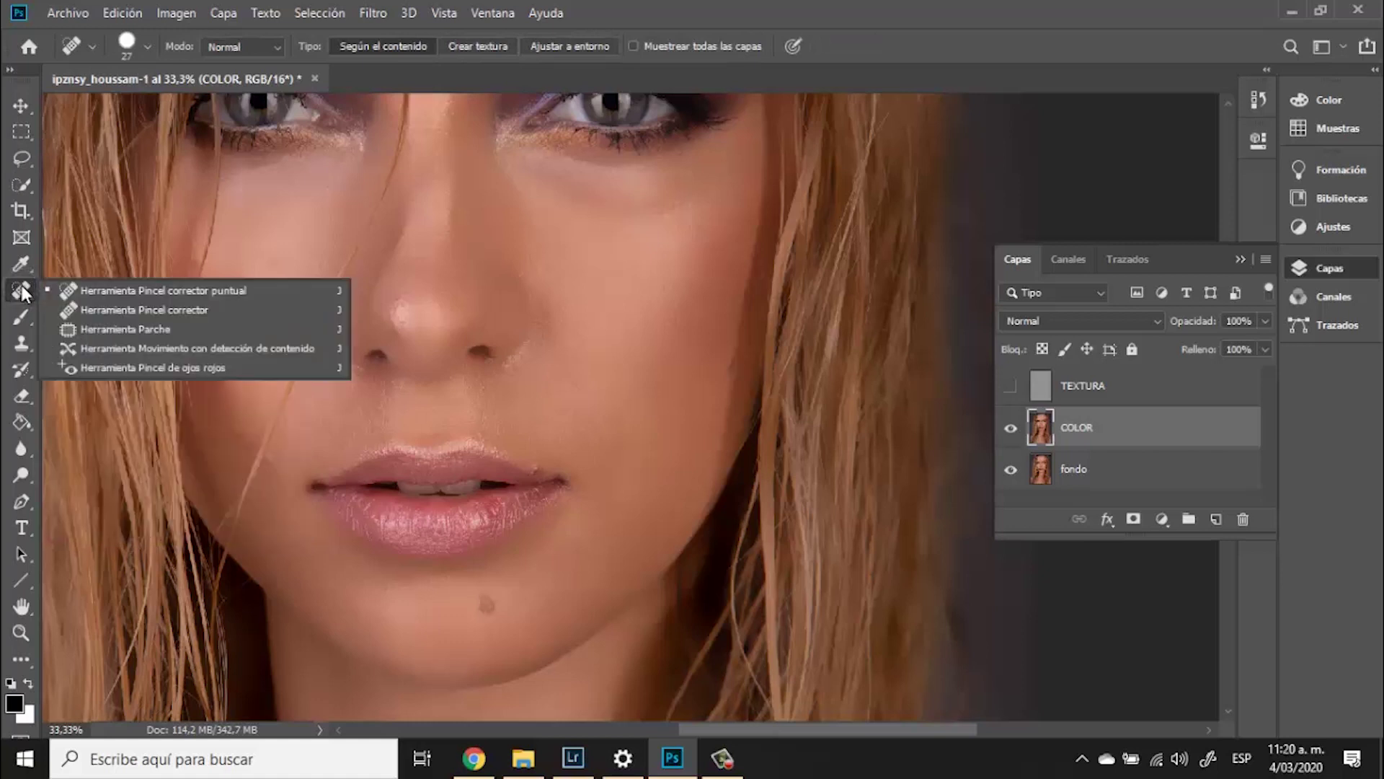
left_click(357, 310)
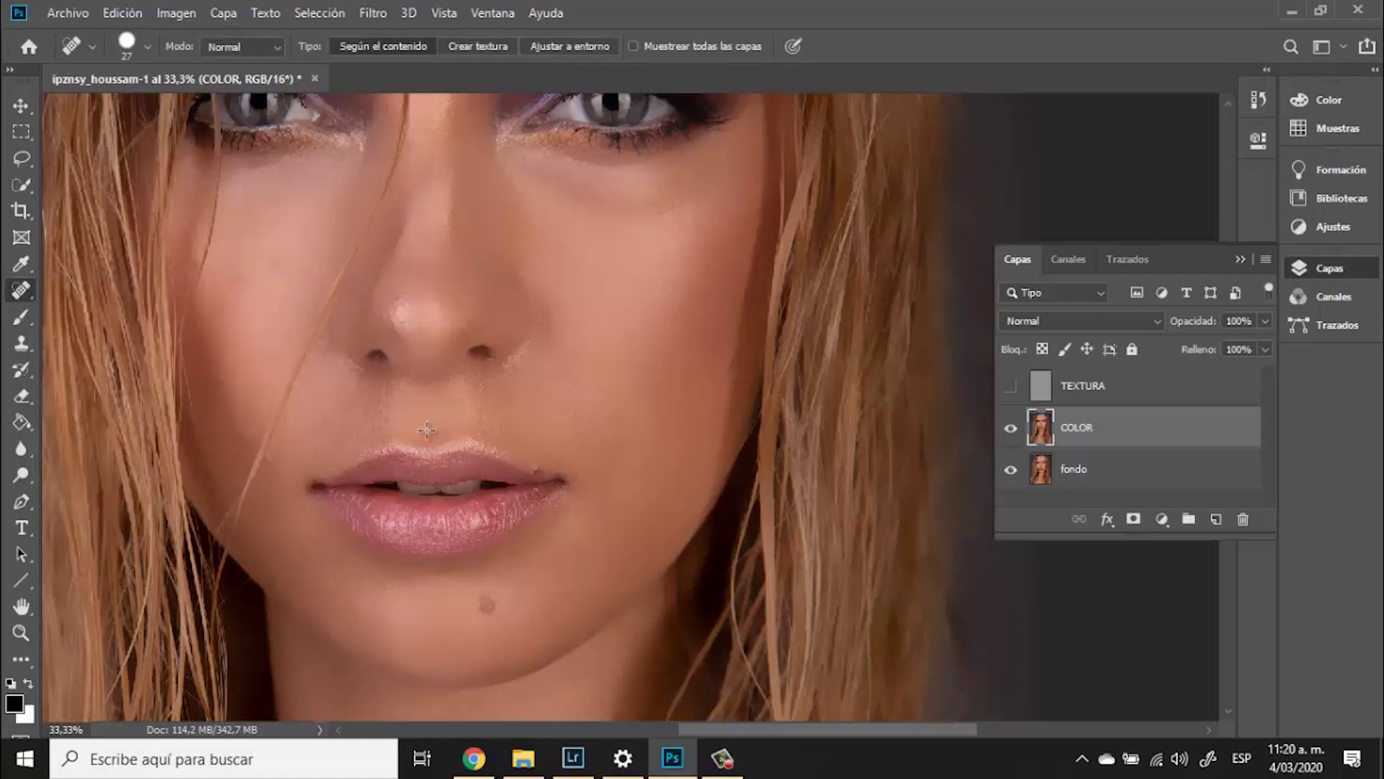
left_click(149, 58)
left_click_drag(61, 105, 80, 103)
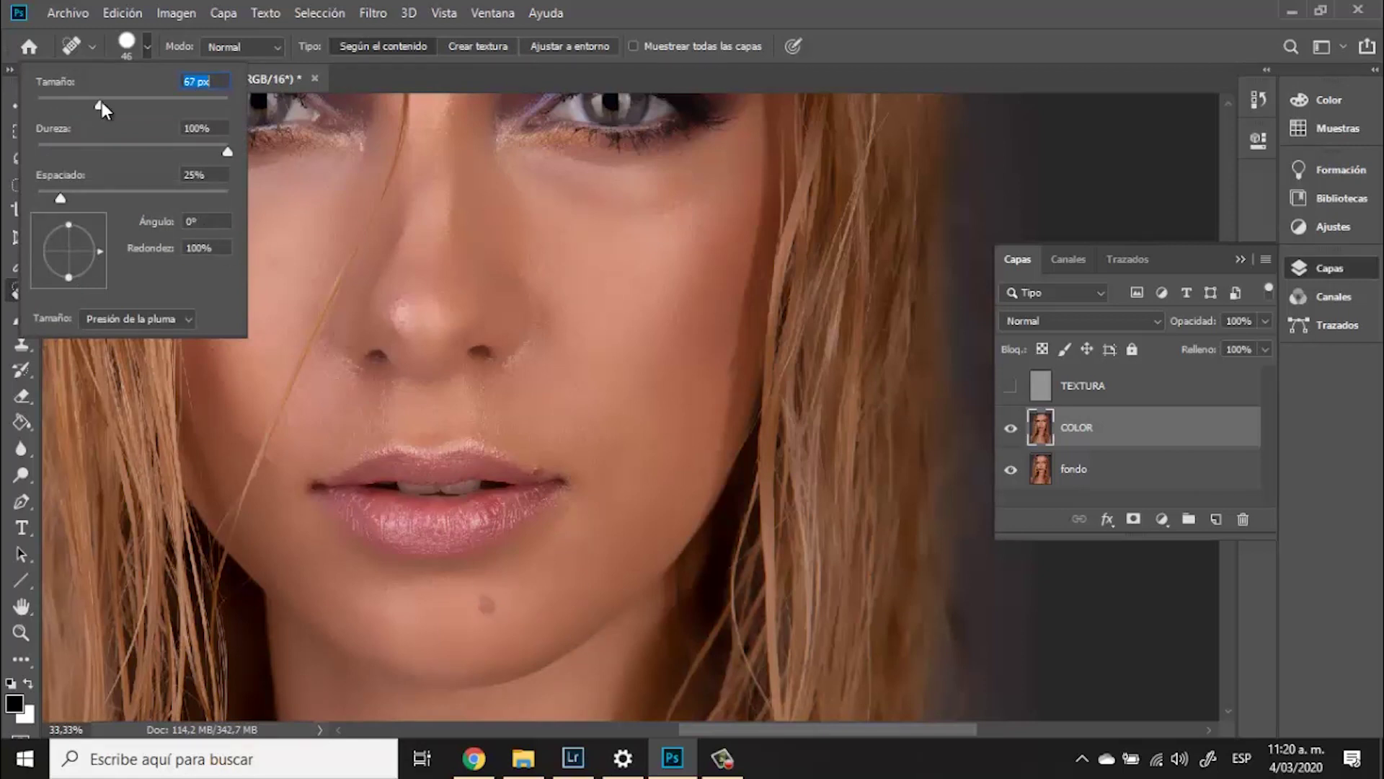
Heal the mole on the chin and the small blemish on the cheek of the COLOR layer
left_click(487, 604)
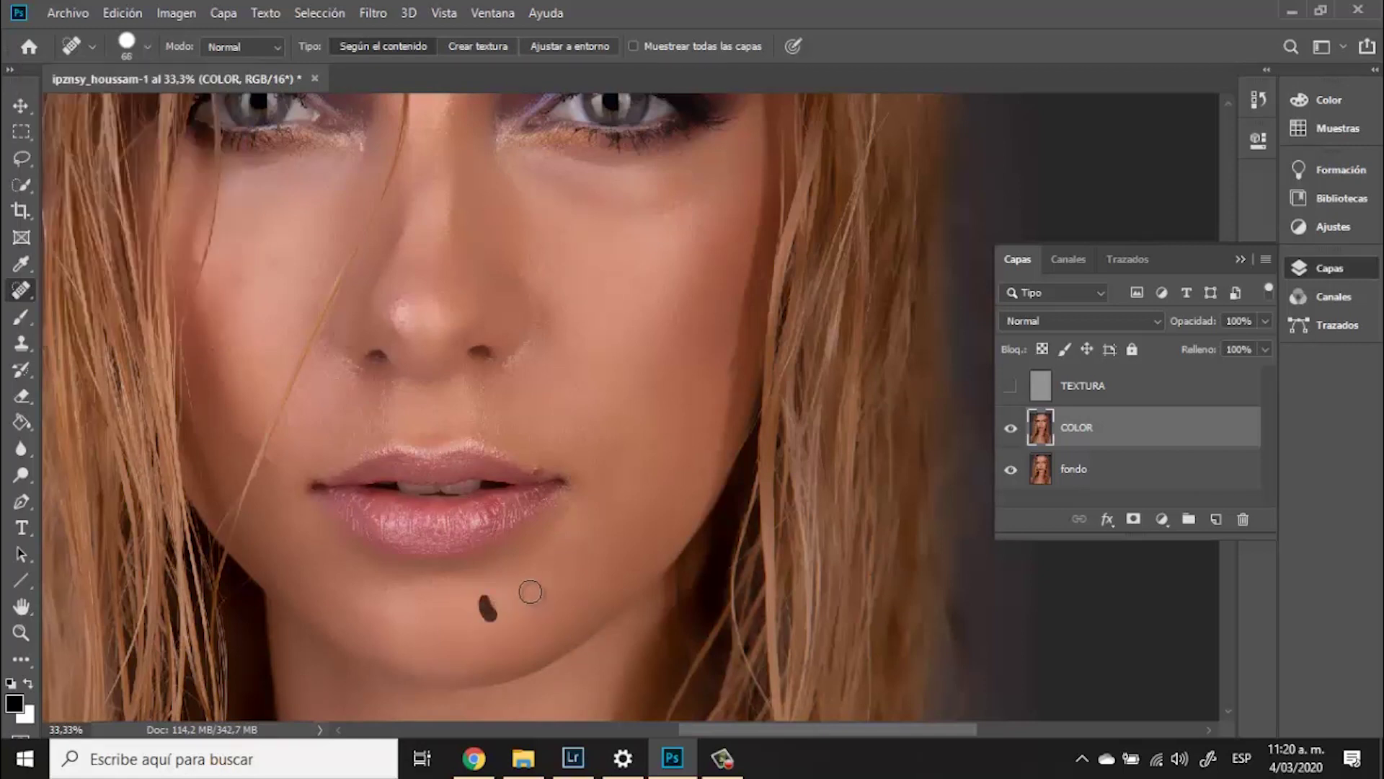
left_click(493, 608)
left_click(490, 597)
mouse_move(388, 216)
left_mouse_down()
mouse_move(432, 298)
mouse_move(539, 360)
left_mouse_up()
mouse_move(447, 402)
left_mouse_down()
mouse_move(390, 454)
mouse_move(400, 446)
left_mouse_up()
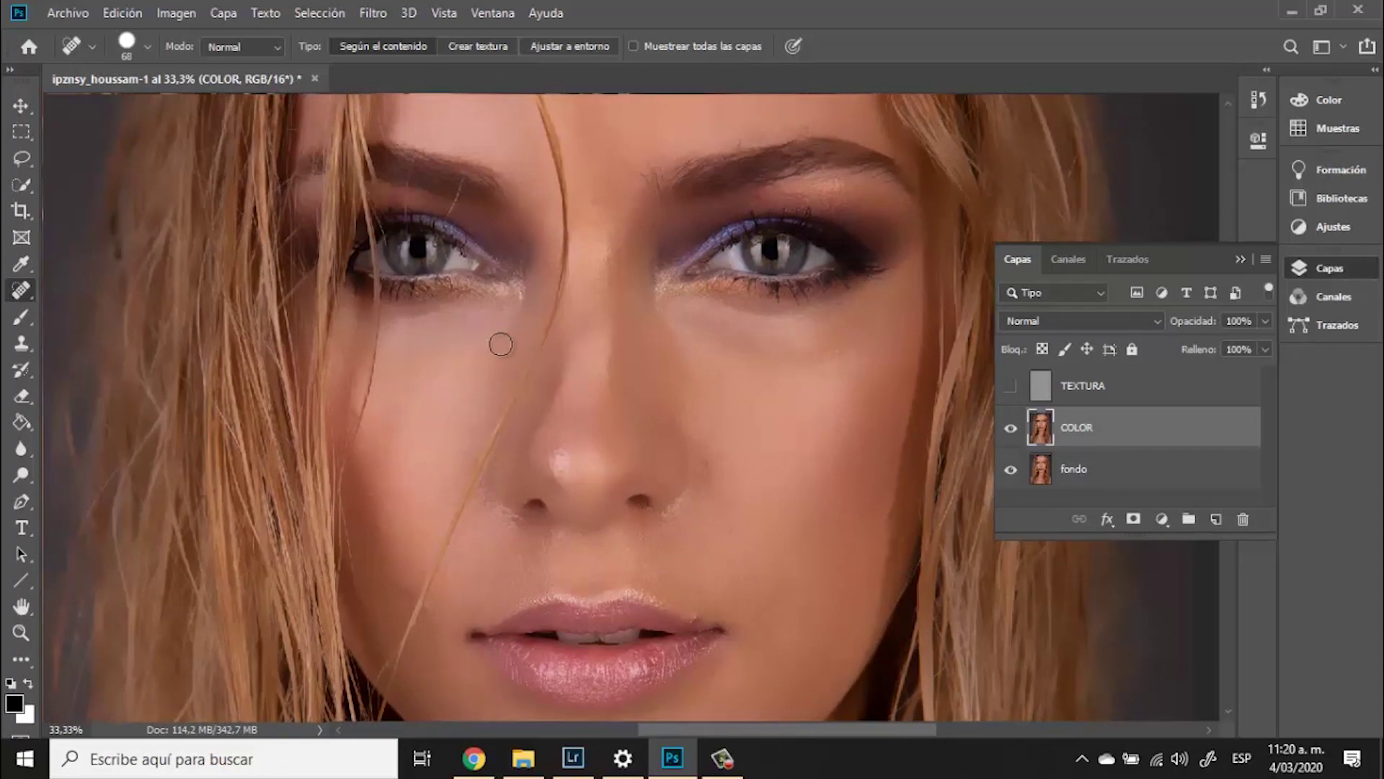
Heal the small blemishes between the eyebrows and on the forehead at 66.7% zoom
key("ctrl+plus")
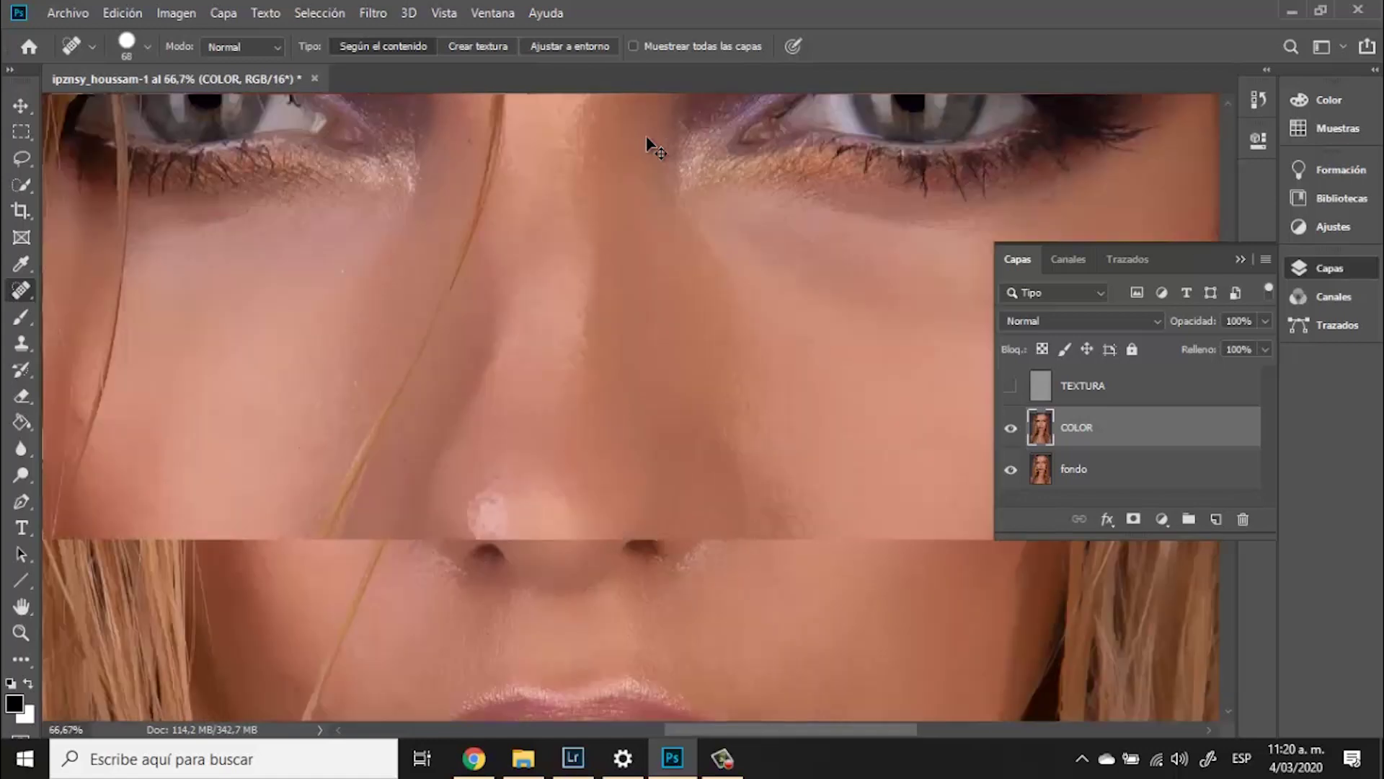
left_click_drag(440, 327, 523, 534)
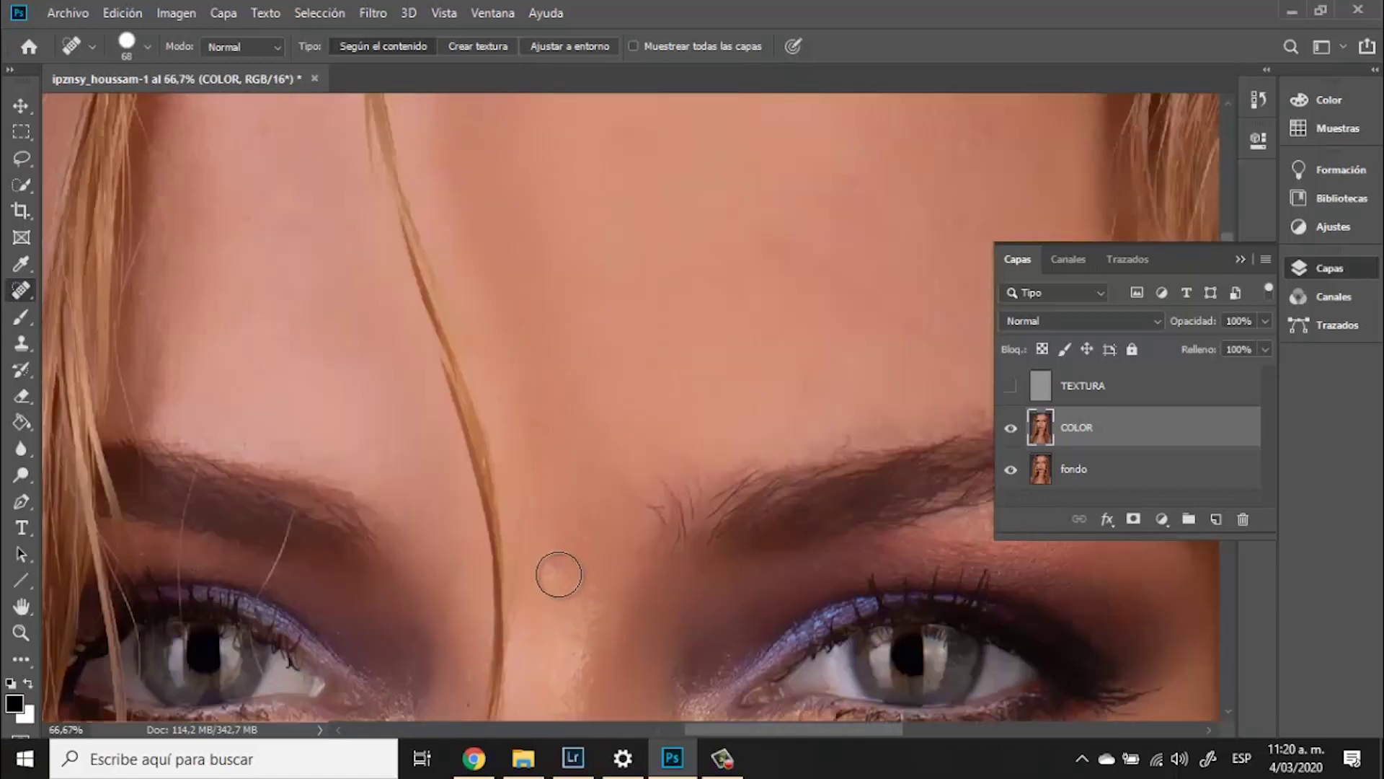
left_click(553, 559)
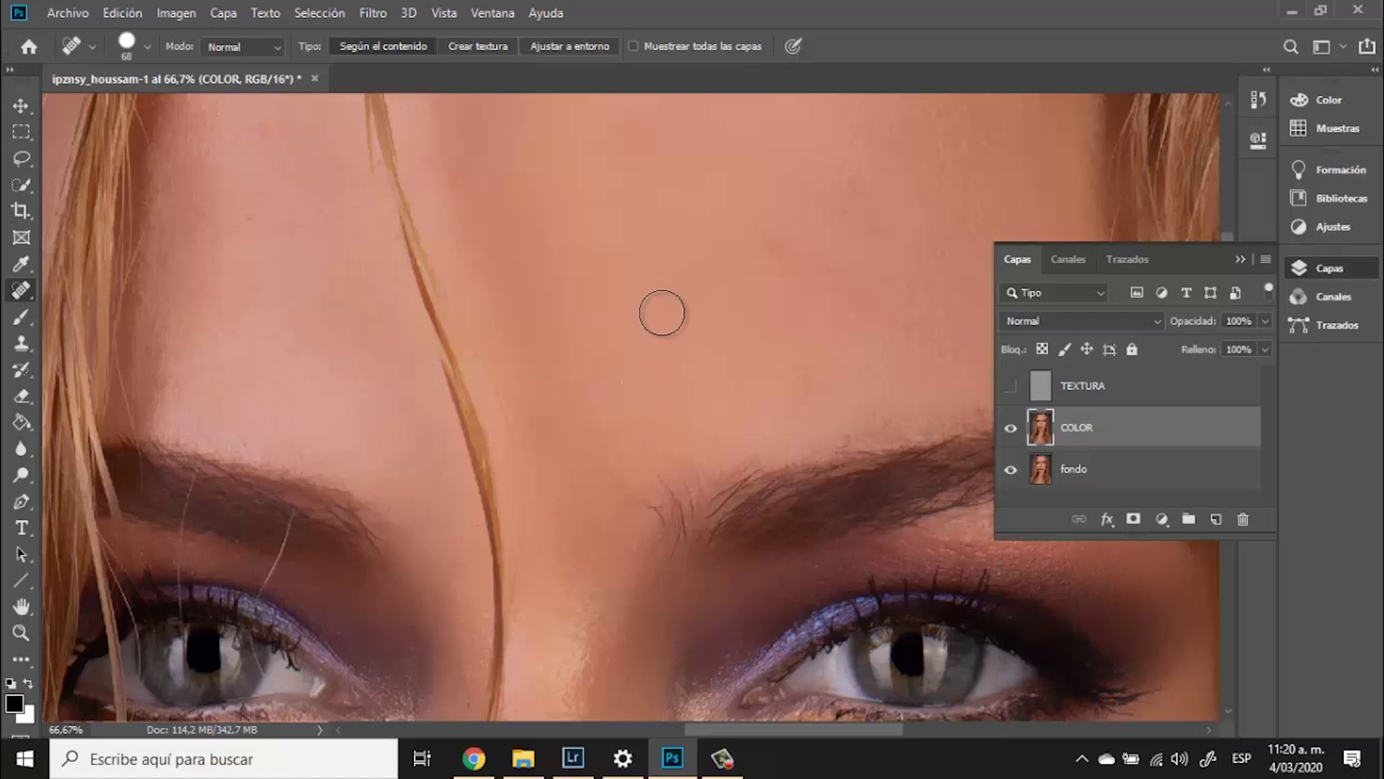
left_click(613, 469)
left_click_drag(726, 253, 544, 458)
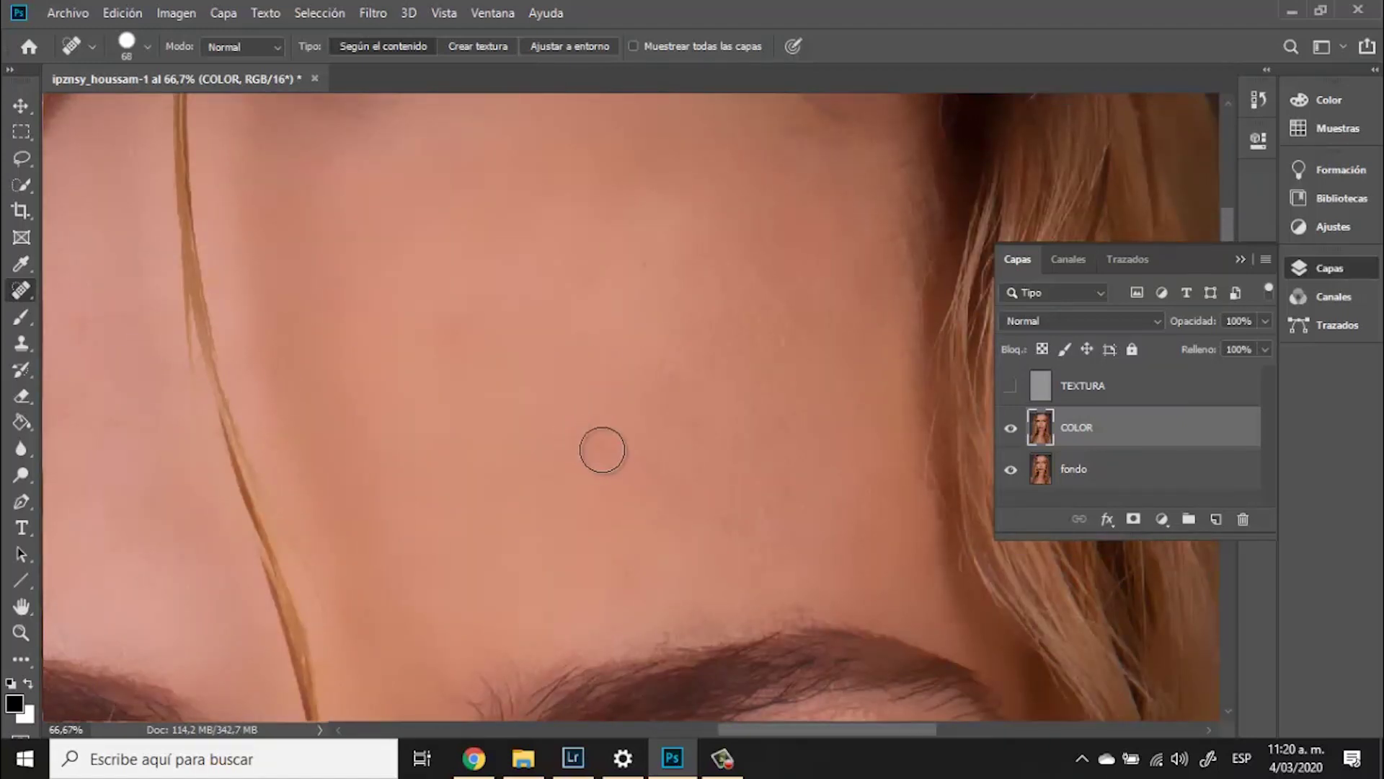
left_click(597, 447)
left_click(648, 472)
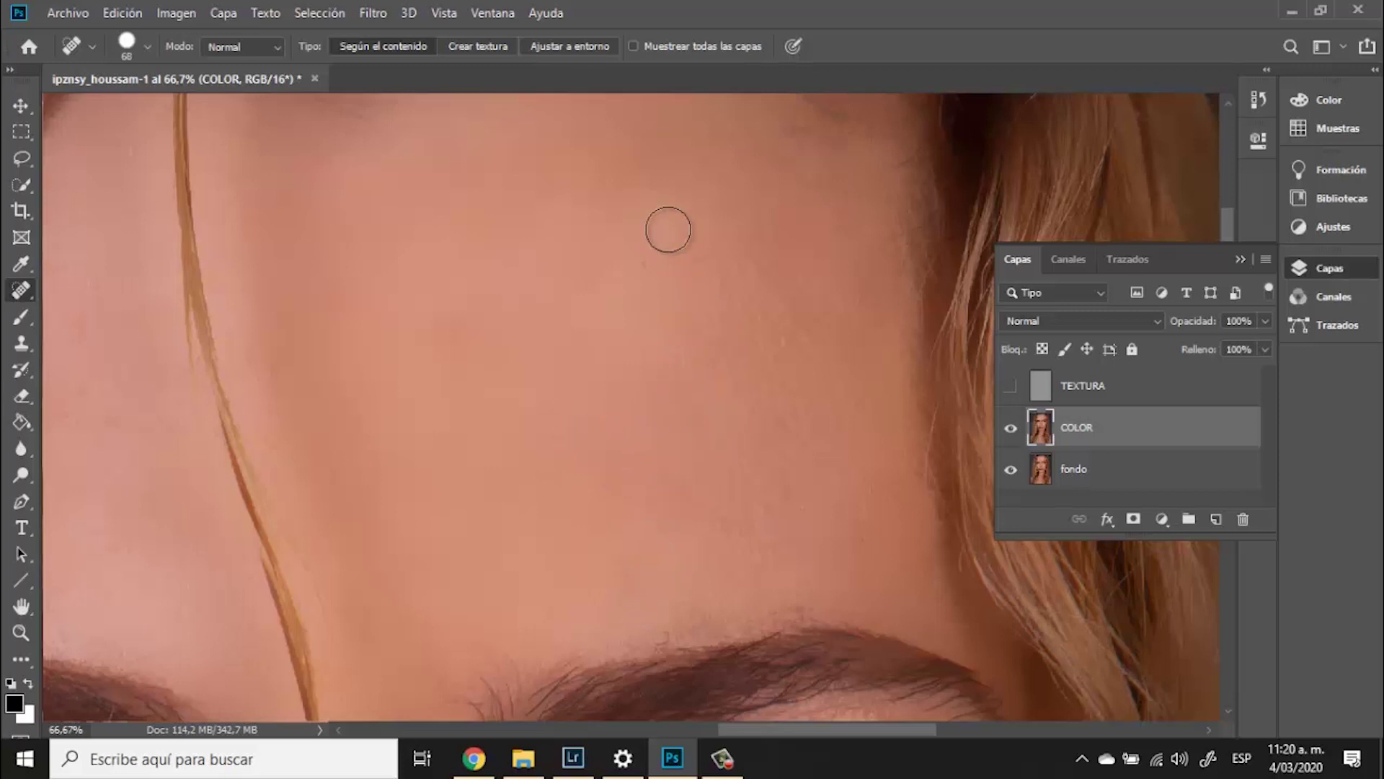
Heal the small blemishes on the COLOR layer's forehead, in the area between the loose hair strand and the side hair
left_click(454, 332)
left_click_drag(431, 276, 826, 298)
left_click(409, 340)
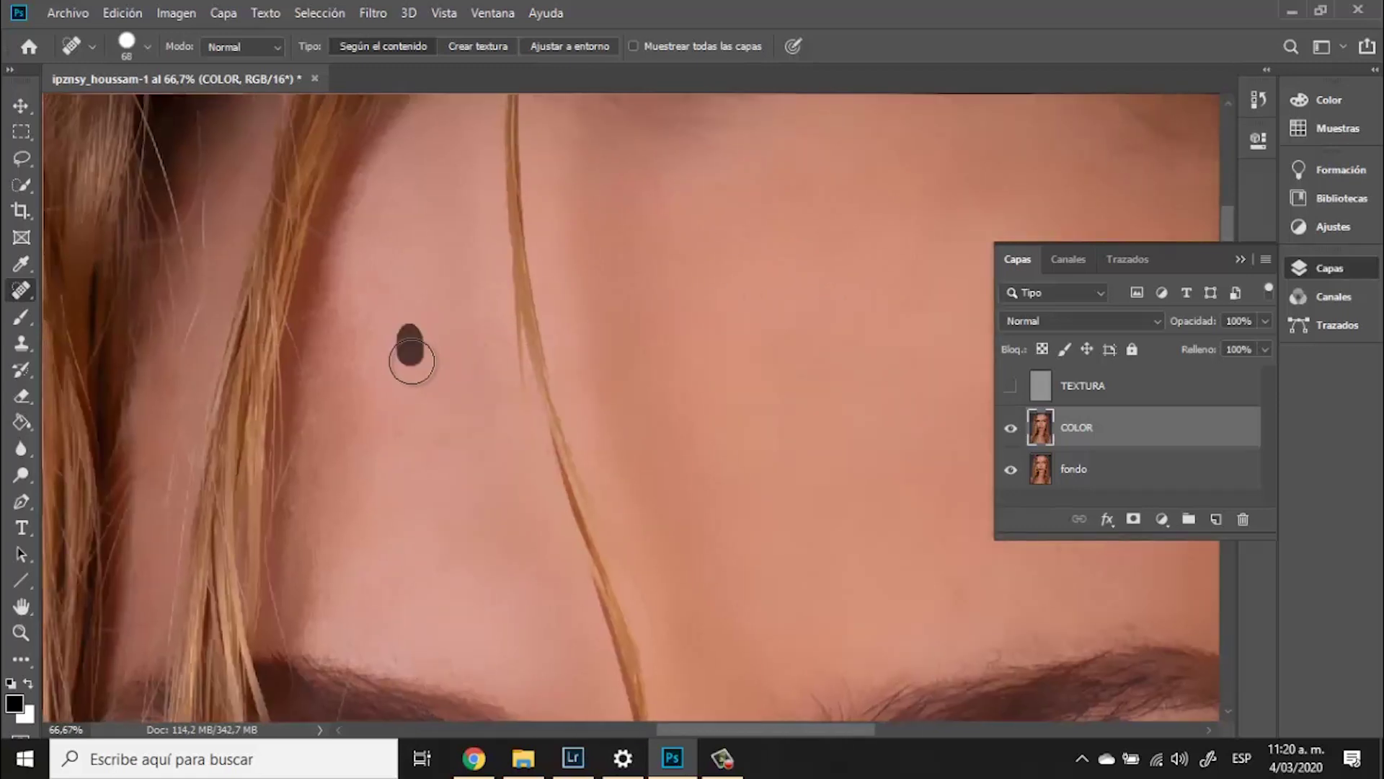
left_click(402, 448)
left_click_drag(432, 569, 461, 559)
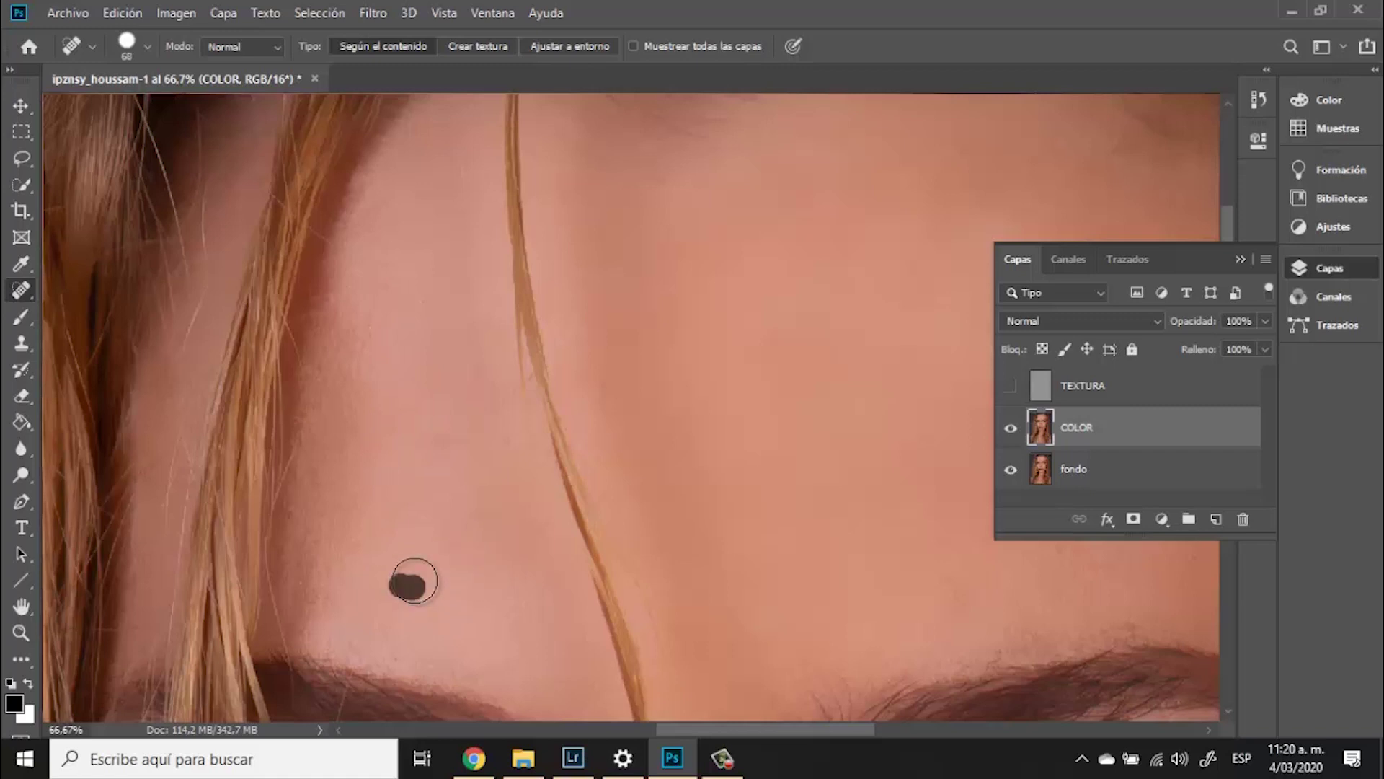
Heal the remaining uneven spots on the forehead toward the hairline and just above the eyebrow
left_click(346, 447)
left_click_drag(491, 254, 427, 418)
left_click(401, 448)
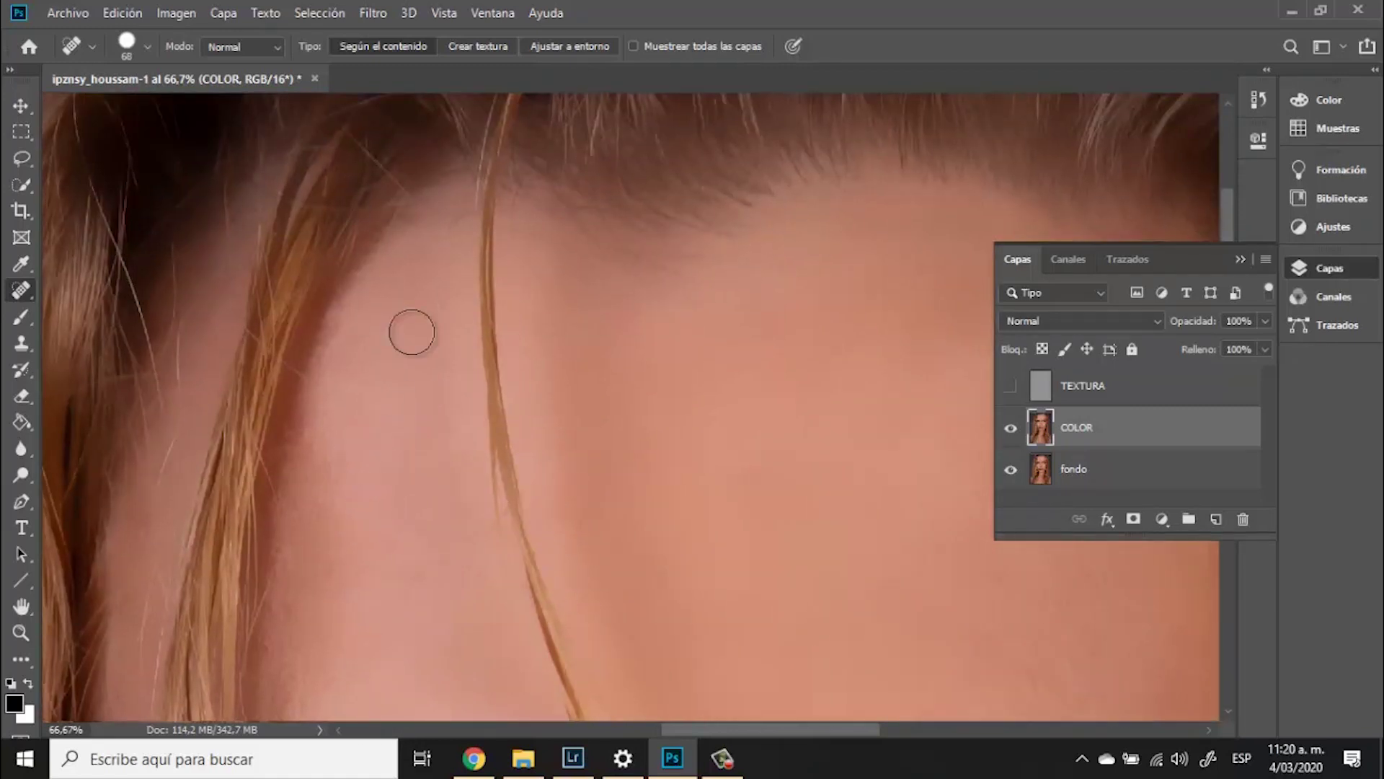
left_click_drag(692, 431, 507, 147)
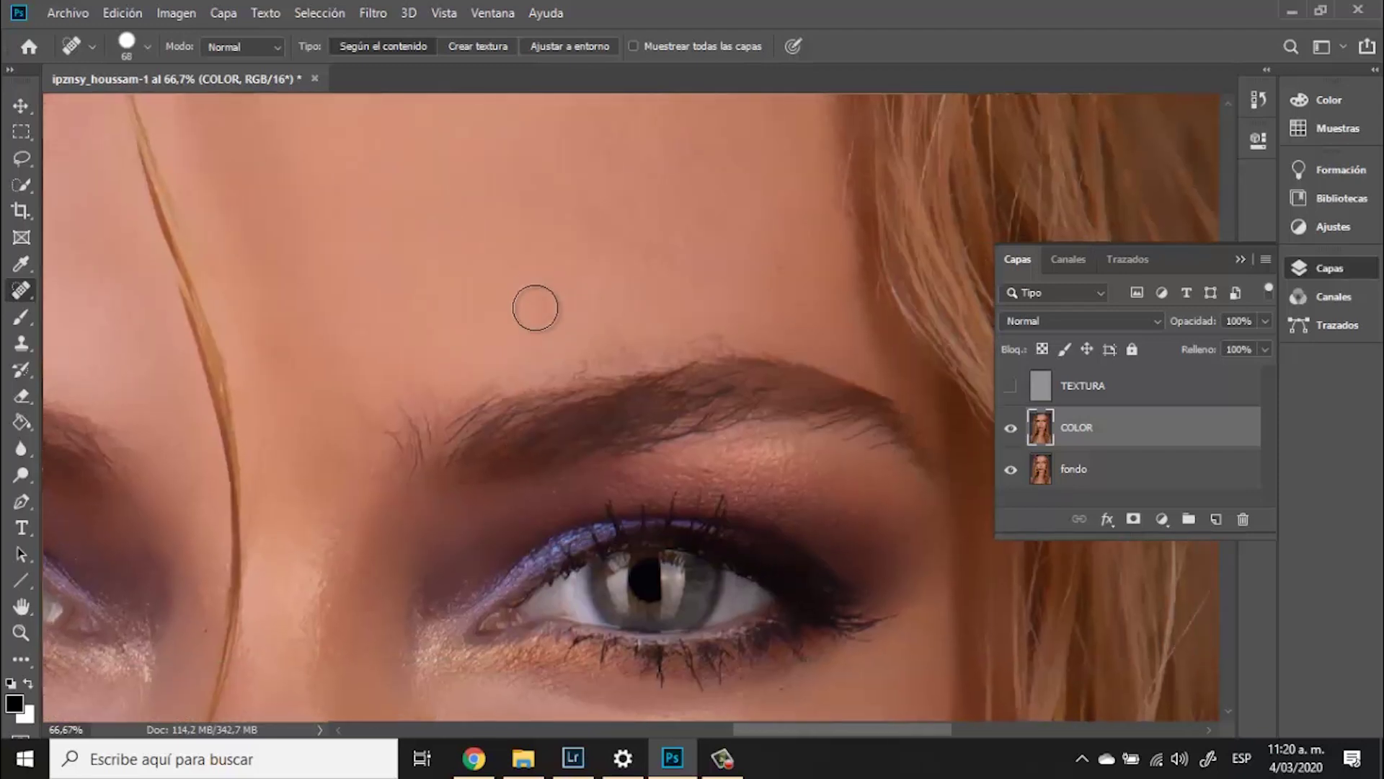
left_click_drag(536, 311, 569, 296)
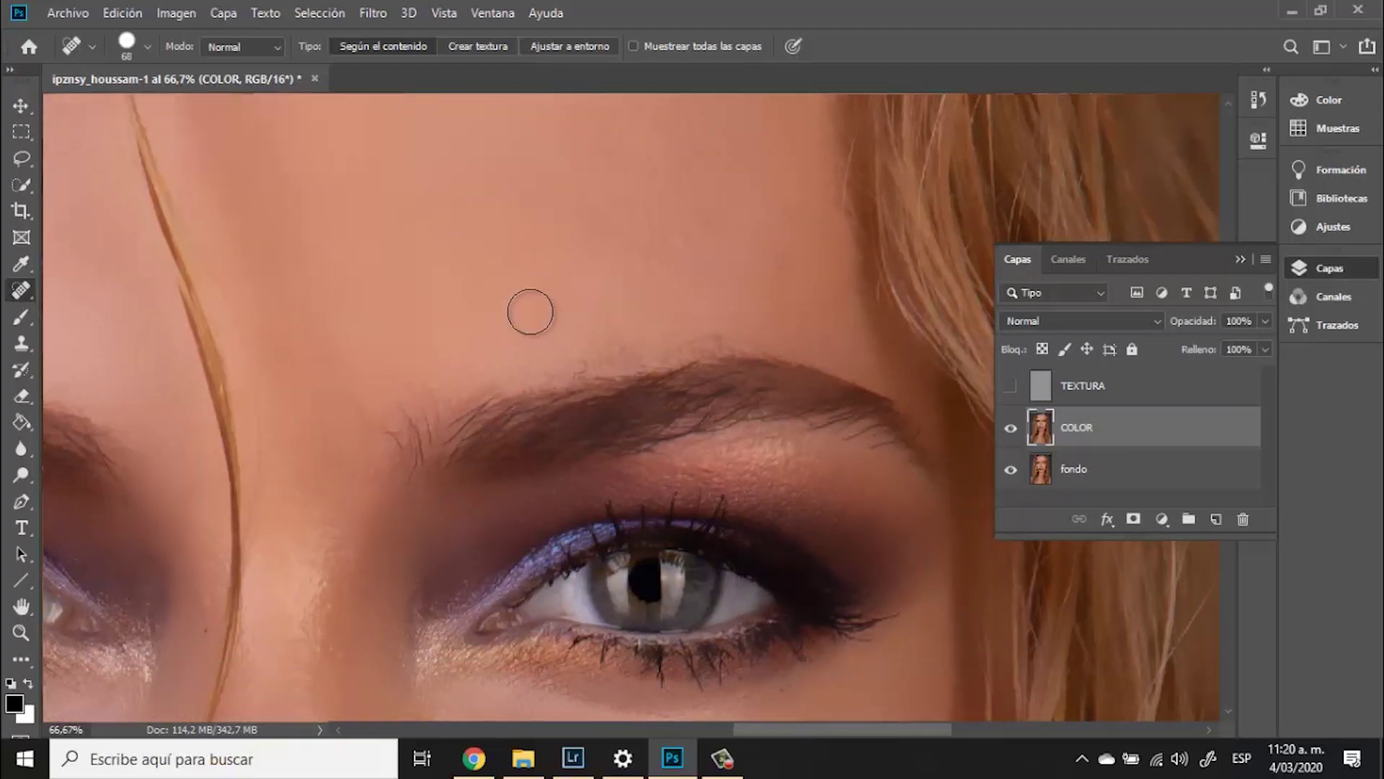
Reduce the Spot Healing Brush size to 31 px and heal the small marks on the cheek around the hair strand beside the mouth
left_click_drag(694, 519, 573, 176)
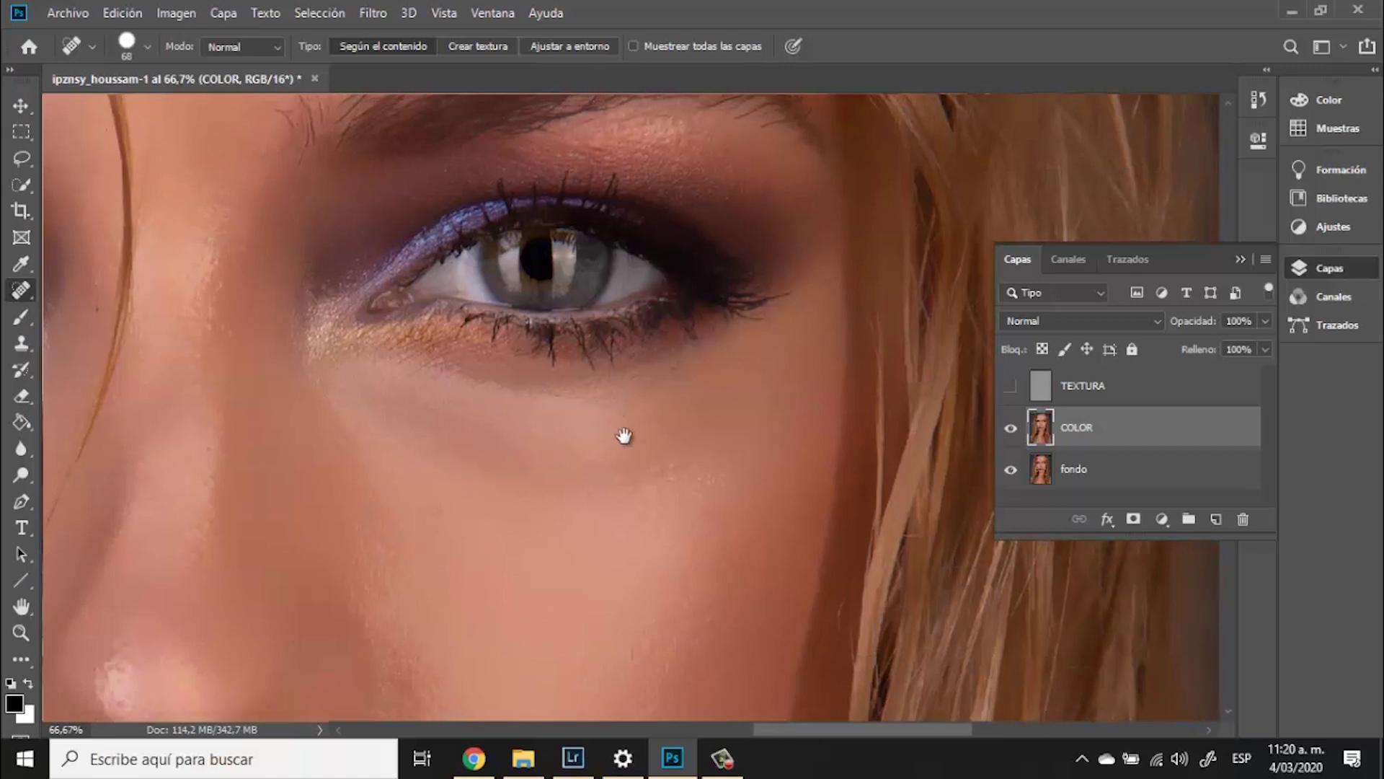
mouse_move(627, 433)
left_mouse_down()
mouse_move(671, 334)
mouse_move(677, 272)
left_mouse_up()
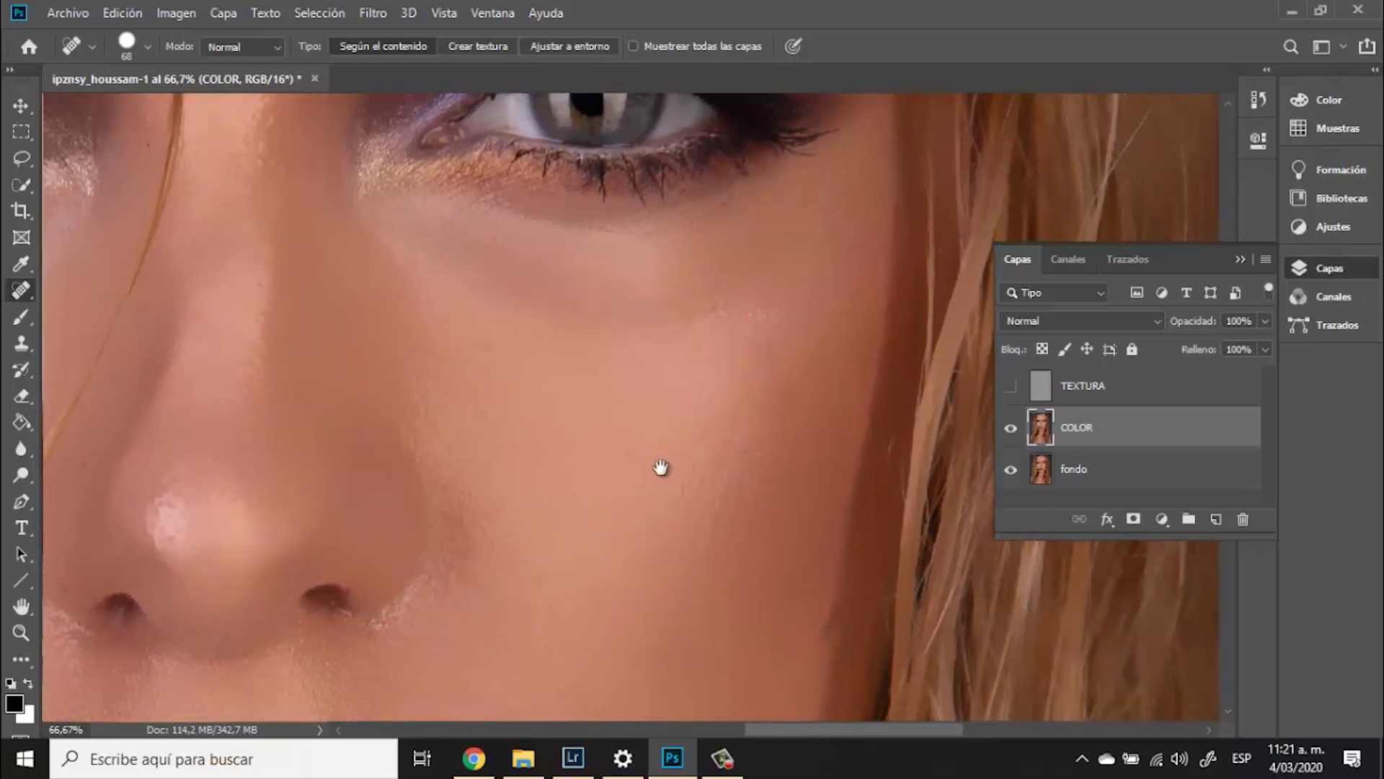
left_click_drag(659, 466, 874, 217)
scroll(631, 377, "down", 2)
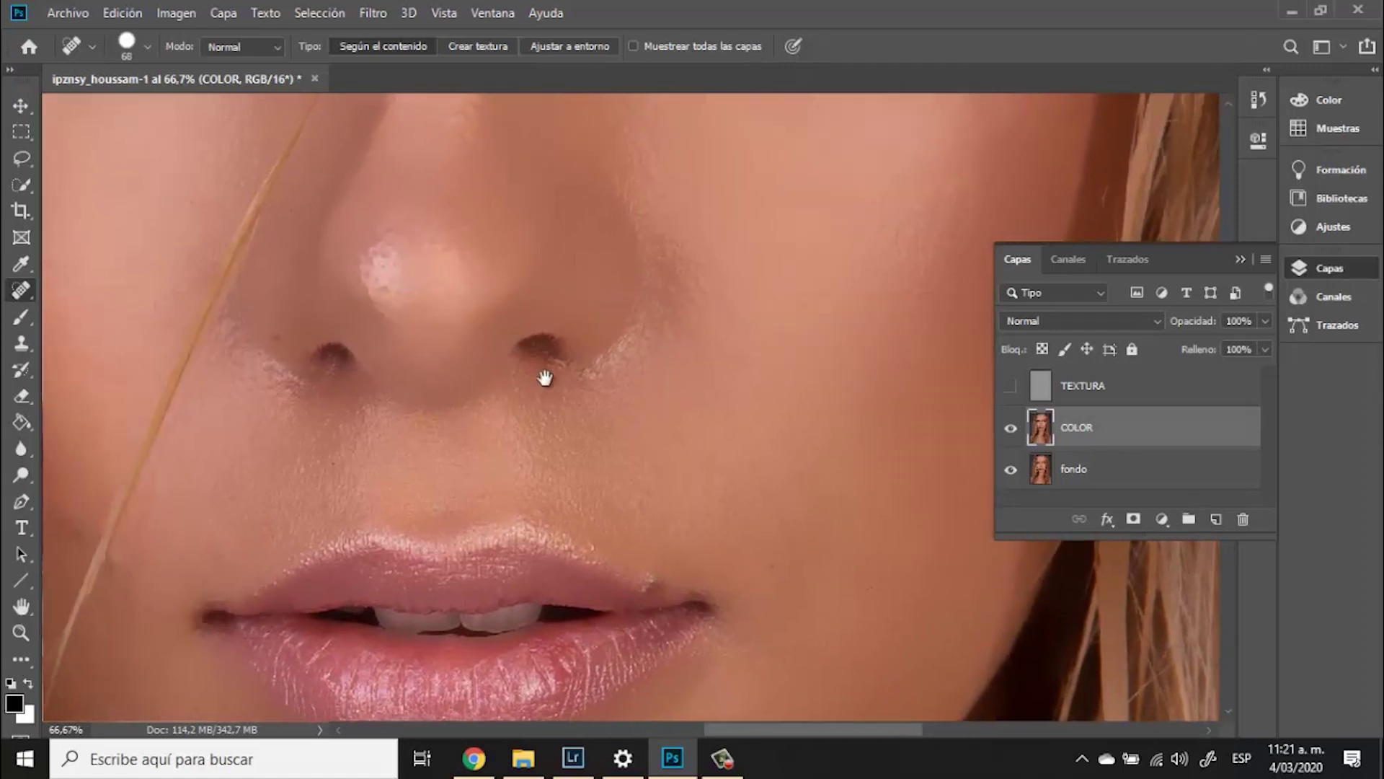
scroll(829, 253, "left", 5)
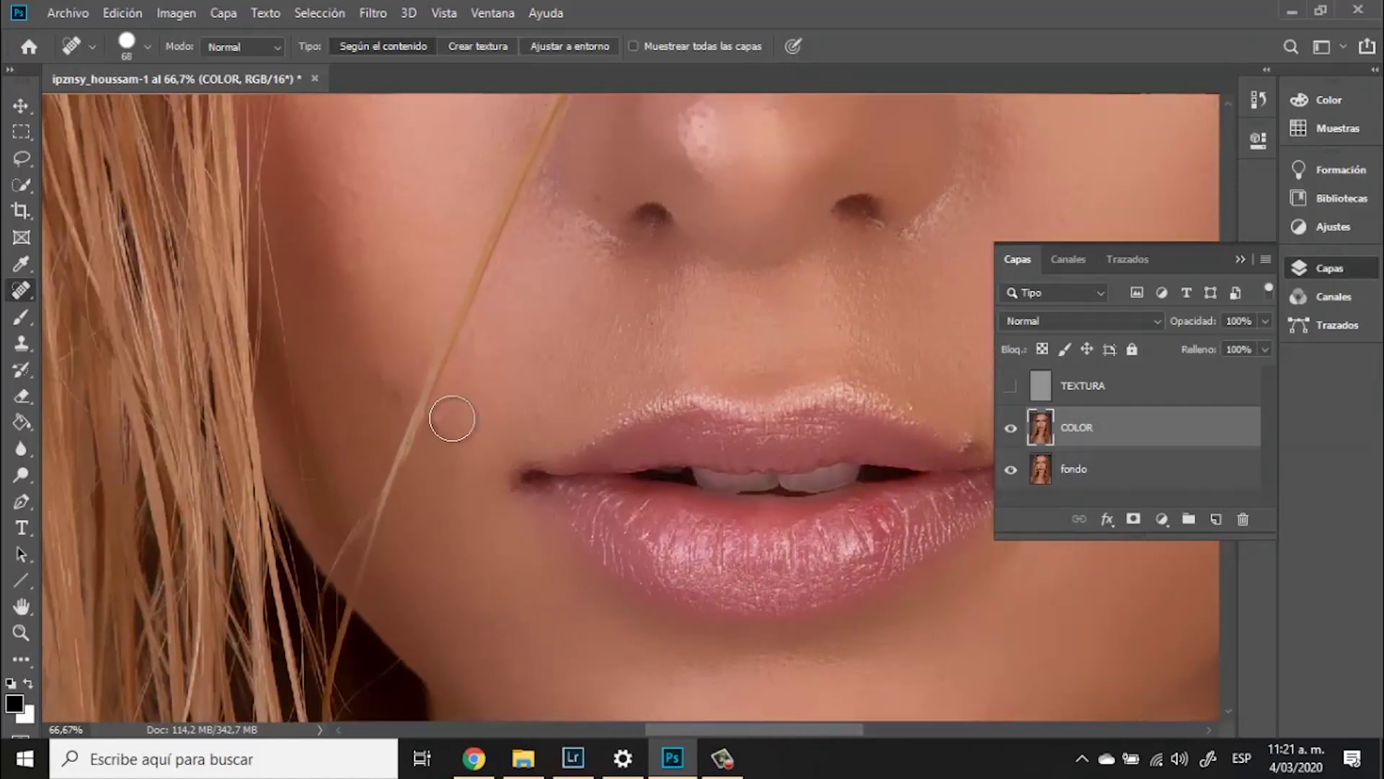
left_click(436, 418)
right_click(444, 431)
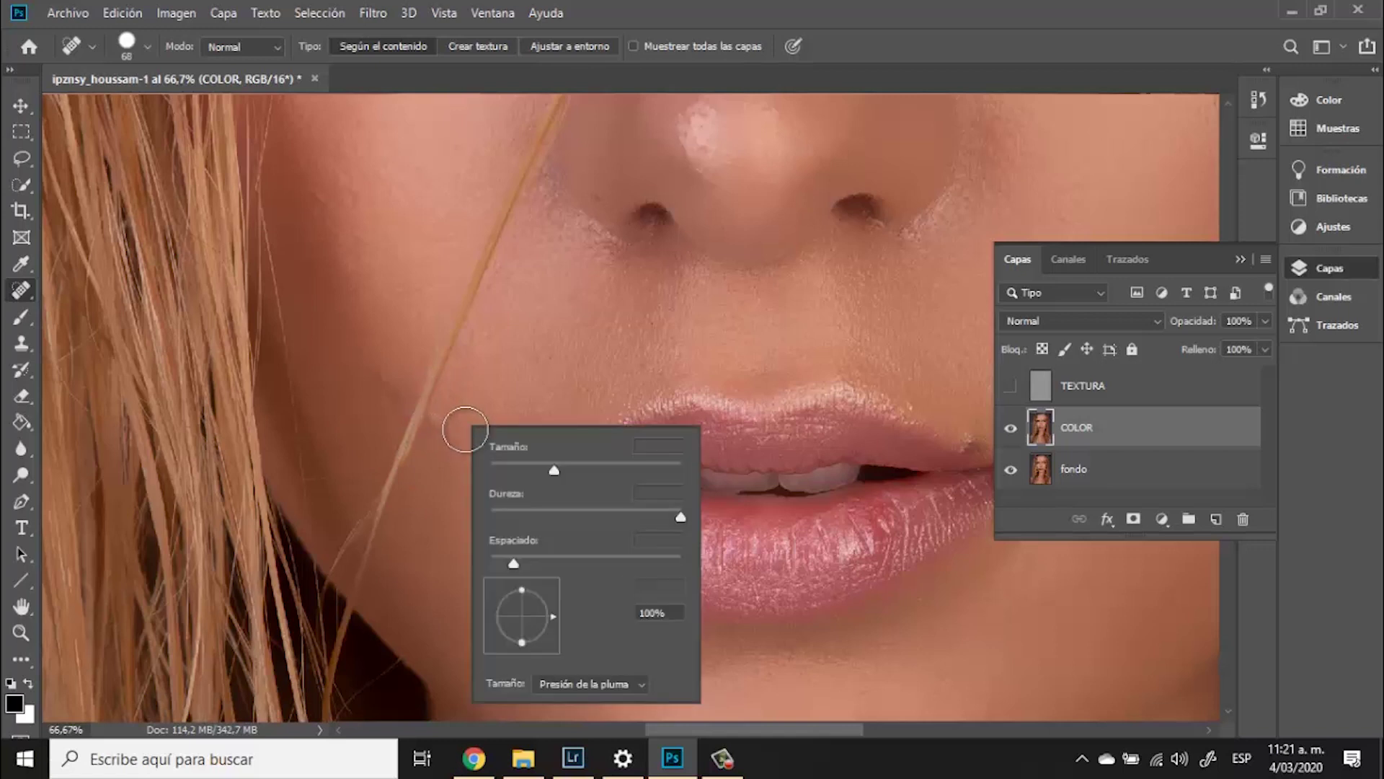
left_click(519, 466)
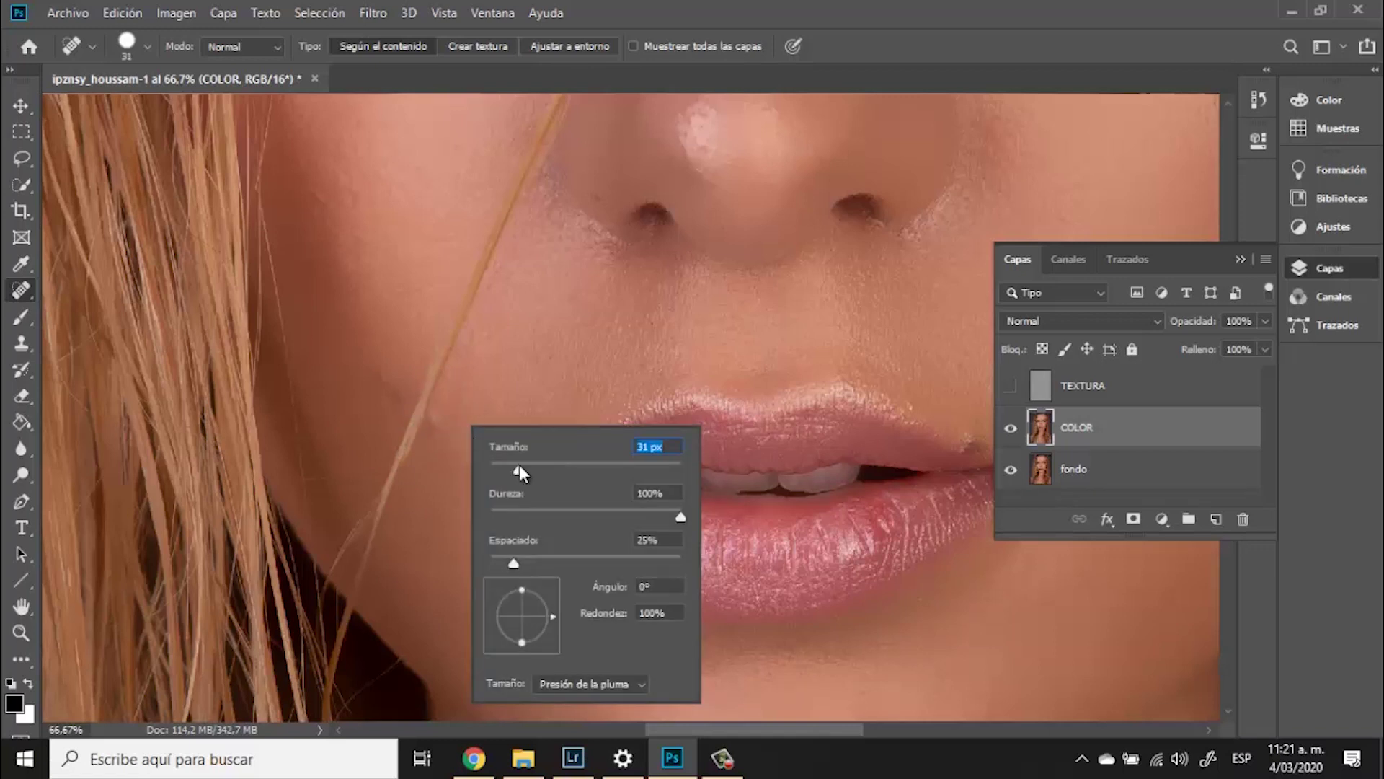
mouse_move(428, 437)
left_mouse_down()
mouse_move(434, 420)
mouse_move(430, 432)
mouse_move(448, 431)
mouse_move(432, 430)
left_mouse_up()
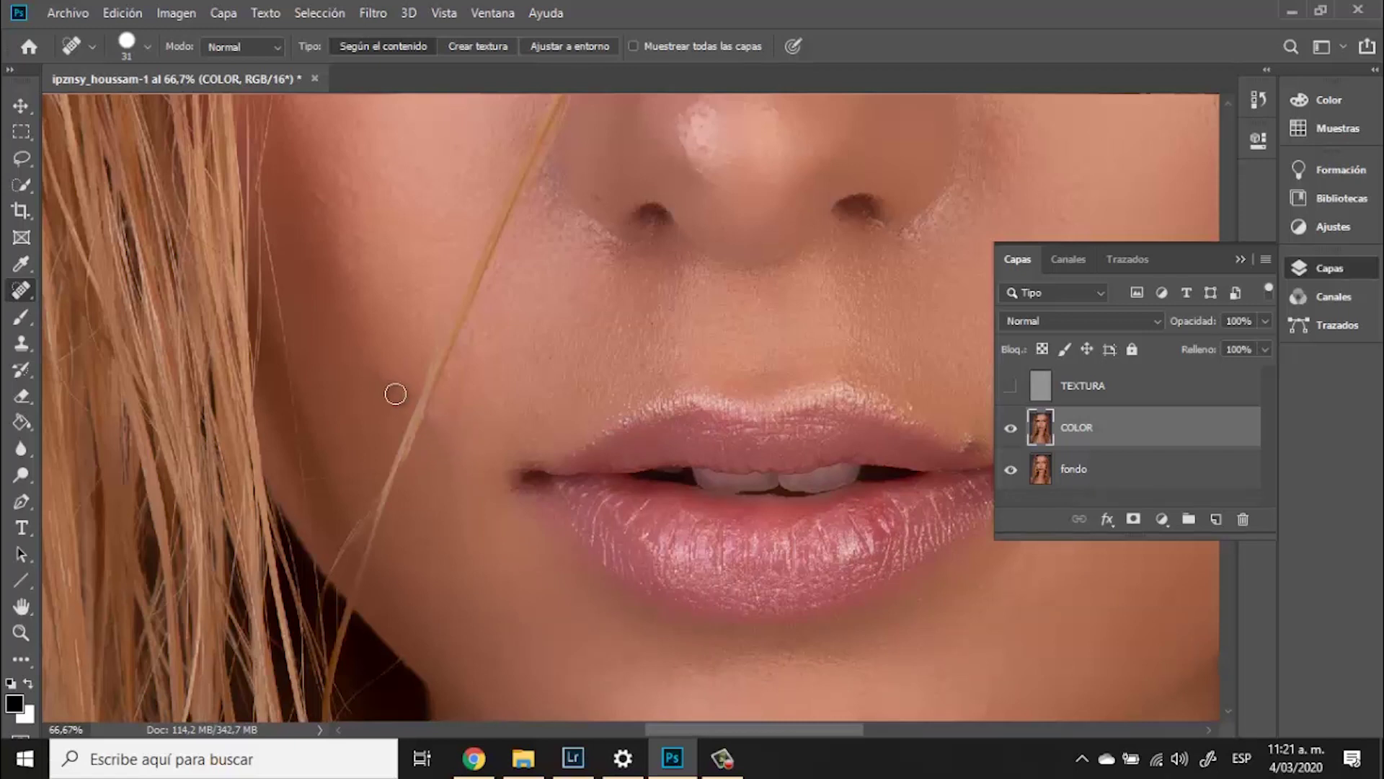
left_click_drag(401, 384, 393, 397)
left_click_drag(553, 362, 545, 369)
Reduce the Spot Healing Brush size to 15 px and heal the light specks near the corner of the upper lip at 300% zoom
left_click_drag(745, 375, 370, 329)
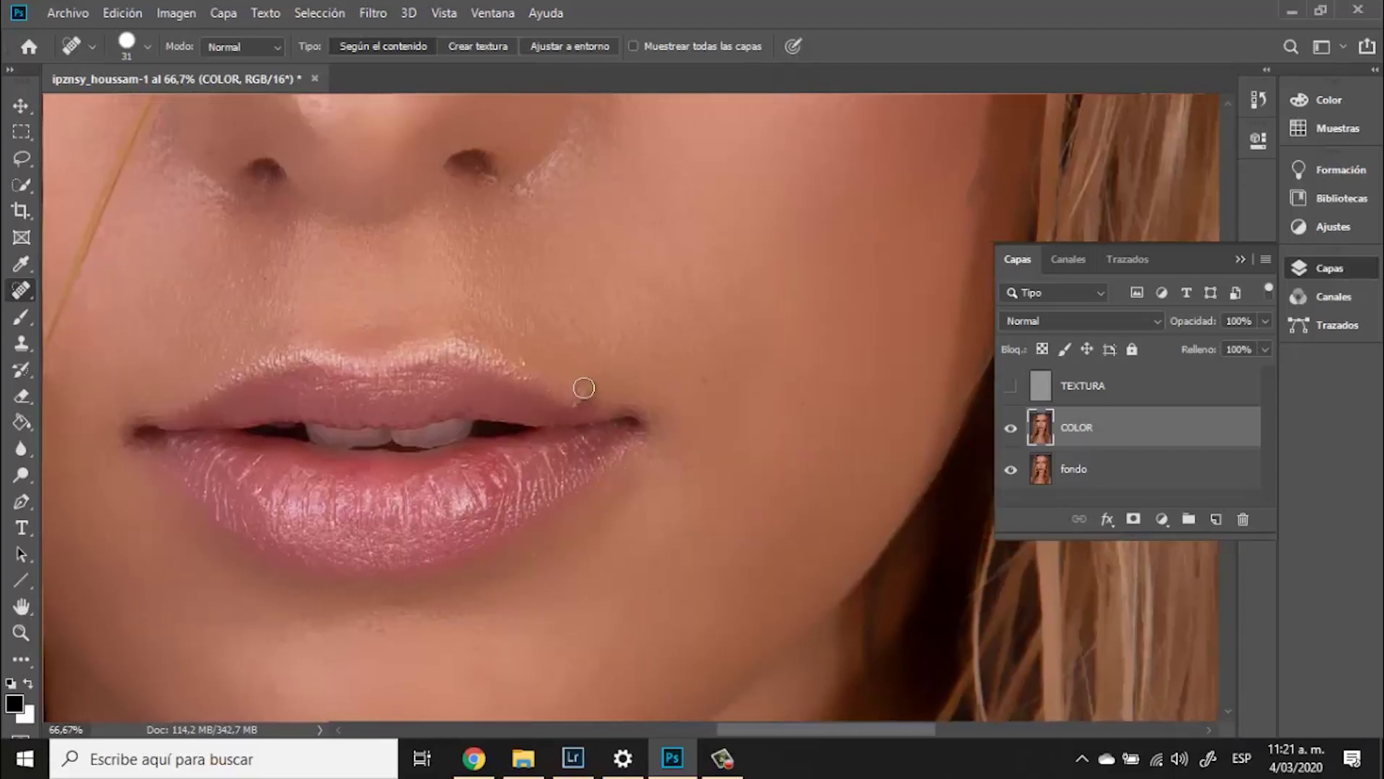
left_click_drag(579, 393, 605, 393)
key("ctrl+plus")
key("ctrl+plus")
key("ctrl+plus")
key("ctrl+plus")
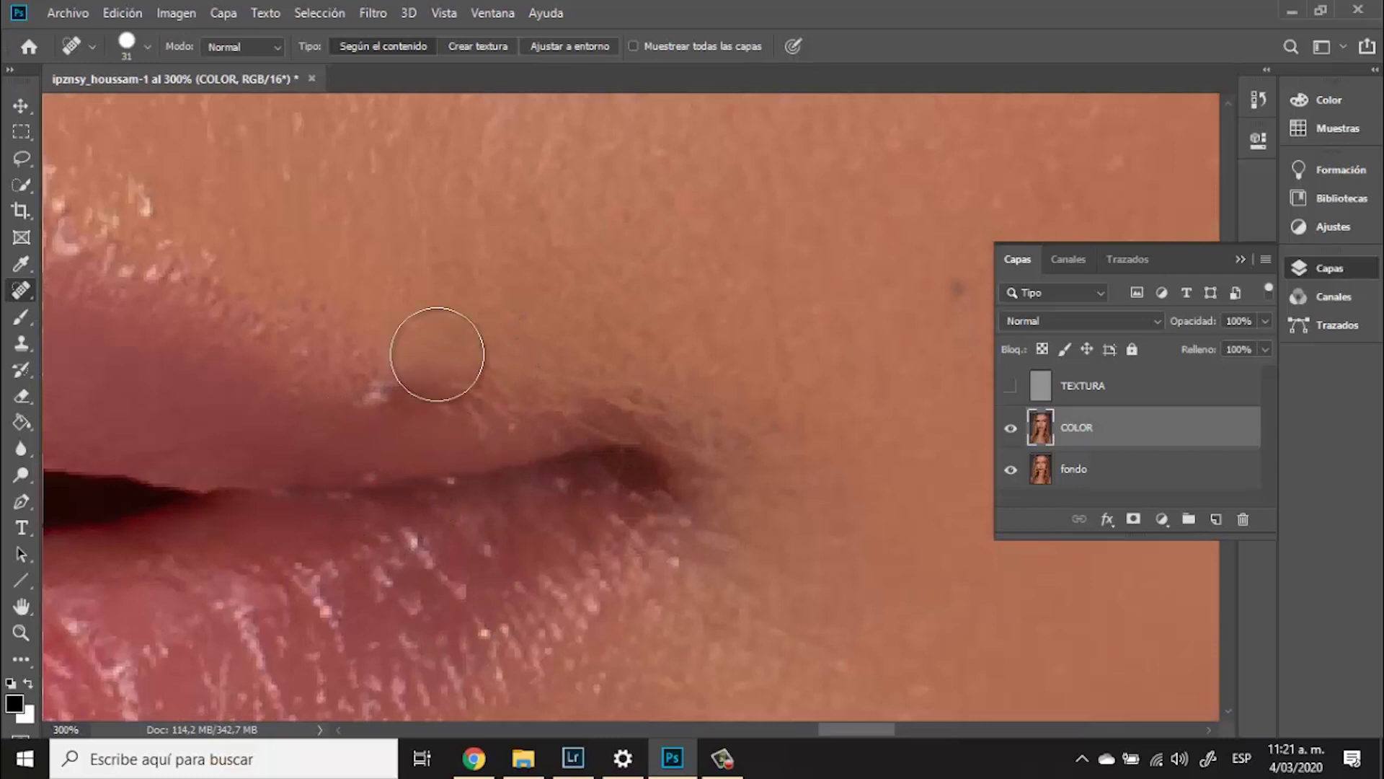
right_click(499, 300)
left_click_drag(546, 324, 532, 324)
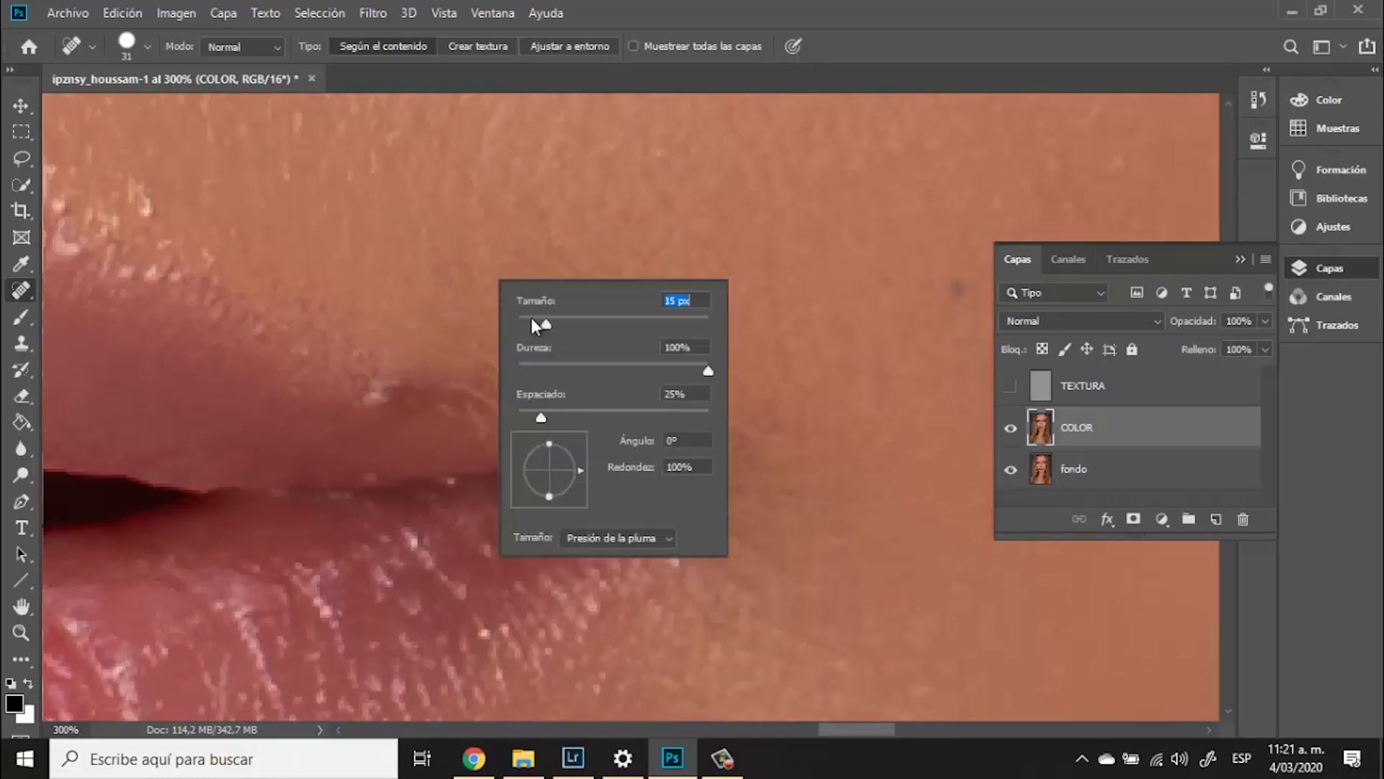
mouse_move(382, 397)
left_mouse_down()
mouse_move(401, 398)
mouse_move(396, 418)
mouse_move(477, 437)
left_mouse_up()
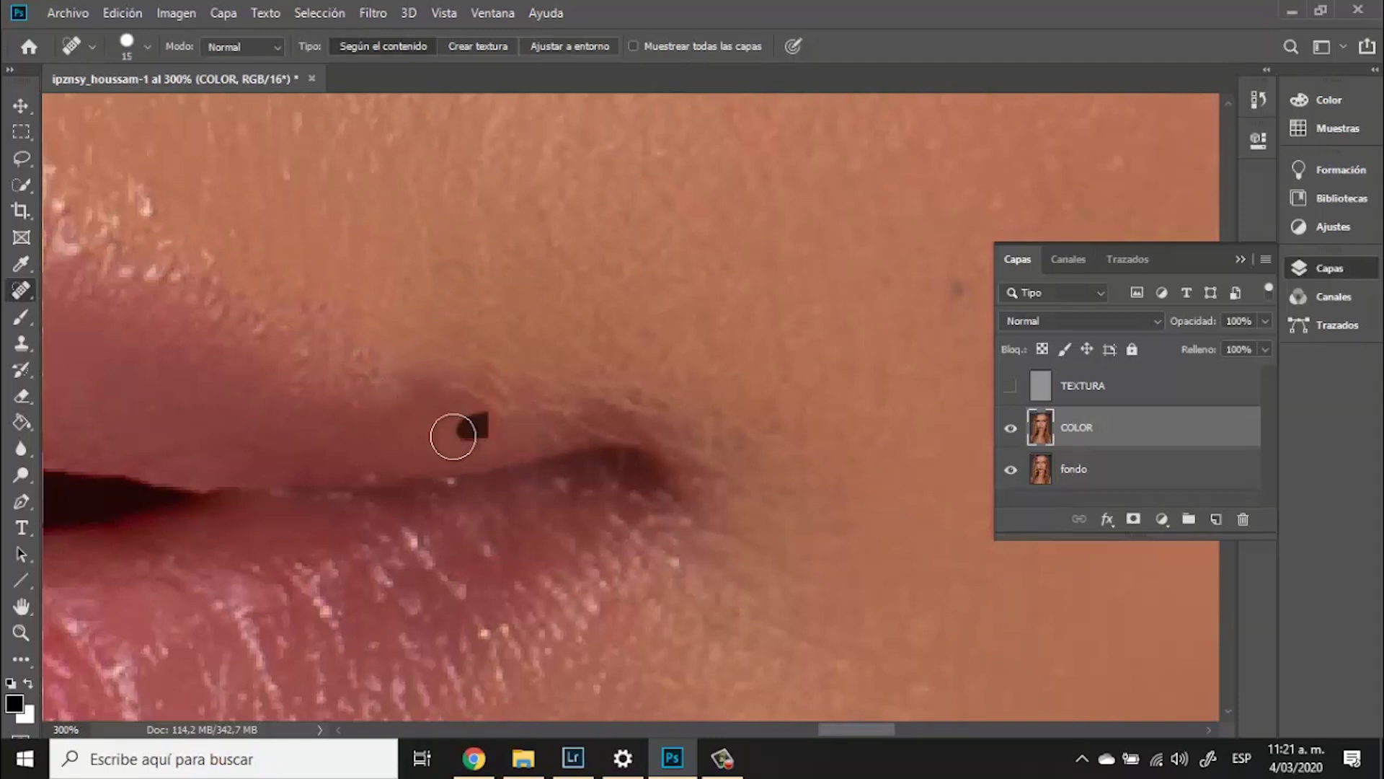
Set the Spot Healing Brush size to 32 px and heal the reddish spot on the upper chest
left_click_drag(461, 358, 763, 337)
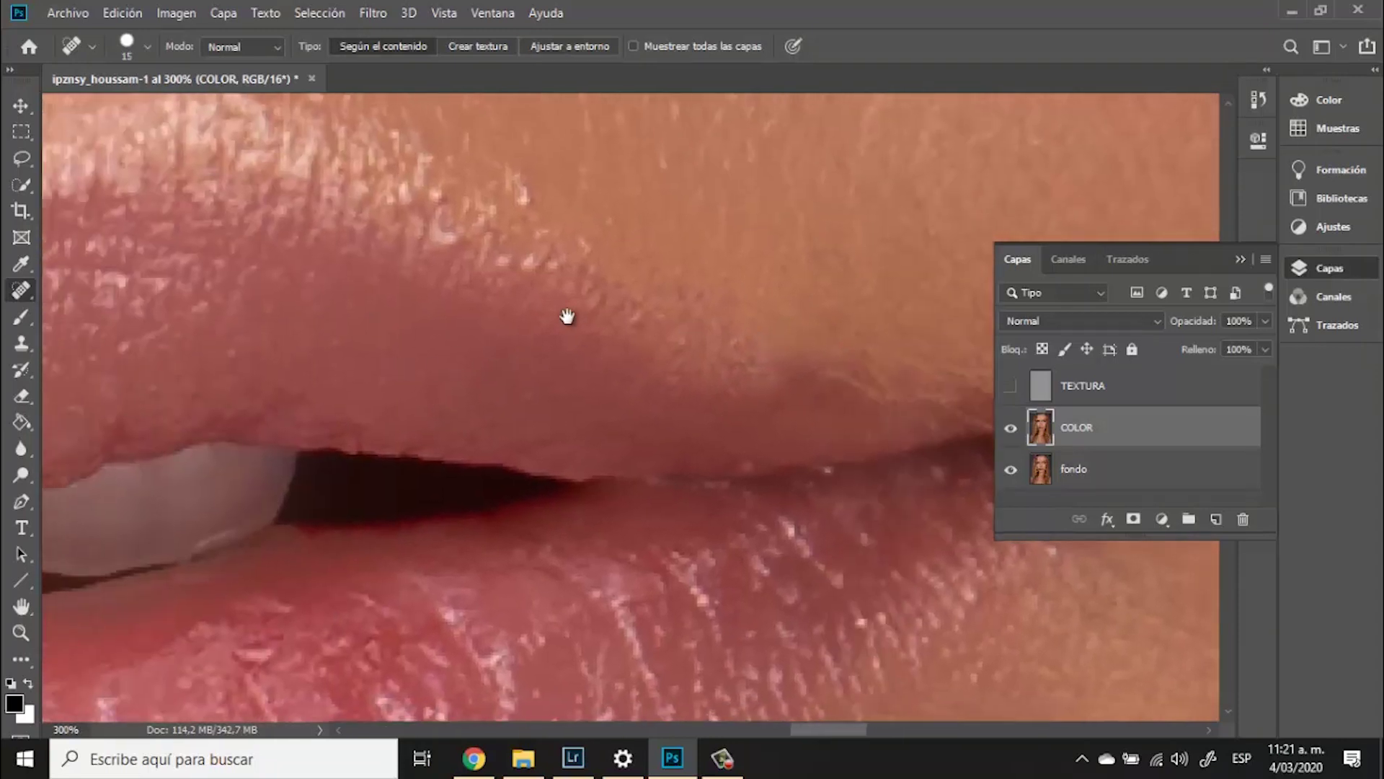
left_click_drag(565, 315, 751, 253)
left_click_drag(455, 309, 647, 345)
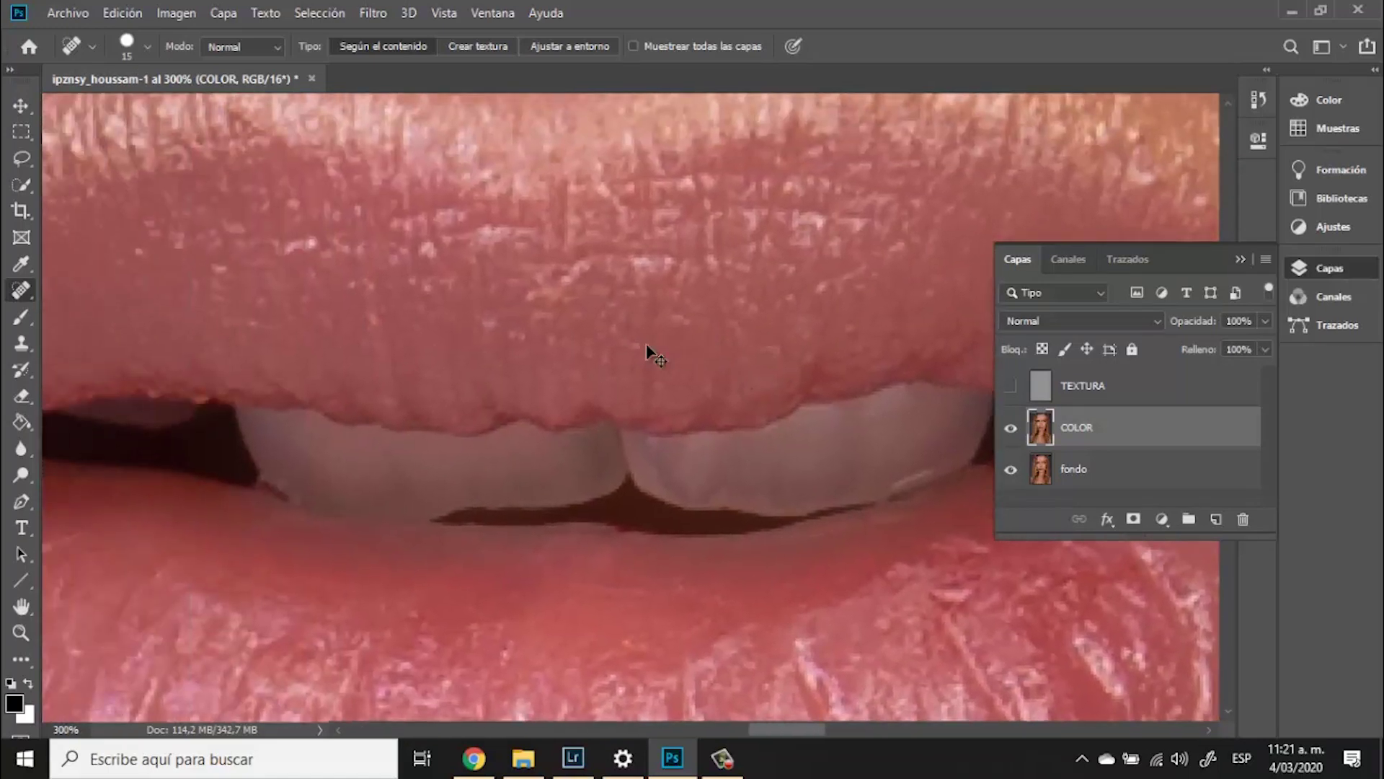
scroll(646, 345, "down", 5)
scroll(525, 600, "down", 10)
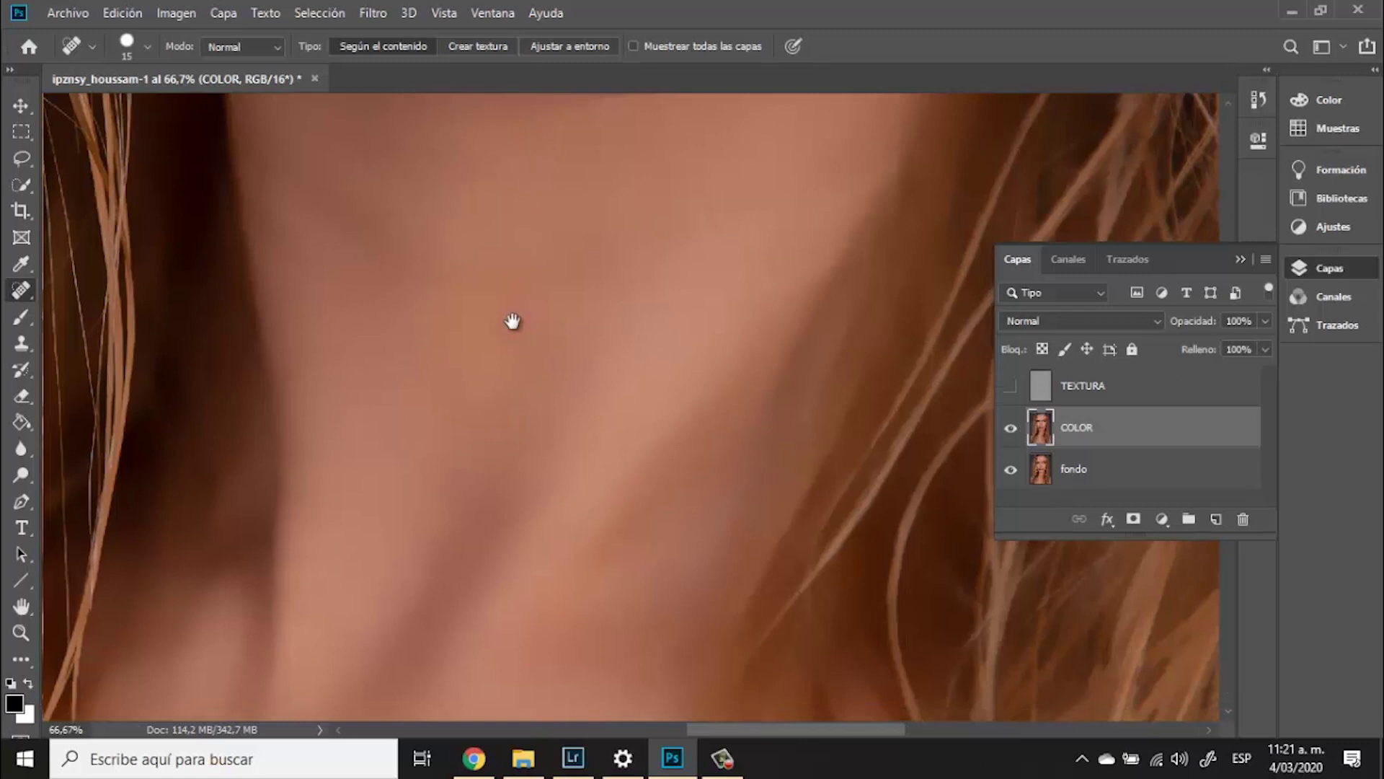
left_click_drag(512, 320, 562, 94)
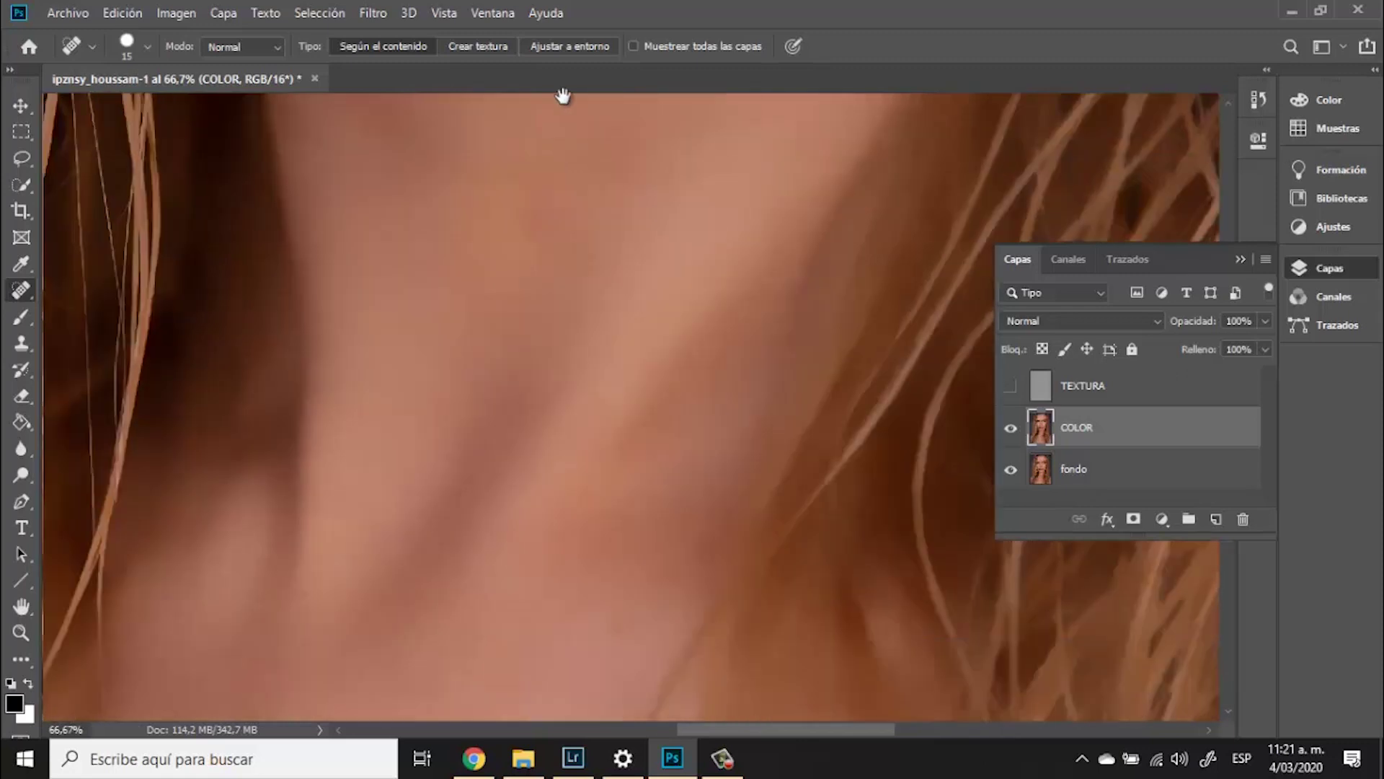
left_click_drag(507, 426, 562, 182)
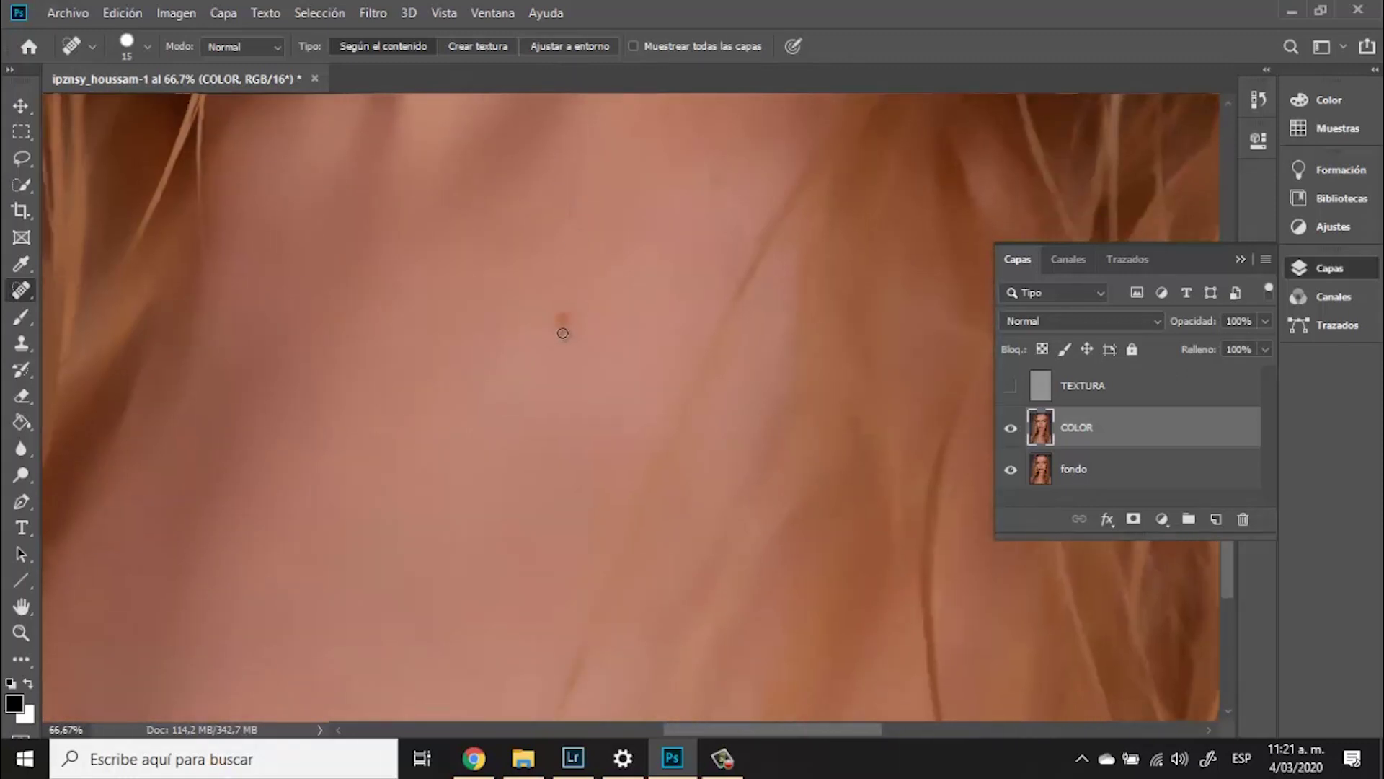
right_click(590, 288)
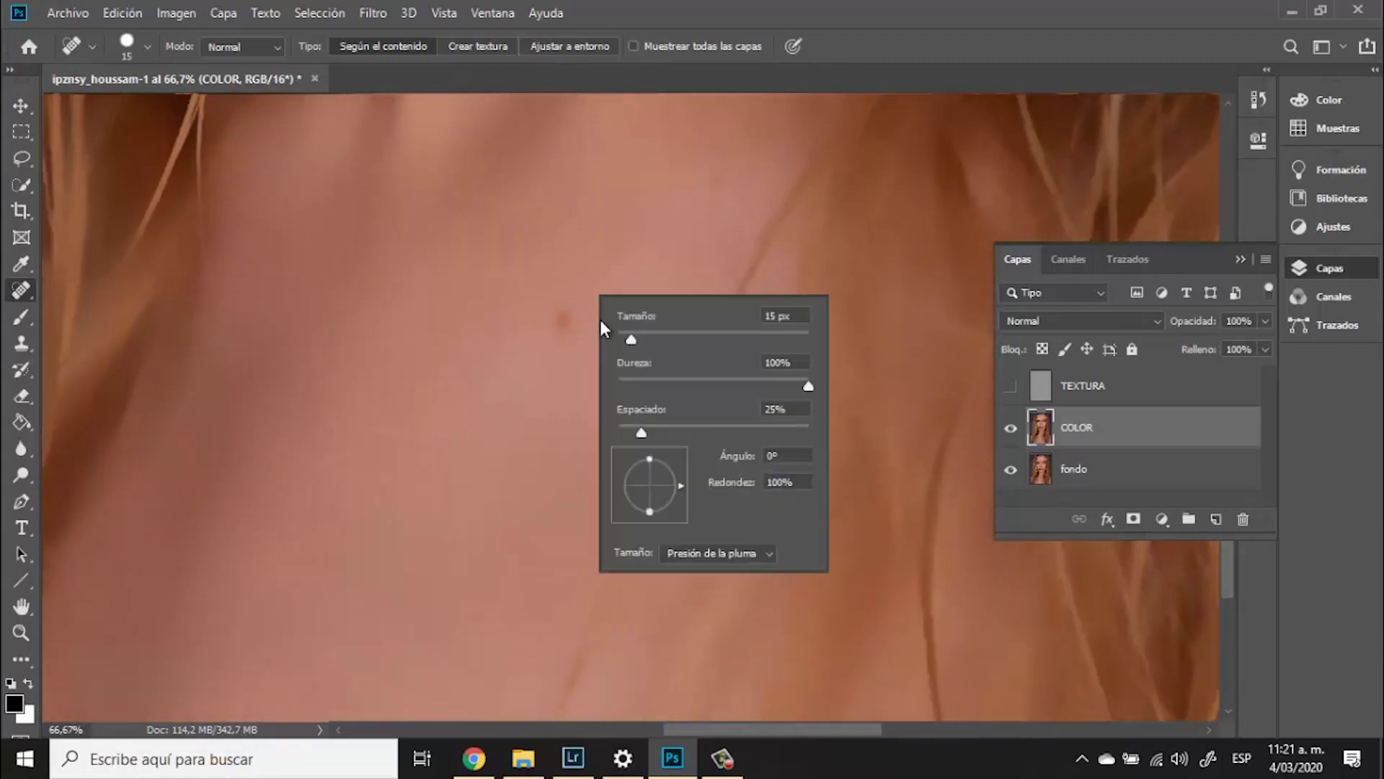
type("32")
key("Return")
left_click_drag(577, 304, 564, 342)
Heal the remaining small marks across the chest down to the image's lower edge
left_click_drag(737, 177, 709, 196)
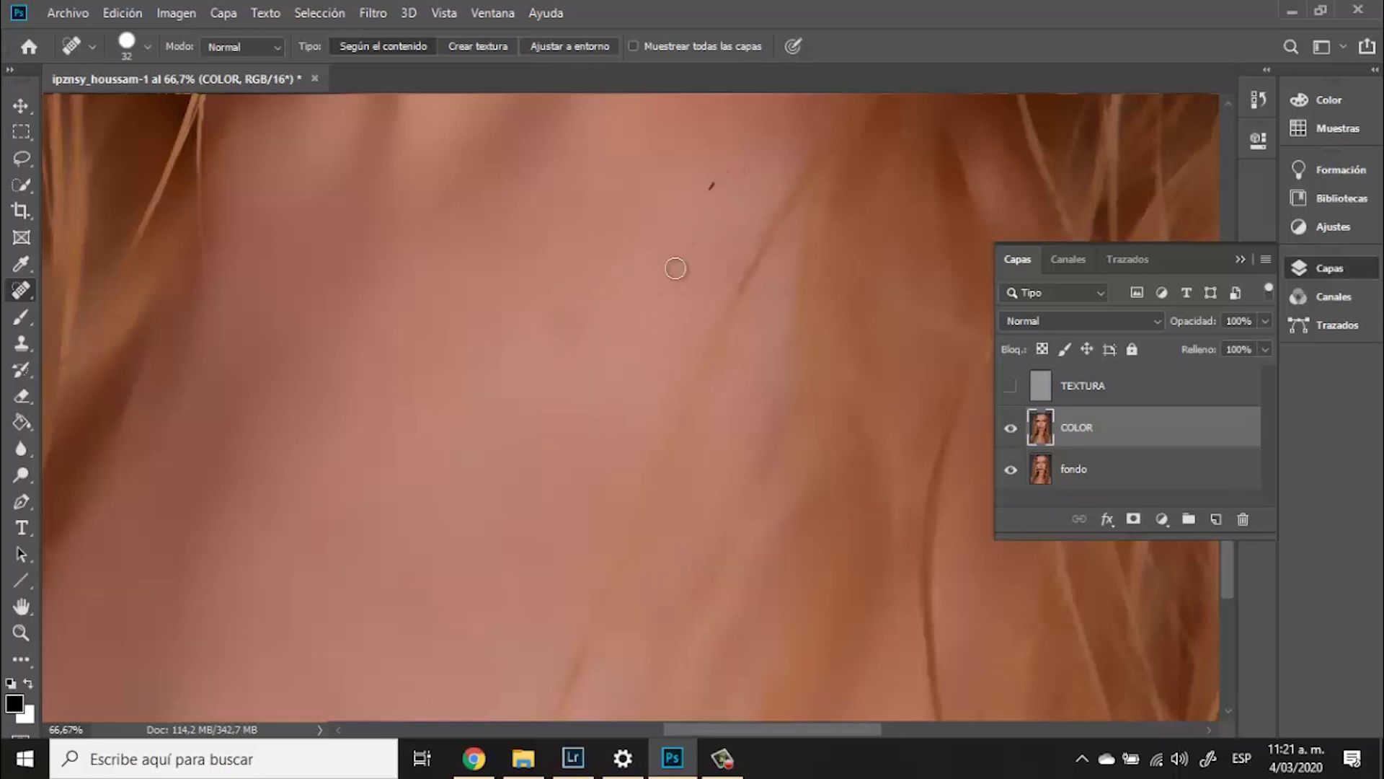
mouse_move(569, 306)
left_mouse_down()
mouse_move(574, 338)
mouse_move(546, 333)
left_mouse_up()
mouse_move(436, 452)
left_mouse_down()
mouse_move(692, 114)
mouse_move(550, 436)
mouse_move(452, 346)
left_mouse_up()
left_click_drag(719, 536, 720, 557)
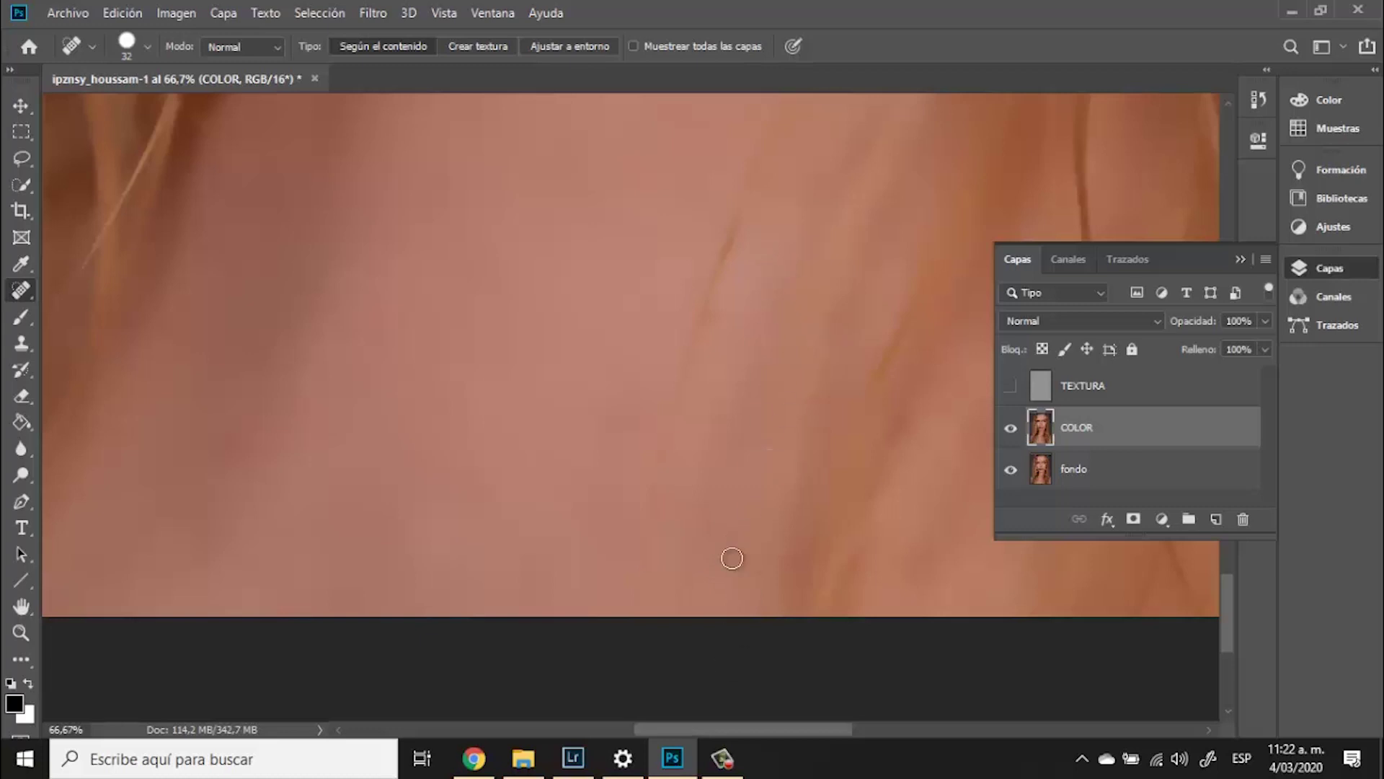
left_click_drag(729, 556, 738, 560)
Heal the small blemishes on the chin and below the lower lip on the COLOR layer
left_click_drag(582, 332, 630, 590)
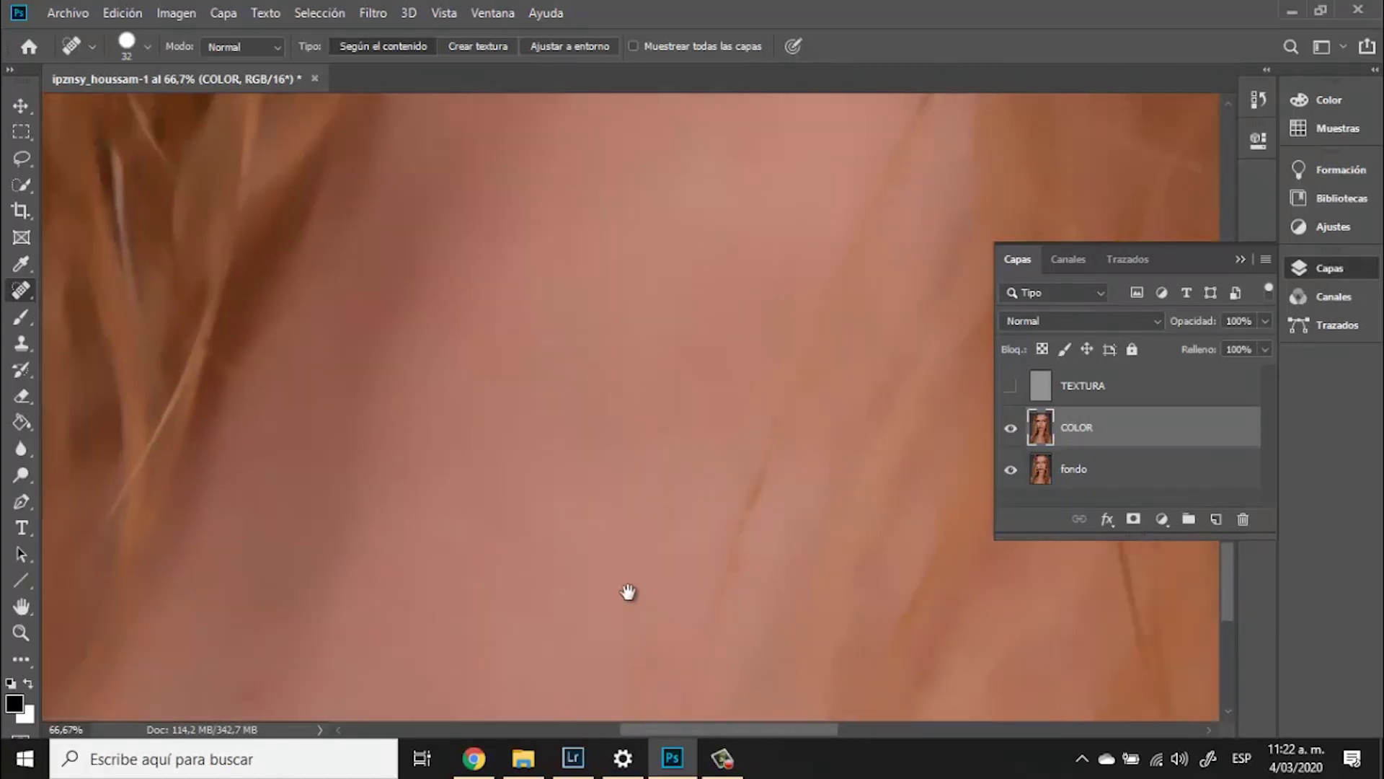
key("ctrl+minus")
key("ctrl+minus")
key("ctrl+minus")
key("ctrl+minus")
key("ctrl+minus")
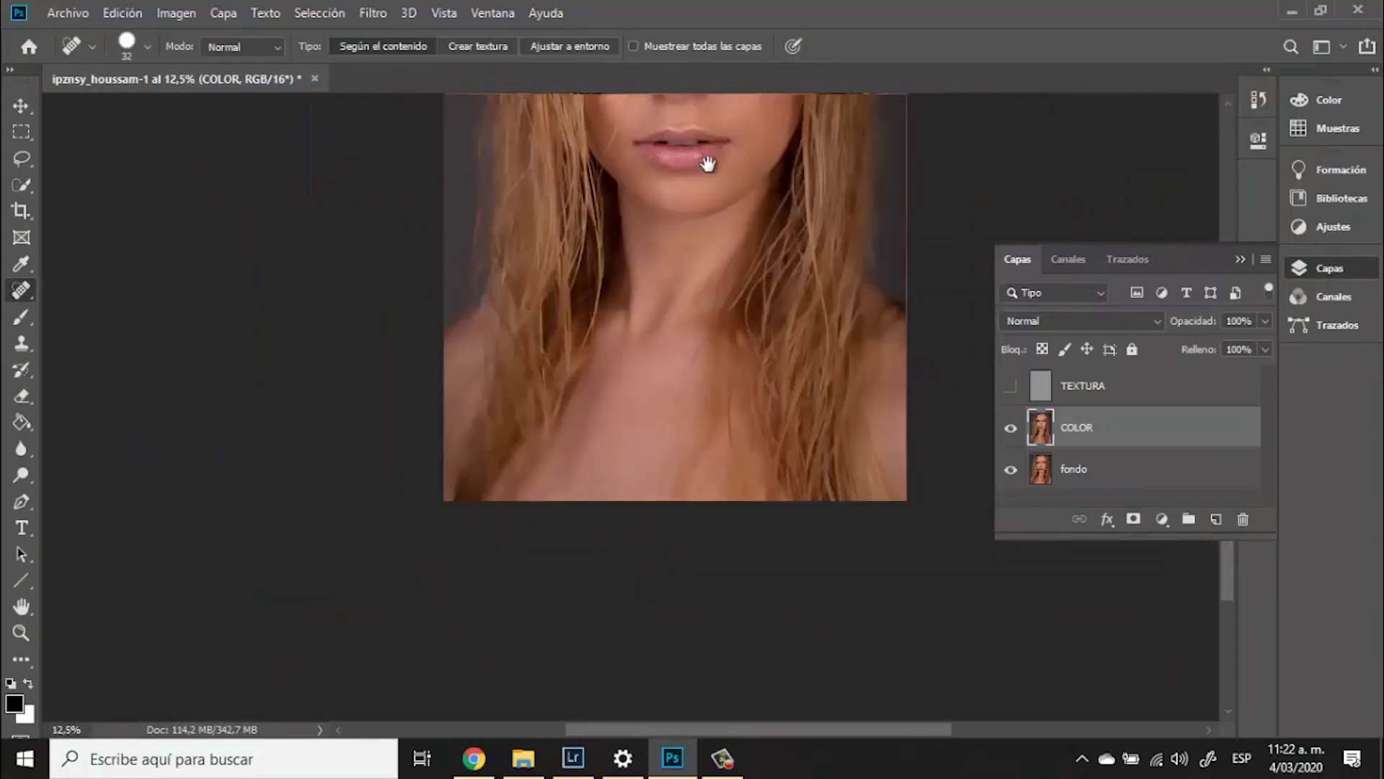
left_click_drag(708, 165, 618, 331)
key("ctrl+plus")
key("ctrl+plus")
key("ctrl+plus")
key("ctrl+plus")
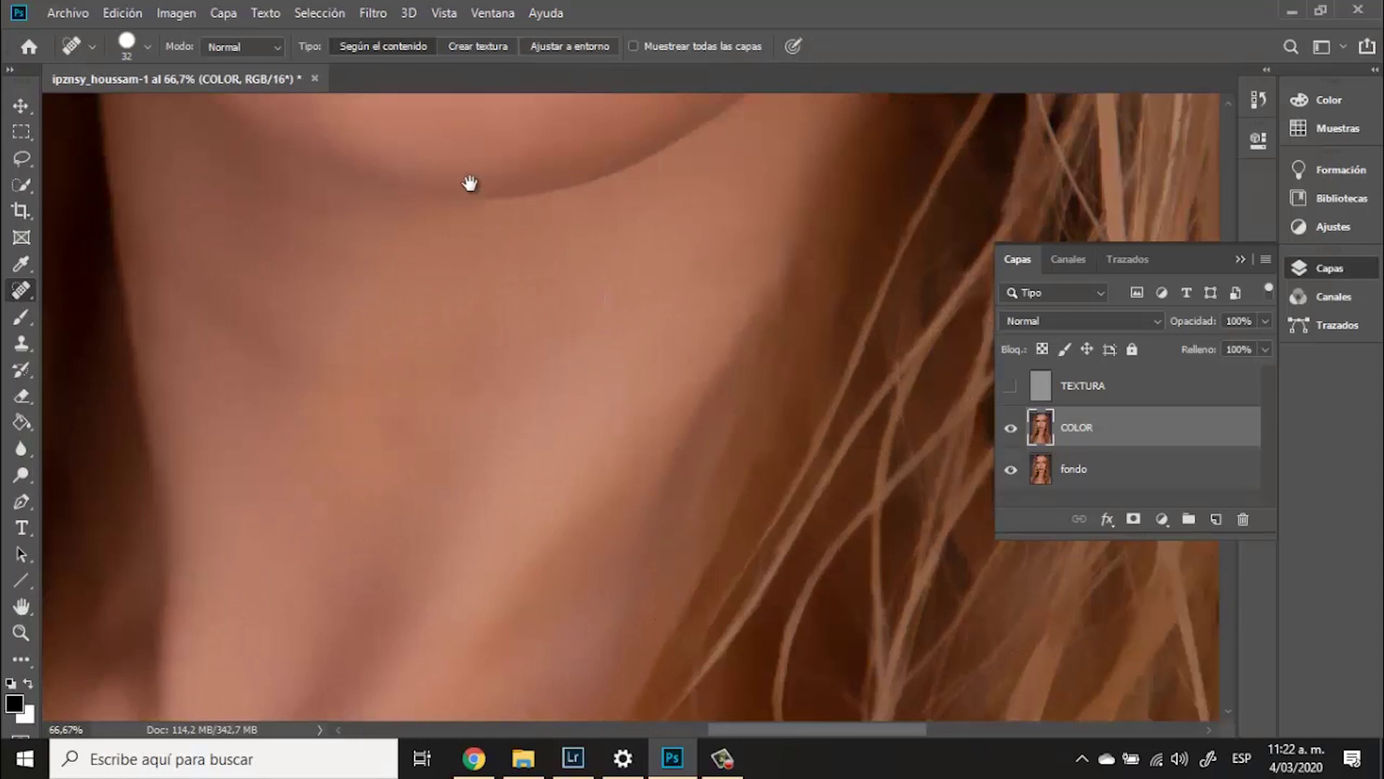
key("ctrl+plus")
left_click_drag(469, 185, 547, 488)
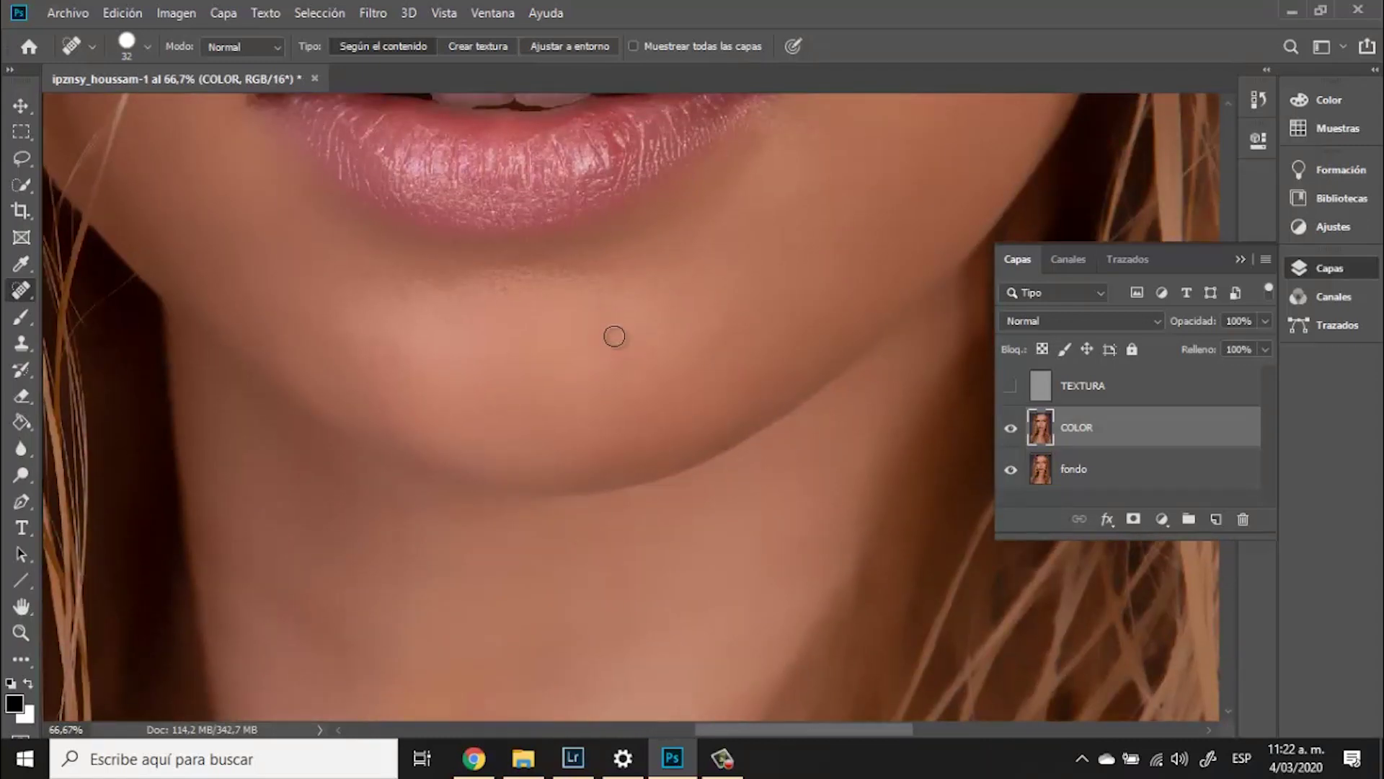
left_click(591, 335)
left_click(615, 368)
left_click(360, 261)
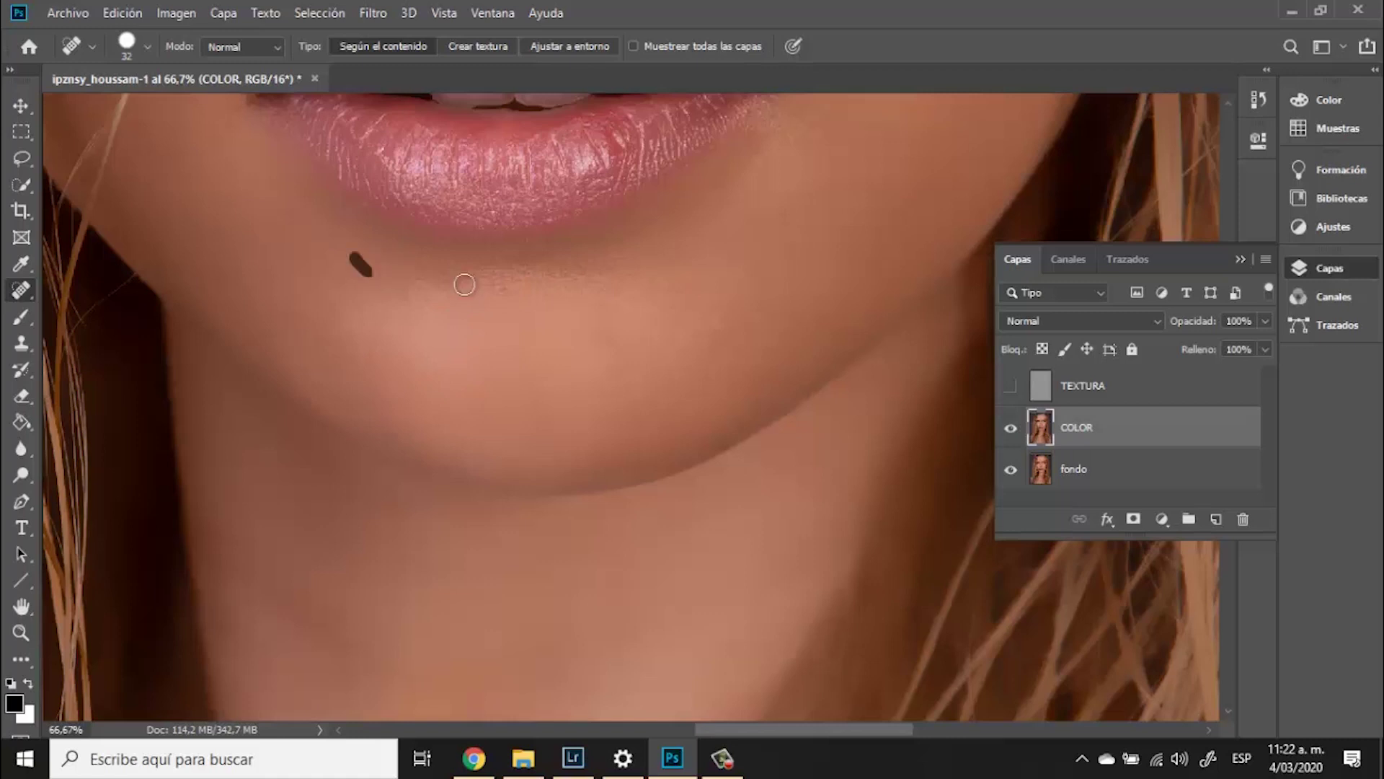
Show the TEXTURA layer again and review the whole face at 25% zoom
left_click(1011, 386)
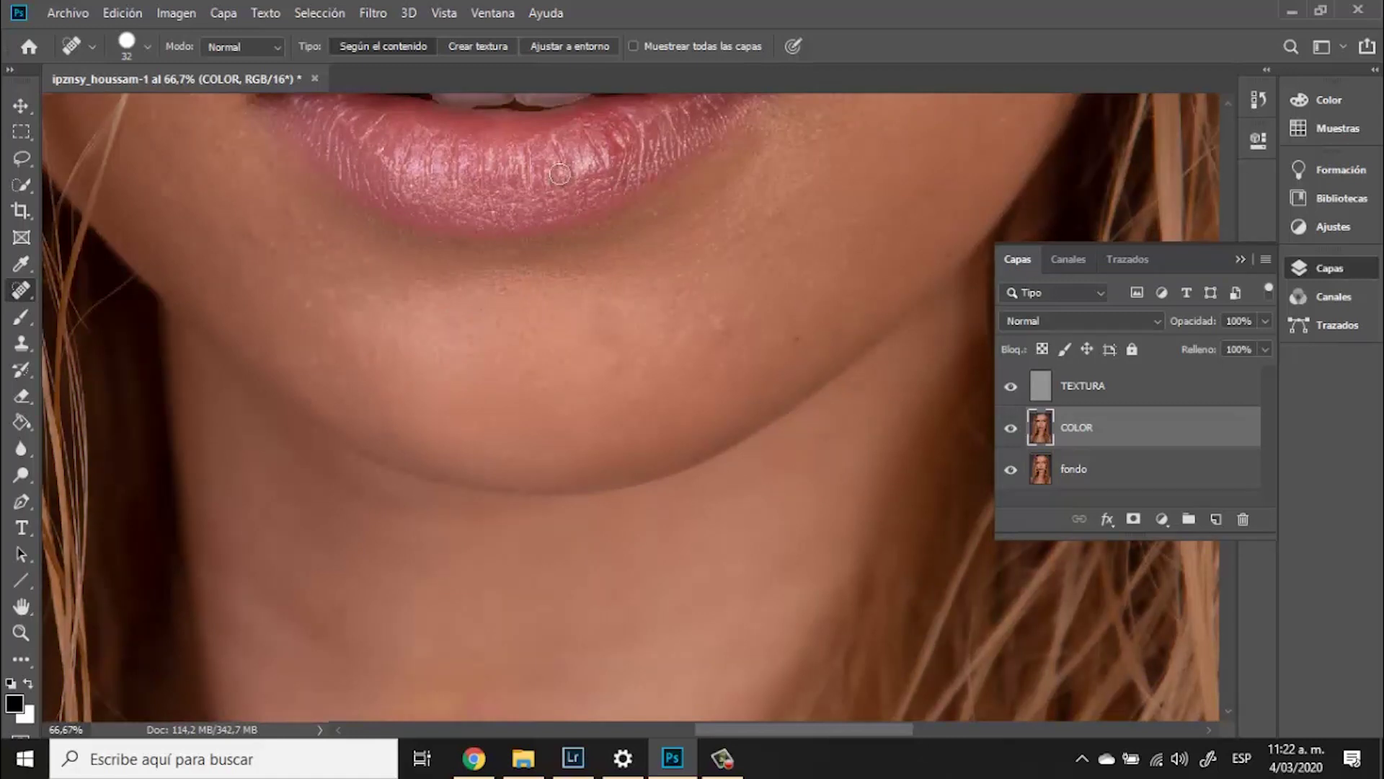
key("ctrl+minus")
key("ctrl+minus")
key("ctrl+minus")
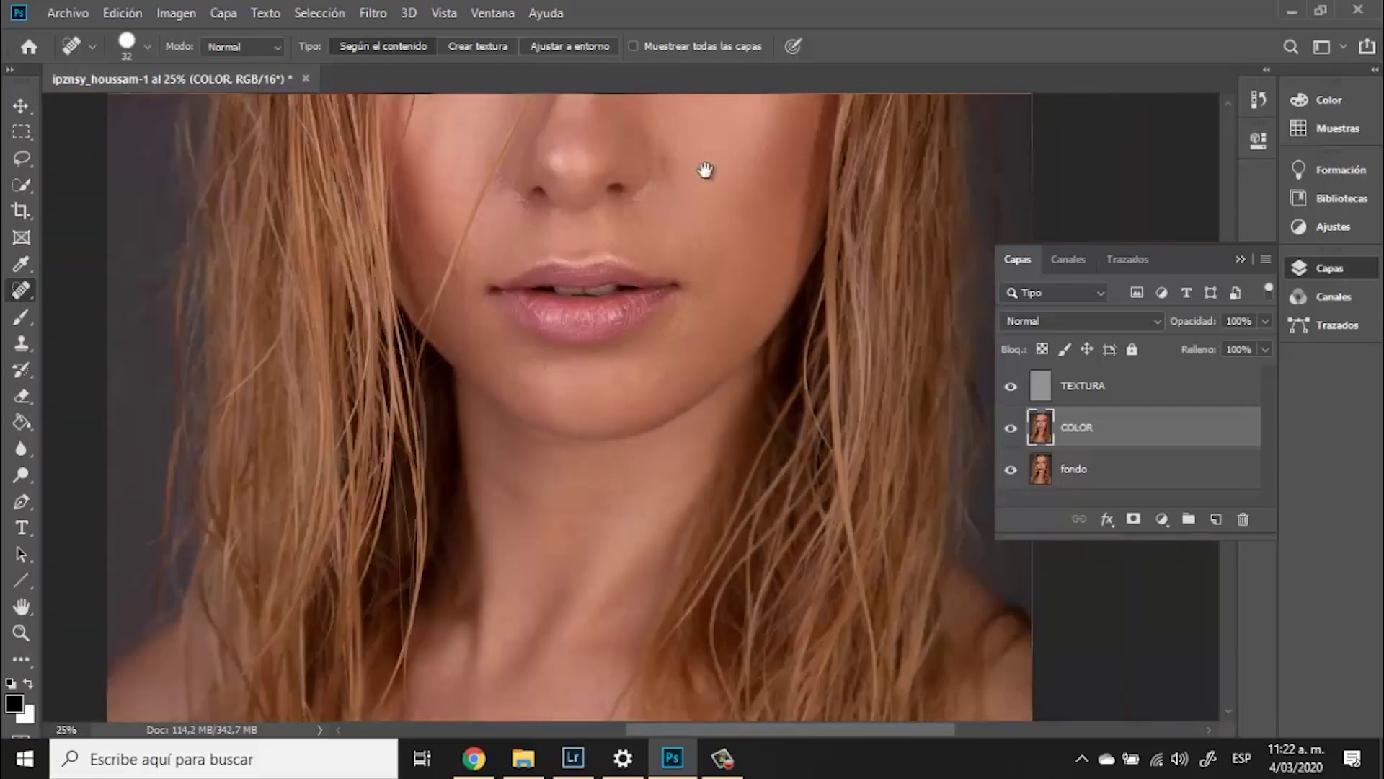
left_click_drag(674, 237, 714, 446)
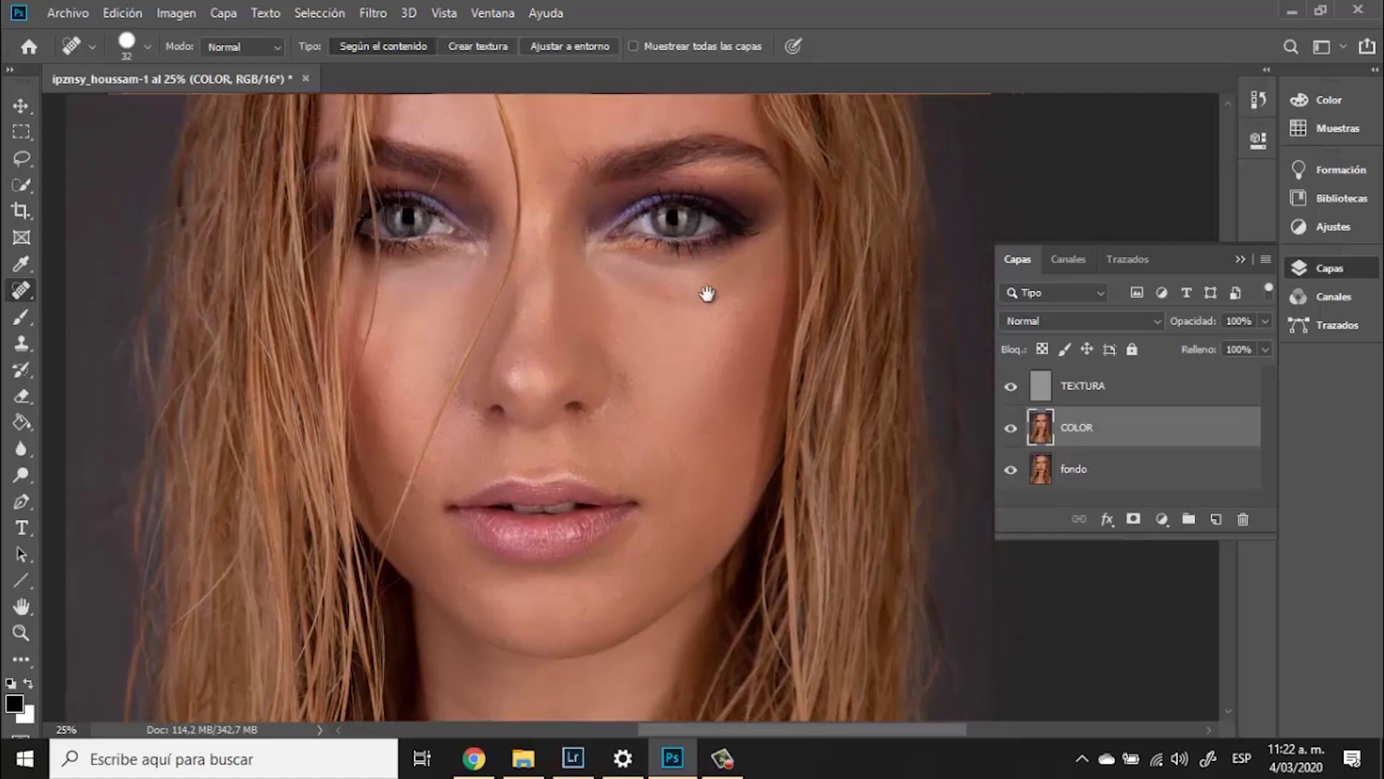
left_click_drag(706, 293, 610, 167)
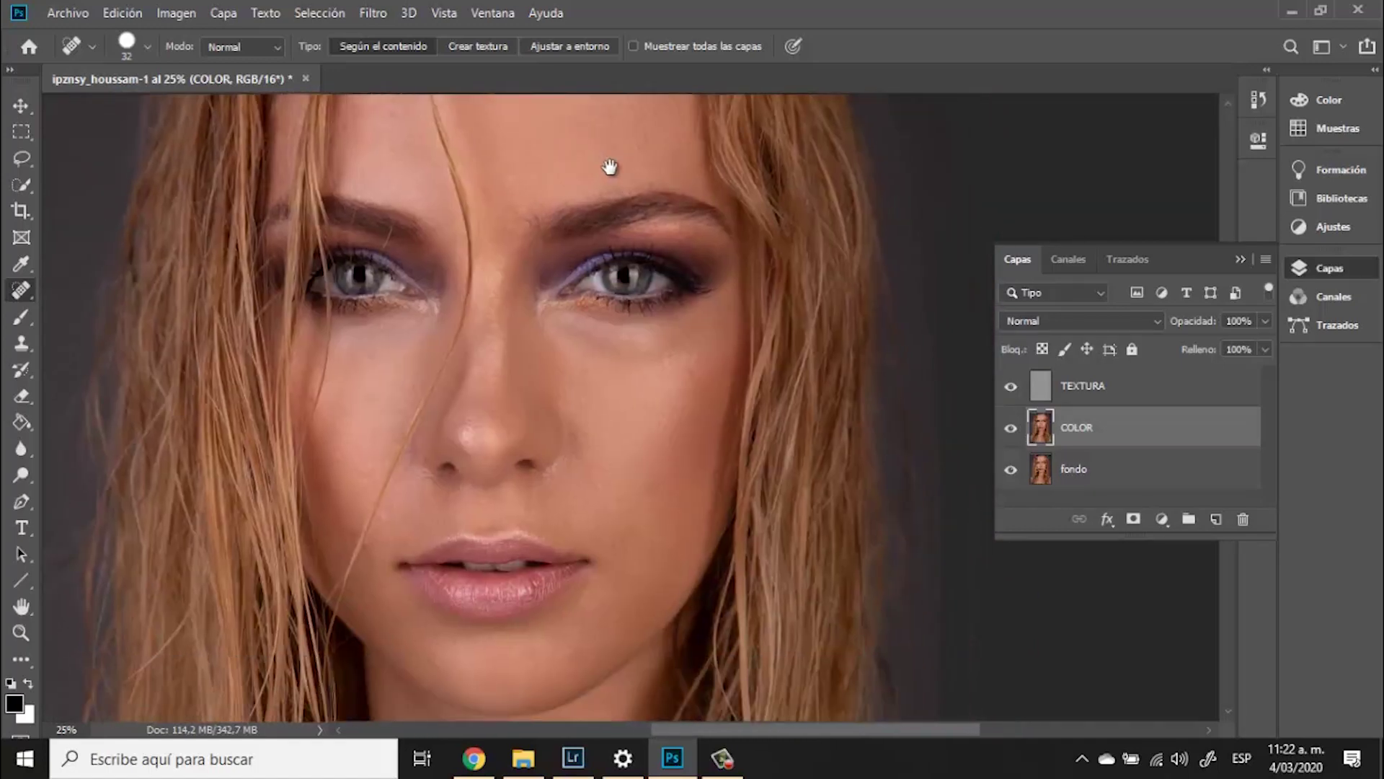
Make TEXTURA the active layer, with the nose and cheek area framed at 66.7% zoom
key("ctrl+plus")
key("ctrl+plus")
key("ctrl+plus")
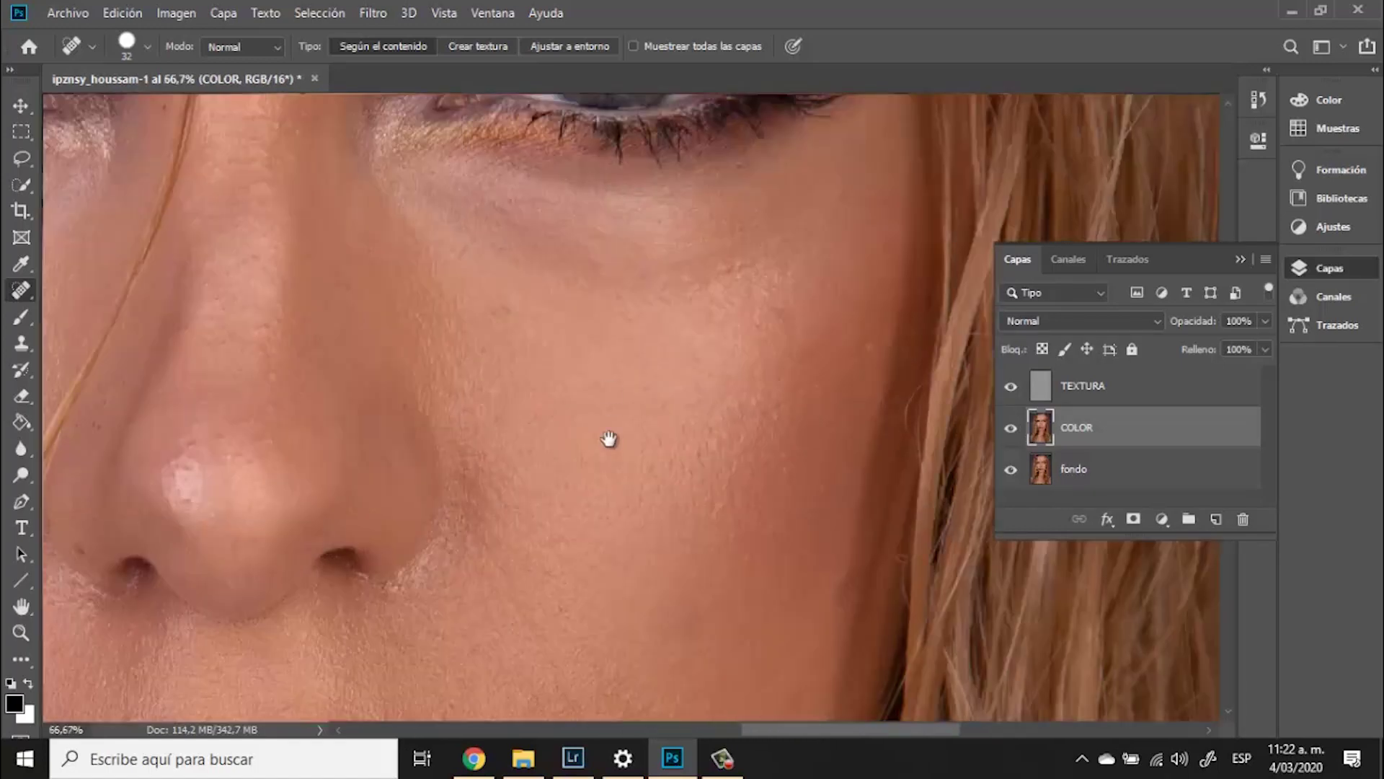
left_click_drag(597, 519, 591, 365)
left_click(1084, 387)
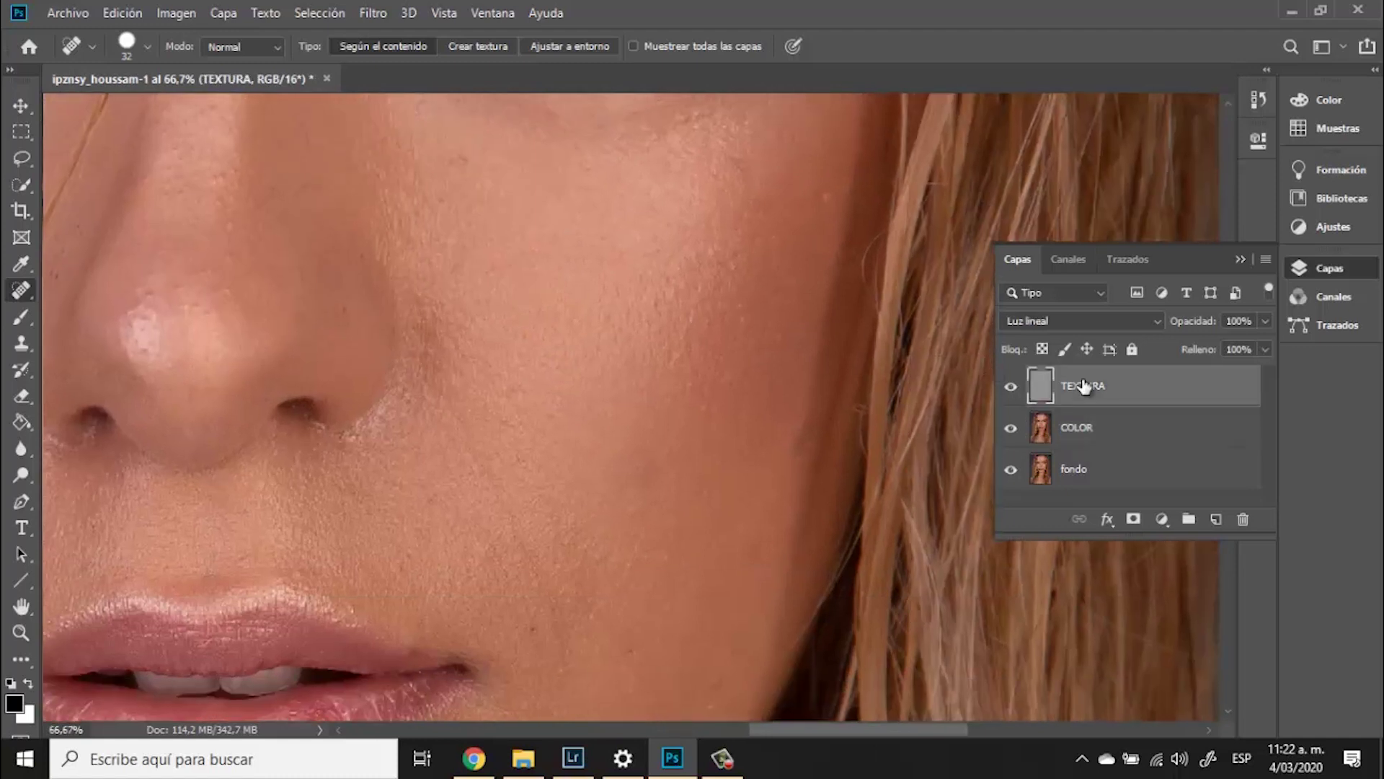
Switch to the Clone Stamp with a hard 7 px brush for the TEXTURA layer
key("s")
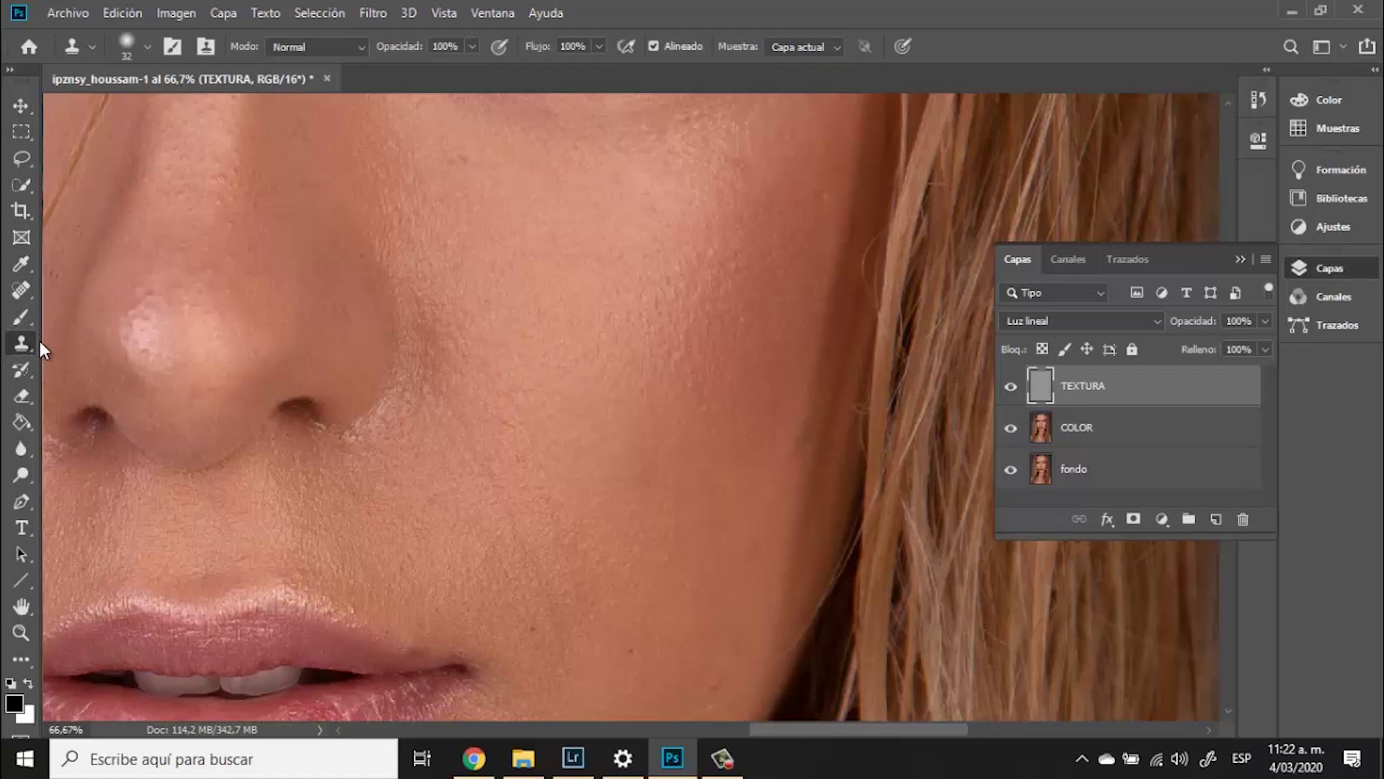
right_click(19, 332)
left_click(71, 334)
left_click(148, 47)
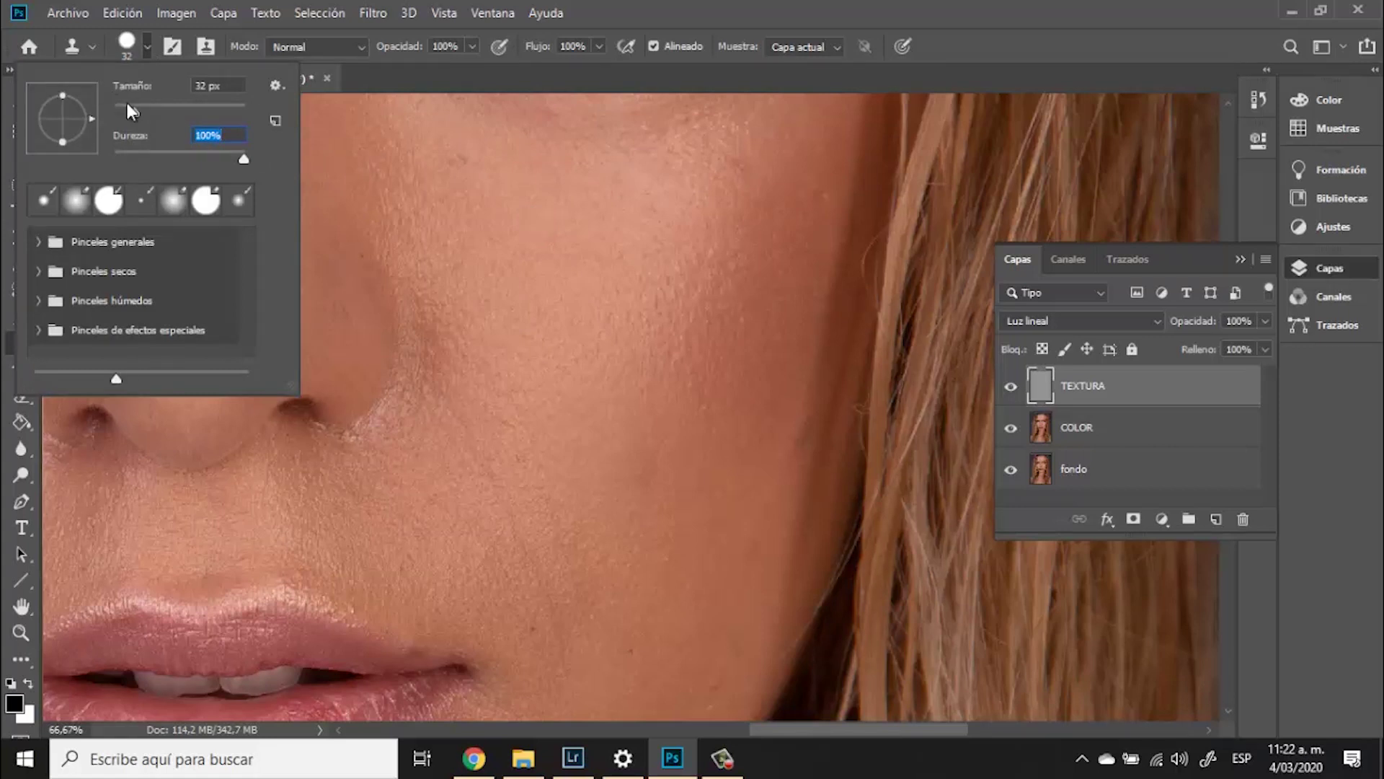
left_click_drag(128, 106, 120, 107)
left_click(518, 177)
left_click(518, 176)
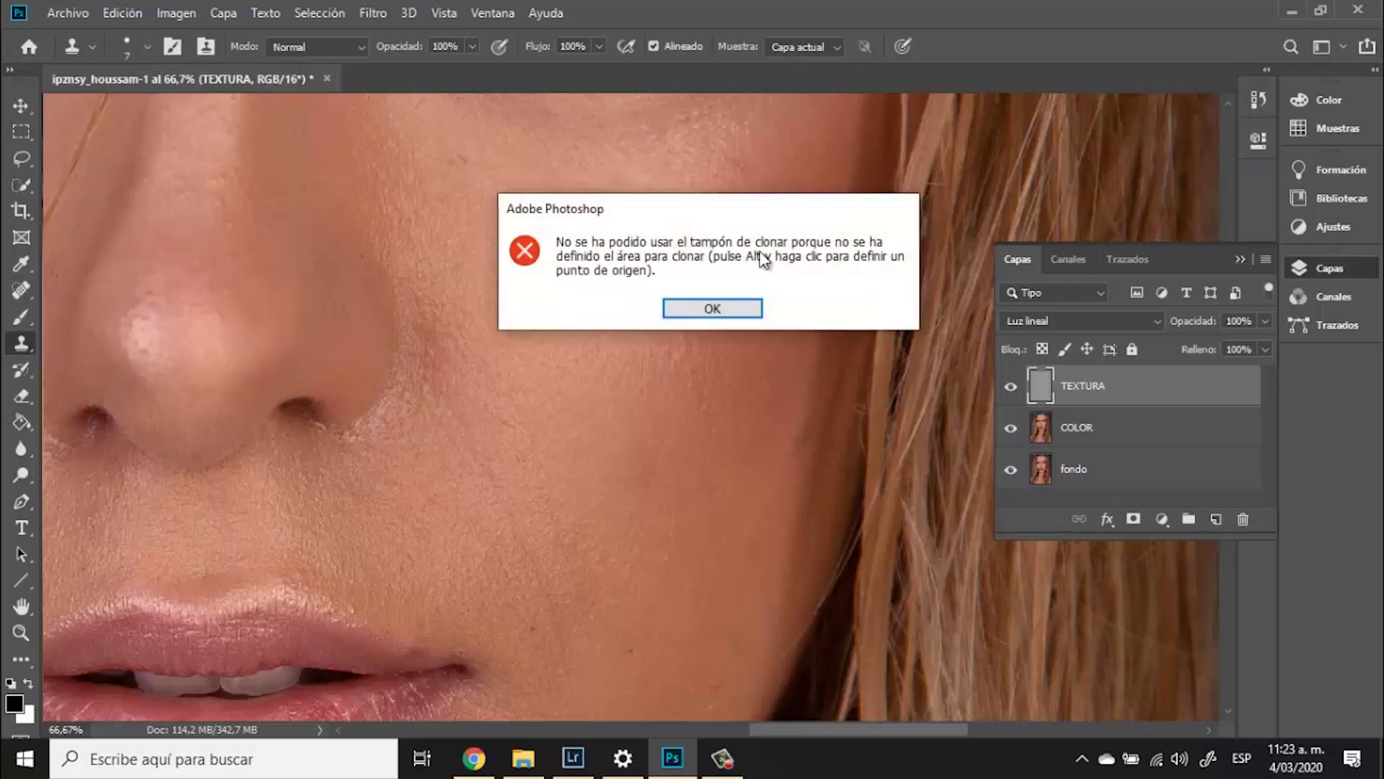
left_click(753, 314)
Clone clean skin texture over the small dark diagonal mark on the upper cheek, working at 400% zoom
left_click_drag(485, 154, 581, 364)
scroll(581, 368, "up", 4)
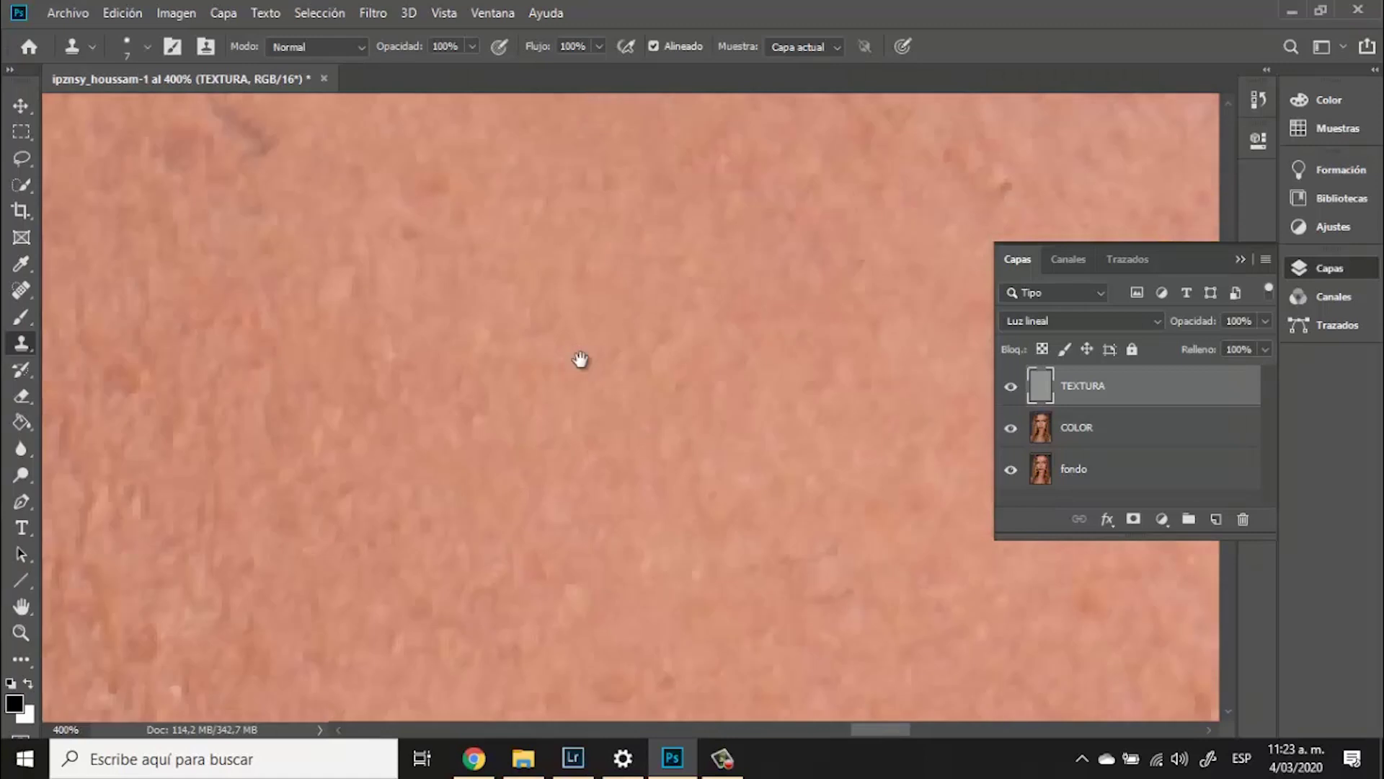
left_click_drag(244, 187, 539, 414)
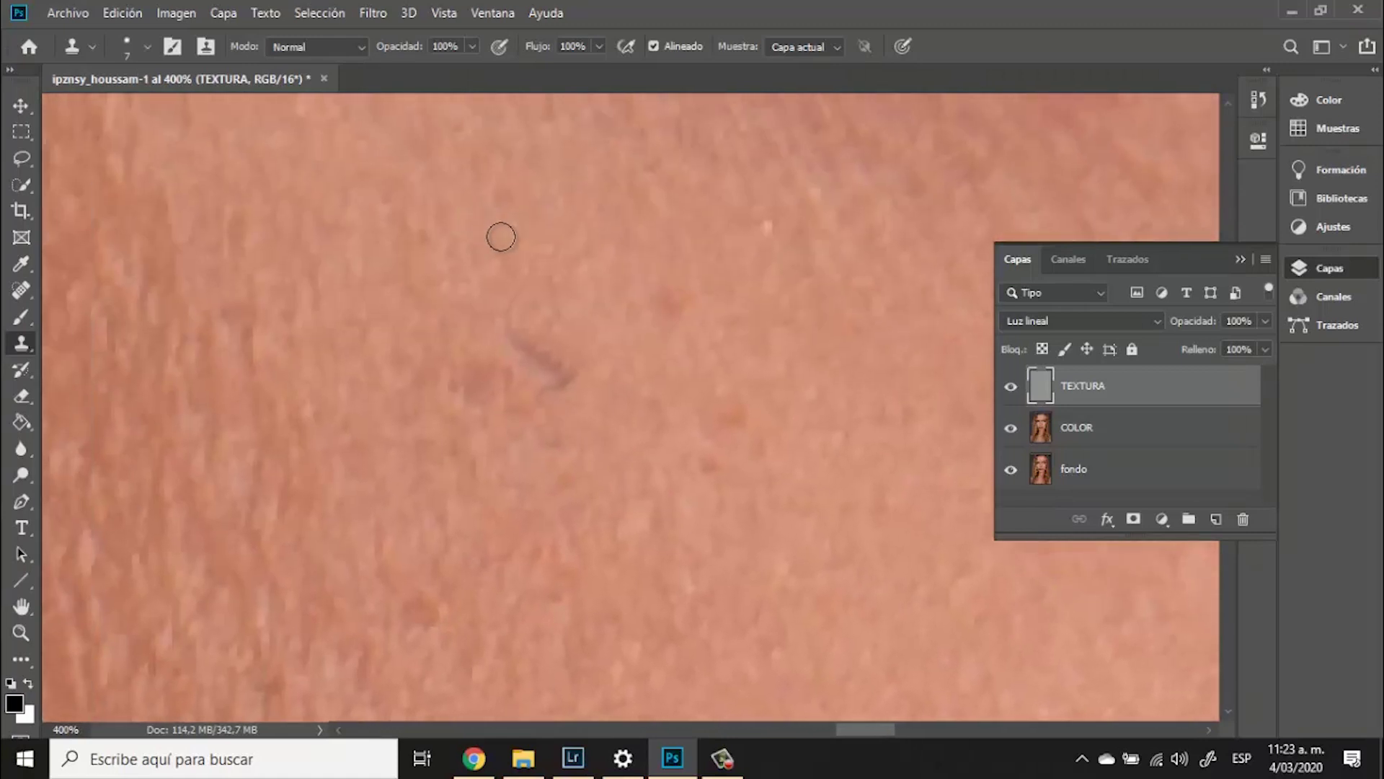
key("alt")
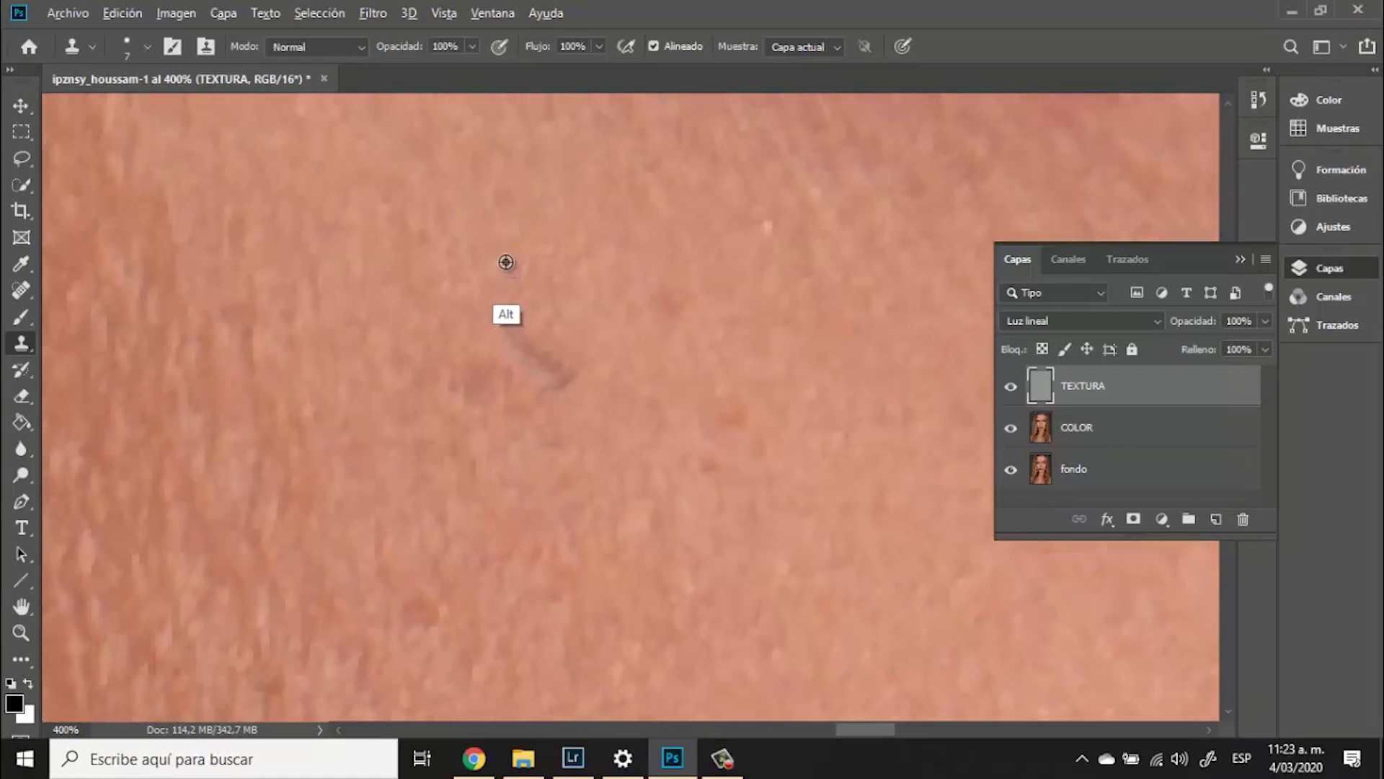
left_click(522, 278)
left_click(674, 311)
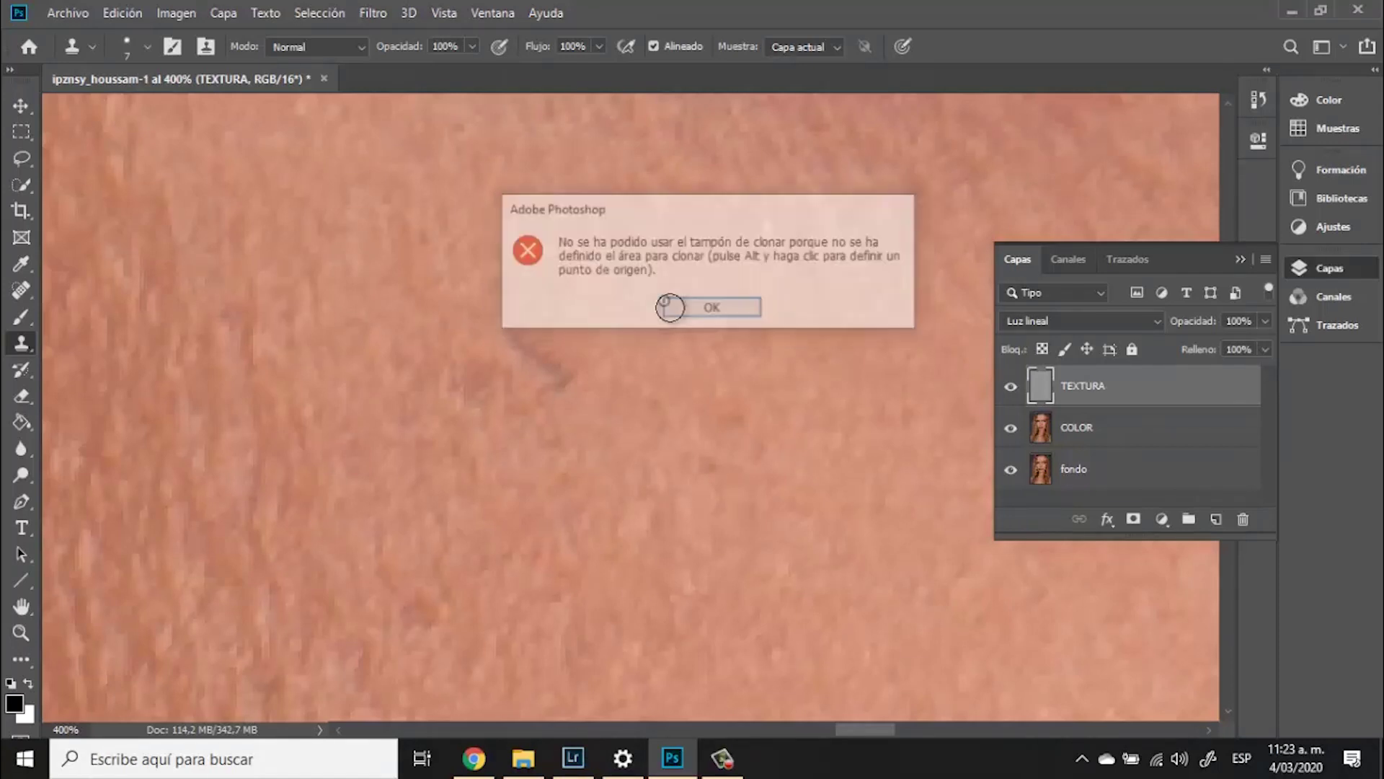
left_click(568, 221, "alt")
left_click(526, 280)
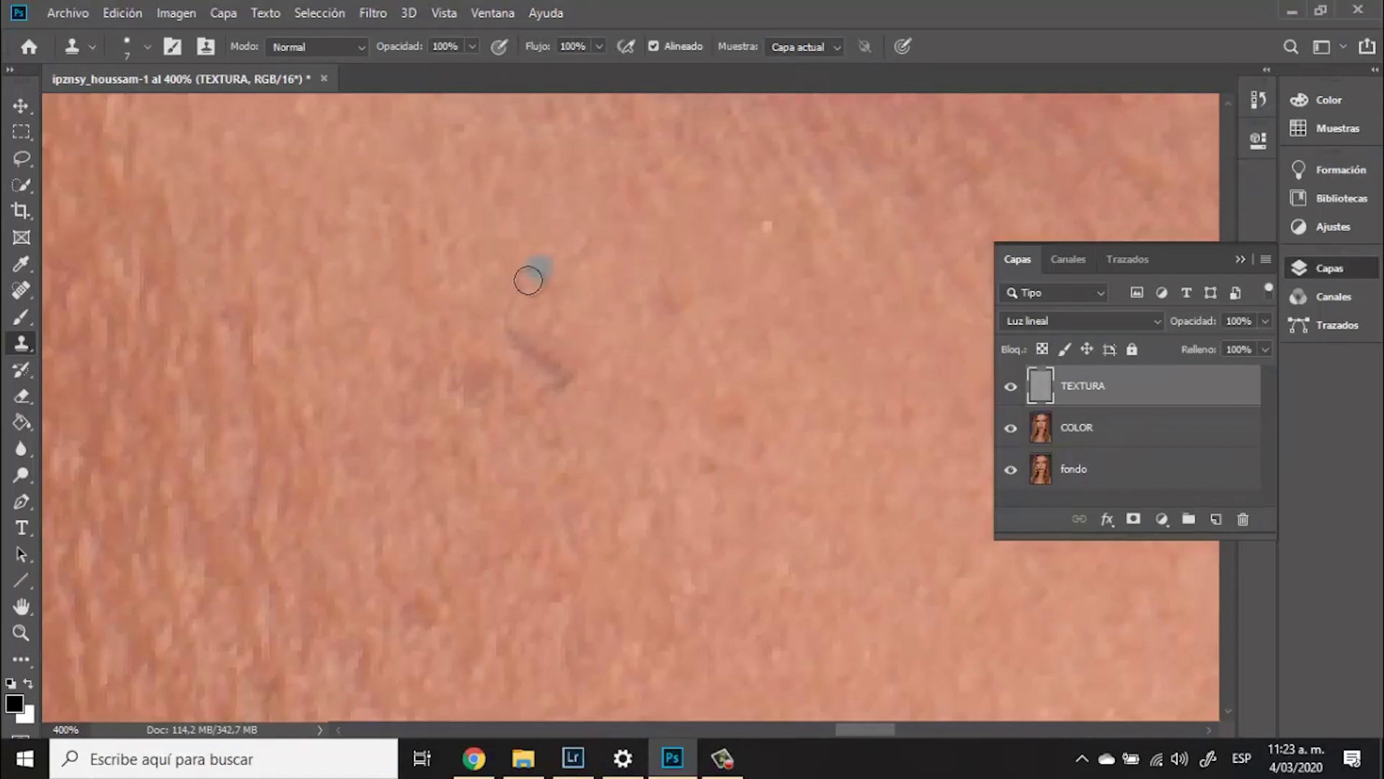
mouse_move(511, 308)
left_mouse_down()
mouse_move(545, 365)
mouse_move(517, 344)
mouse_move(503, 176)
mouse_move(597, 377)
mouse_move(571, 373)
mouse_move(615, 359)
mouse_move(563, 414)
mouse_move(525, 344)
left_mouse_up()
left_click(599, 393, "alt")
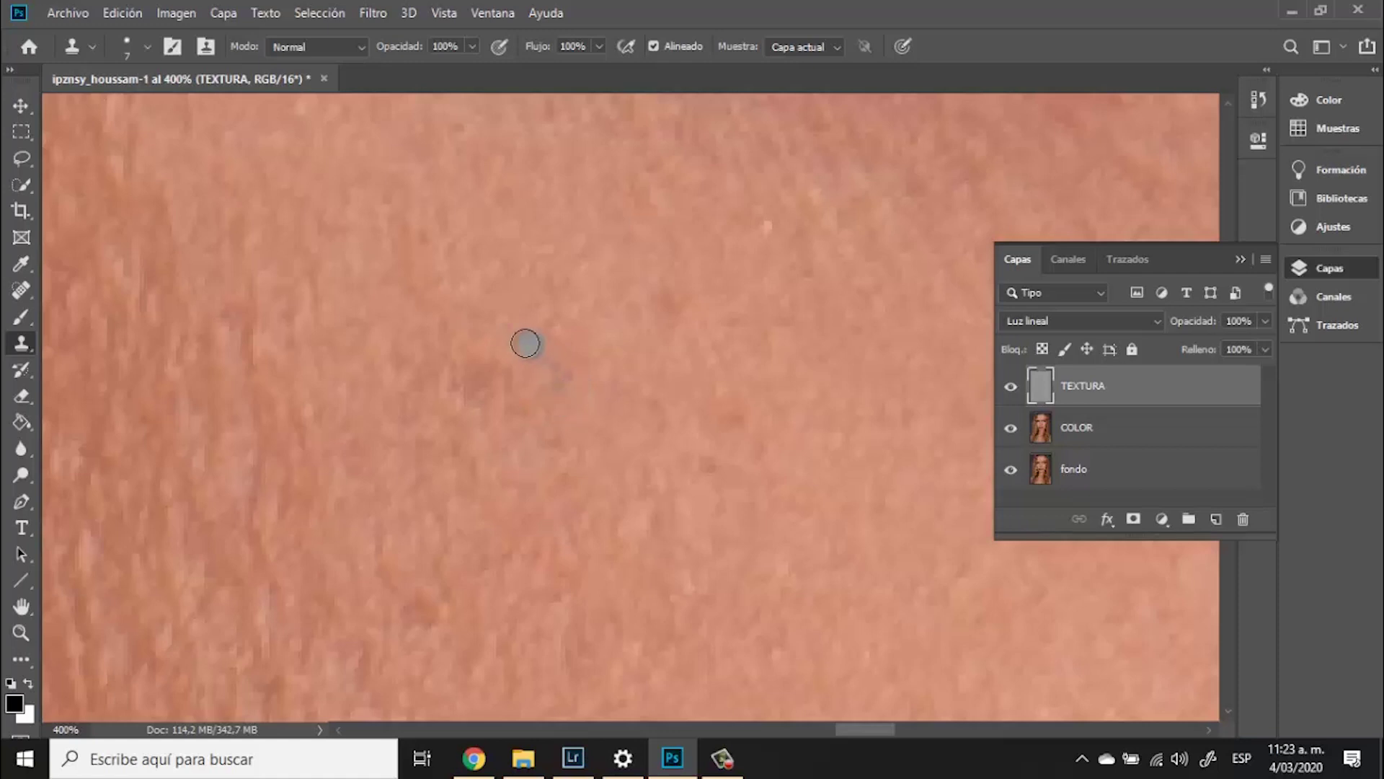
Hide TEXTURA and heal the remaining traces of the dark cheek mark on the COLOR layer with the Spot Healing Brush
left_click(1011, 386)
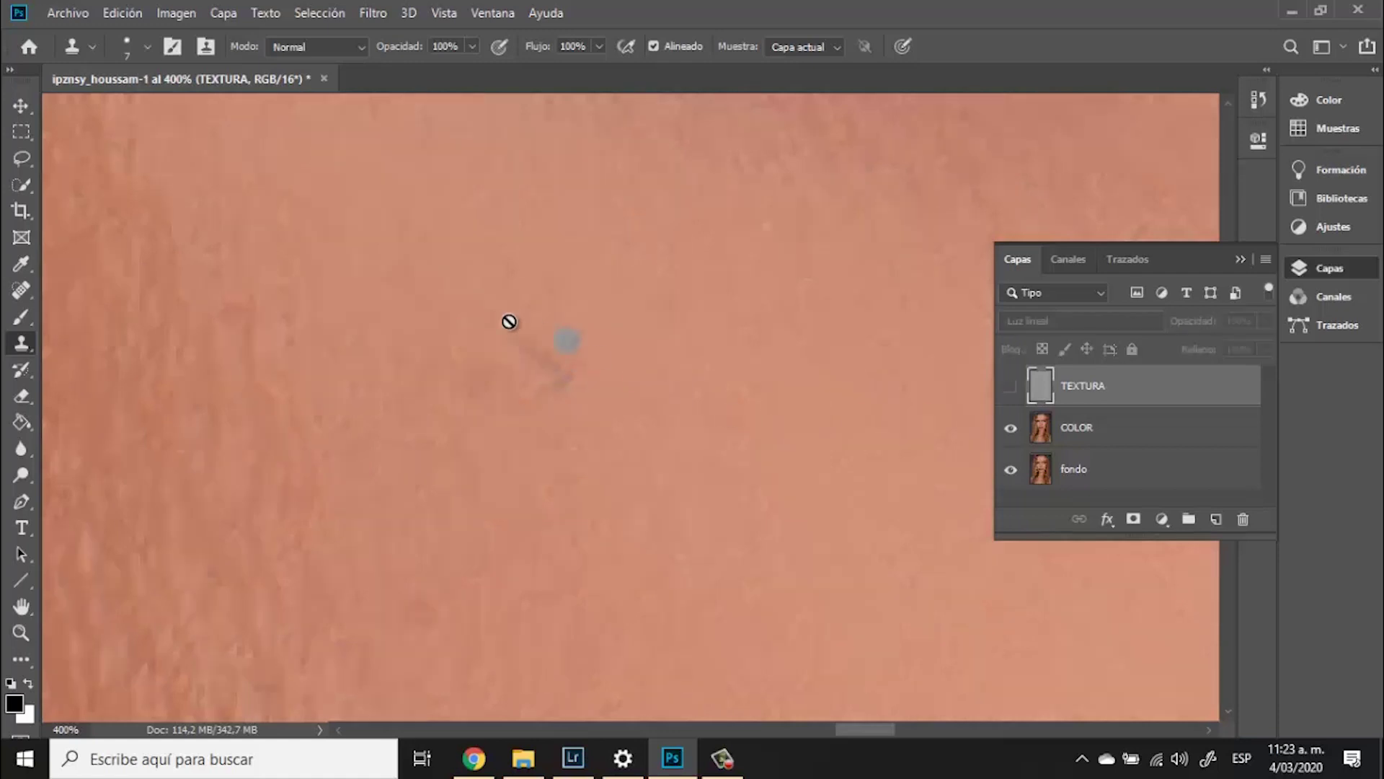
key("alt+bracketleft")
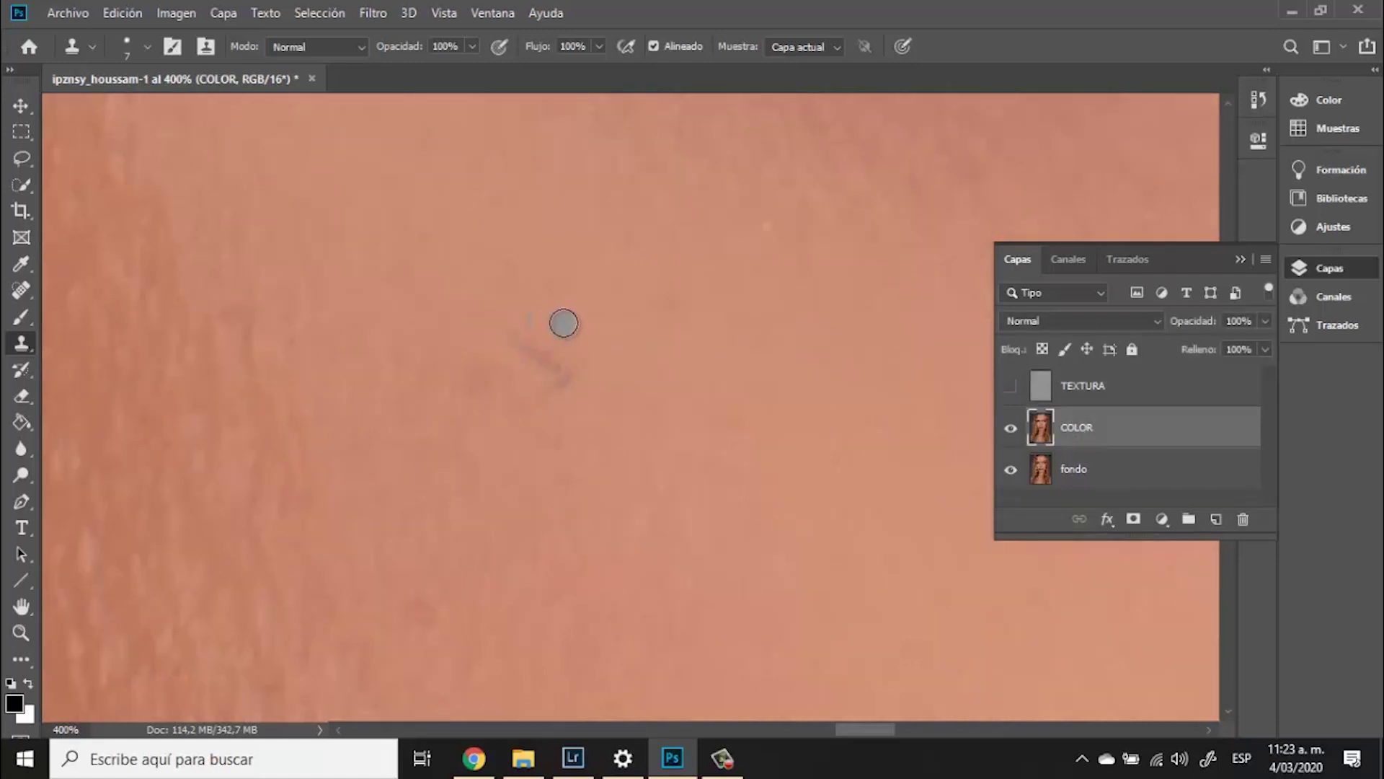
left_click(22, 290)
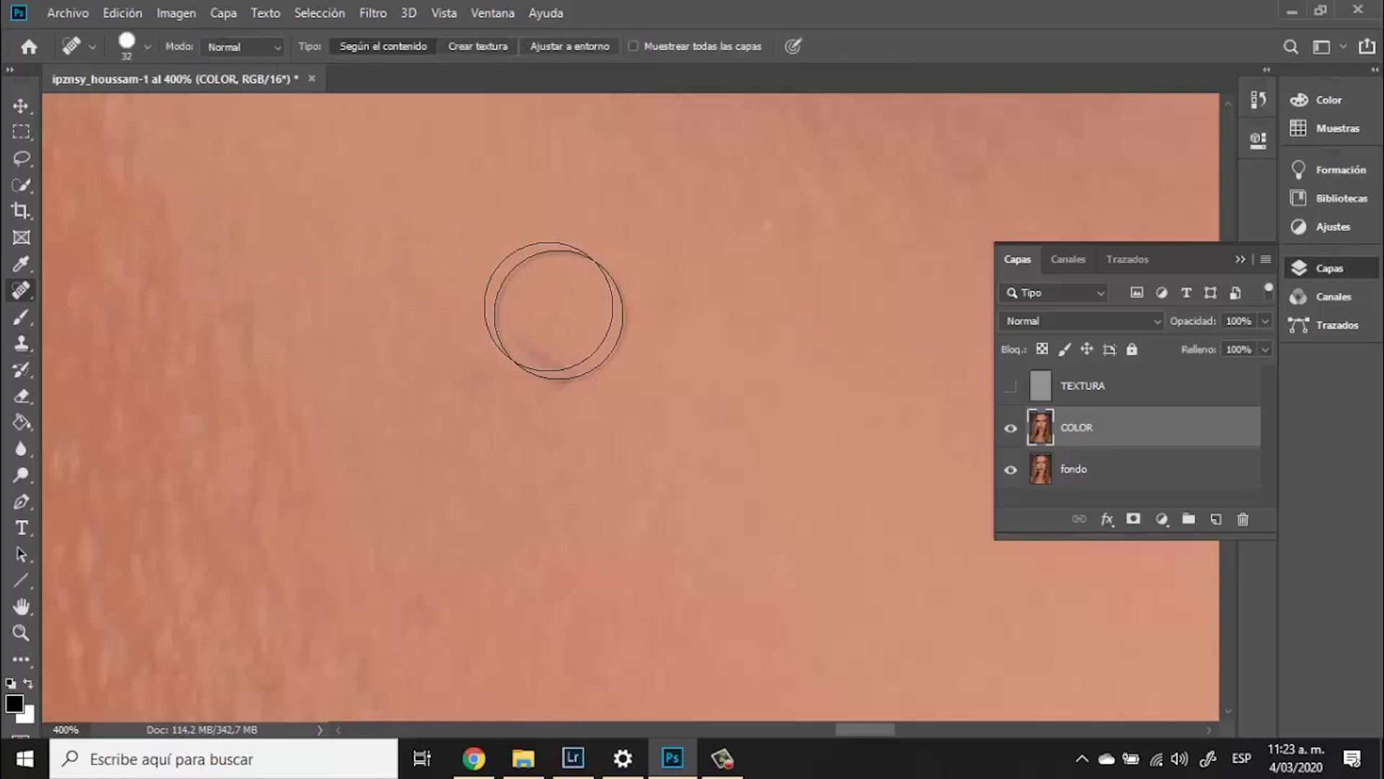
mouse_move(508, 321)
left_mouse_down()
mouse_move(563, 348)
mouse_move(573, 382)
left_mouse_up()
mouse_move(564, 451)
left_mouse_down()
mouse_move(504, 361)
mouse_move(461, 400)
left_mouse_up()
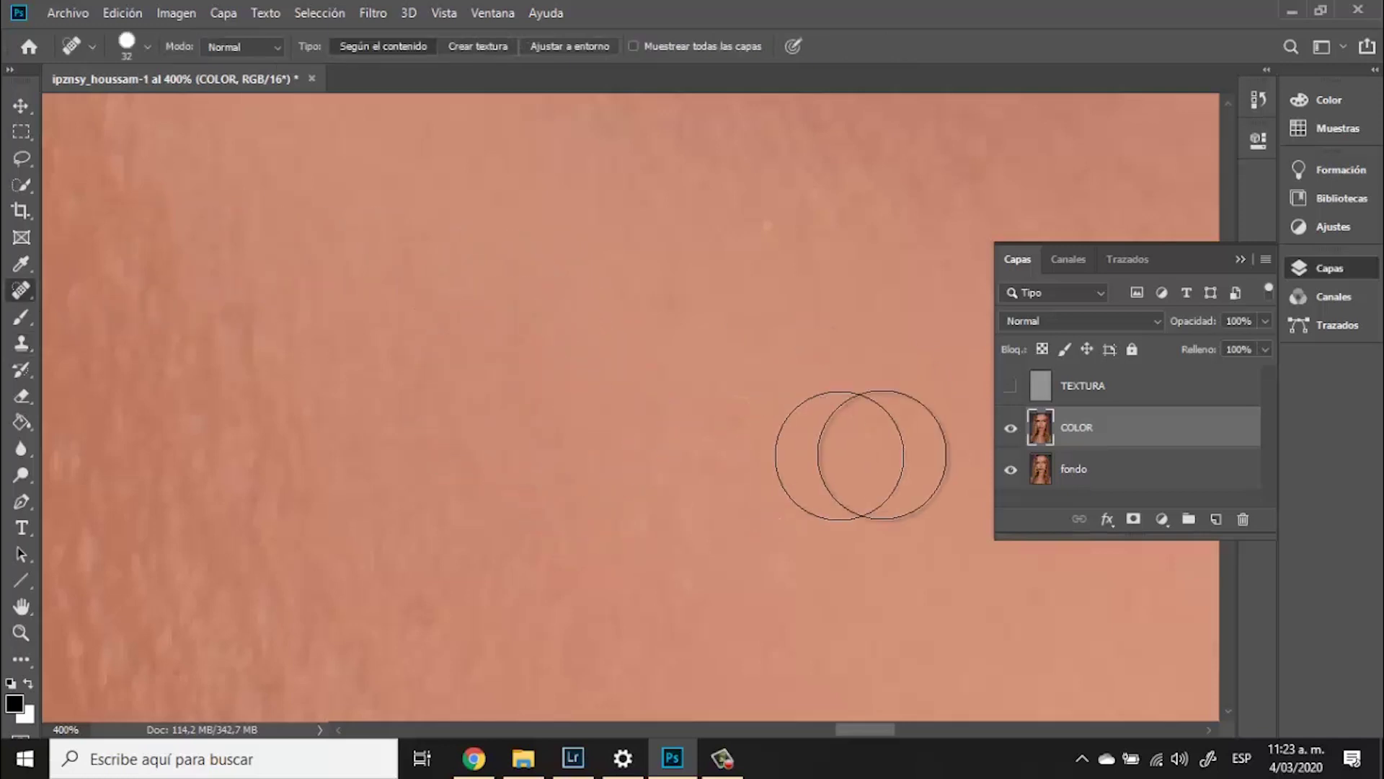
Show TEXTURA again, make it active, and clone clean texture over the small spots beside the healed cheek mark
left_click(1011, 389)
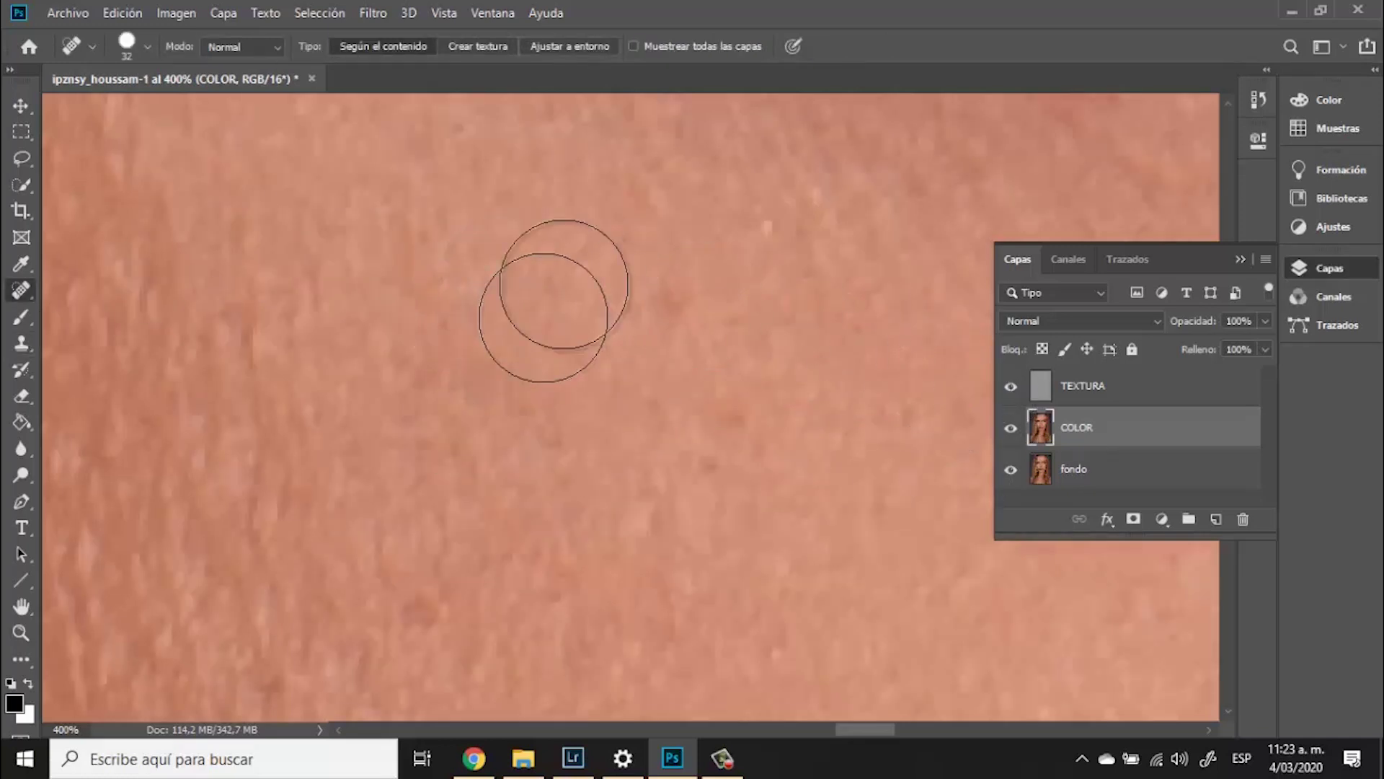
left_click(1094, 387)
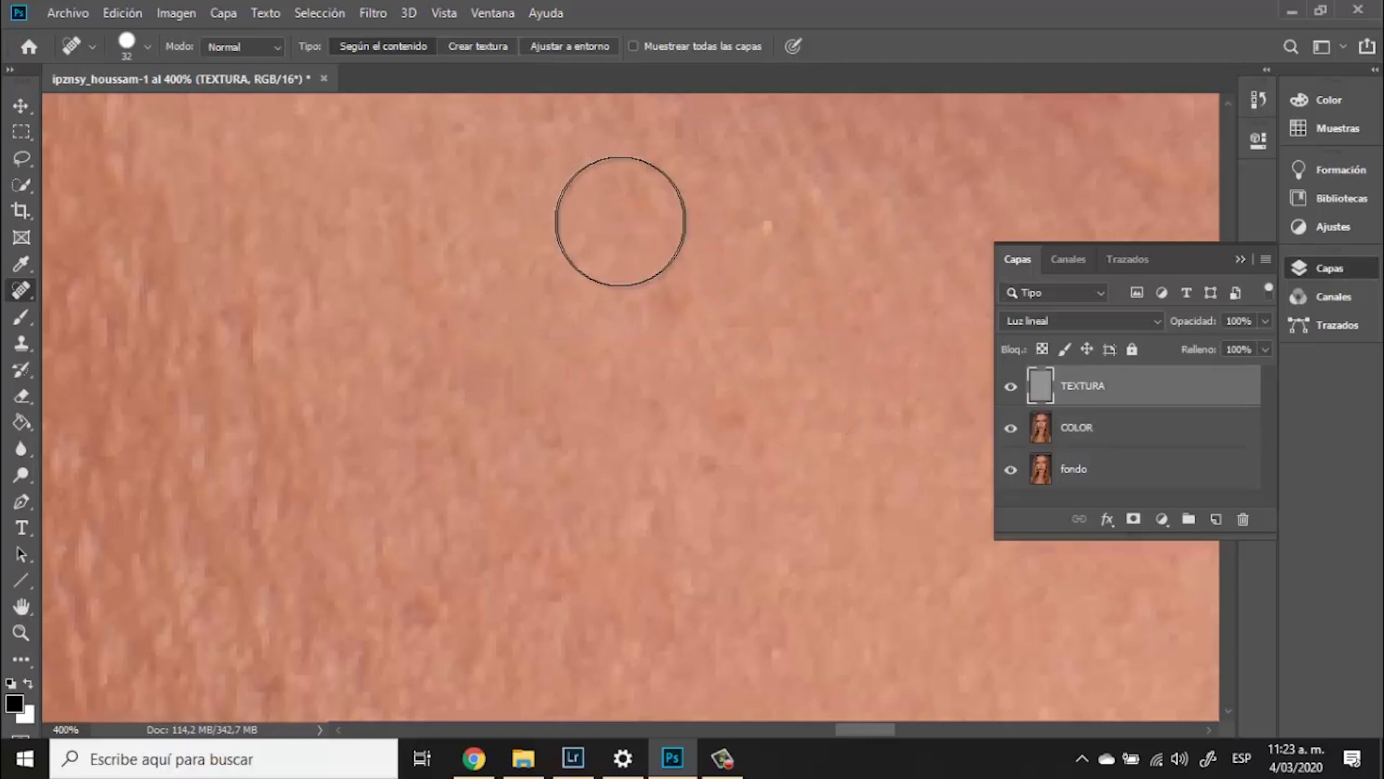
key("s")
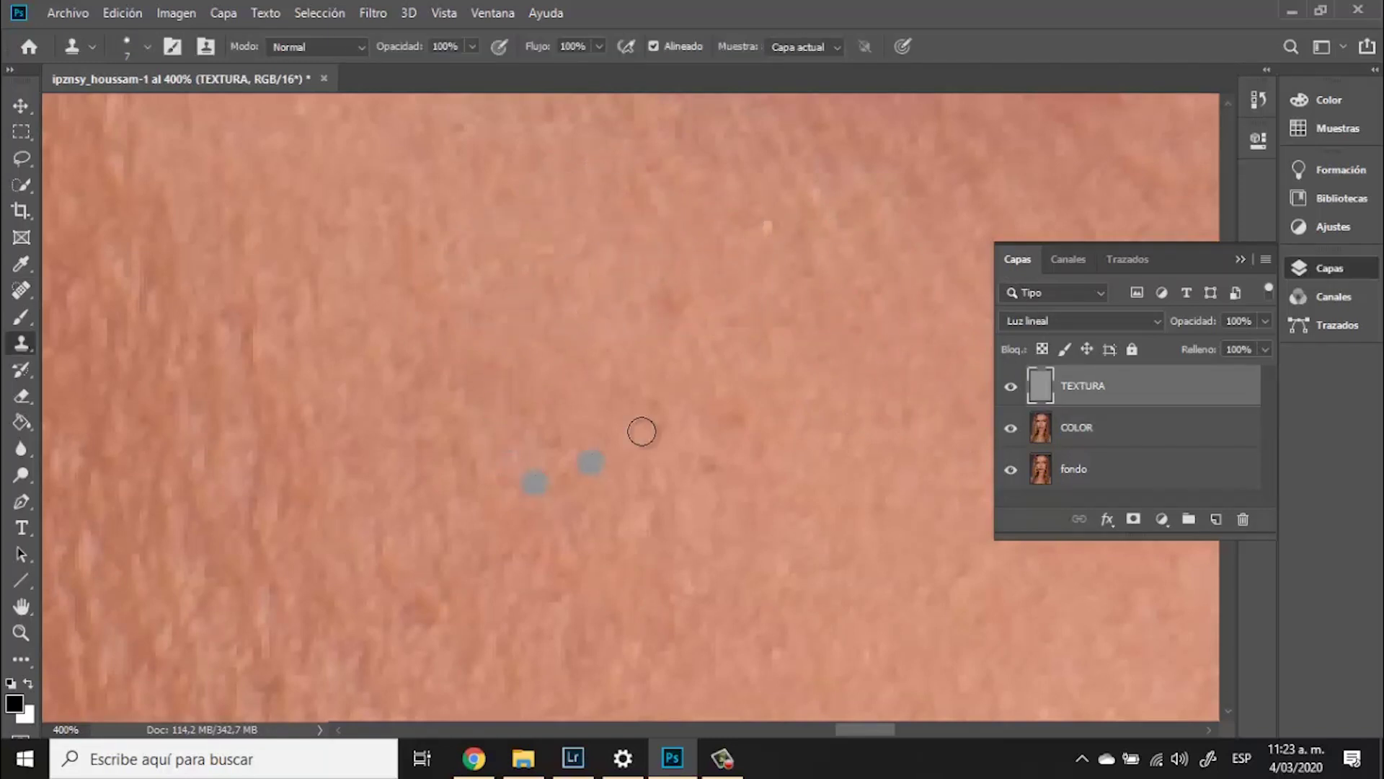
key("alt")
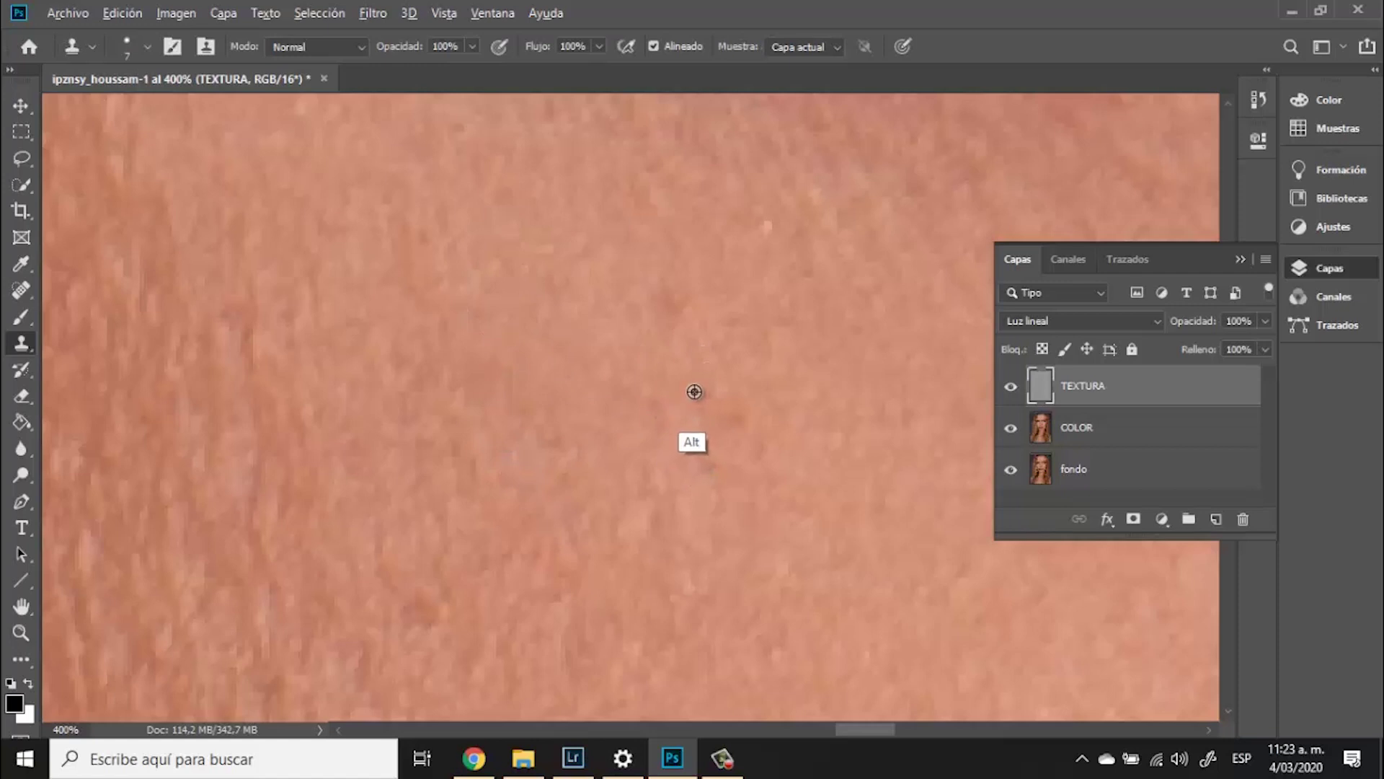
left_click(677, 355, "alt")
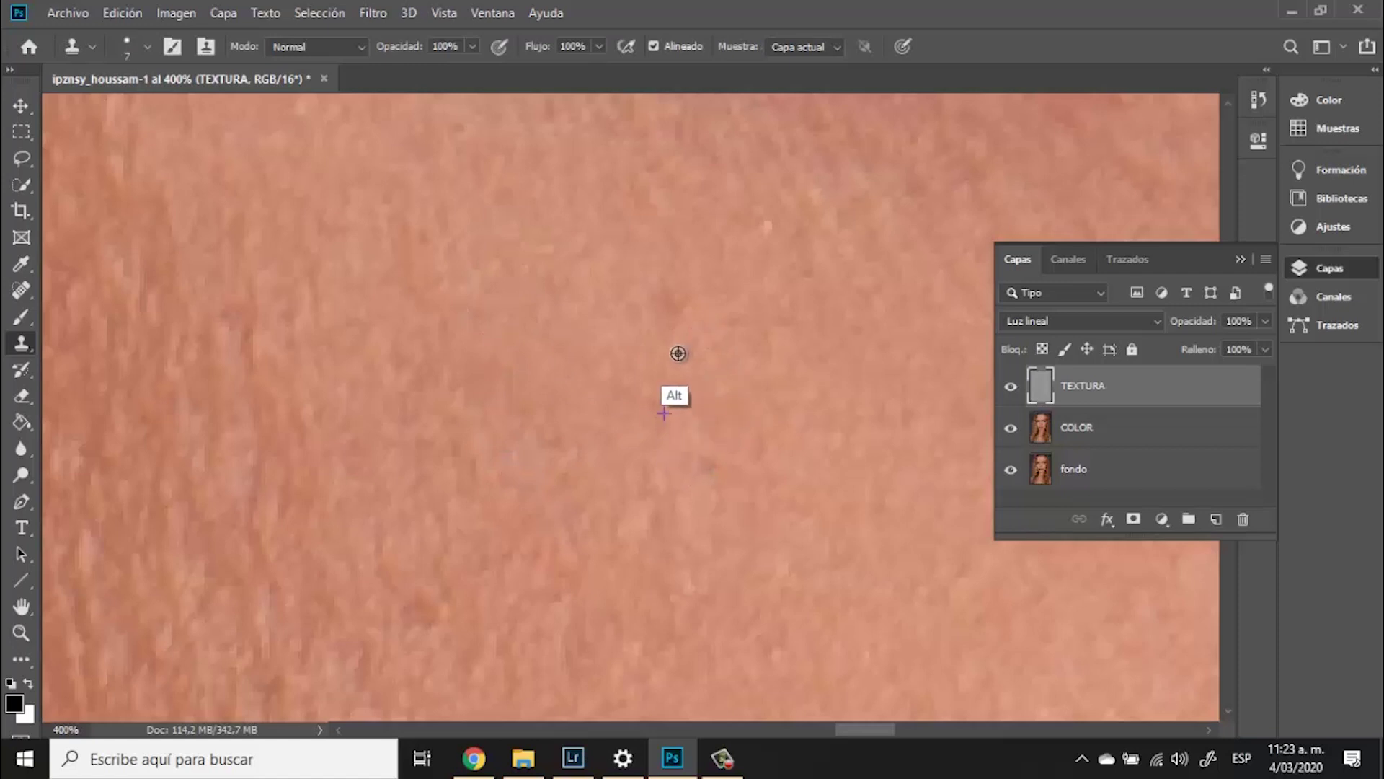
left_click(652, 334, "alt")
left_click(642, 306)
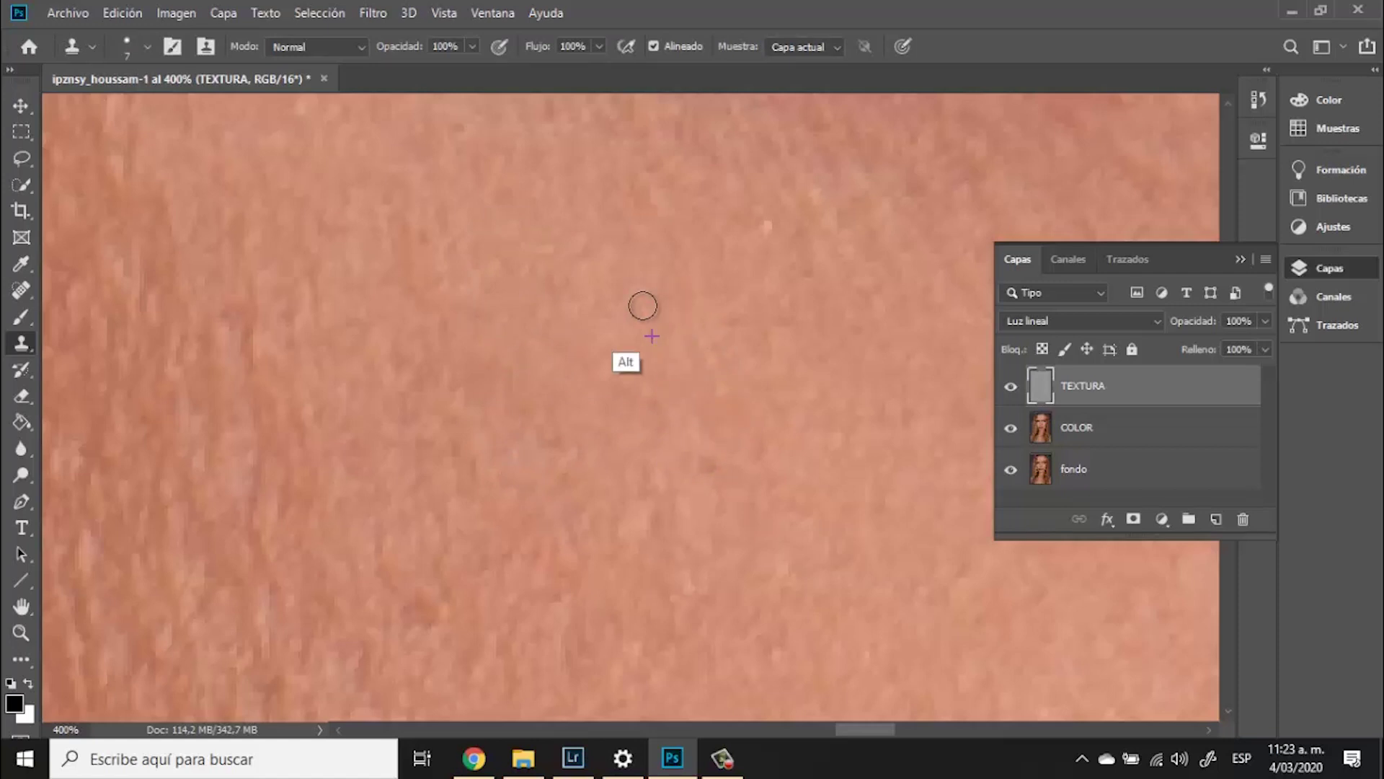
left_click(620, 324, "alt")
Set the Clone Stamp brush to 53 px and clone skin texture over the purplish patch in the middle of the cheek
scroll(639, 319, "down", 2)
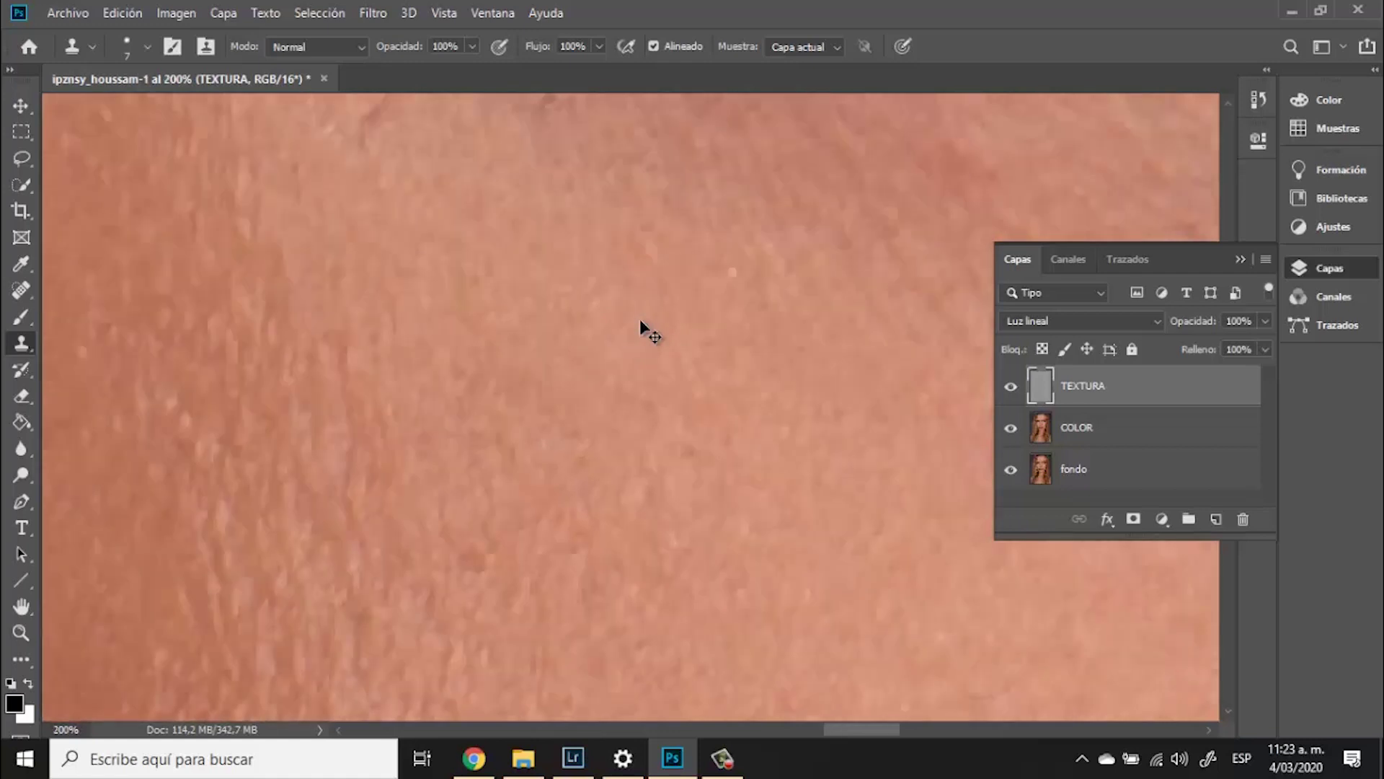
scroll(714, 464, "down", 2)
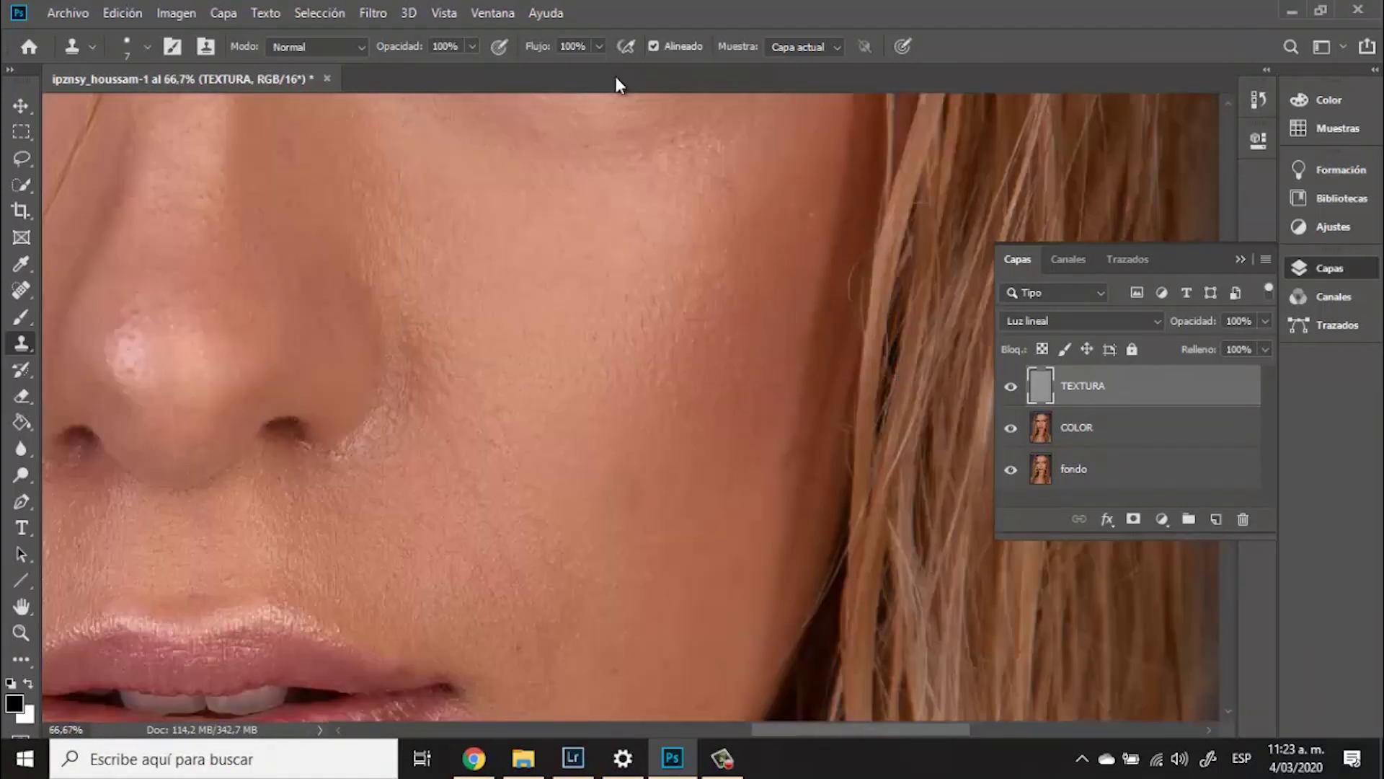
scroll(666, 432, "up", 2)
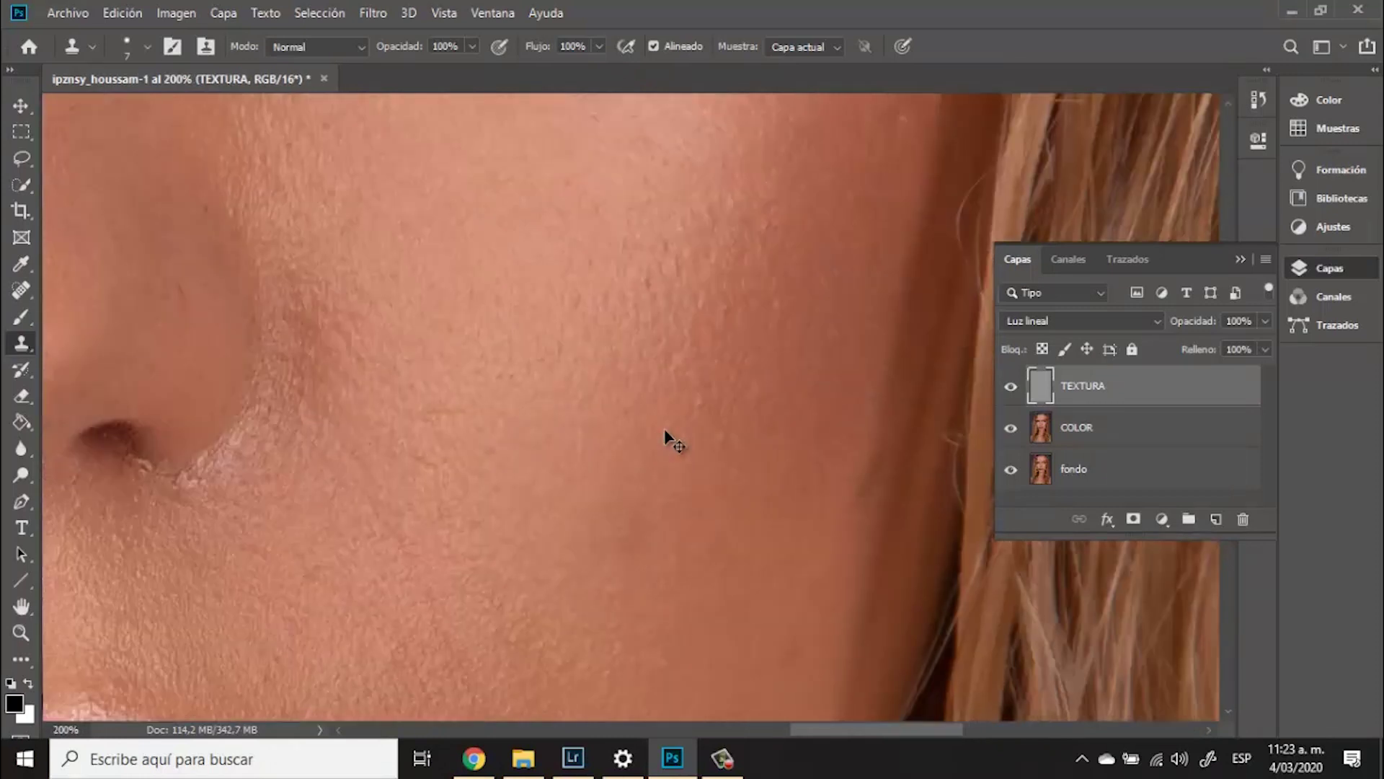
left_click_drag(573, 329, 636, 249)
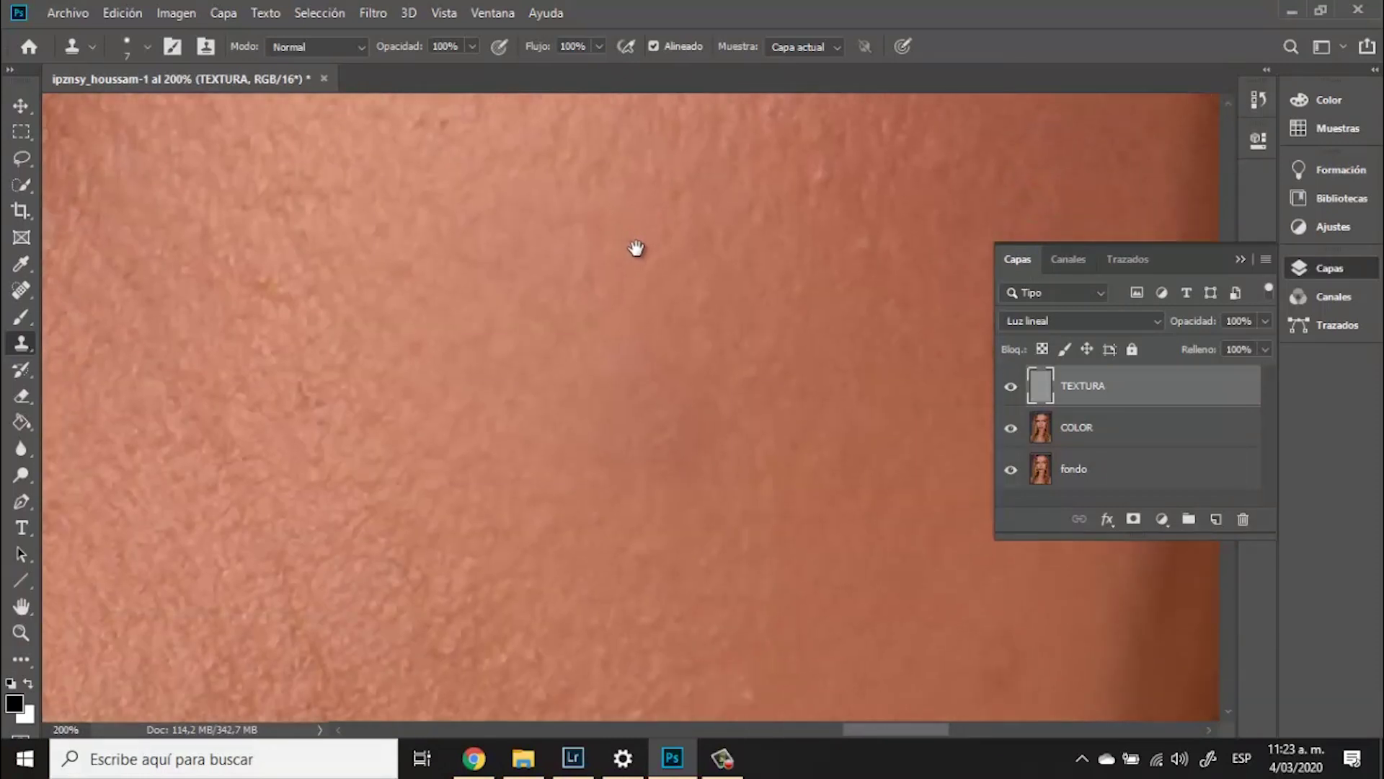
left_click(581, 321, "alt")
left_click(575, 500, "alt")
right_click(661, 289)
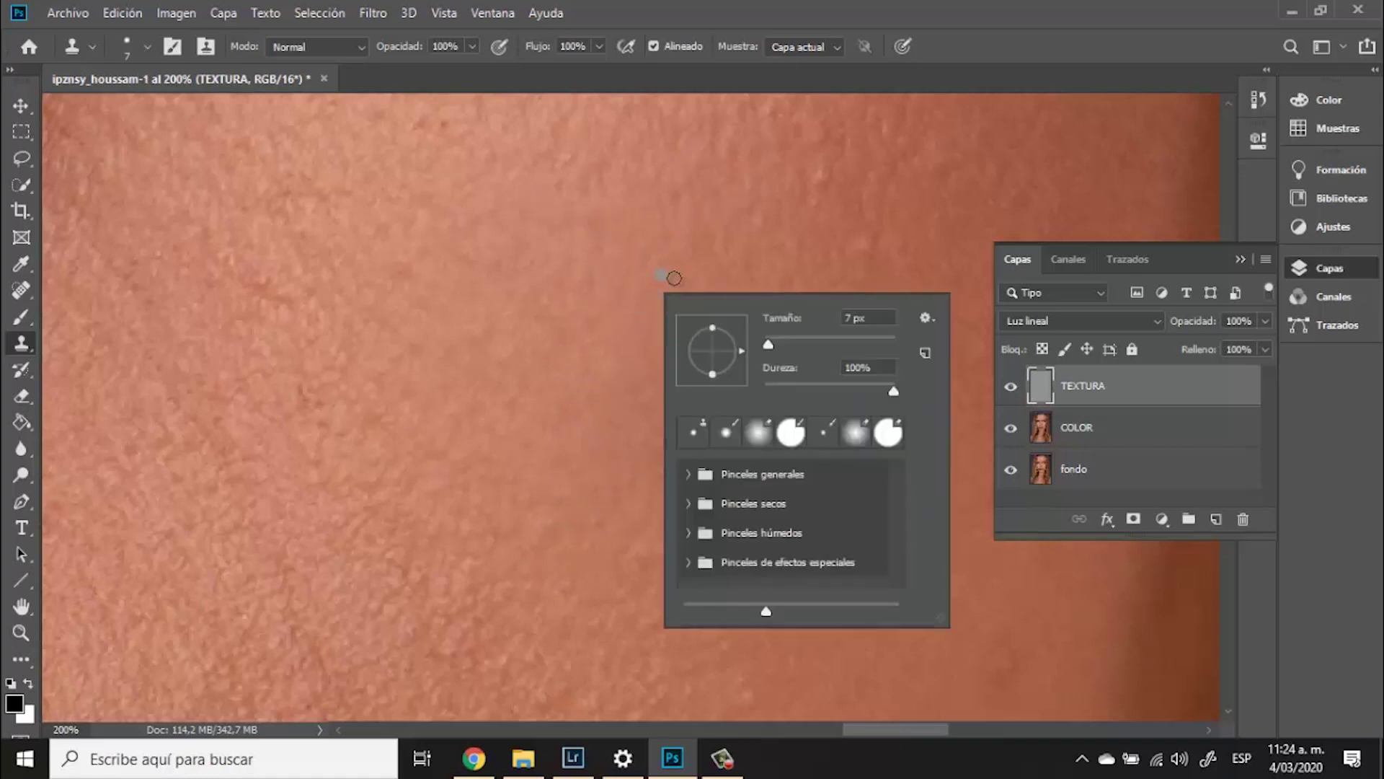
type("53")
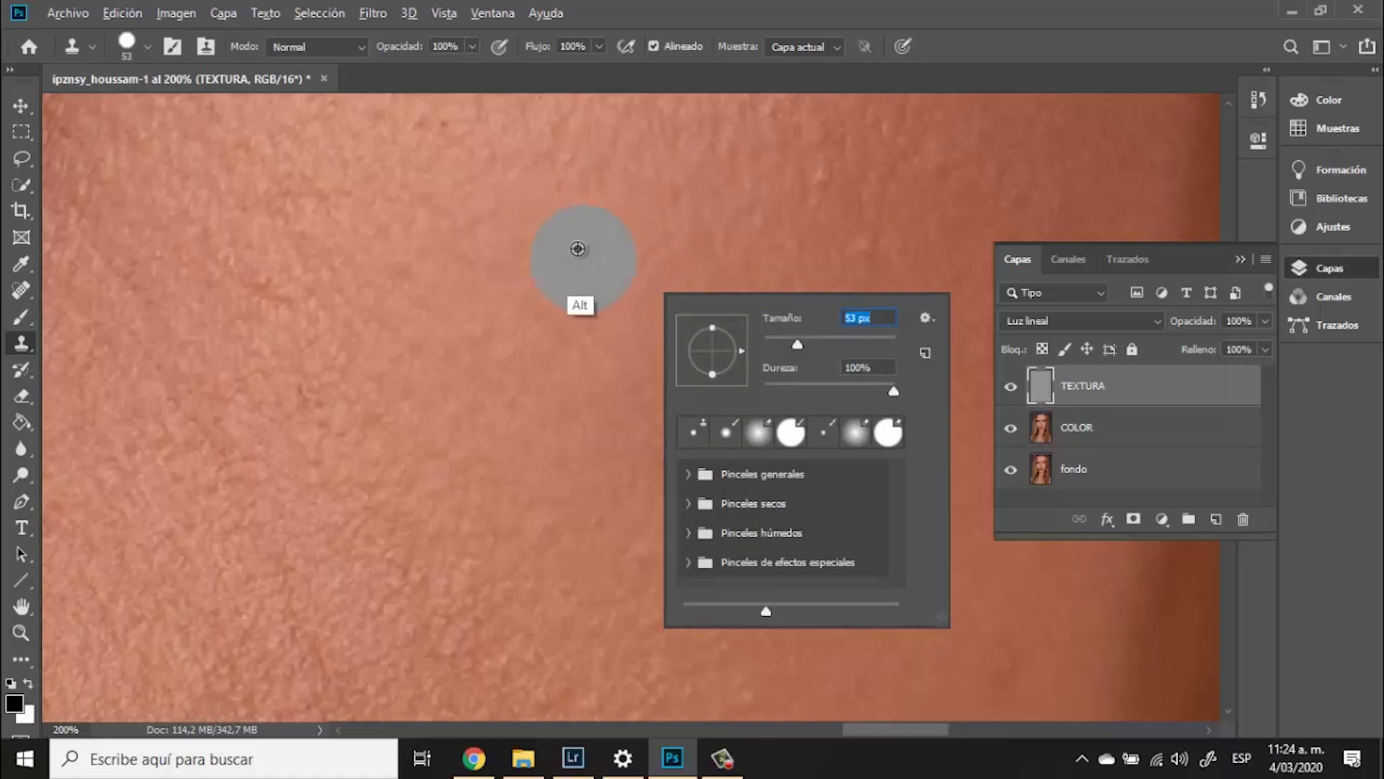
left_click(577, 246, "alt")
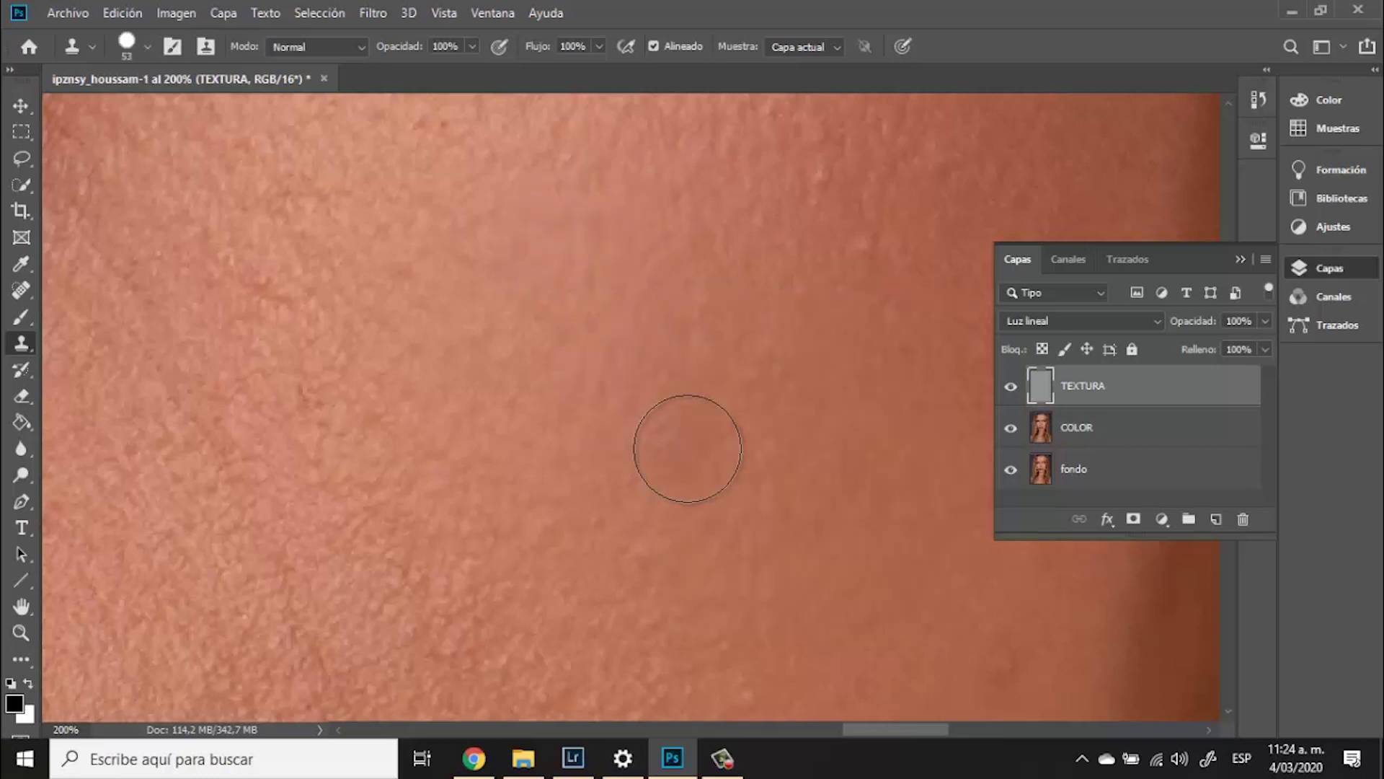
left_click(662, 412)
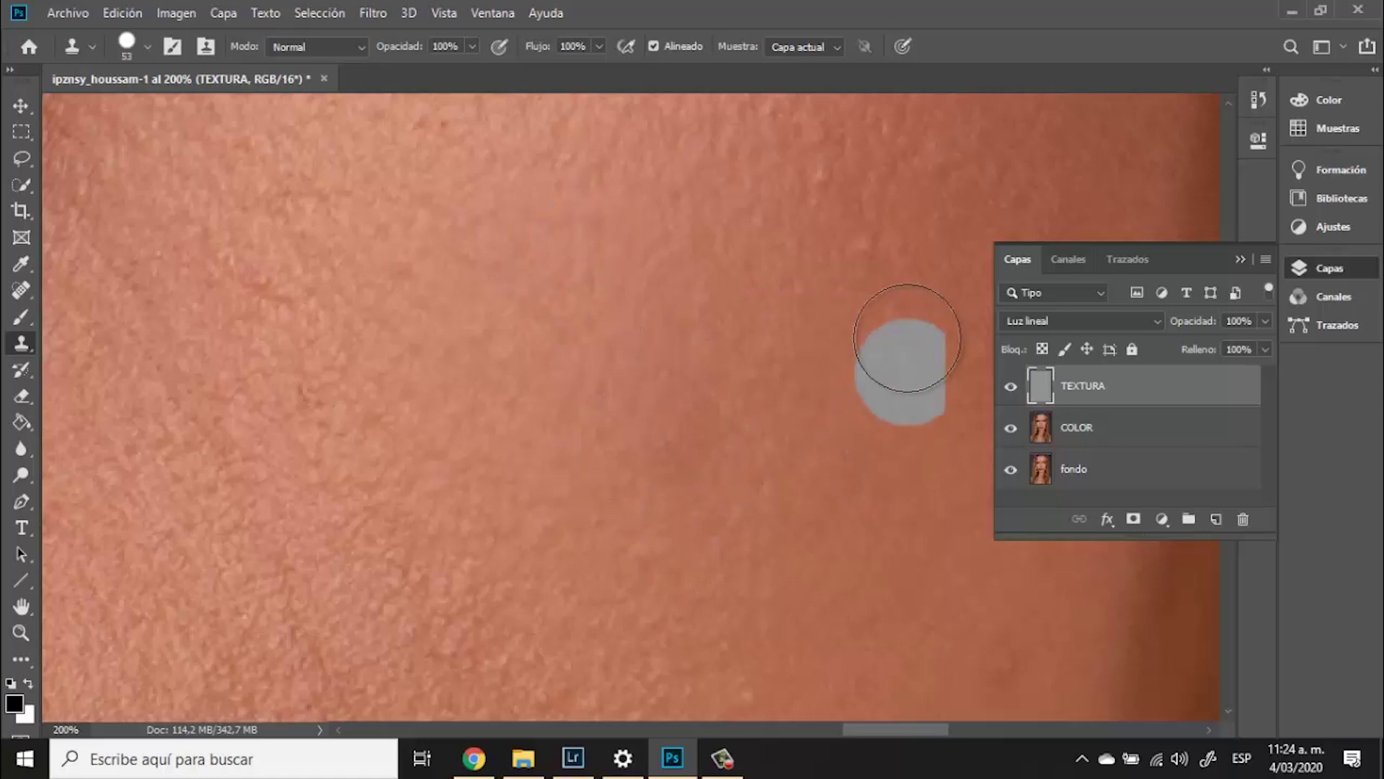
left_click(670, 322, "alt")
left_click(633, 352)
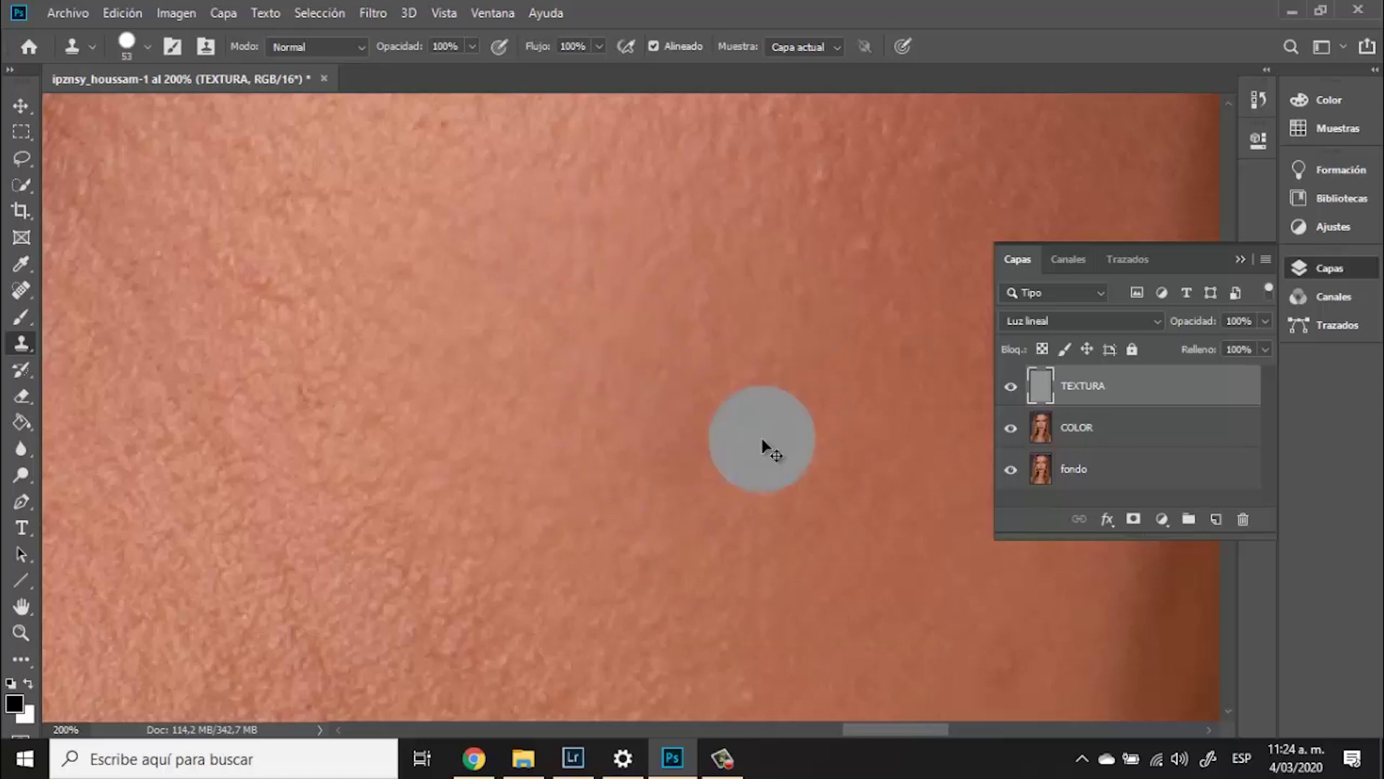
Hide the TEXTURA layer and make COLOR active, with the cheek framed at 100% zoom
key("ctrl+minus")
key("ctrl+minus")
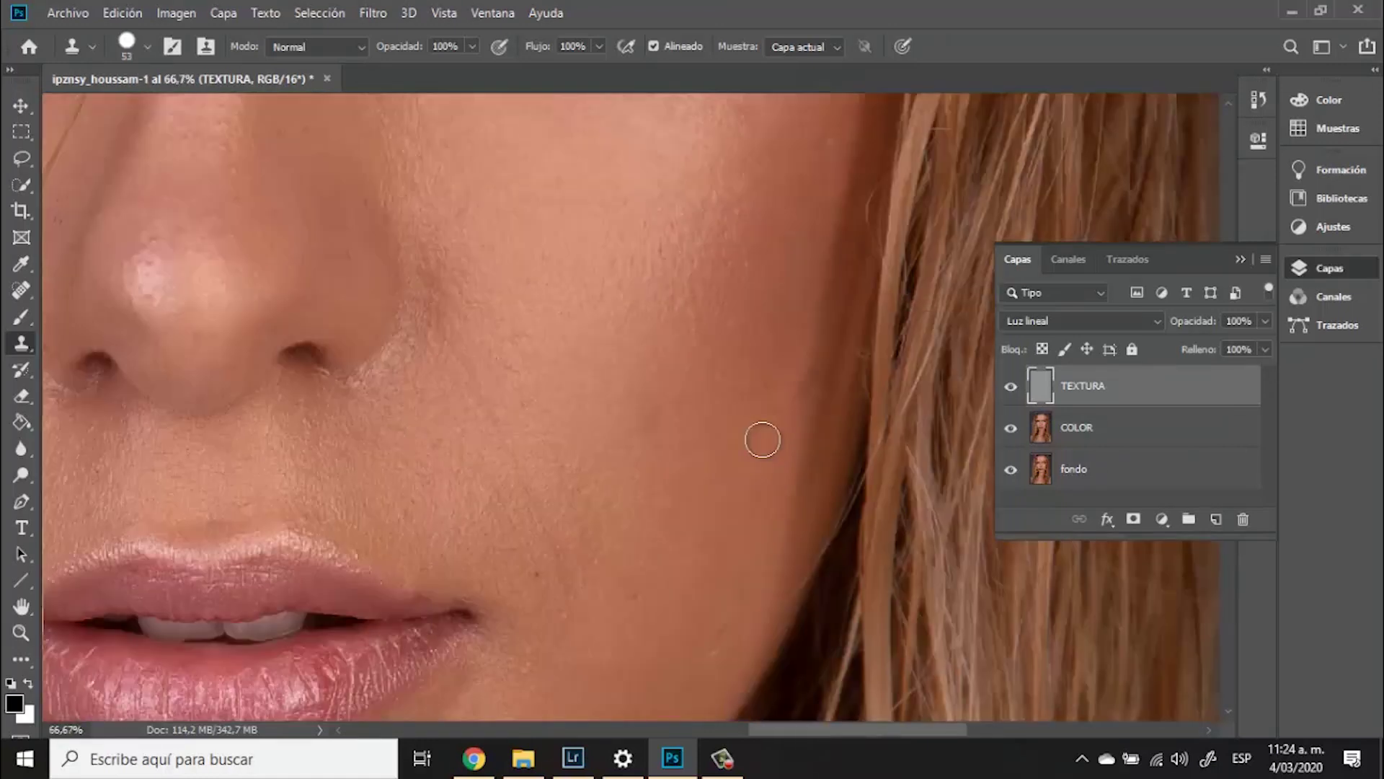
left_click(1012, 388)
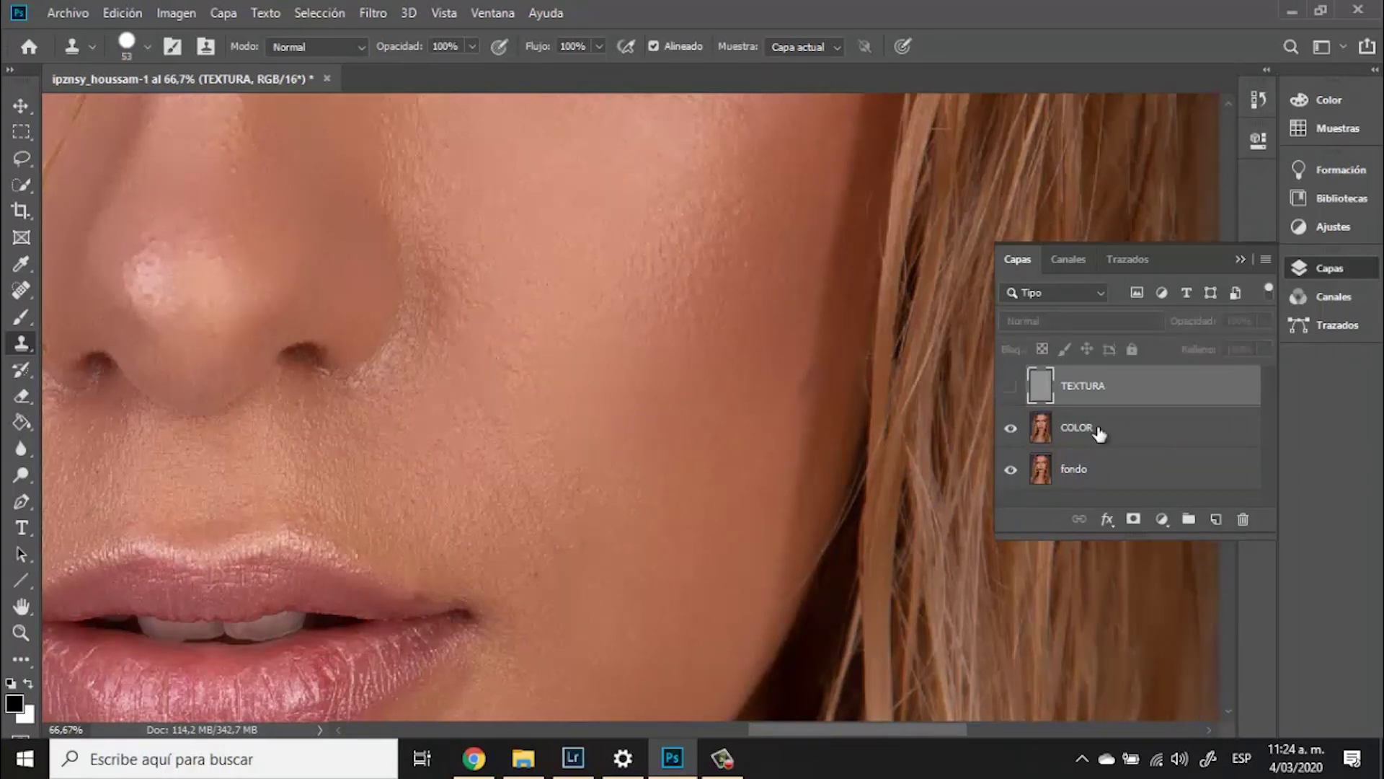
left_click(1099, 431)
key("ctrl+plus")
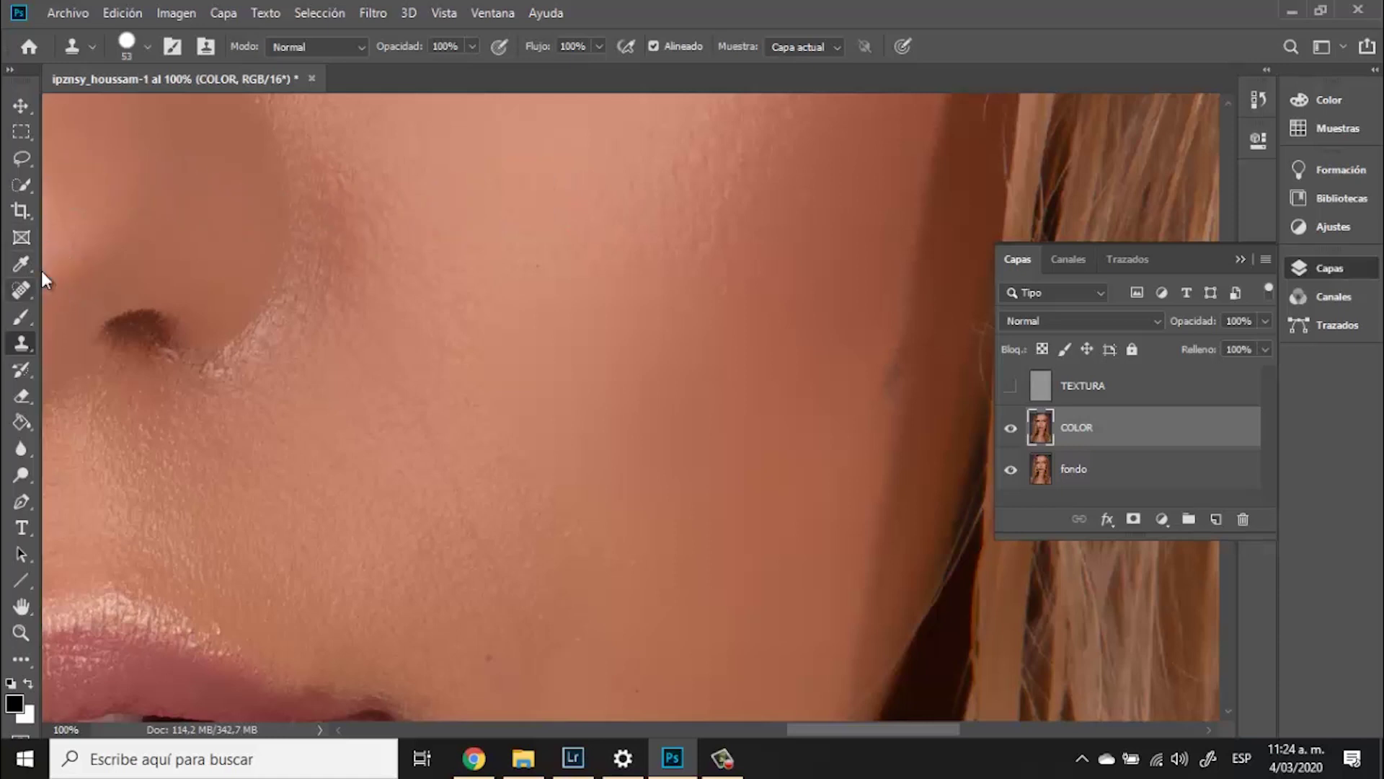
Outline the darker area in the middle of the cheek on the COLOR layer with the Patch tool
left_click(28, 286)
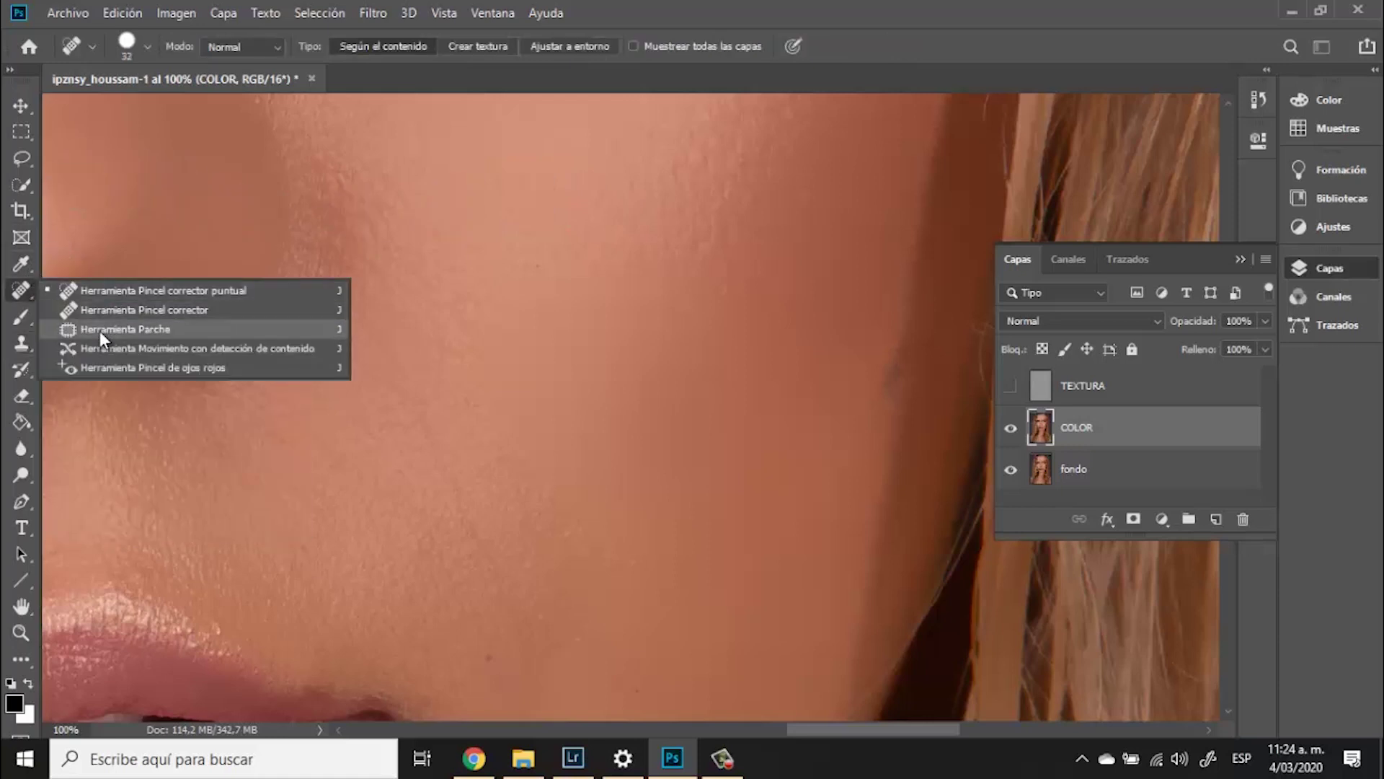
left_click(99, 329)
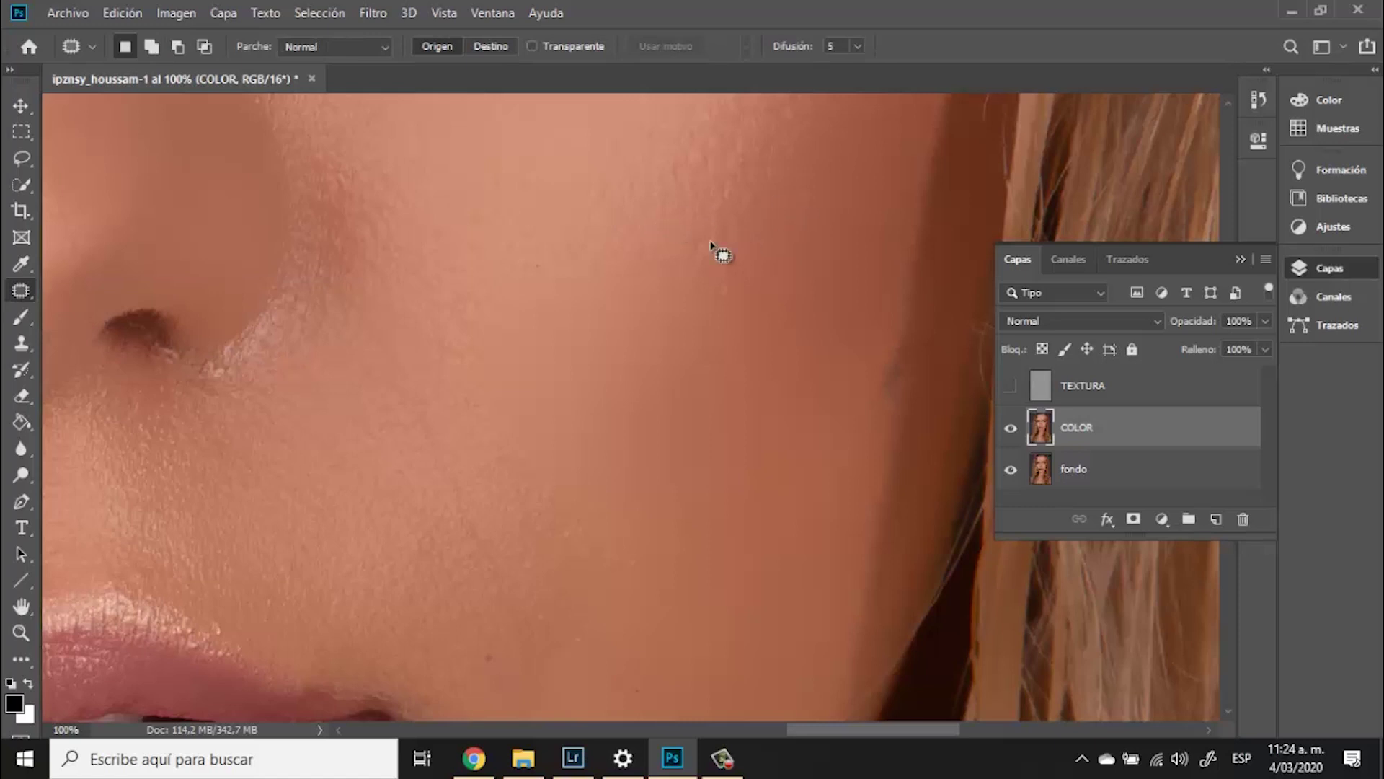
mouse_move(645, 229)
left_mouse_down()
mouse_move(496, 303)
mouse_move(459, 414)
mouse_move(505, 516)
left_mouse_up()
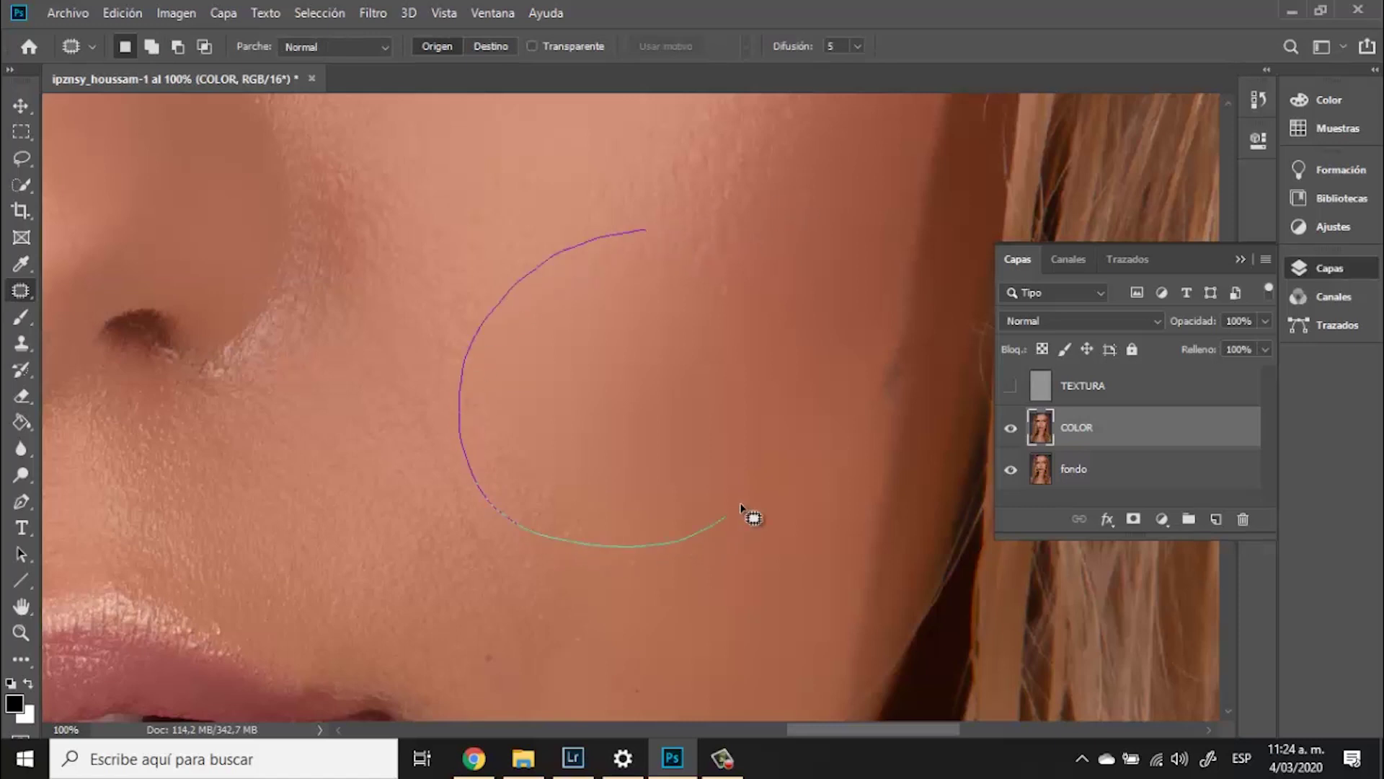
mouse_move(753, 518)
left_mouse_down()
mouse_move(767, 398)
mouse_move(716, 288)
mouse_move(714, 416)
left_mouse_up()
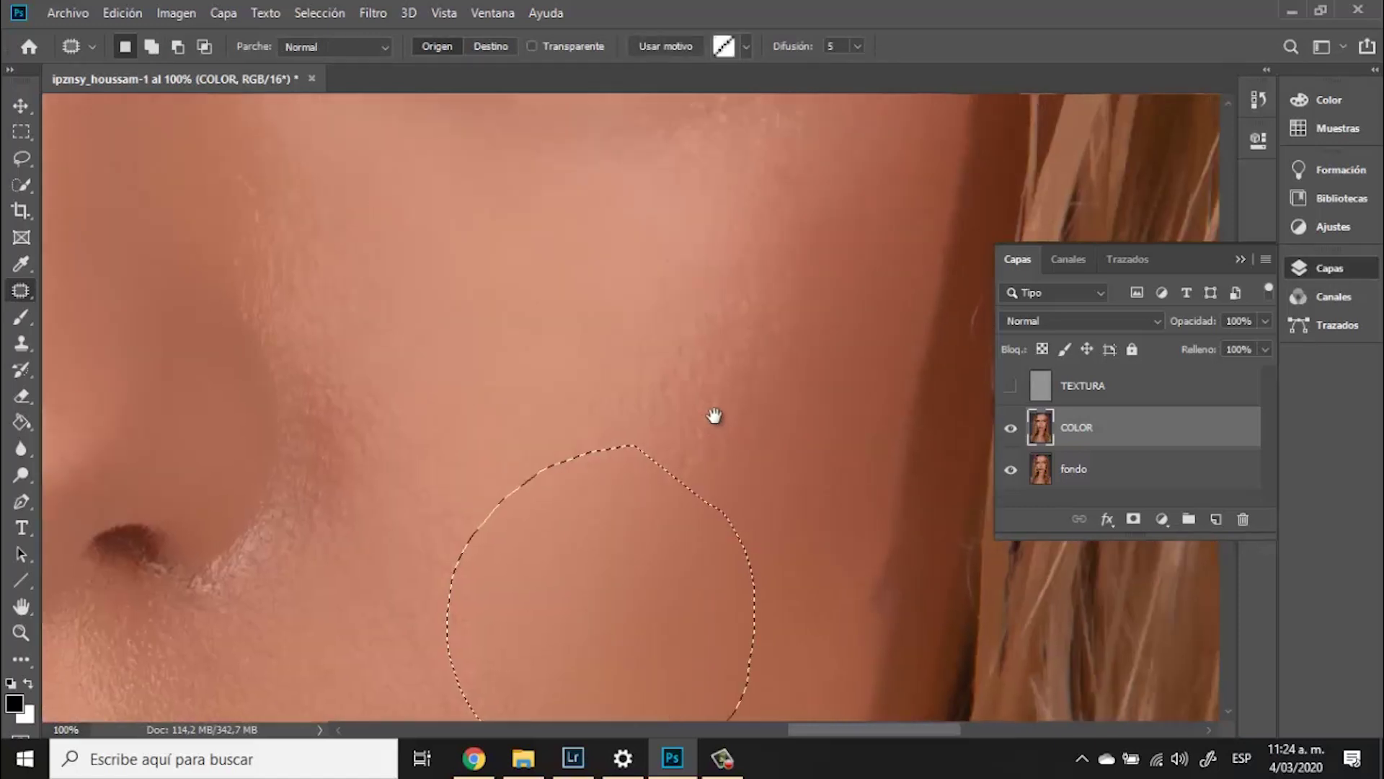
Try patching the outlined cheek area with the lighter skin above it, and undo the patch
left_click_drag(642, 581, 732, 272)
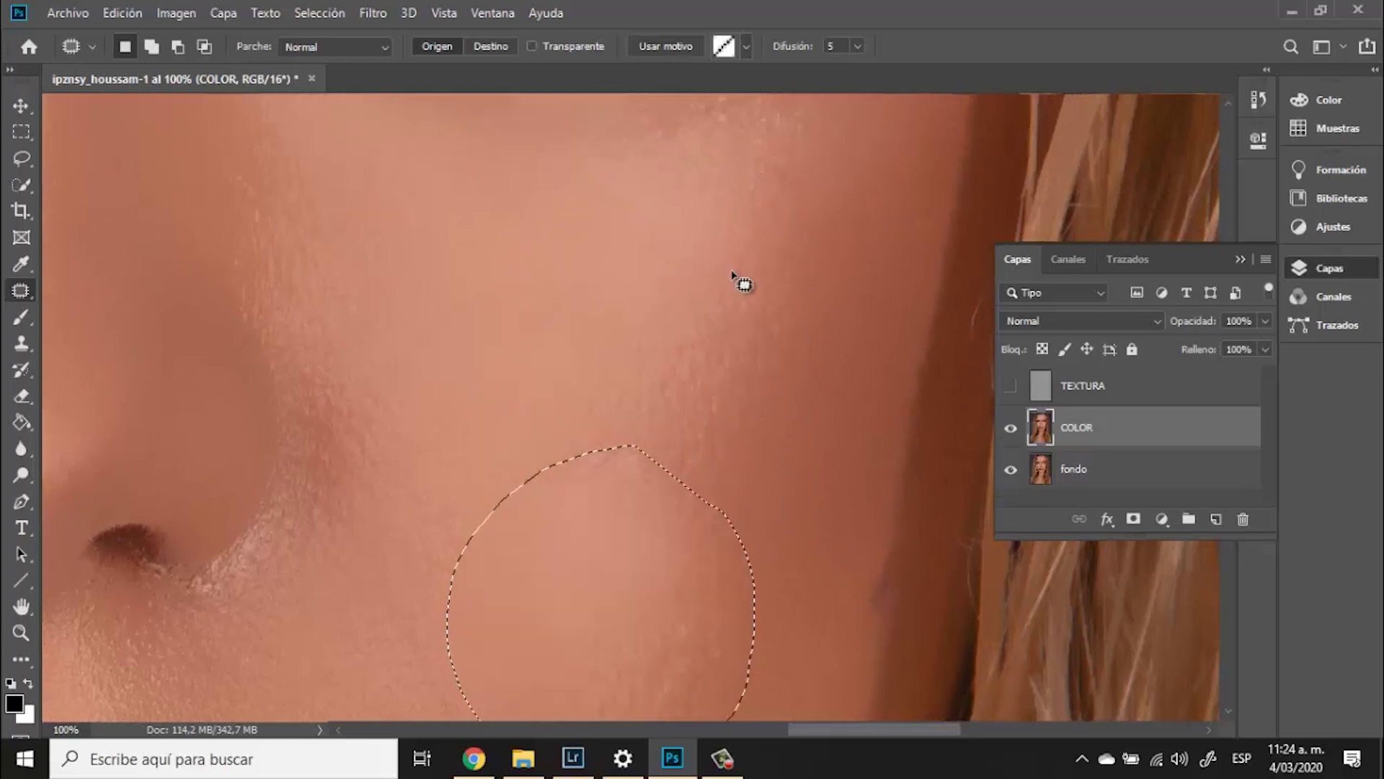
key("ctrl+d")
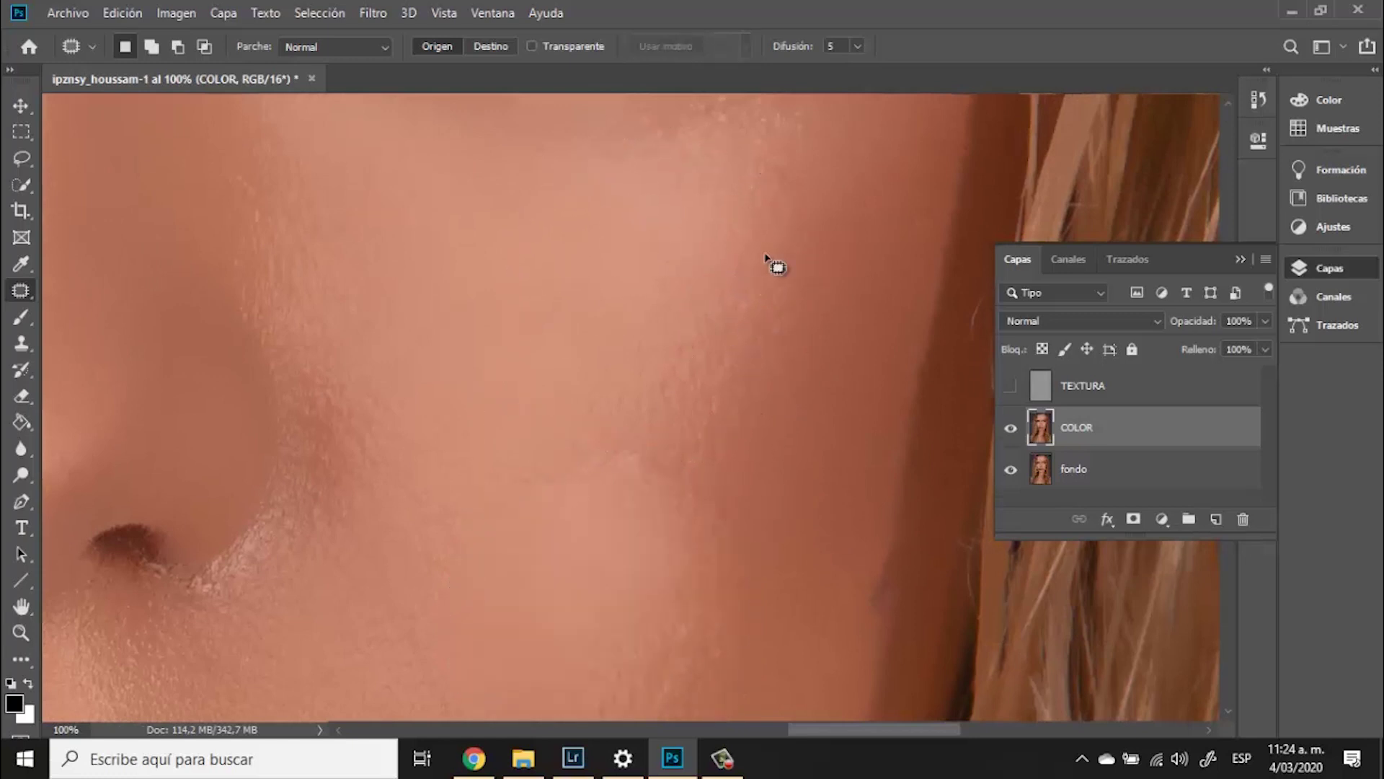
key("ctrl+z")
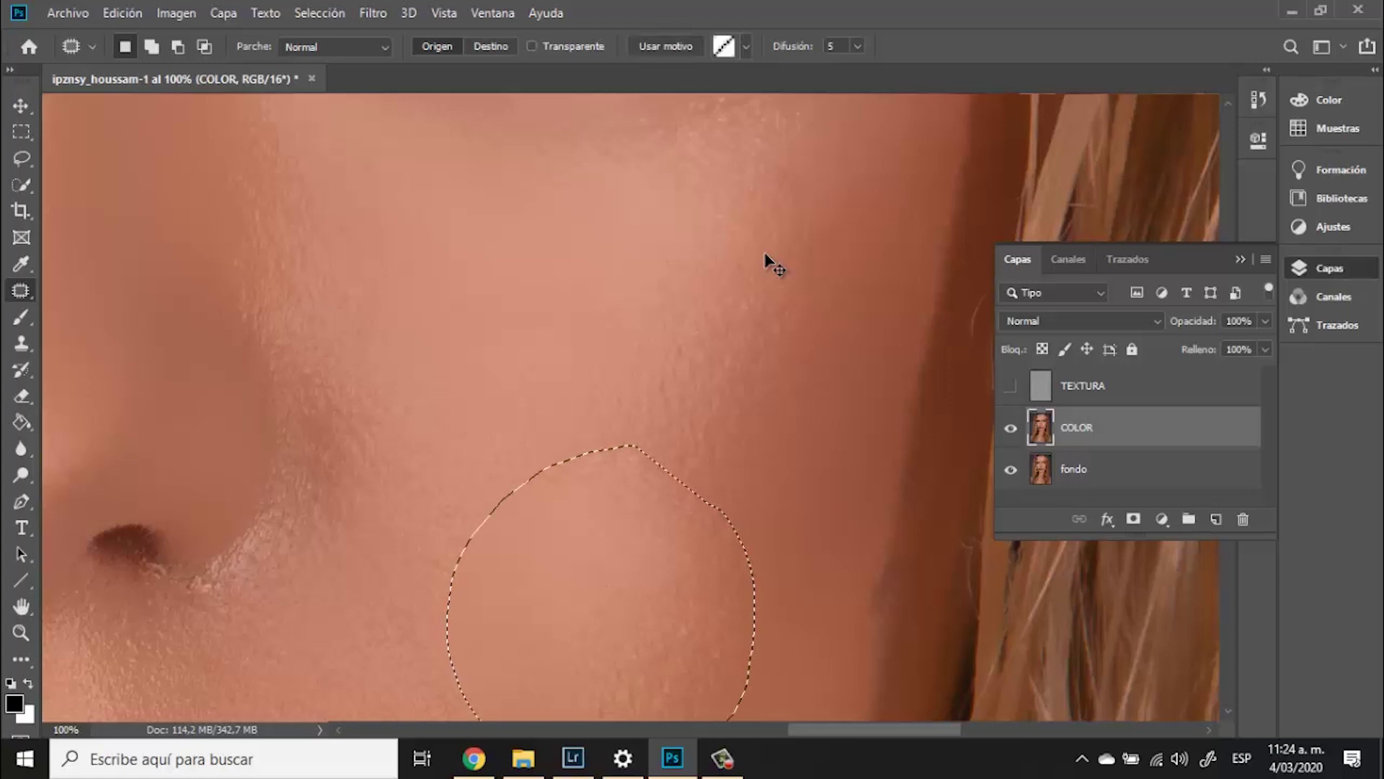
Feather the cheek selection by 50 pixels, patch it with nearby even-toned skin and deselect it
key("ctrl+minus")
key("ctrl+minus")
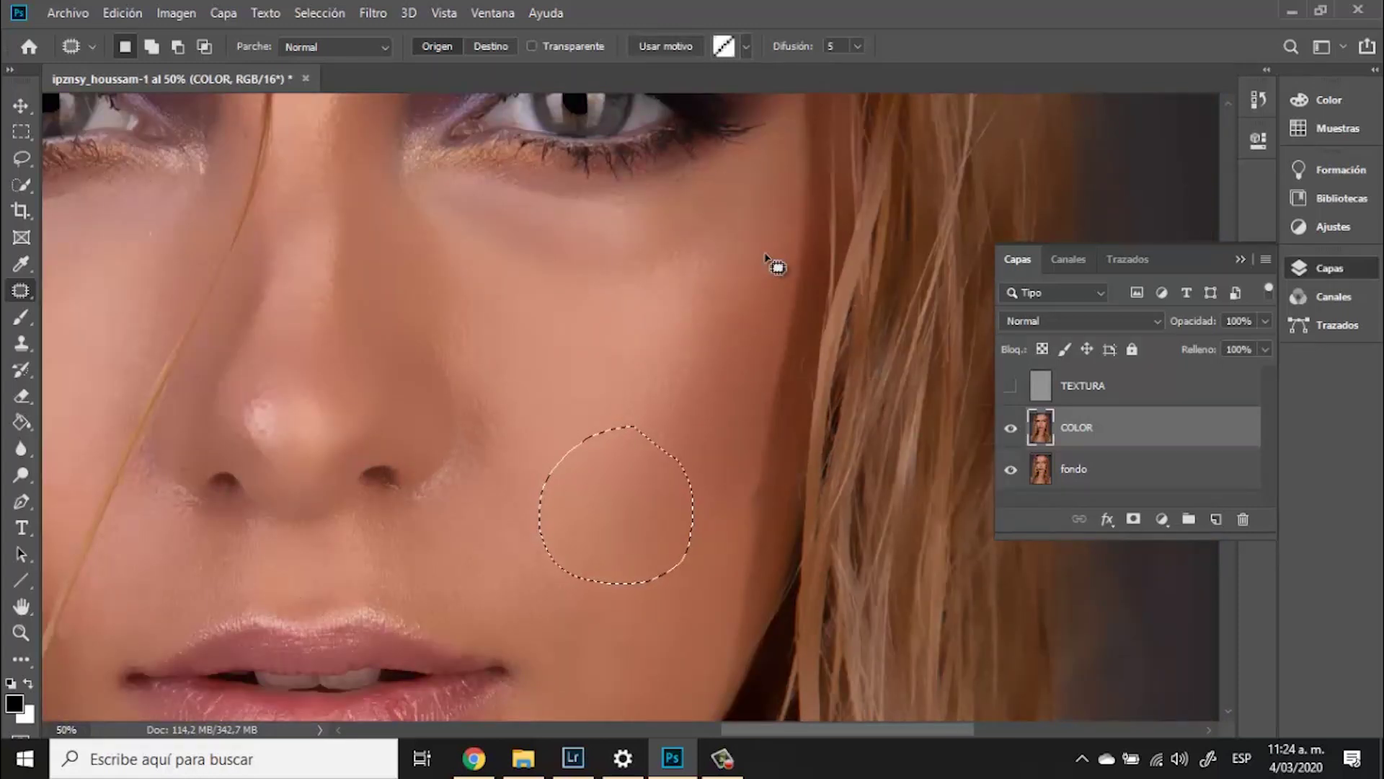
key("shift")
key("shift+F6")
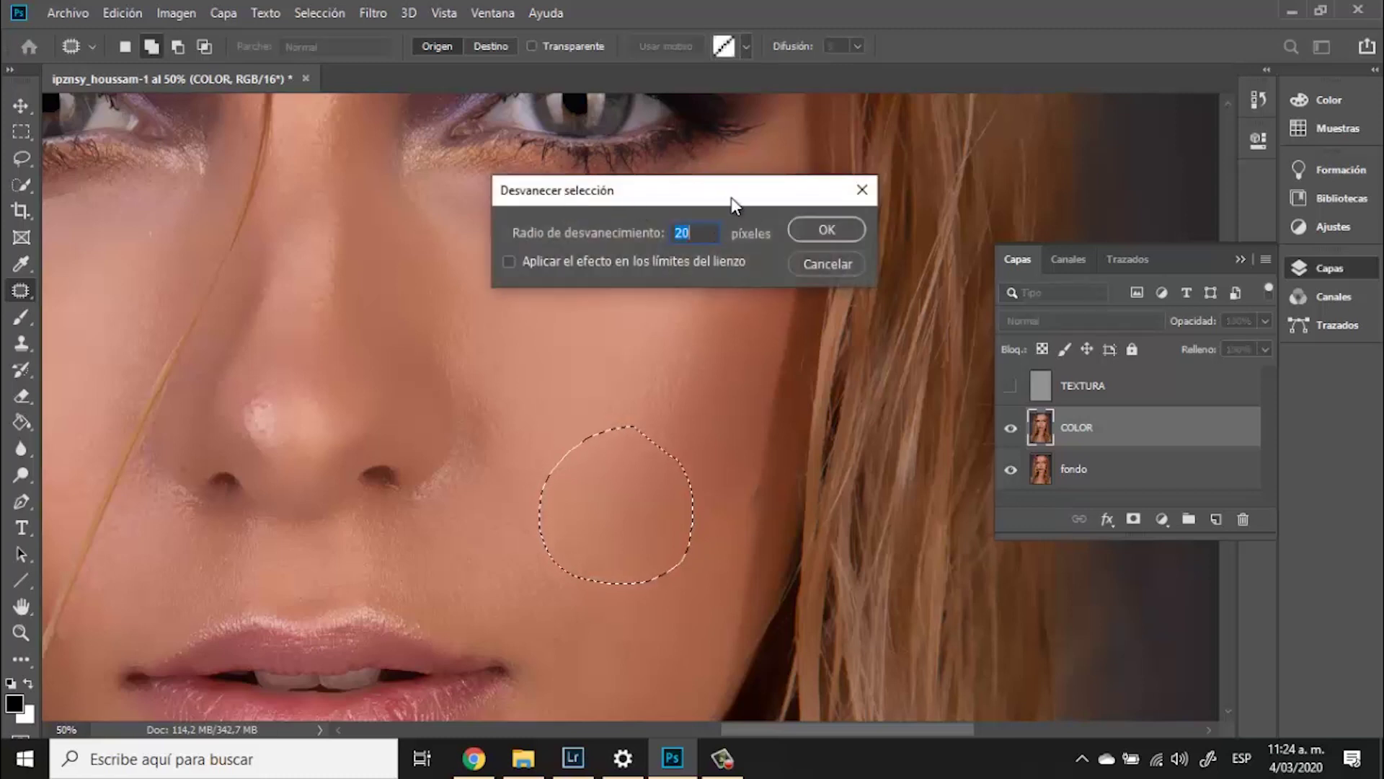
key("Return")
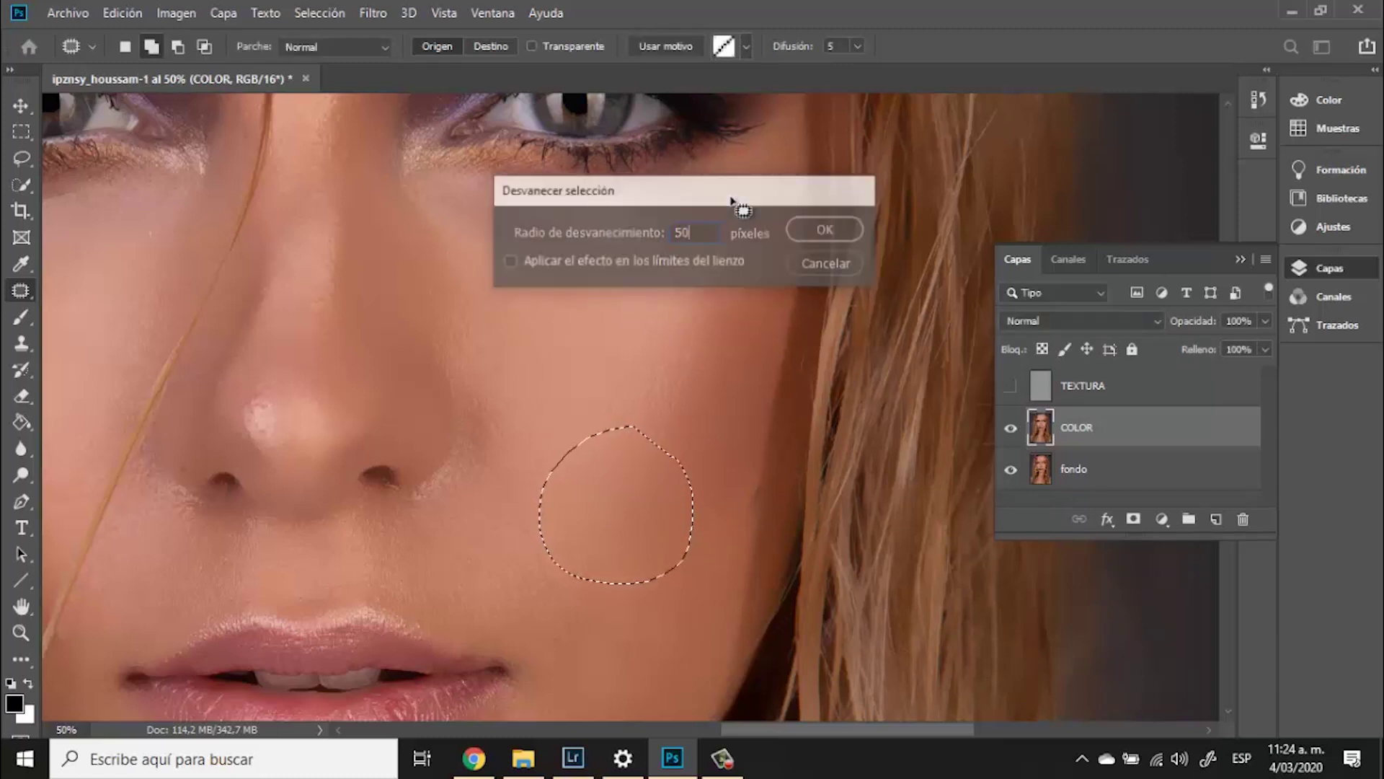
mouse_move(546, 437)
left_mouse_down()
mouse_move(628, 517)
mouse_move(645, 398)
mouse_move(711, 457)
mouse_move(686, 450)
left_mouse_up()
key("ctrl+d")
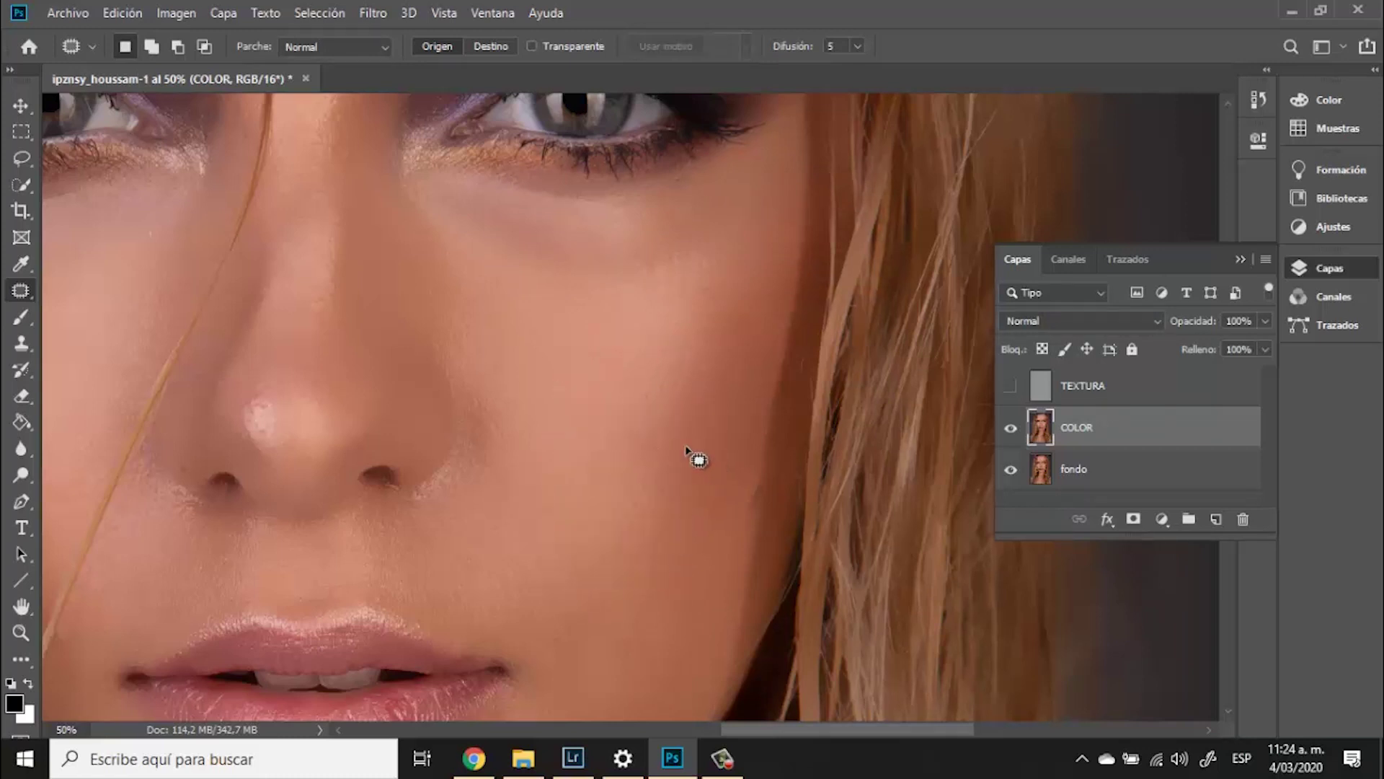
Show TEXTURA, make it the active layer, and set the Clone Stamp brush size to 6 px
left_click(1011, 388)
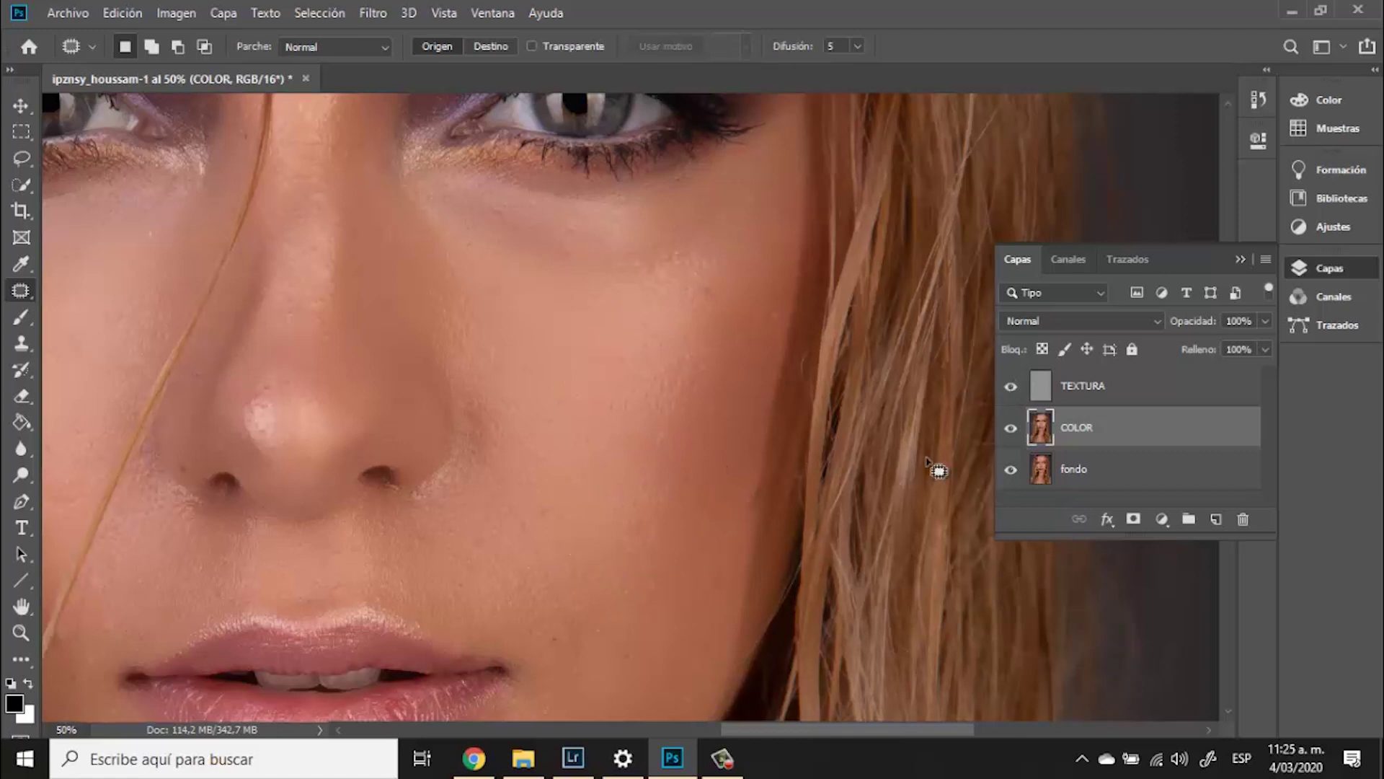
left_click(1089, 388)
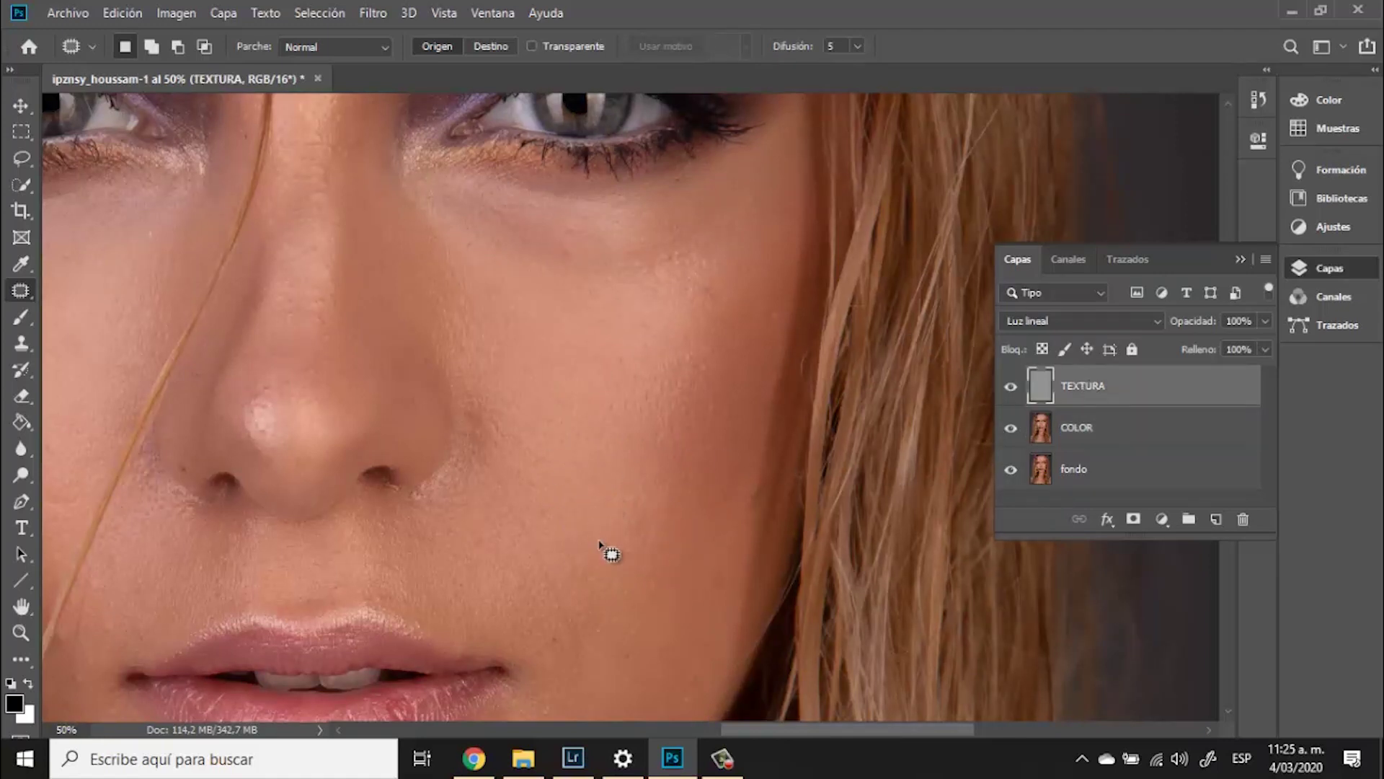
scroll(705, 390, "up", 1)
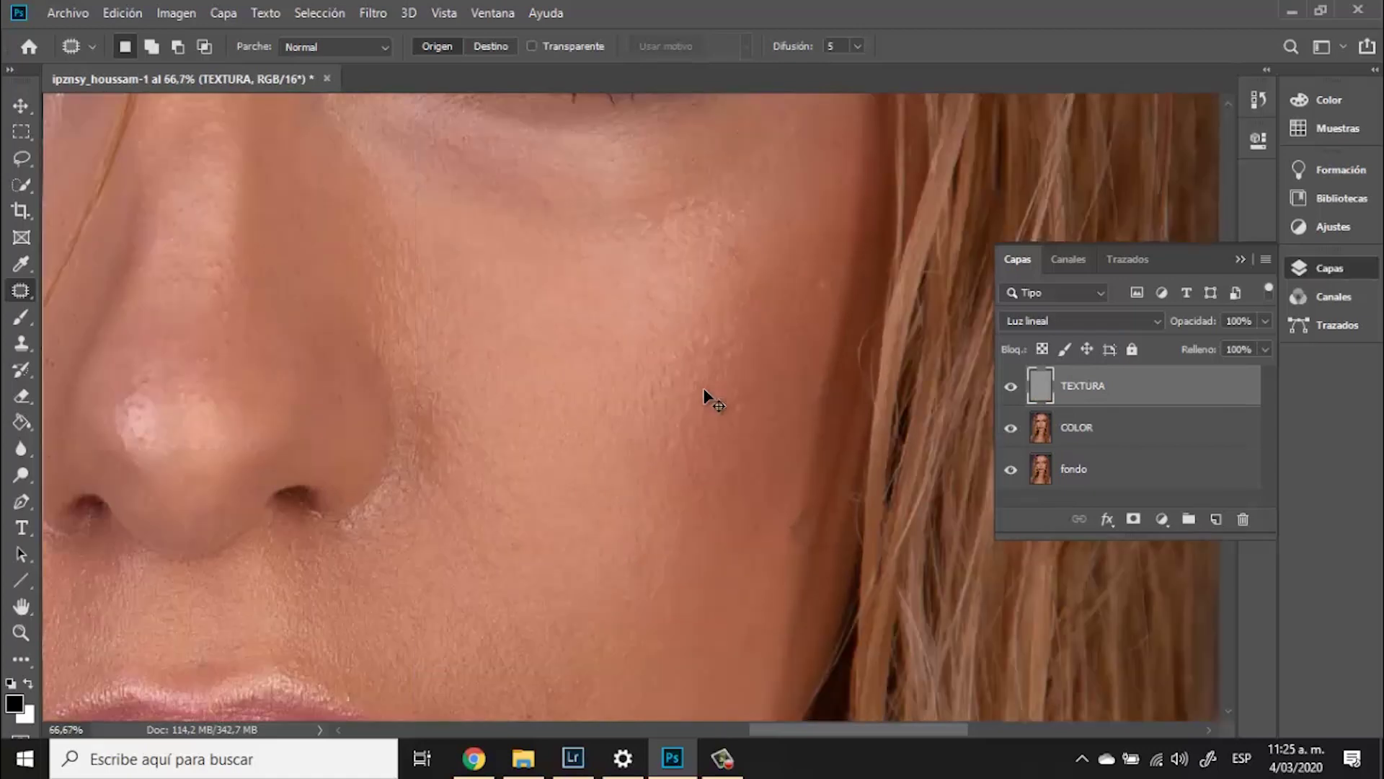
left_click_drag(631, 418, 566, 272)
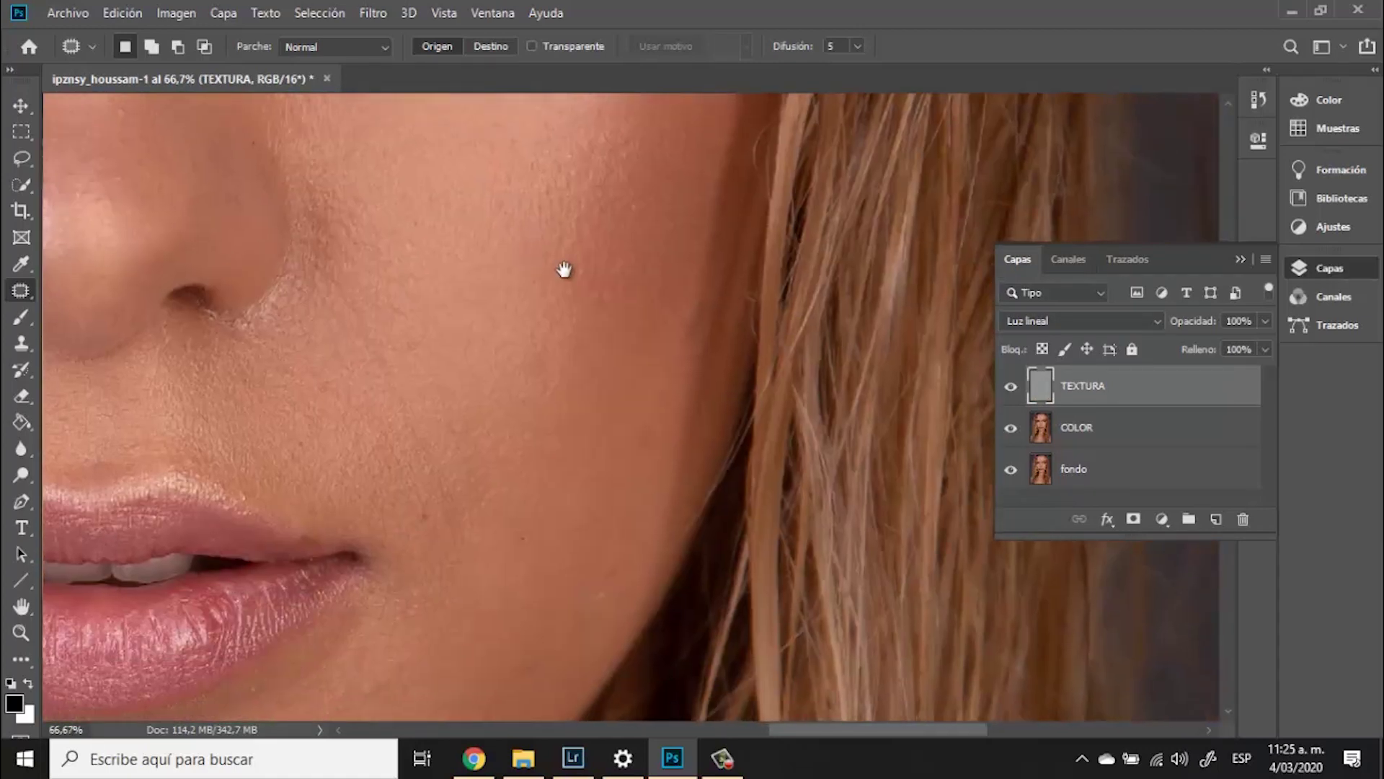
key("s")
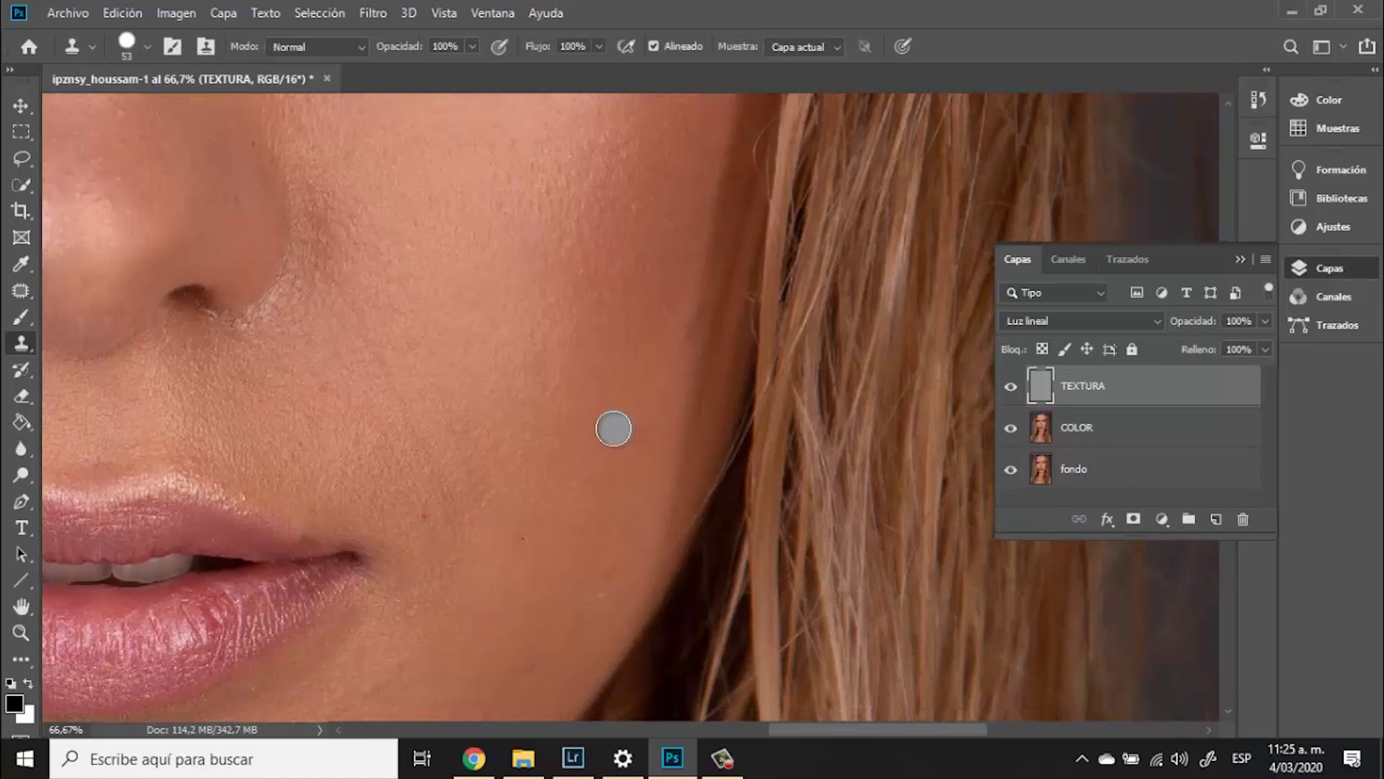
right_click(612, 429)
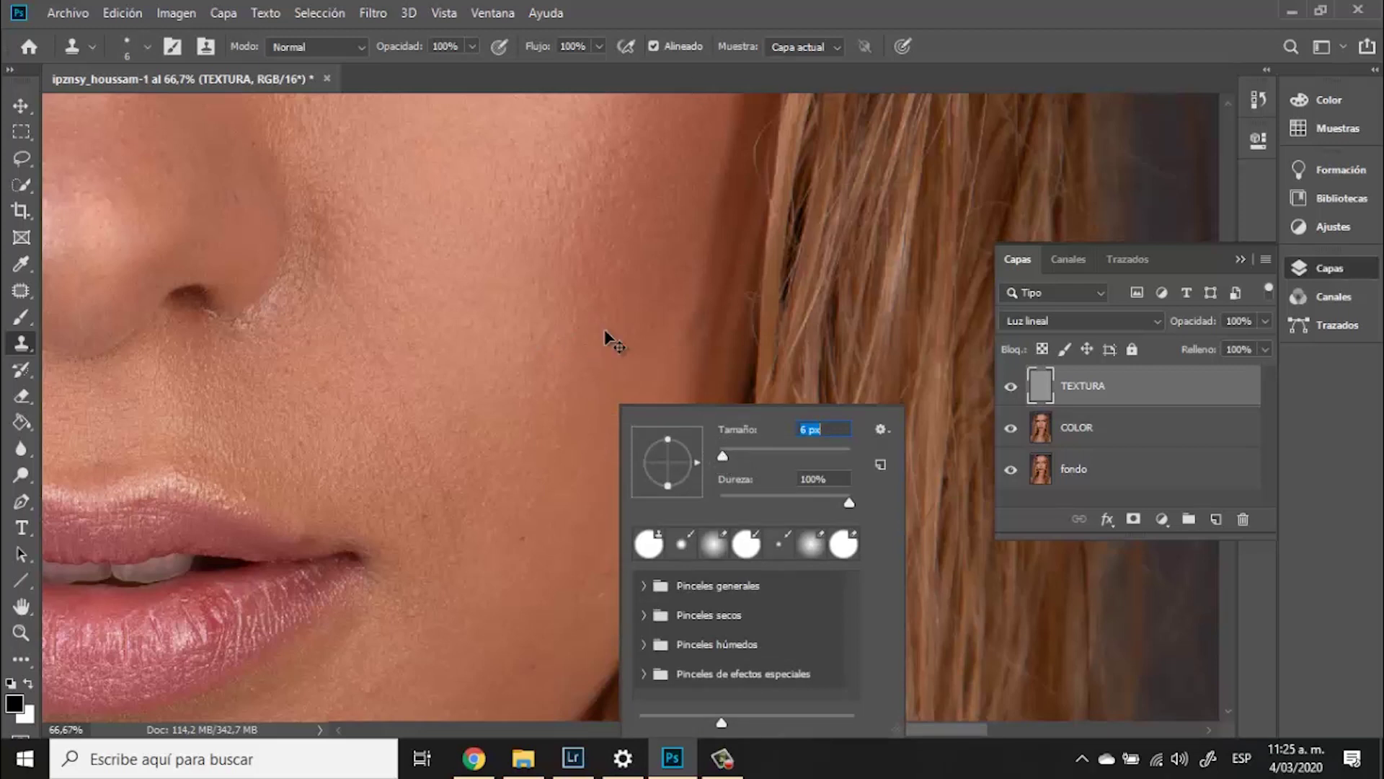
key("Return")
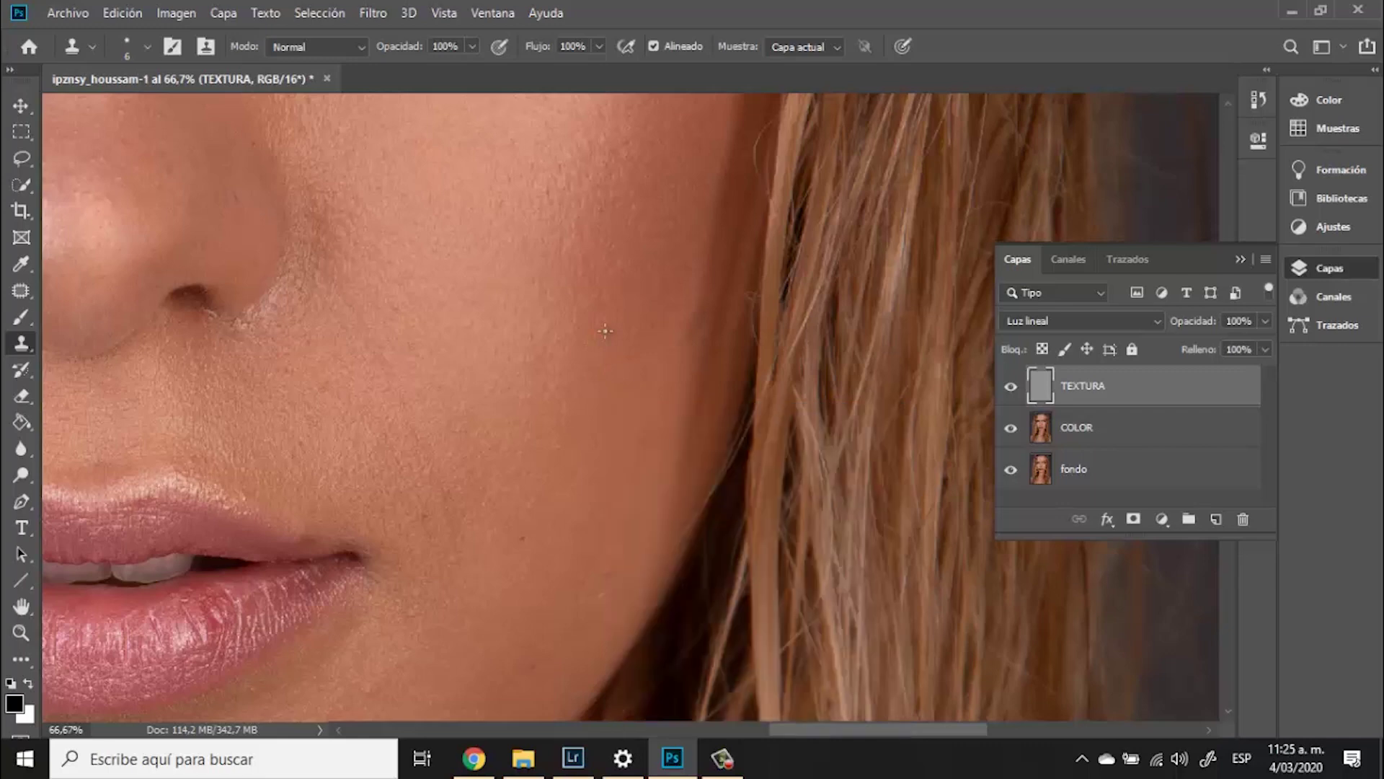
Clone clean skin texture over the small marks on the outer cheek and the dark spot near the mouth corner
scroll(771, 508, "up", 4)
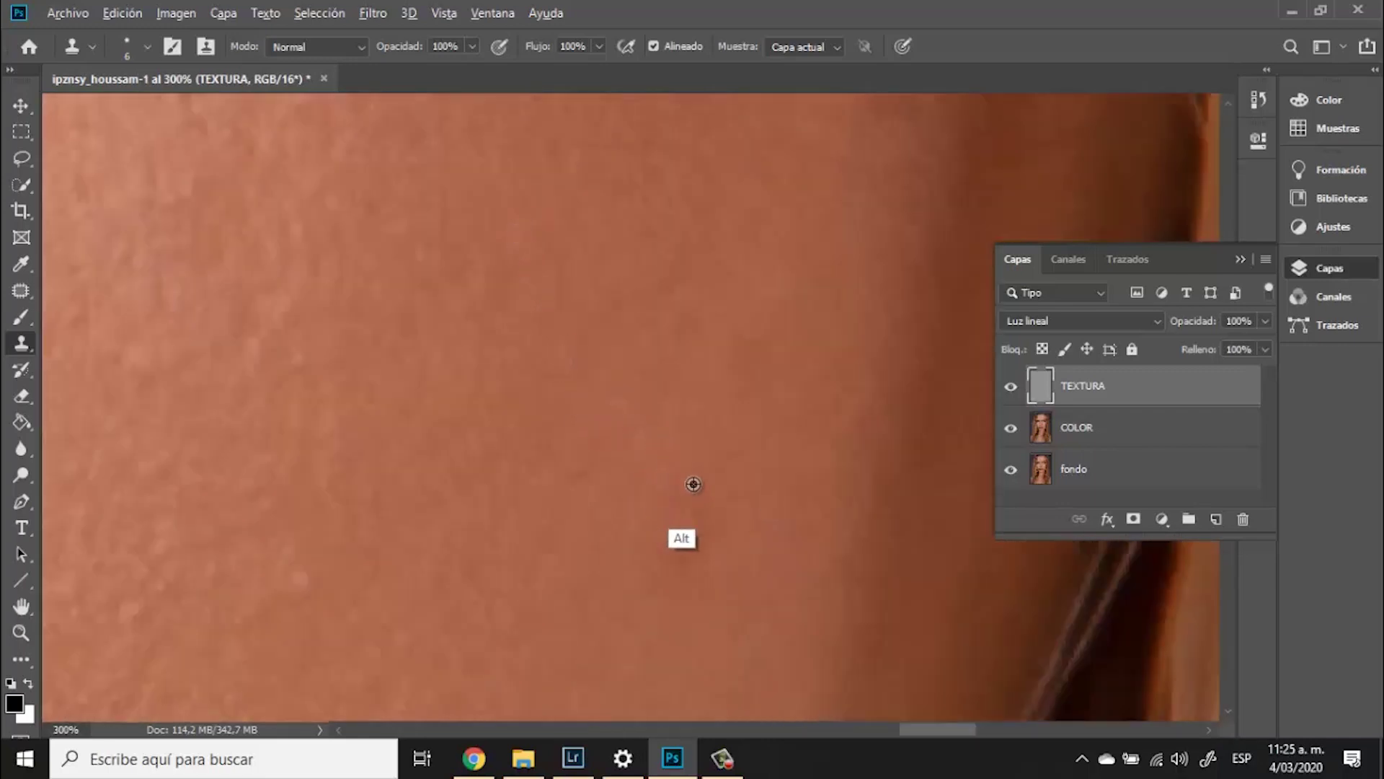
left_click(649, 494, "alt")
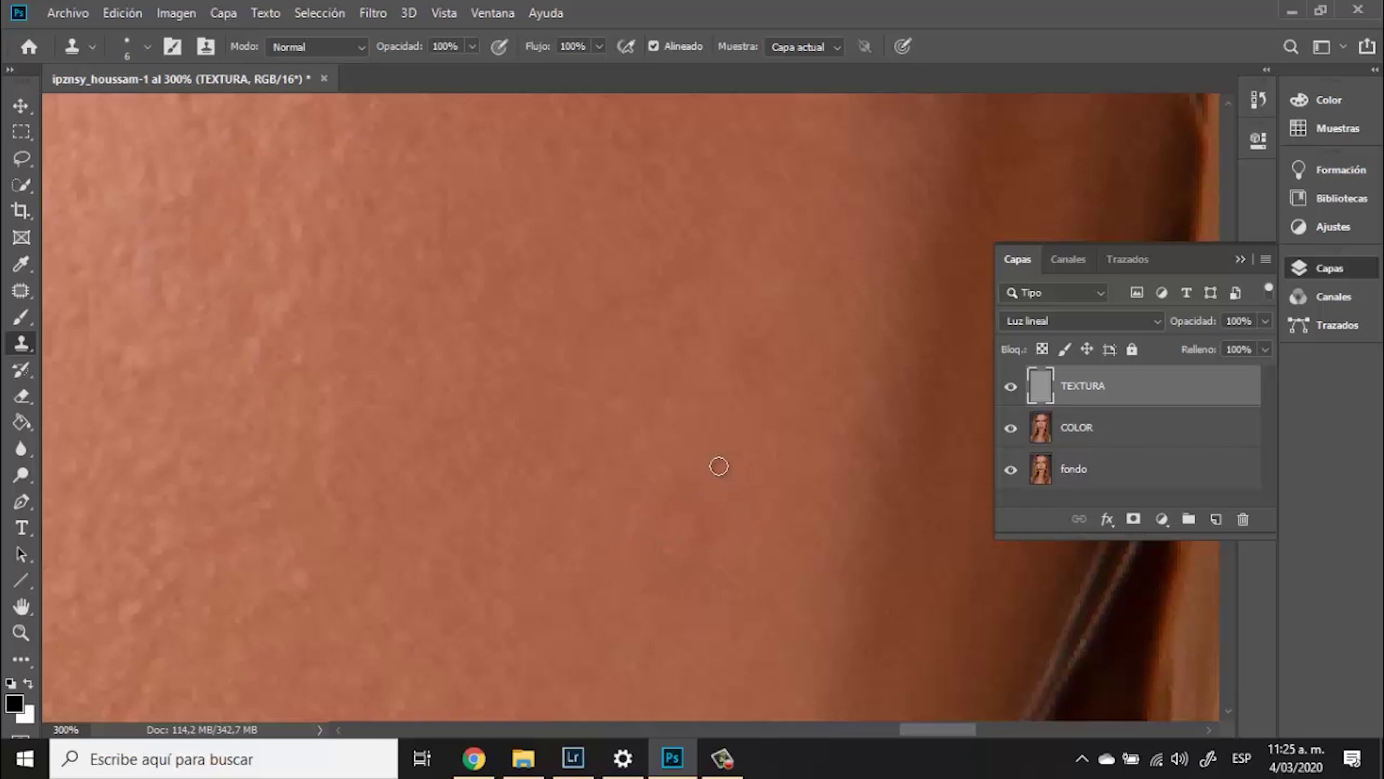
left_click_drag(318, 504, 658, 349)
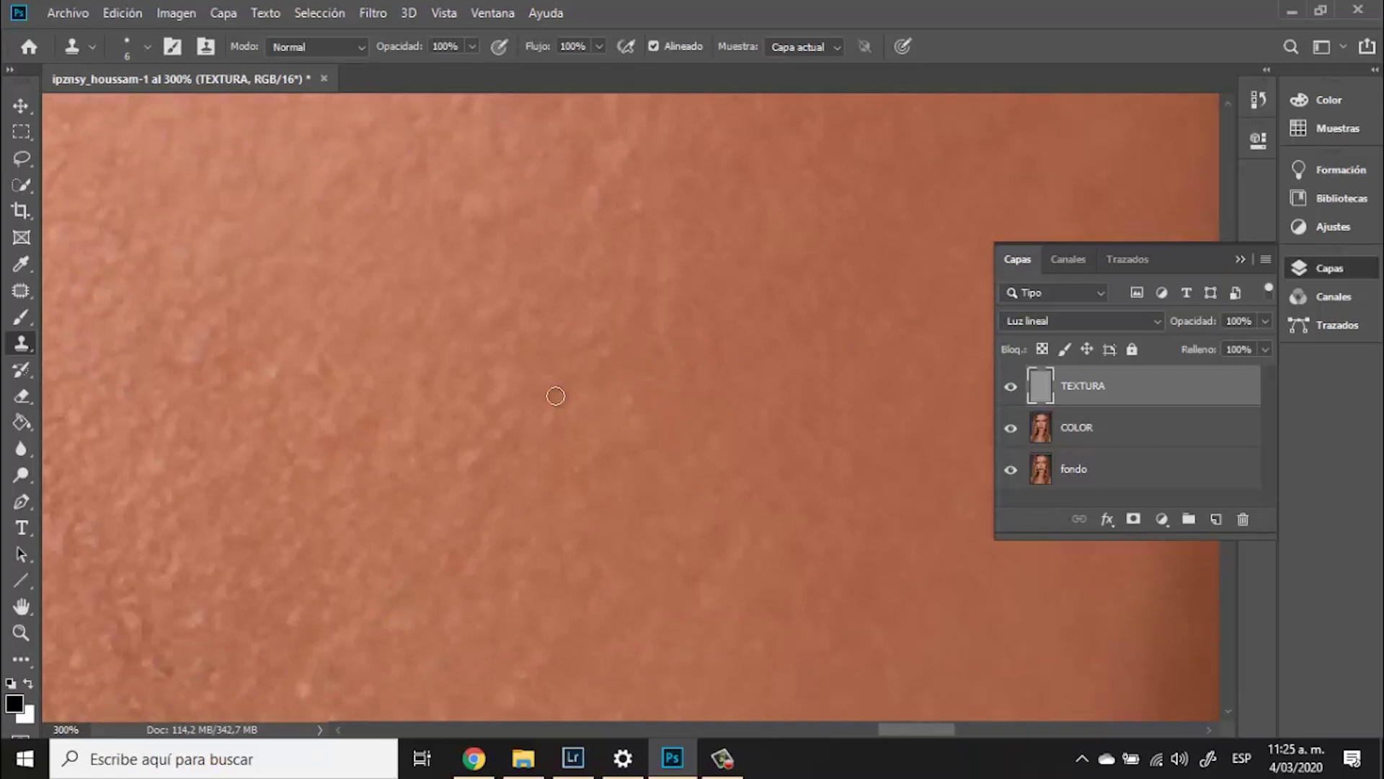
left_click_drag(556, 395, 748, 362)
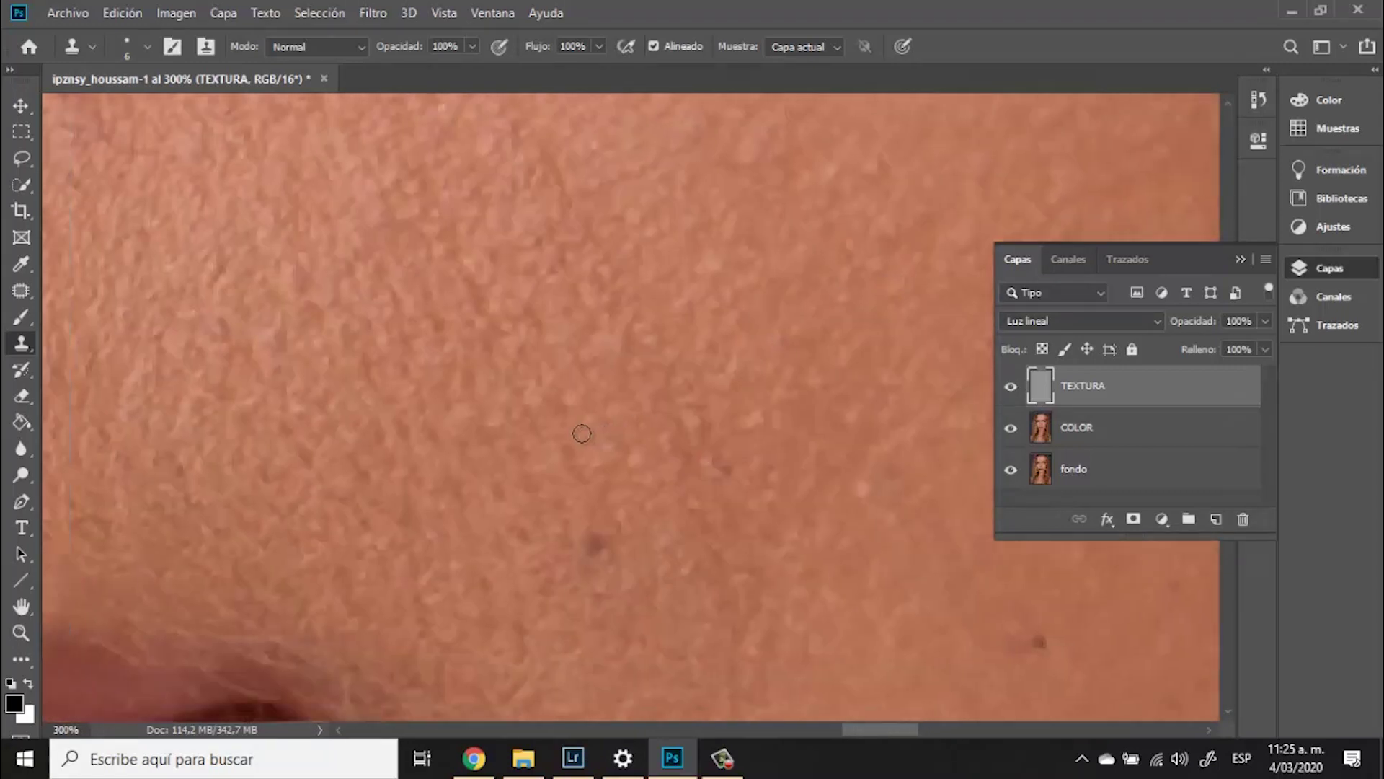
left_click(598, 476, "alt")
left_click(599, 547)
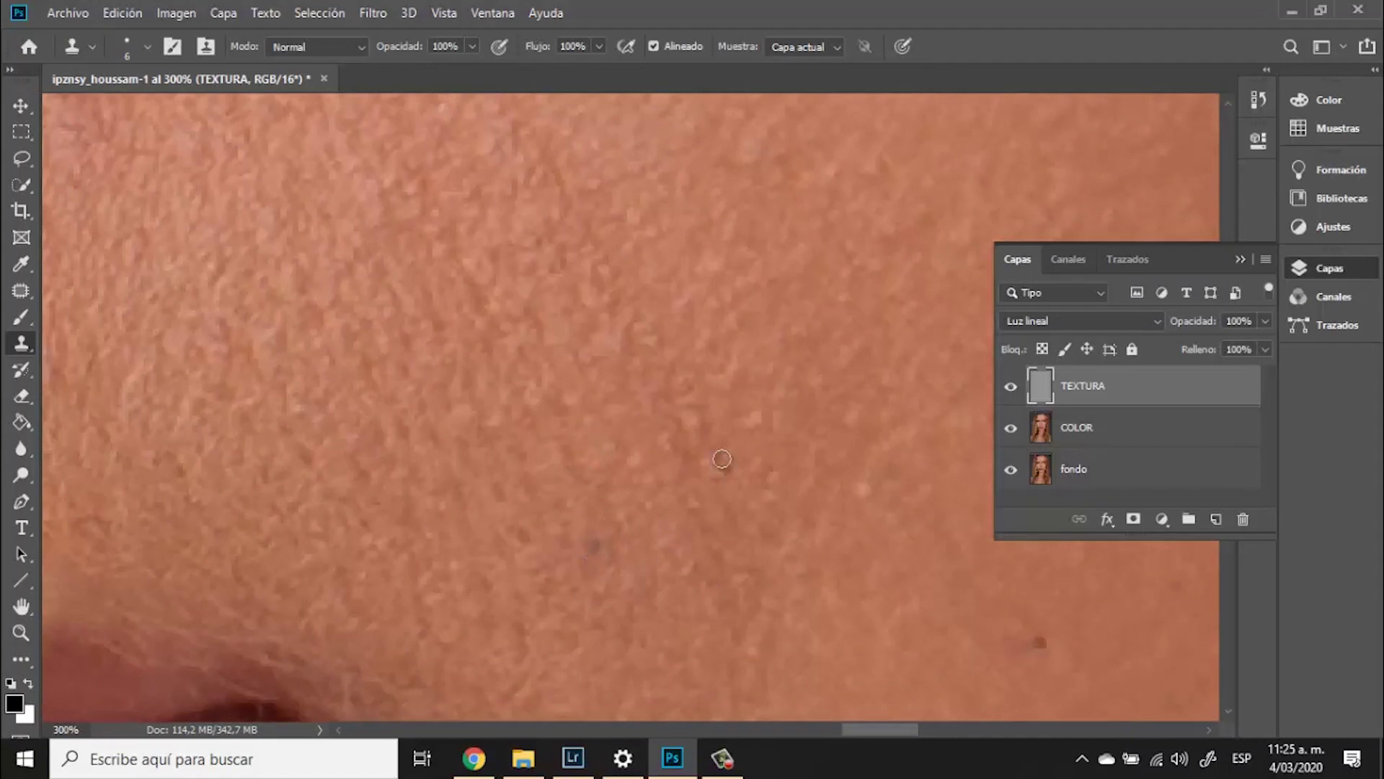
left_click_drag(522, 577, 785, 349)
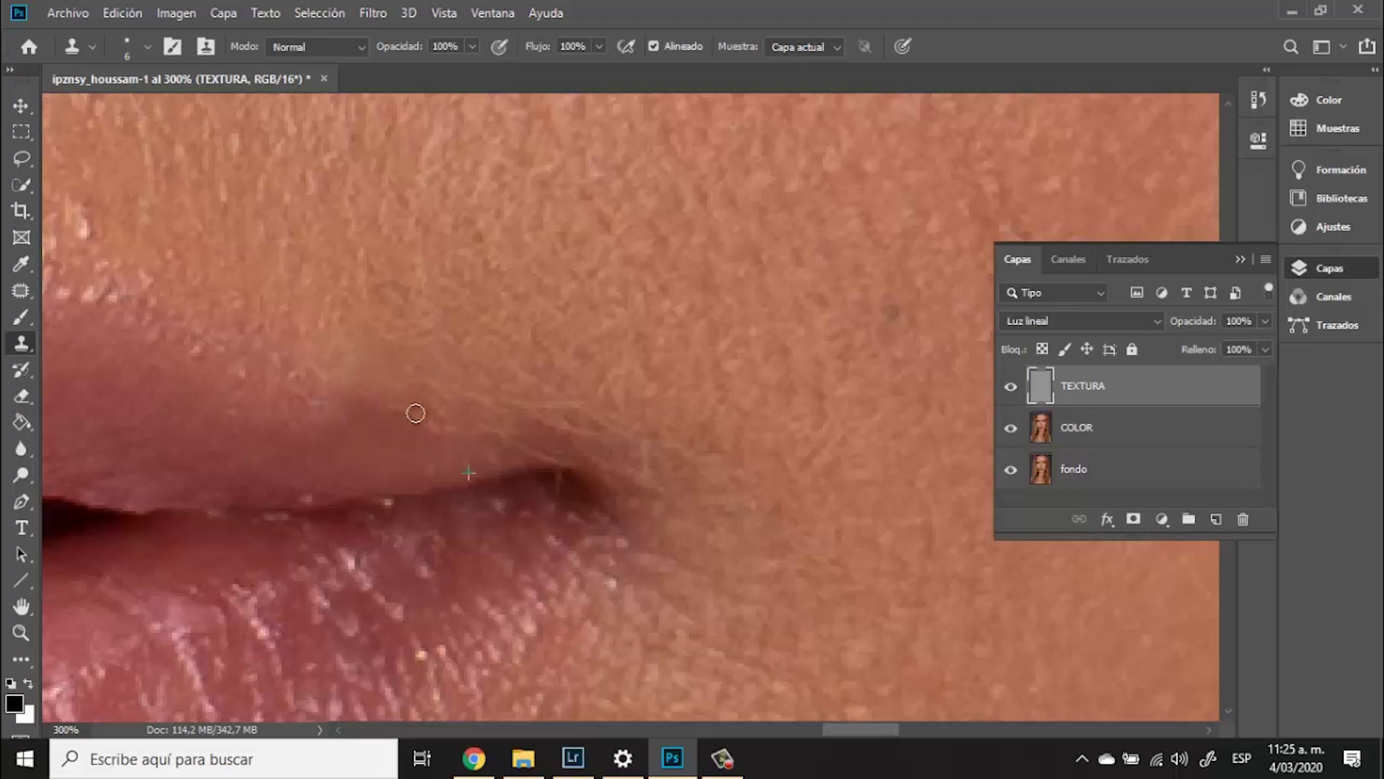
left_click_drag(664, 287, 452, 321)
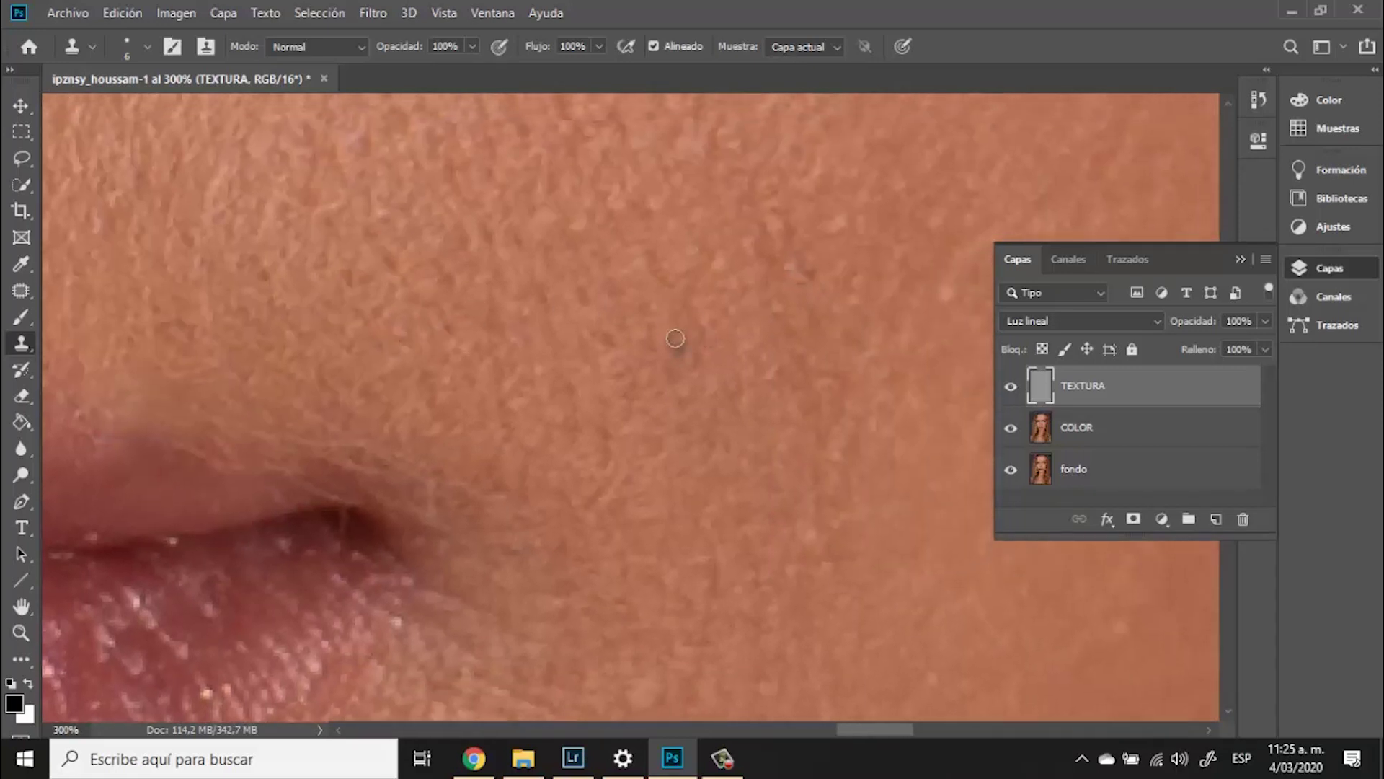
Hide TEXTURA and heal the dark spot near the mouth corner on the COLOR layer with the Spot Healing Brush
left_click(1012, 388)
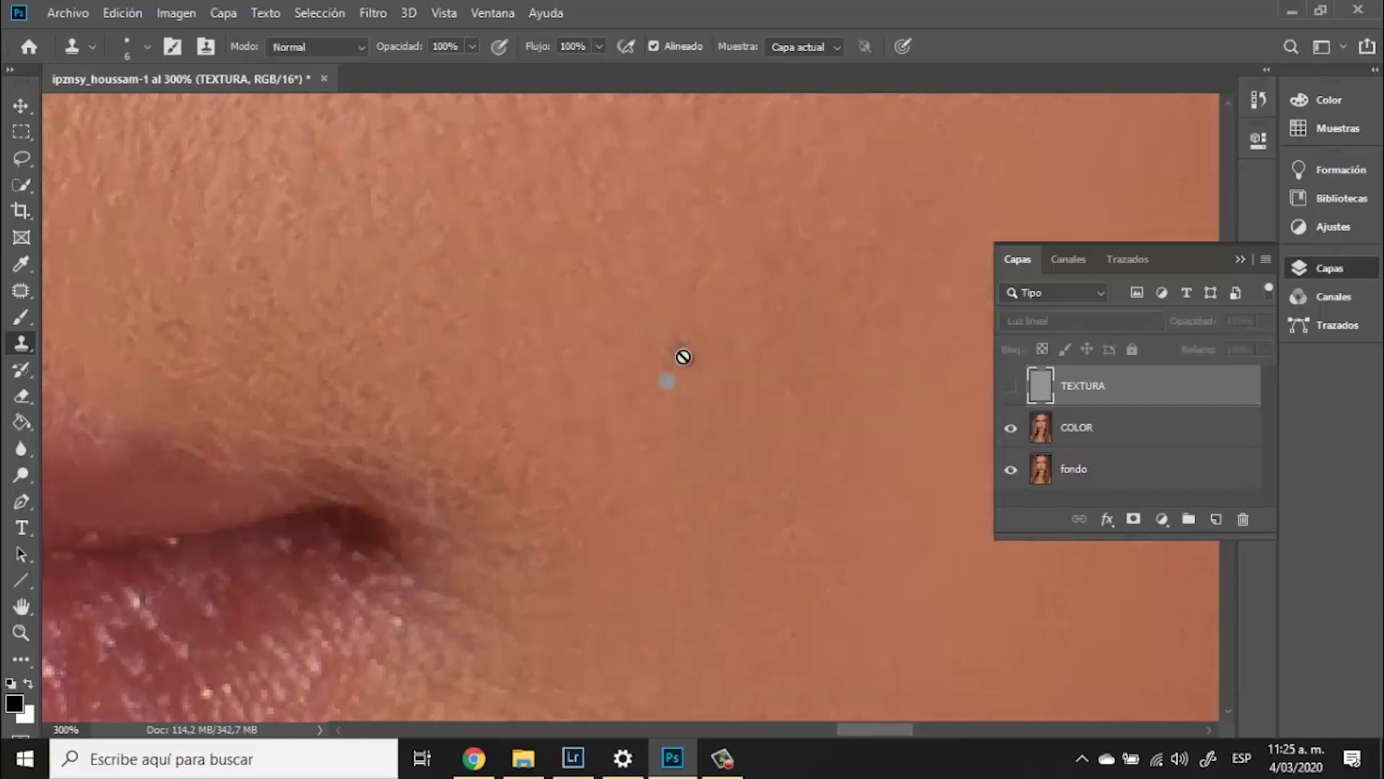
left_click(1094, 426)
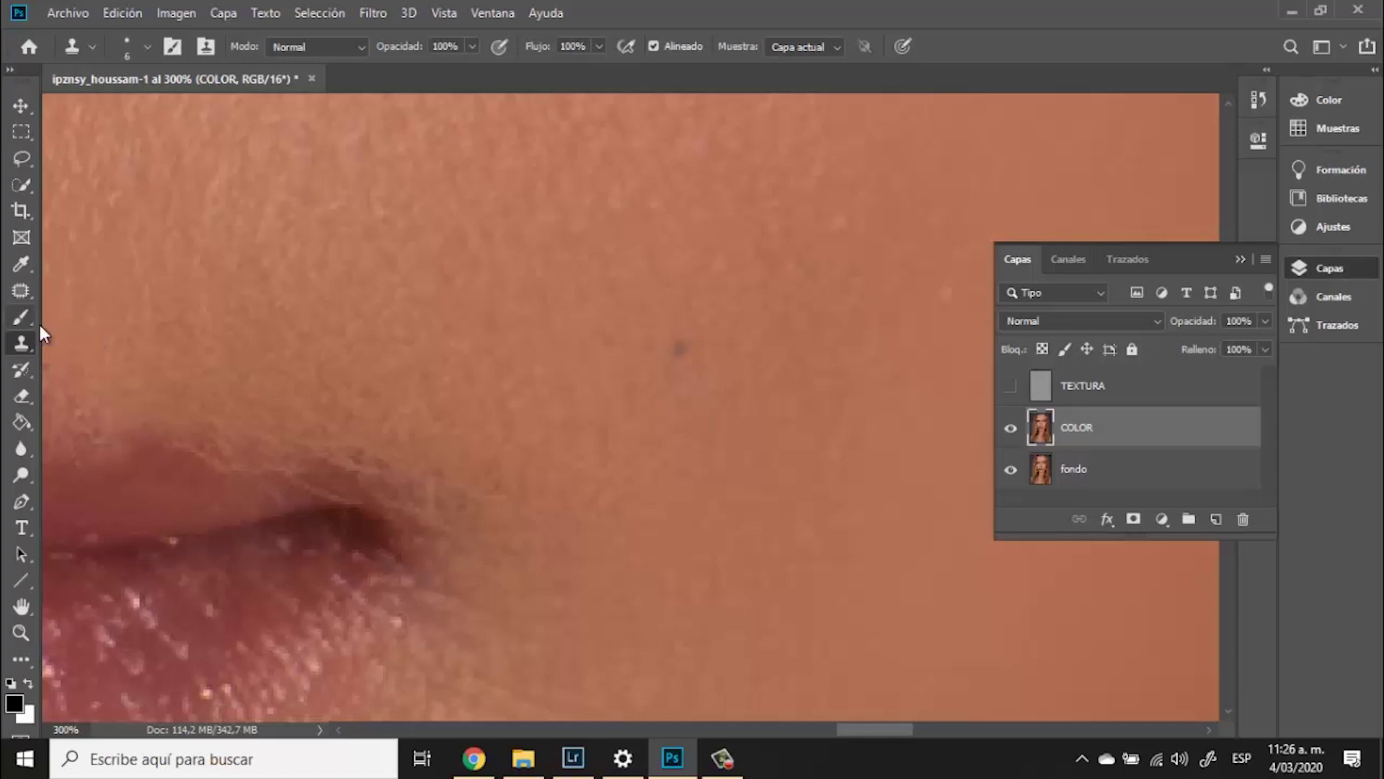
key("j")
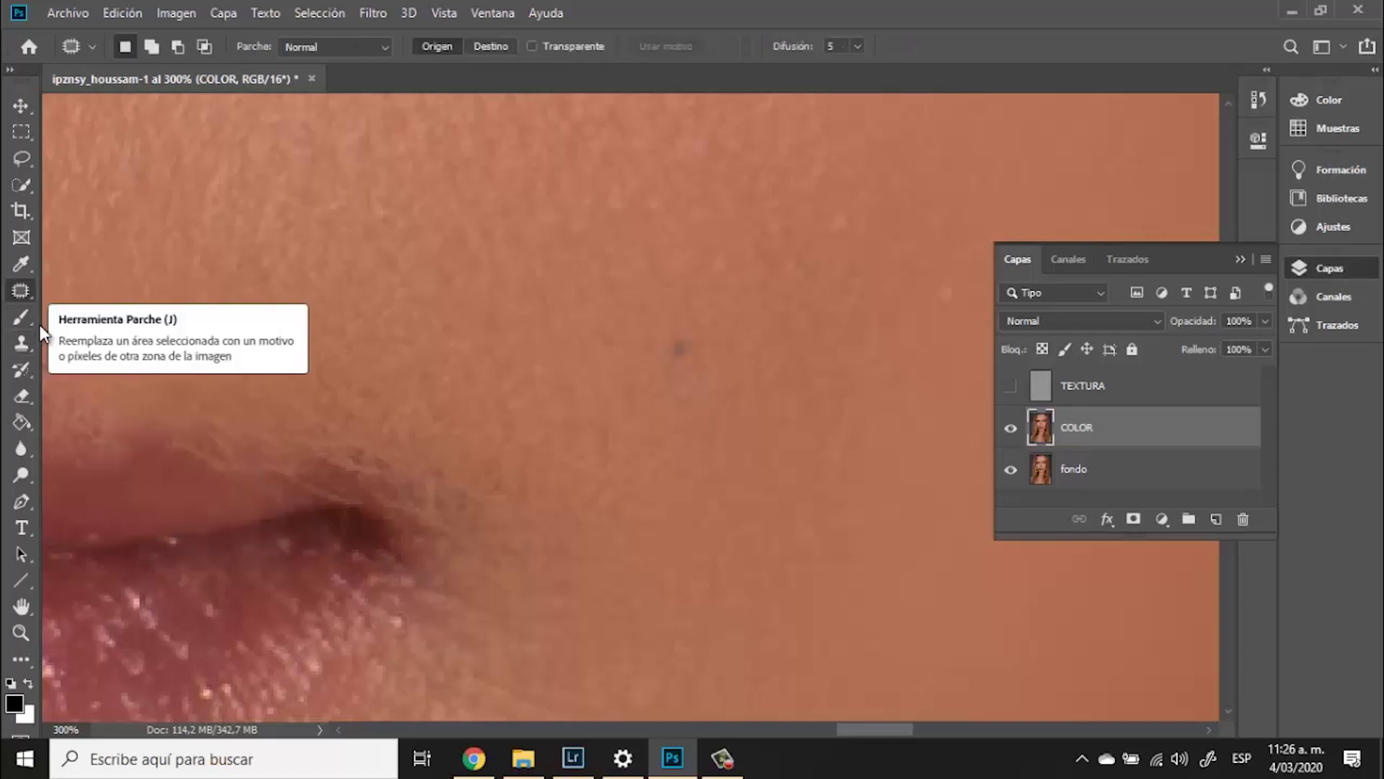
key("shift+j")
key("shift+j")
key("shift+j")
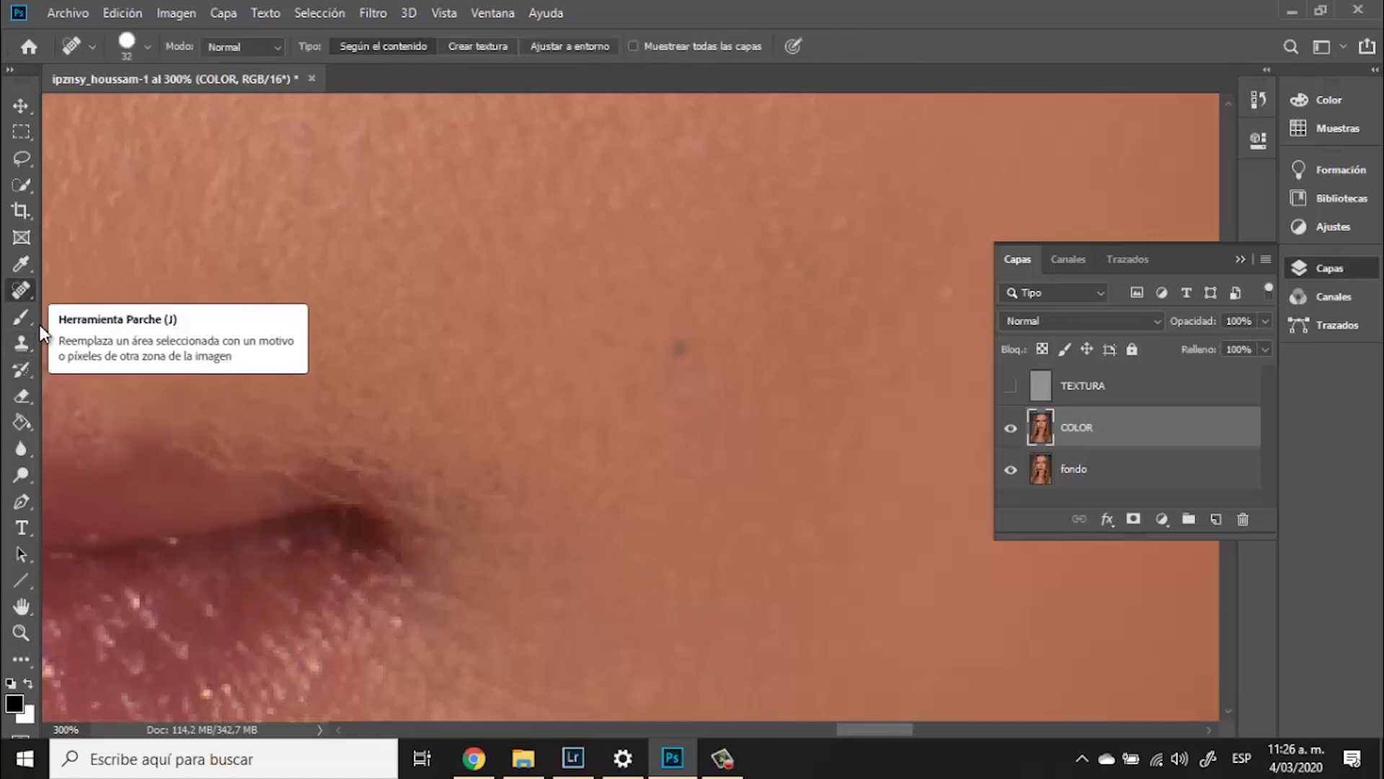
left_click(679, 350)
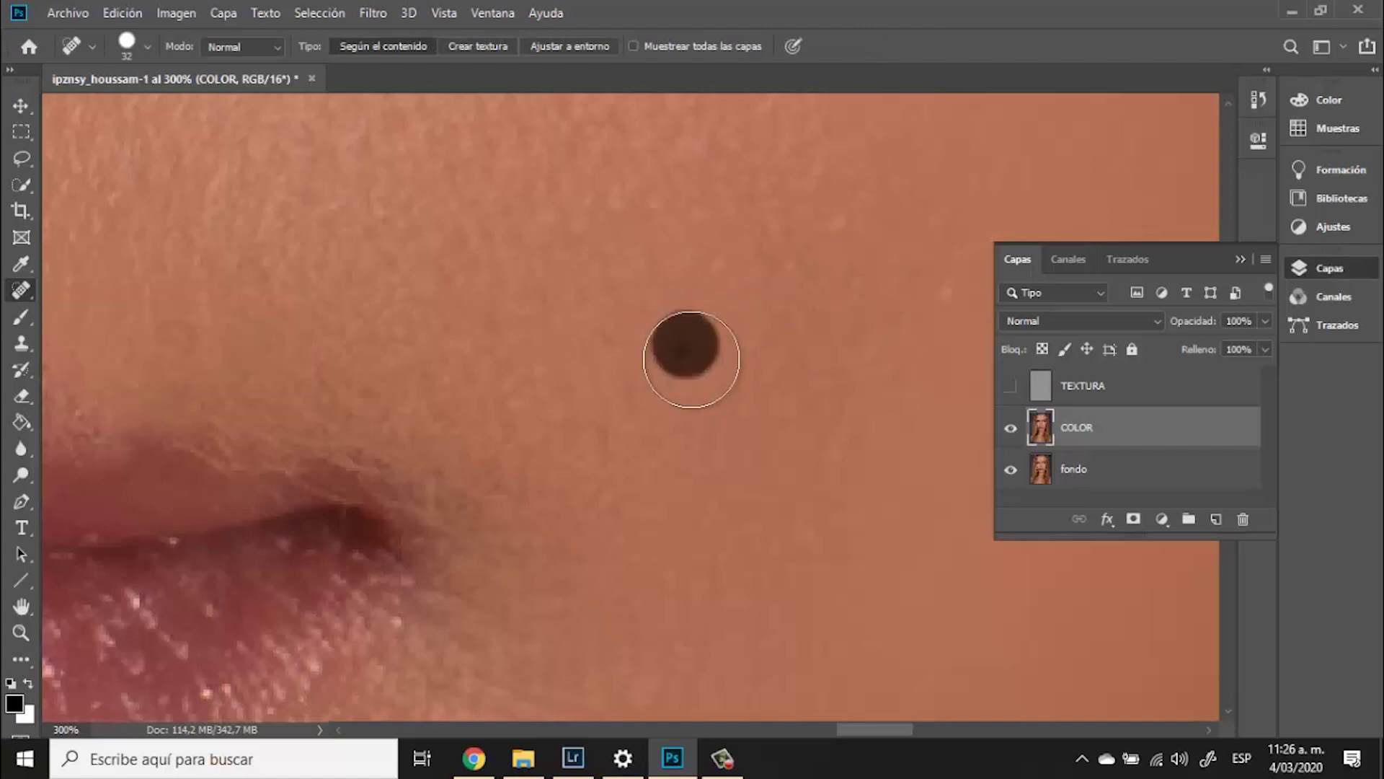
Show TEXTURA again and make it active, with the opposite cheek beside the loose hair strand framed at 200% zoom
left_click(1010, 386)
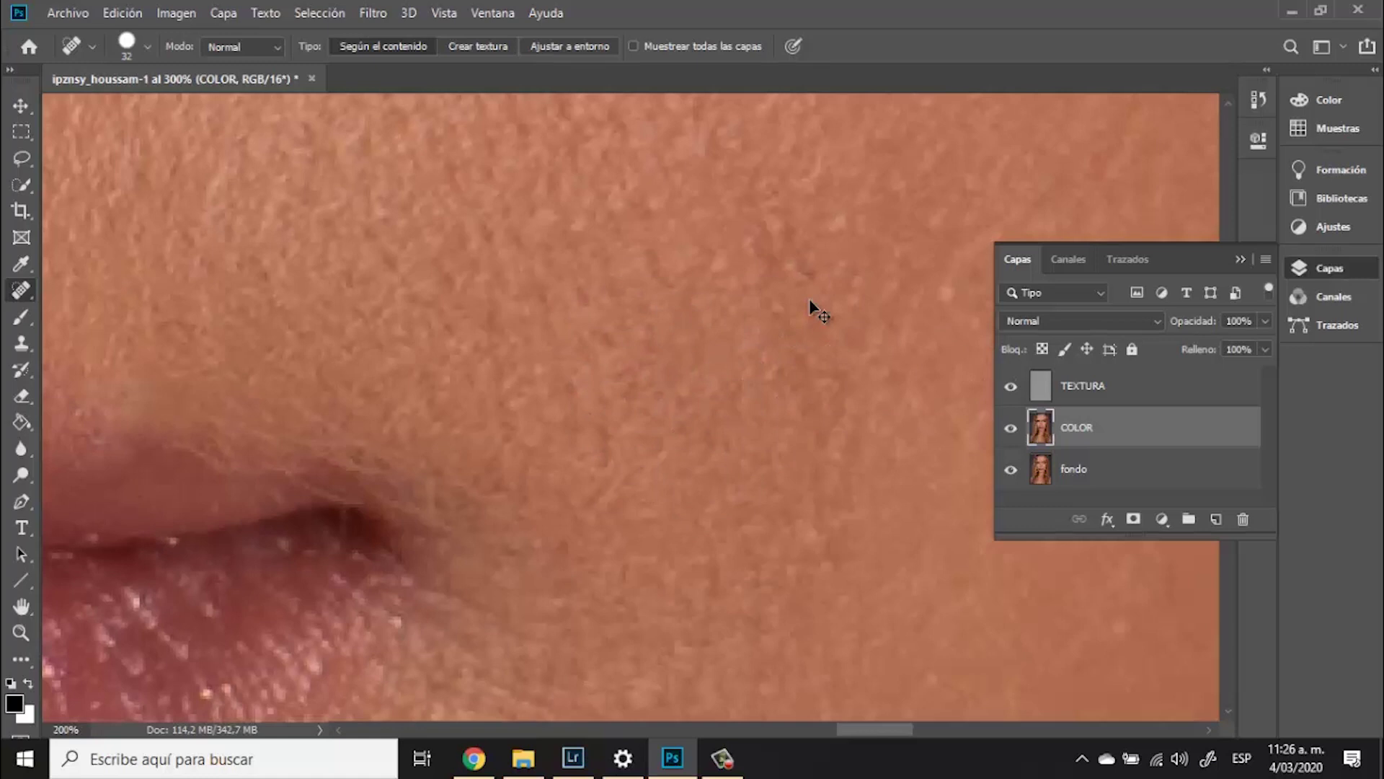
key("ctrl+1")
left_click_drag(468, 460, 726, 334)
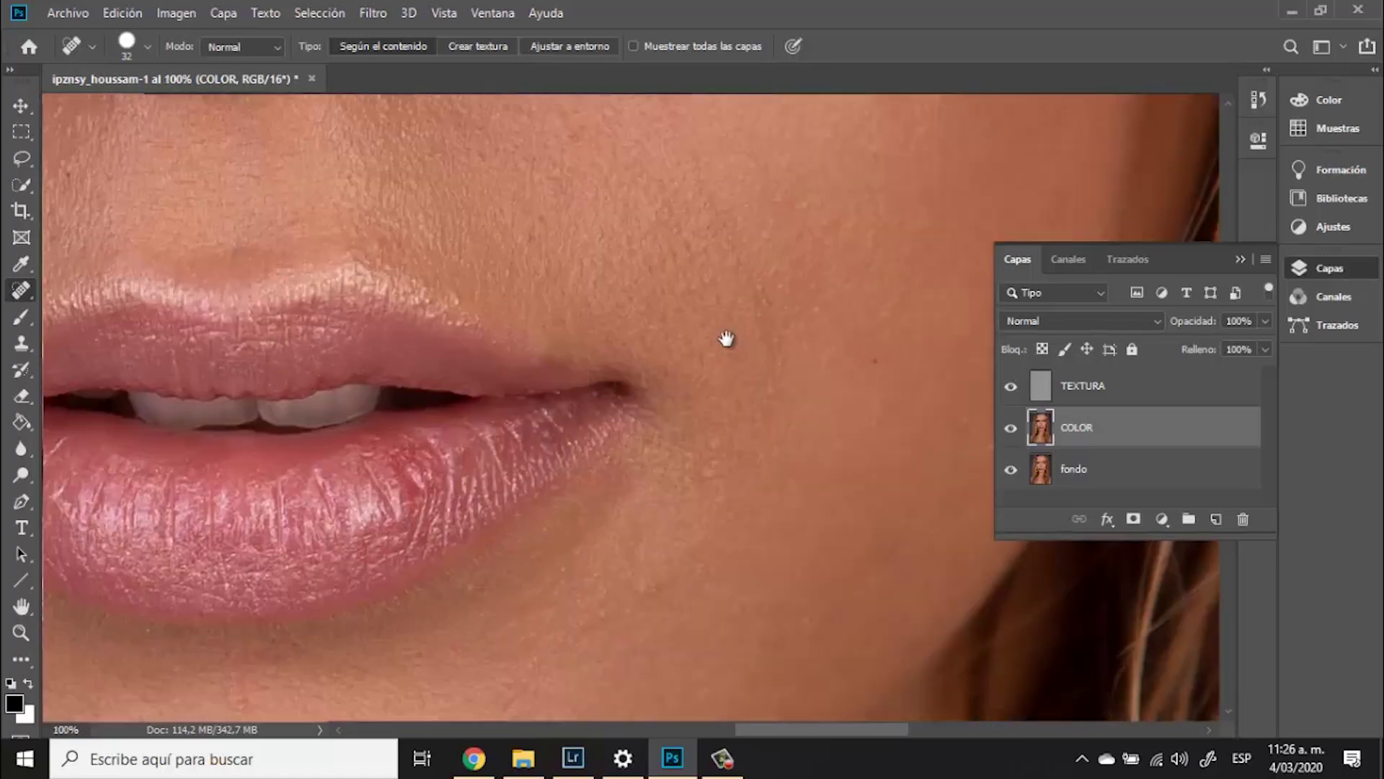
mouse_move(501, 408)
left_mouse_down()
mouse_move(497, 389)
mouse_move(541, 333)
mouse_move(528, 402)
mouse_move(603, 358)
left_mouse_up()
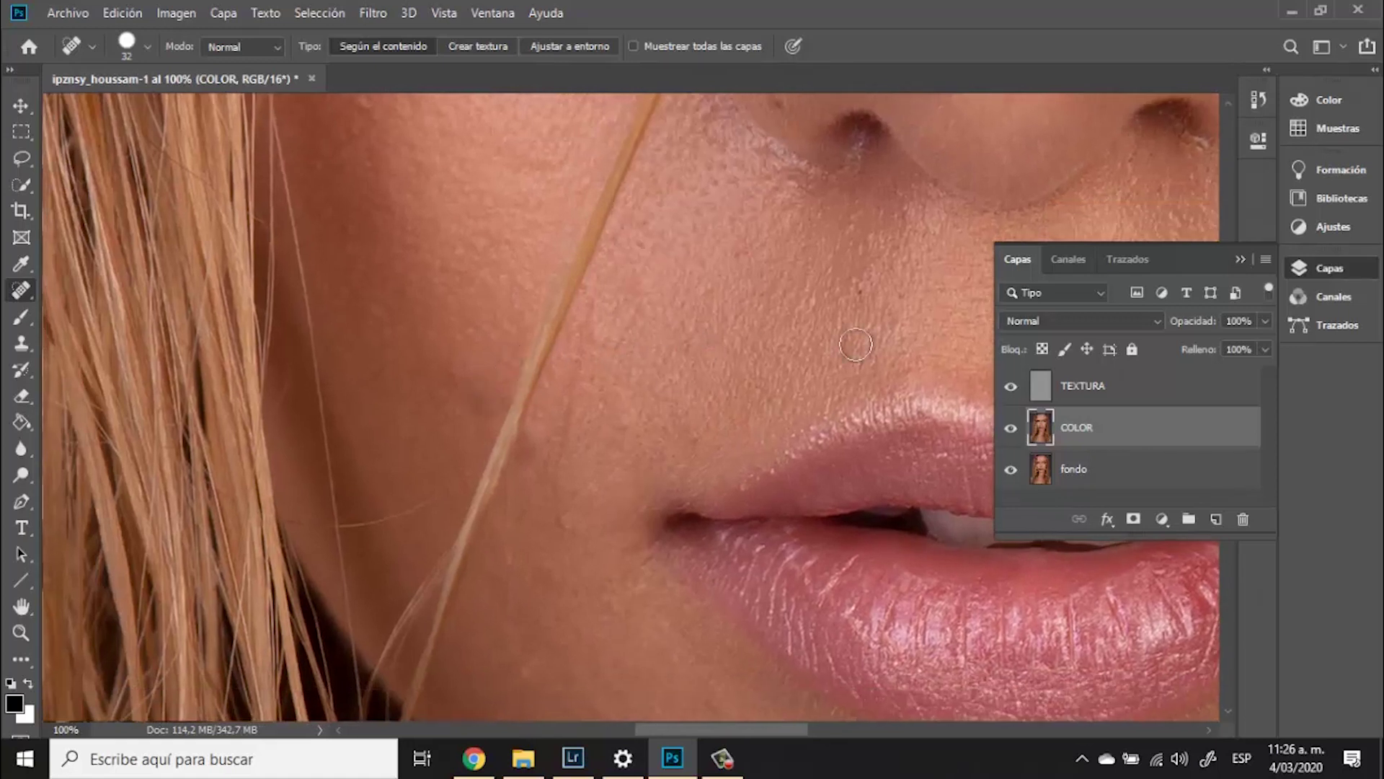
left_click(1071, 389)
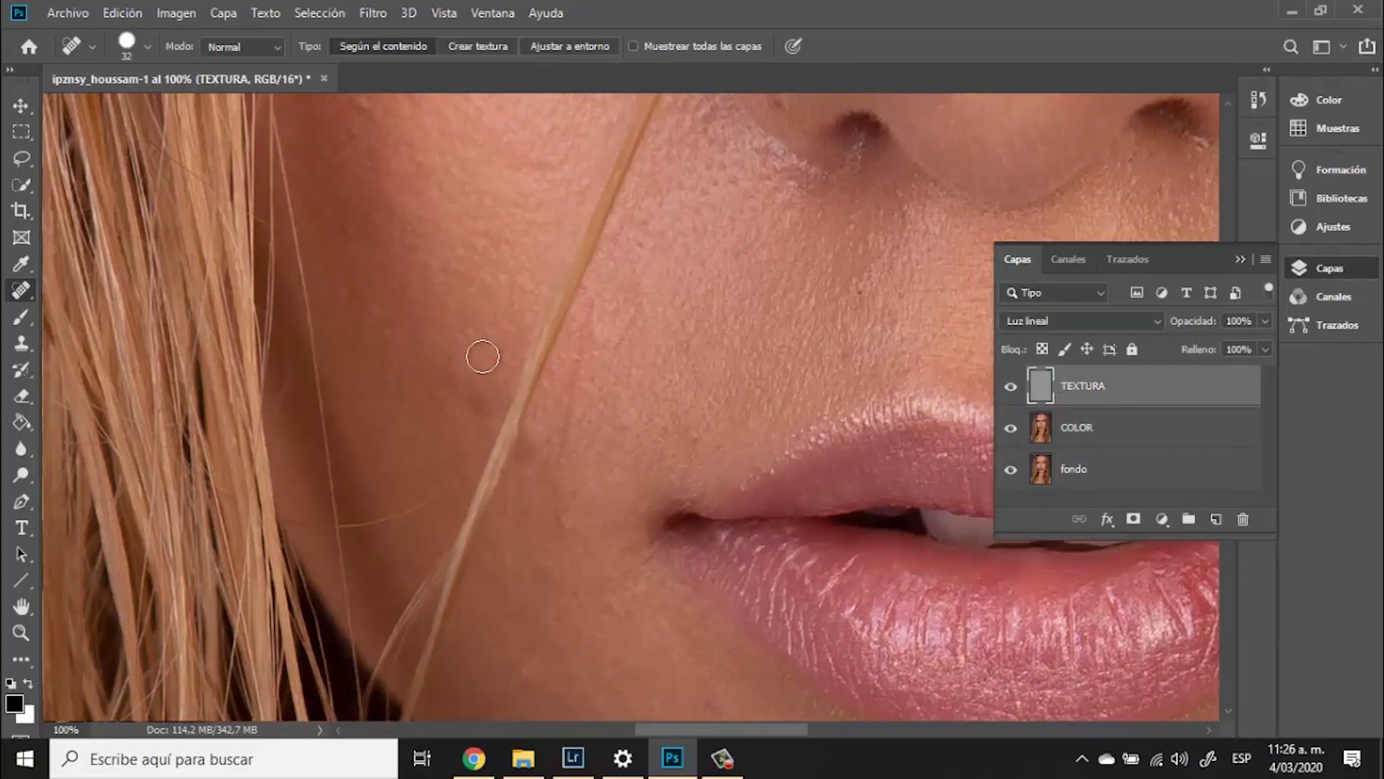
key("ctrl+plus")
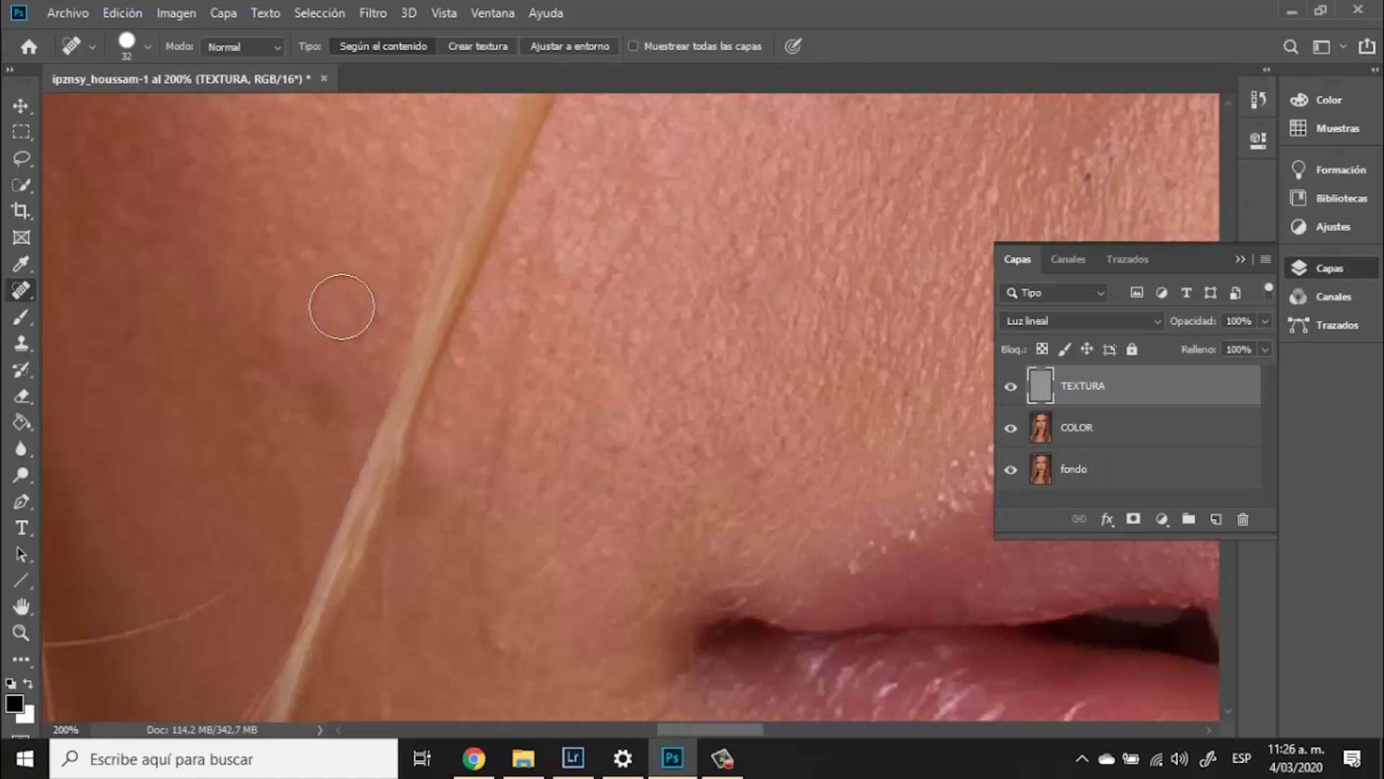
right_click(374, 235)
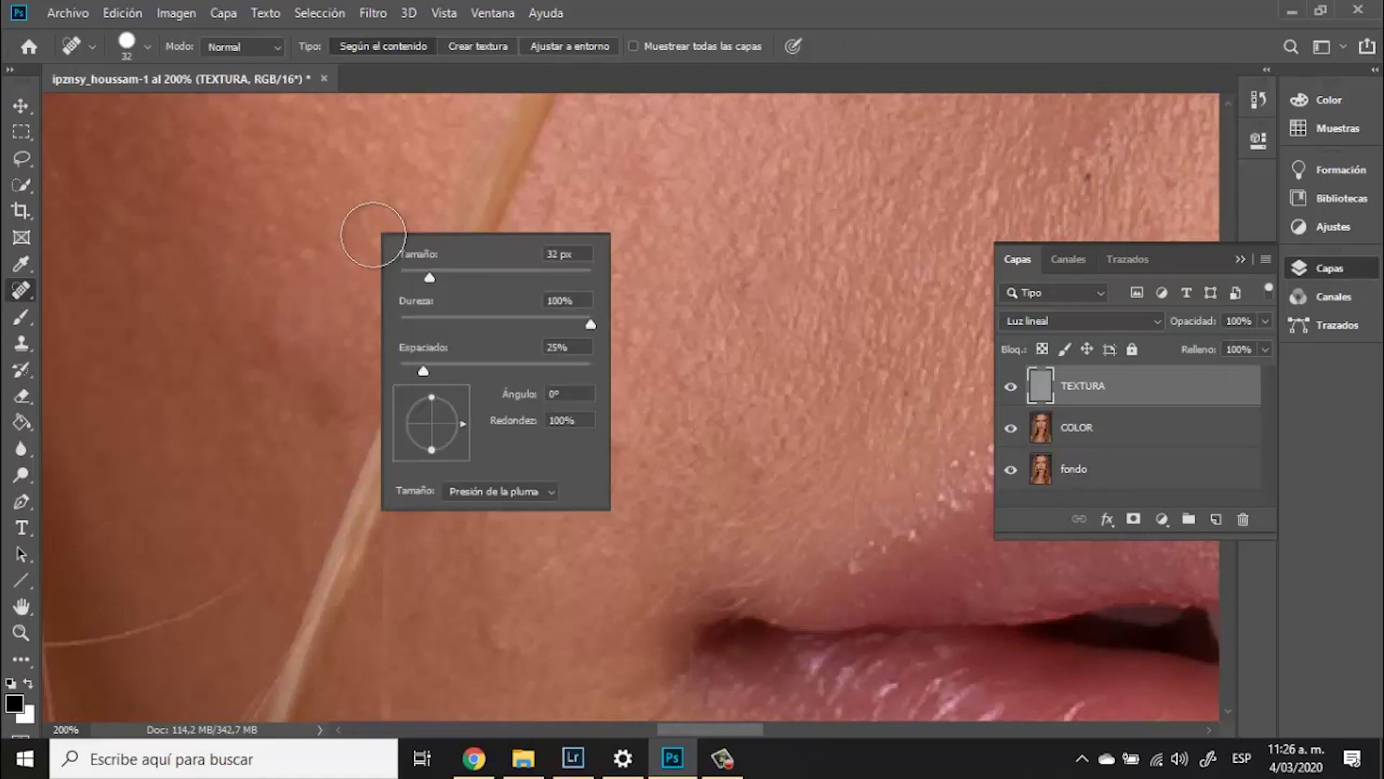
left_click_drag(430, 280, 406, 279)
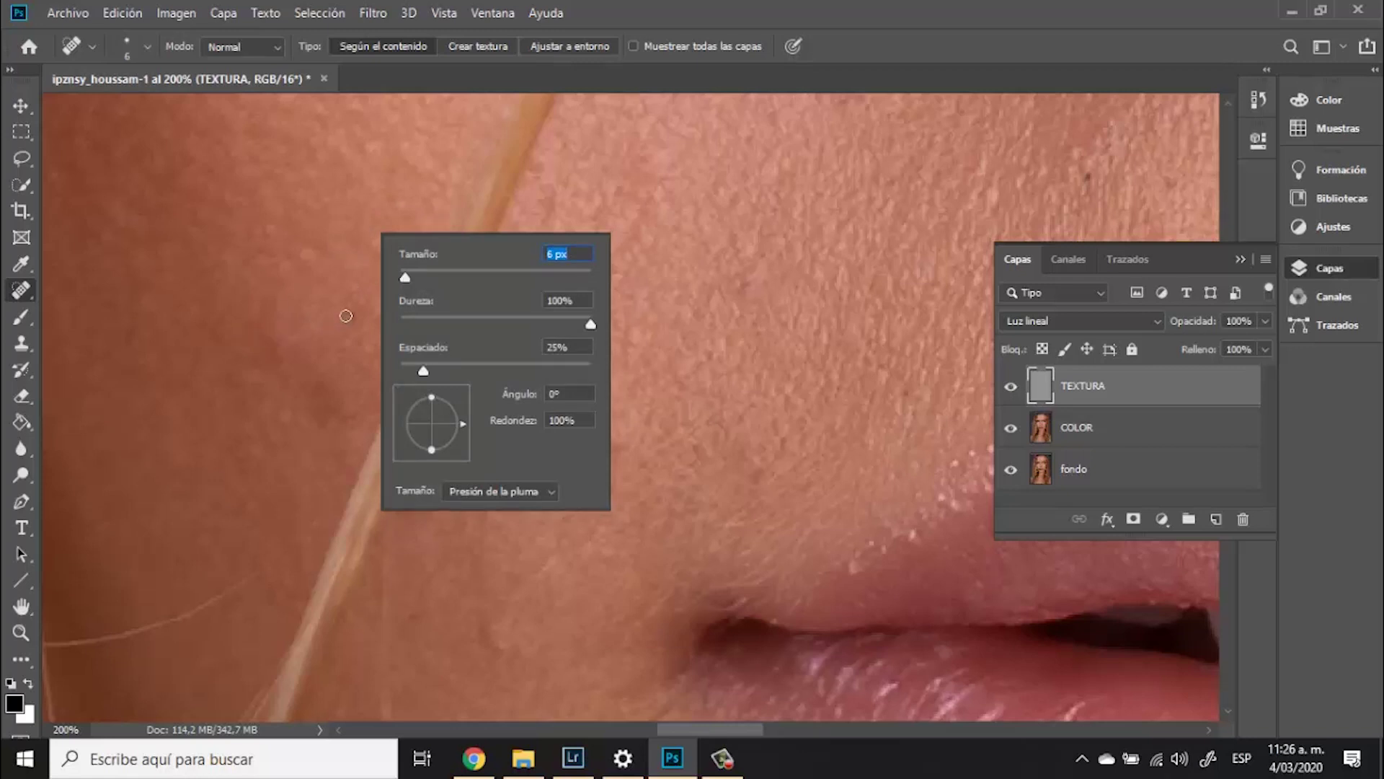
left_click(309, 310)
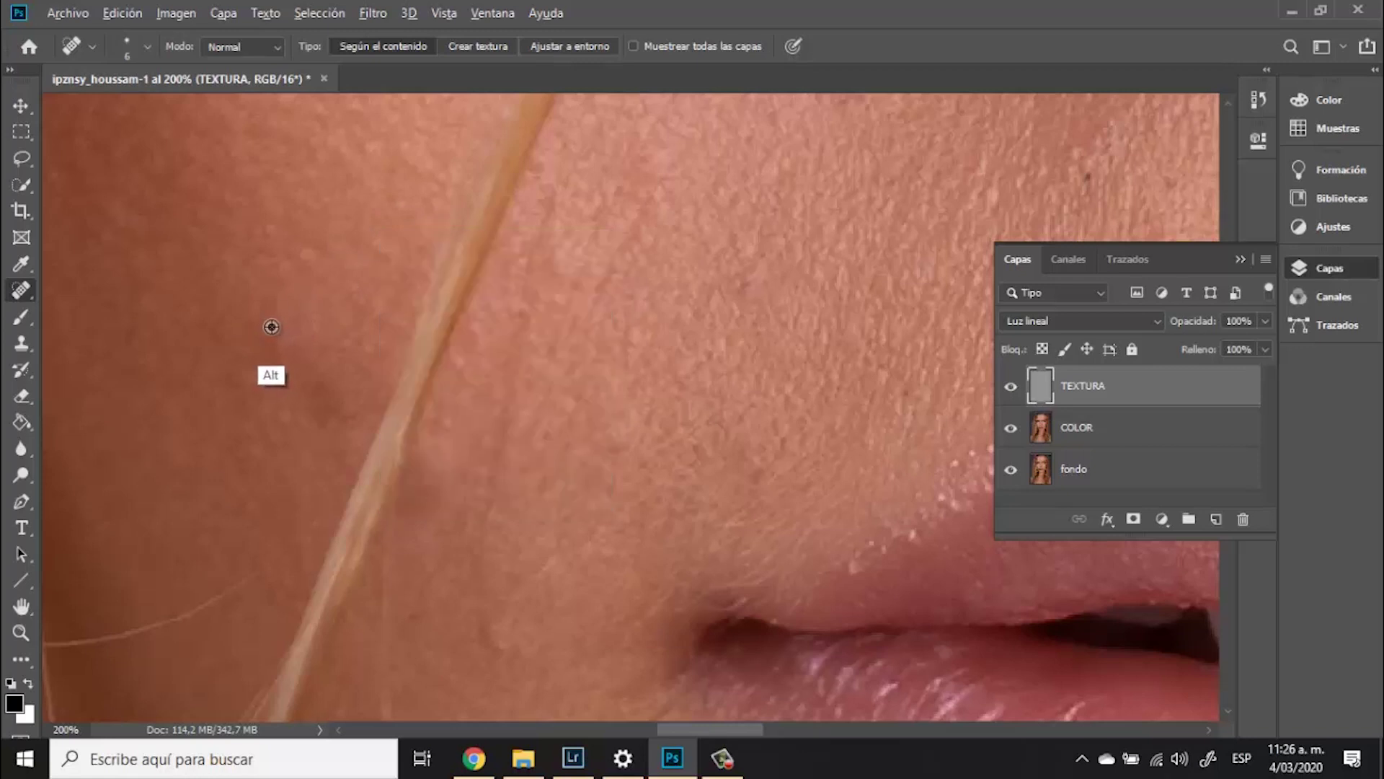
left_click(271, 327, "alt")
key("Return")
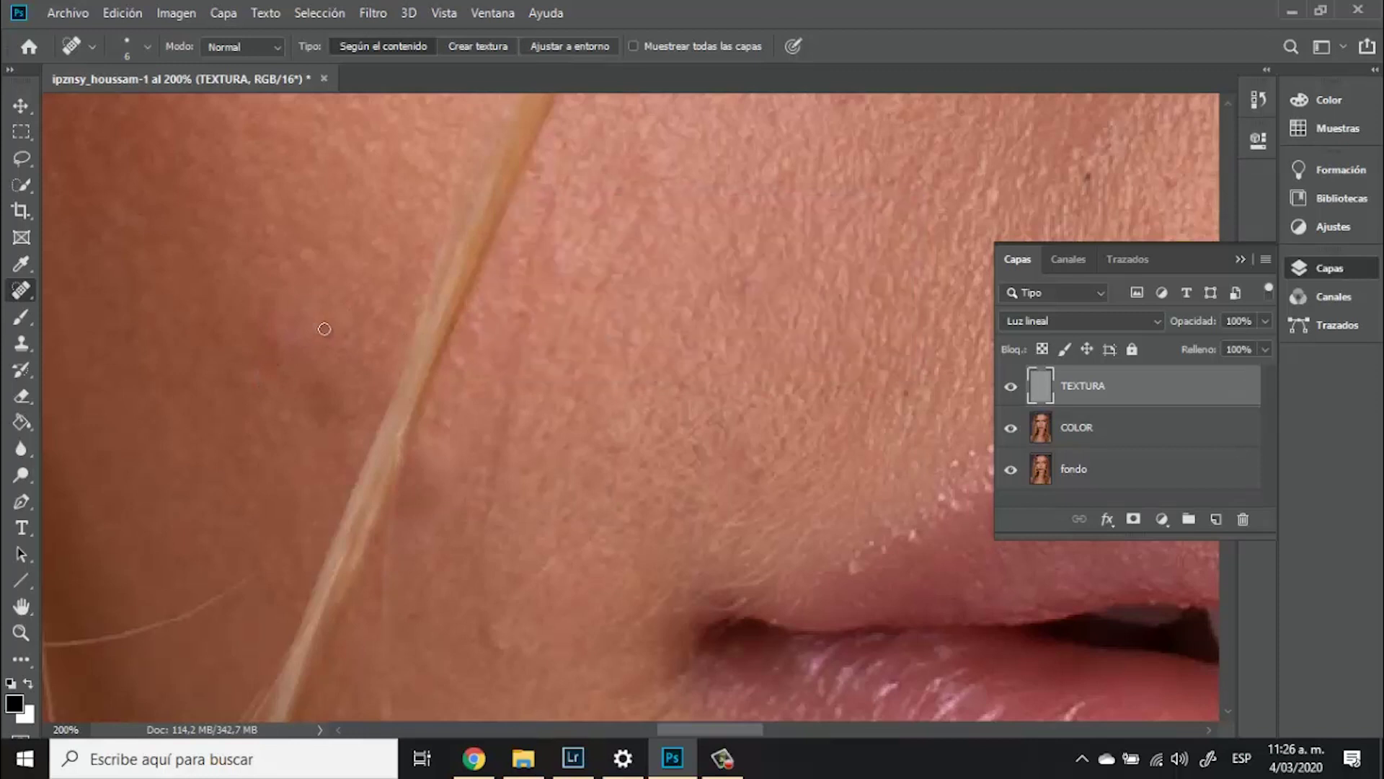
left_click(281, 372, "alt")
left_click(653, 322)
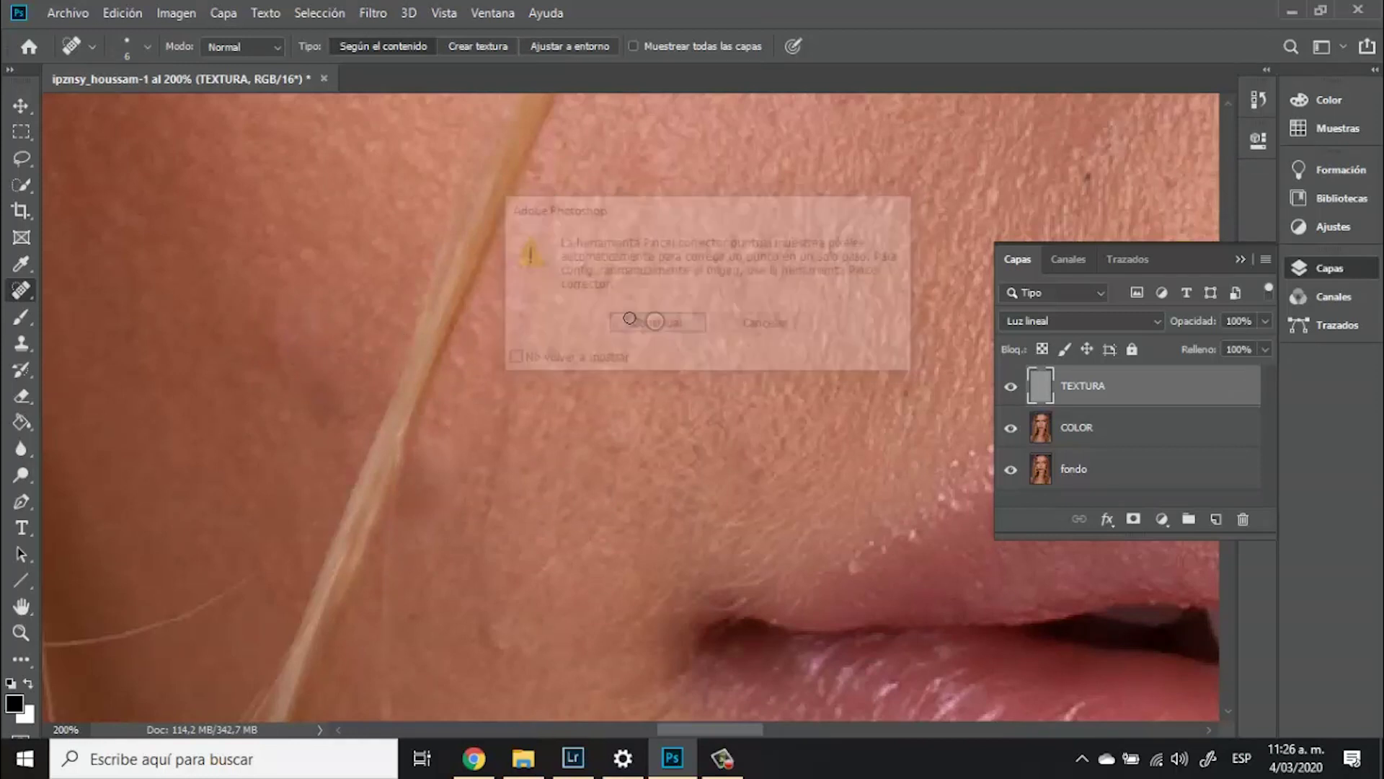
Clone clean skin texture over the small reddish mark on the outer cheek with the Clone Stamp
key("s")
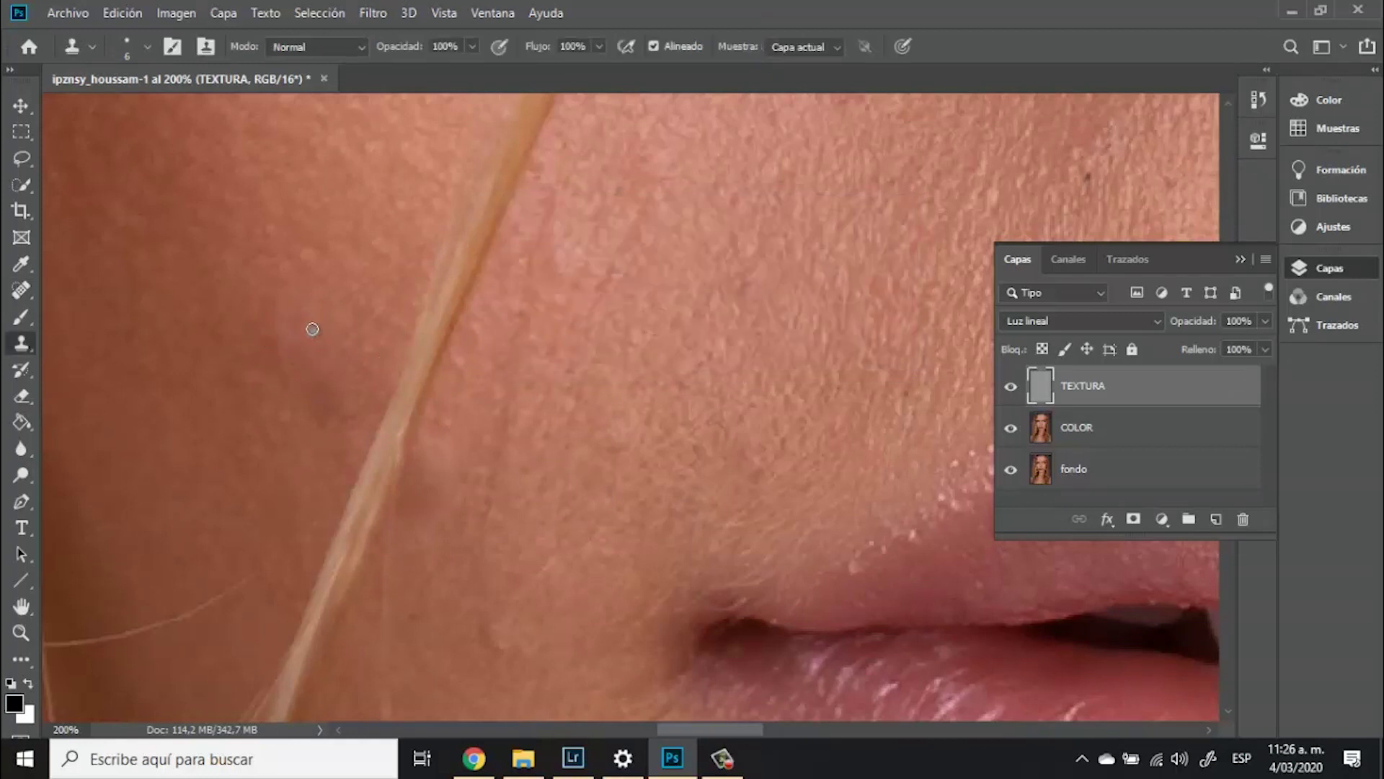
left_click(270, 321, "alt")
left_click_drag(275, 340, 282, 354)
left_click(300, 314, "alt")
left_click(278, 351)
Clone nearby skin texture over the dark spot on the outer cheek just beside the loose hair strand
left_click(300, 421, "alt")
left_click(315, 400)
left_click(356, 346, "alt")
left_click(324, 416)
left_click(317, 432, "alt")
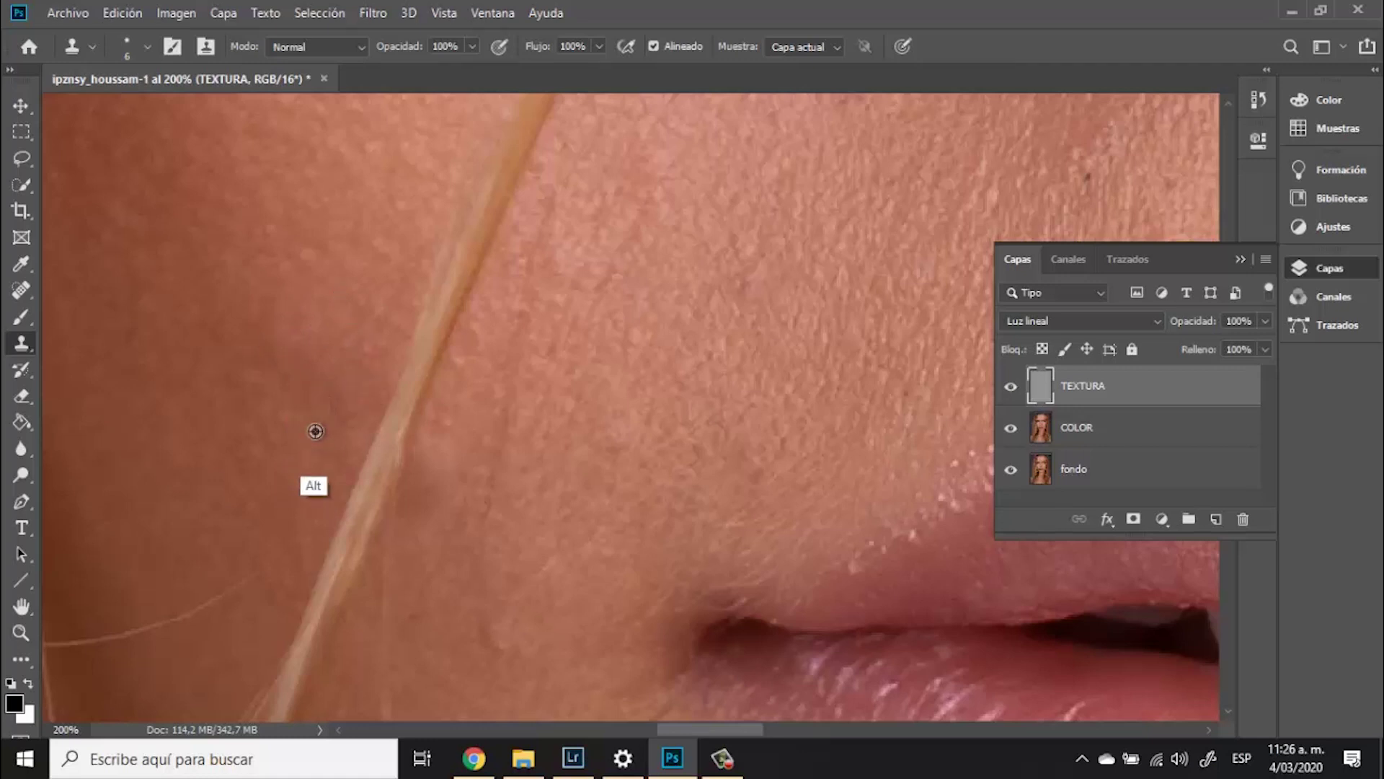
left_click(315, 438, "alt")
left_click(327, 408)
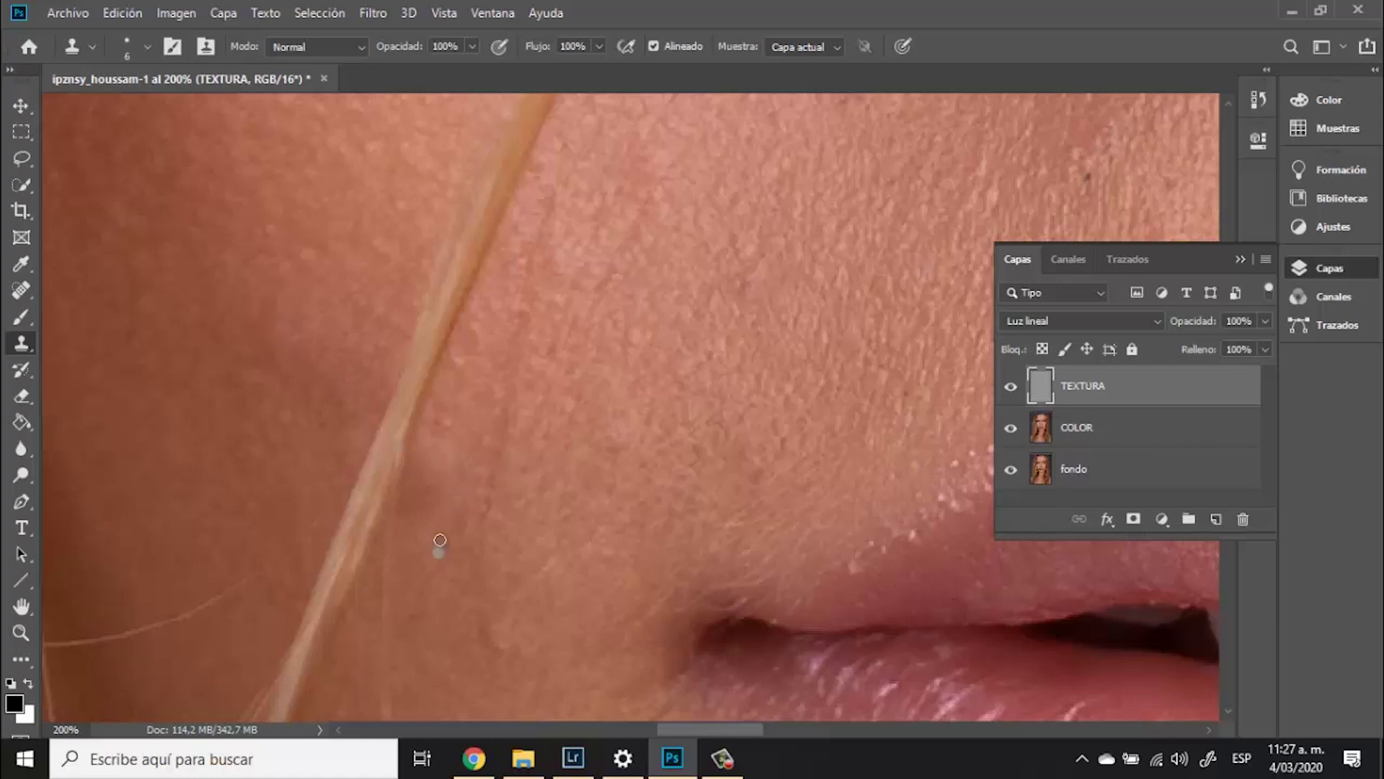
Clone clean texture over the mark on the mouth side of the hair strand, near its lower part
left_click(433, 518, "alt")
left_click(433, 532, "alt")
left_click(421, 531, "alt")
left_click(428, 524, "alt")
left_click(426, 519, "alt")
left_click(420, 526, "alt")
Undo the stray clone stroke on the outer cheek and even out the remaining texture flaws along the hair strand
left_click(264, 345)
key("ctrl+z")
left_click(294, 438, "alt")
left_click(244, 415, "alt")
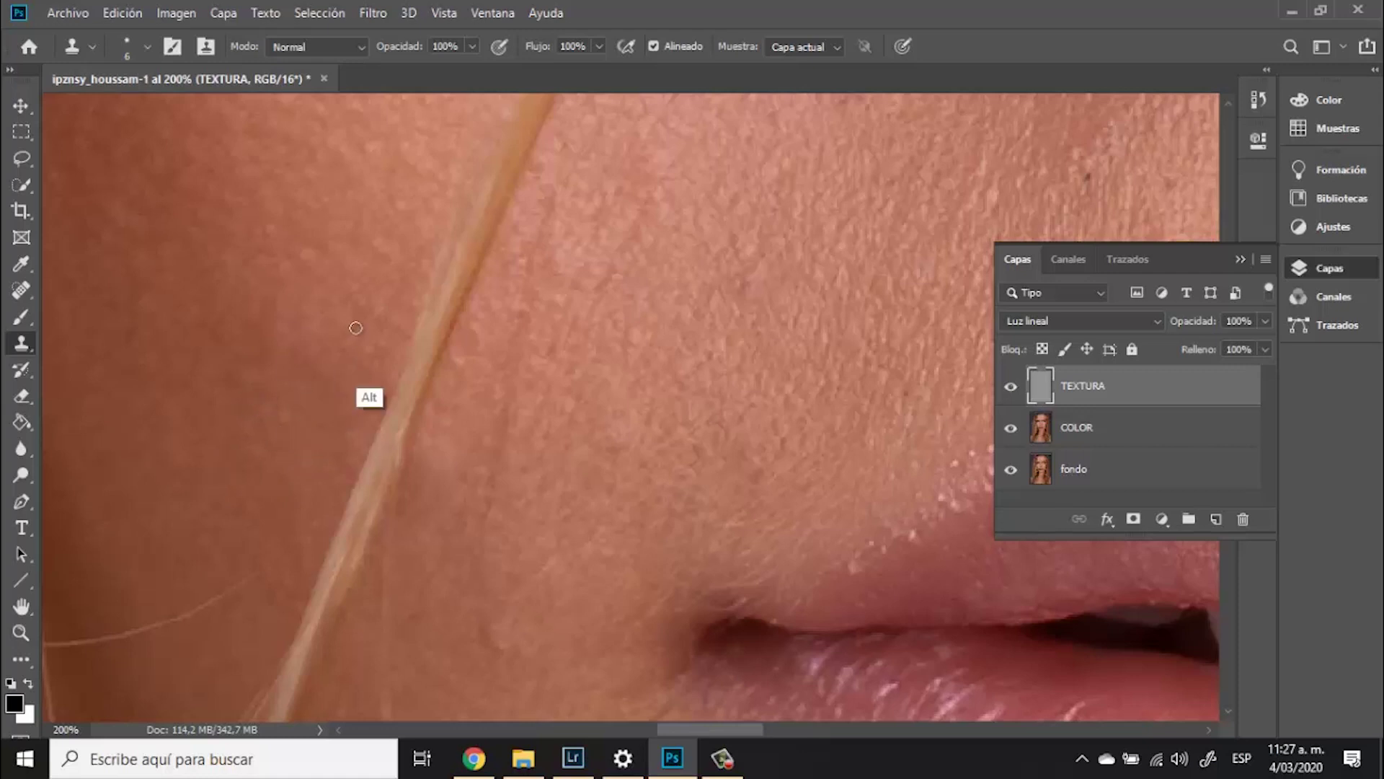
left_click(331, 336, "alt")
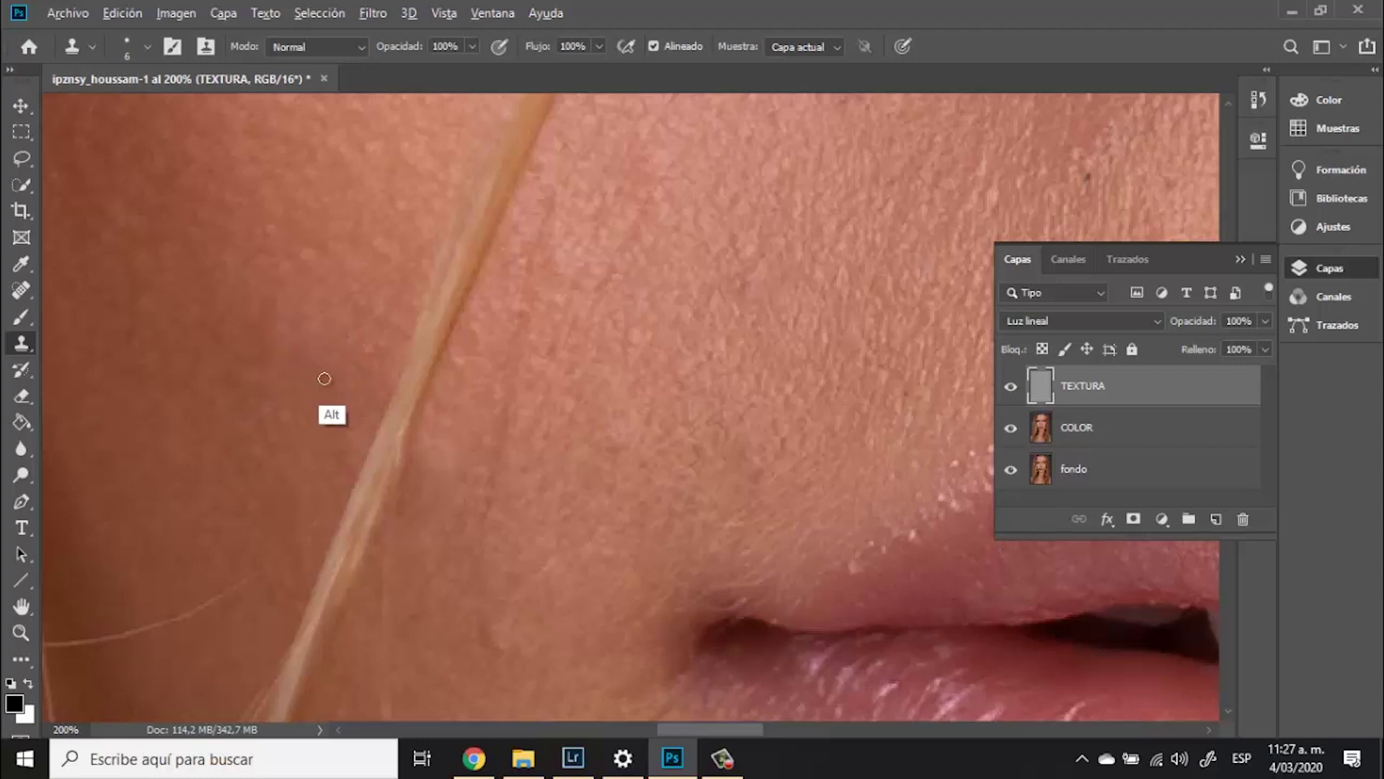
left_click(380, 380, "alt")
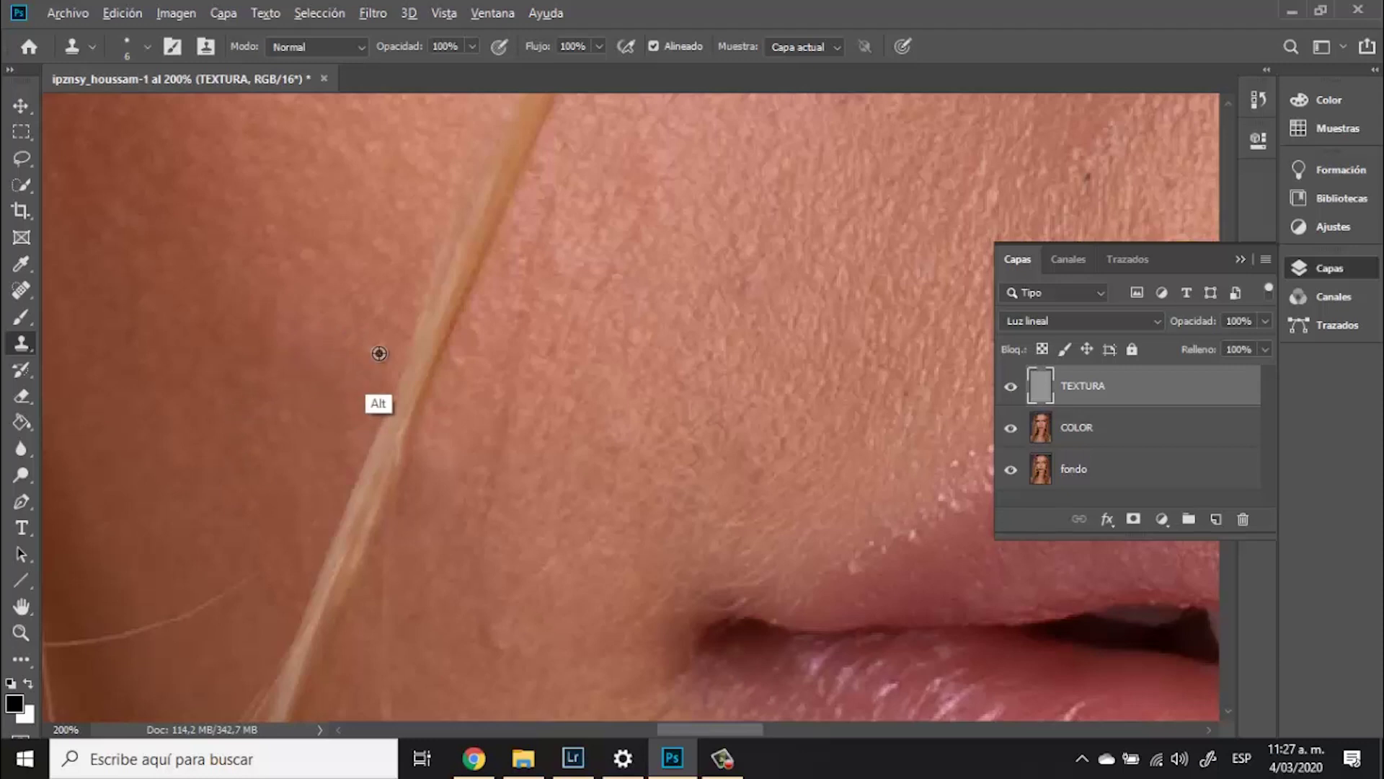
left_click(387, 384, "alt")
left_click(387, 361, "alt")
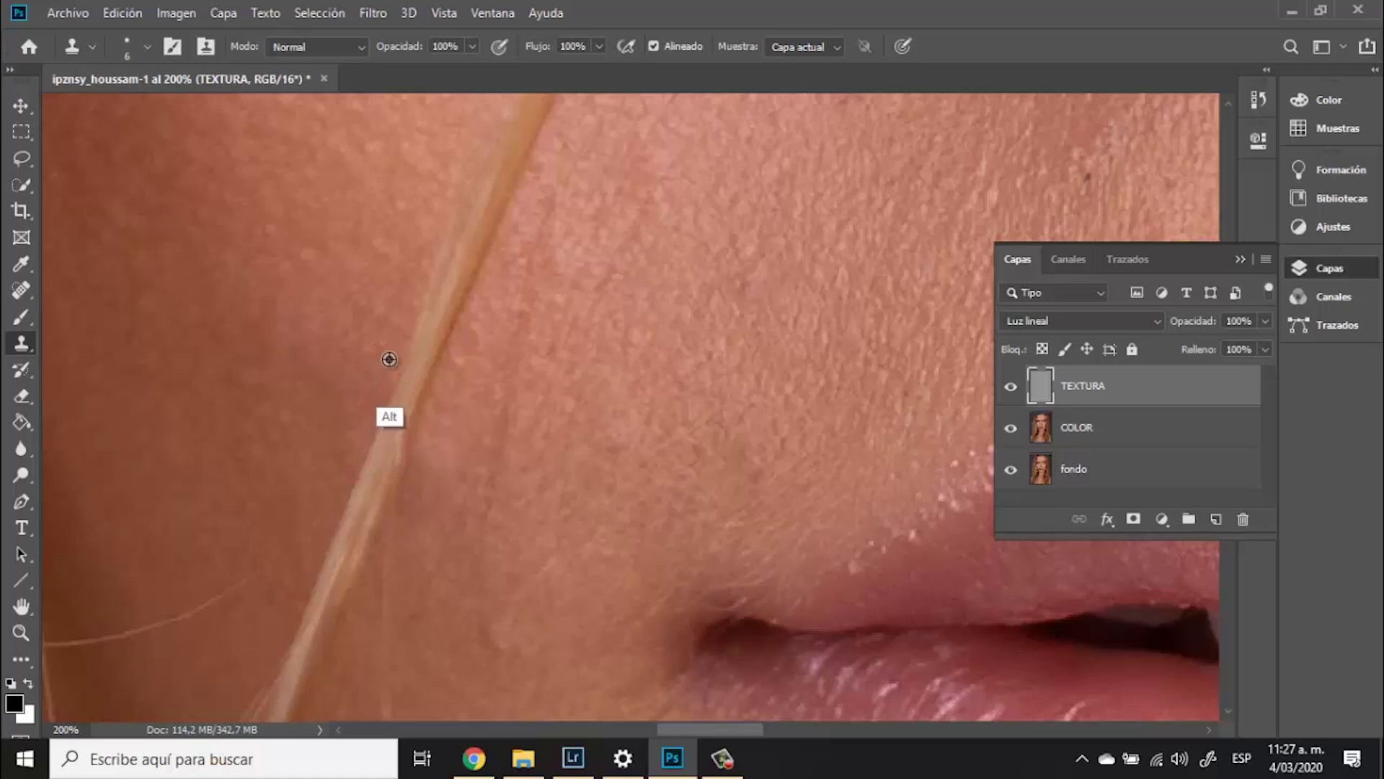
left_click(388, 351, "alt")
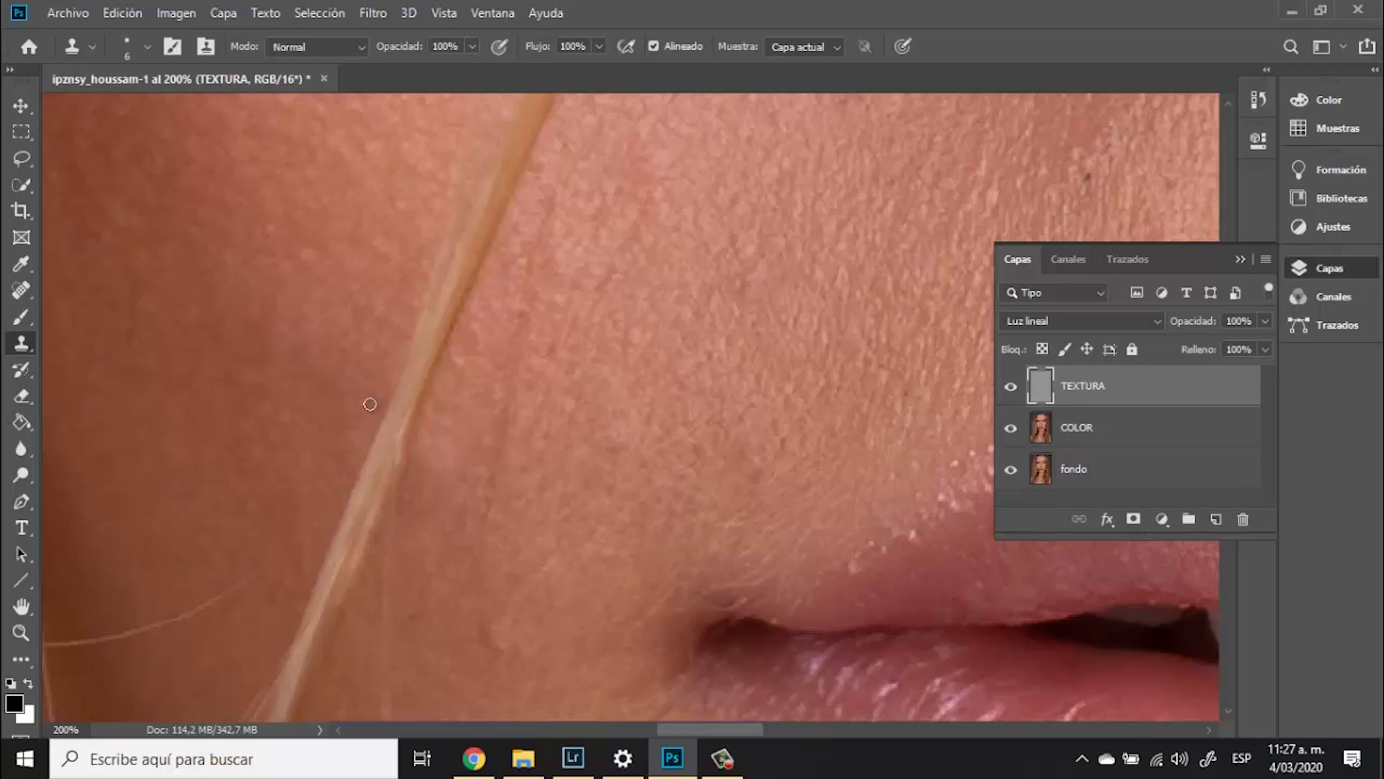
left_click(383, 356, "alt")
Examine the retouched skin across the whole face at 25% zoom
key("ctrl+minus")
key("ctrl+minus")
key("ctrl+minus")
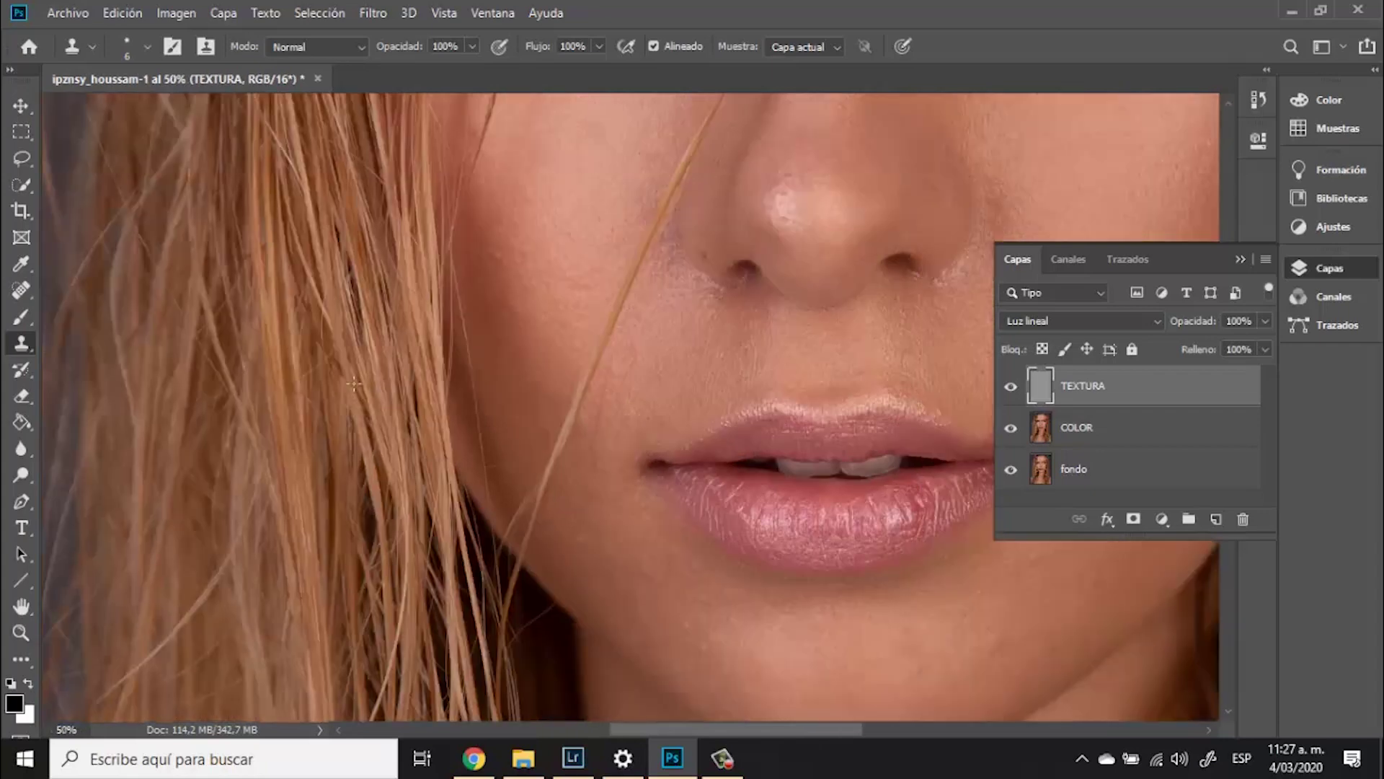
key("ctrl+minus")
key("ctrl+minus")
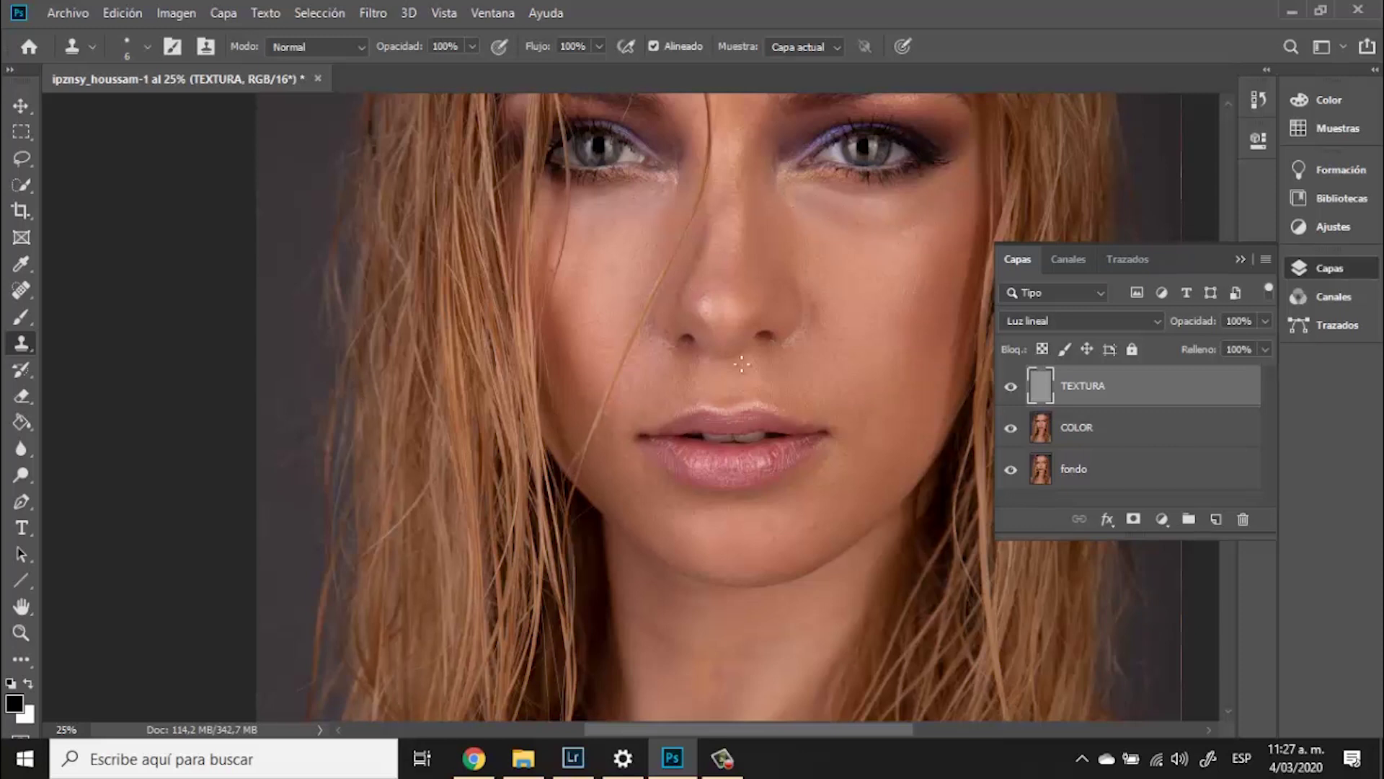
scroll(605, 396, "up", 3)
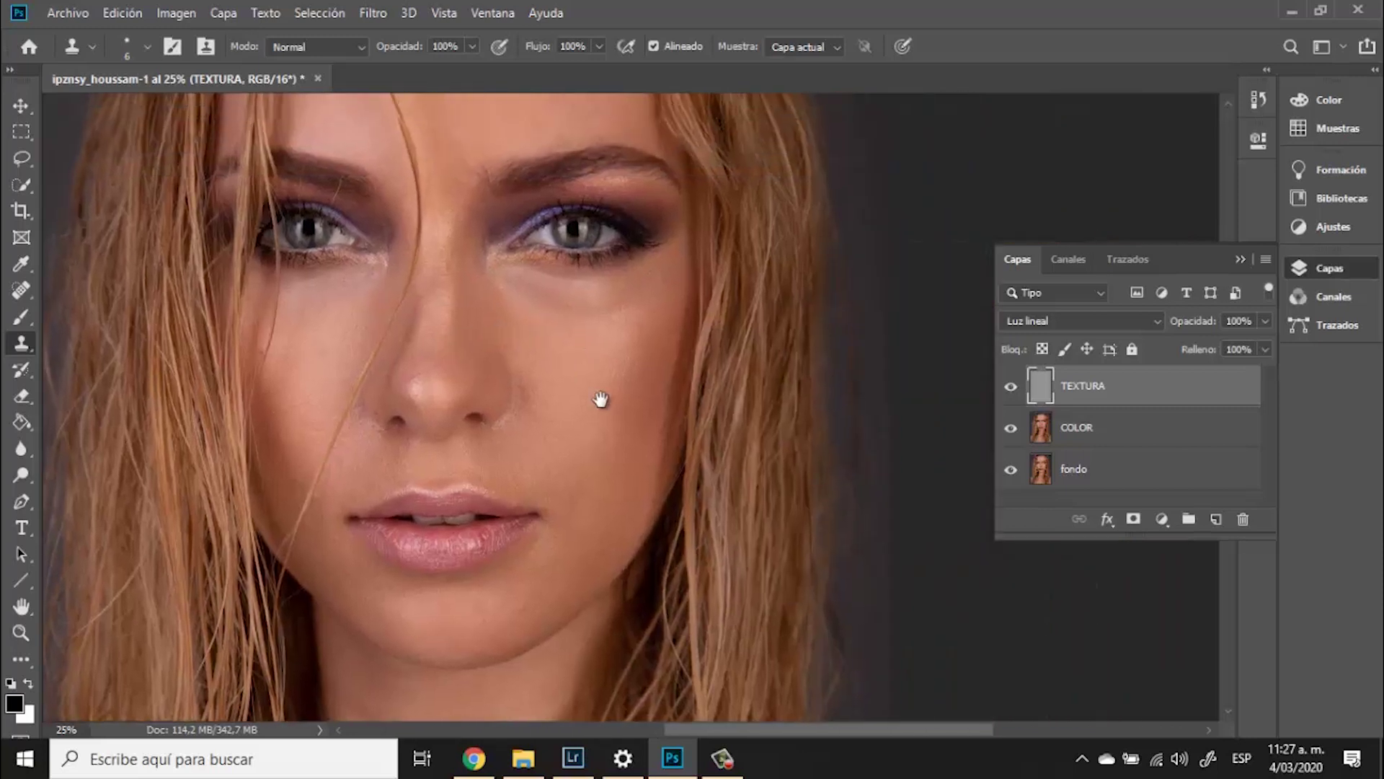
scroll(656, 451, "right", 2)
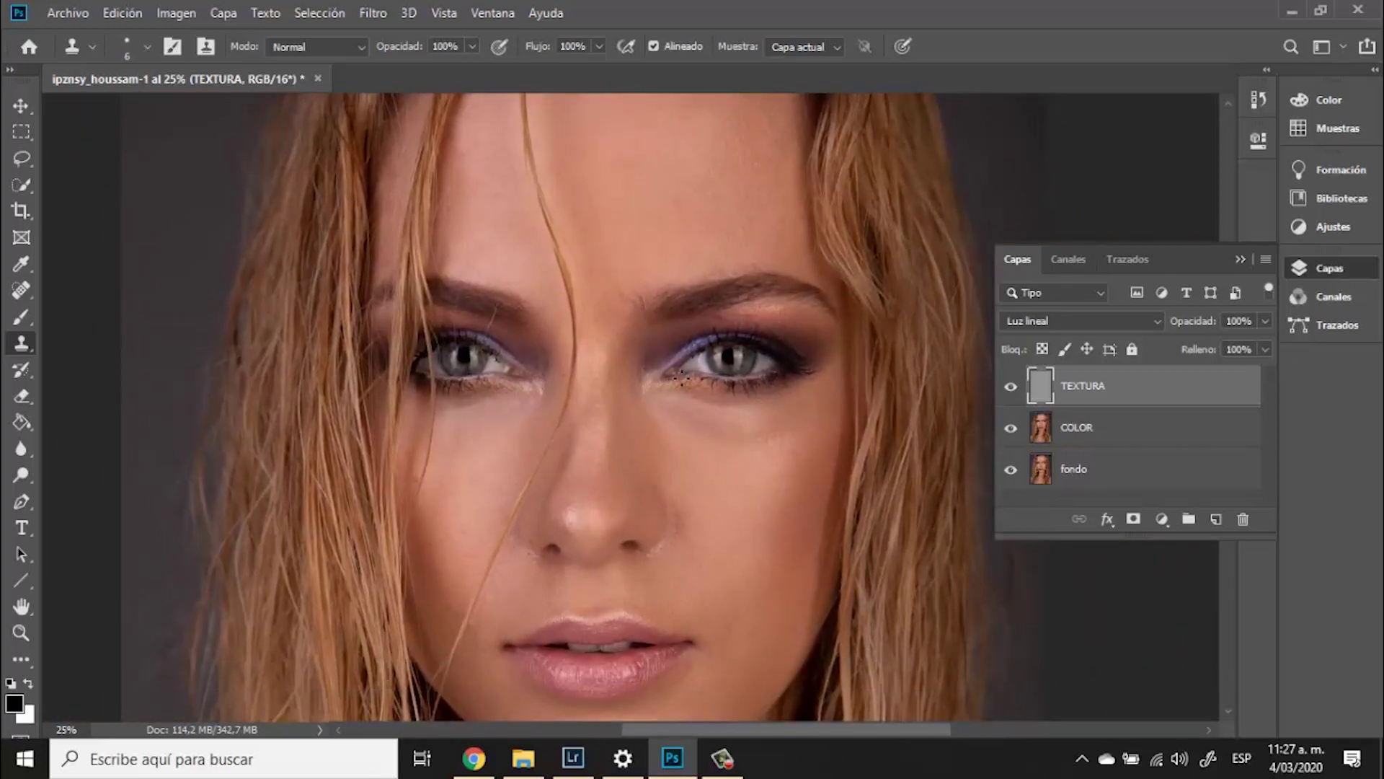
Group the TEXTURA and COLOR layers and name the group "frecuencias"
left_click(21, 106)
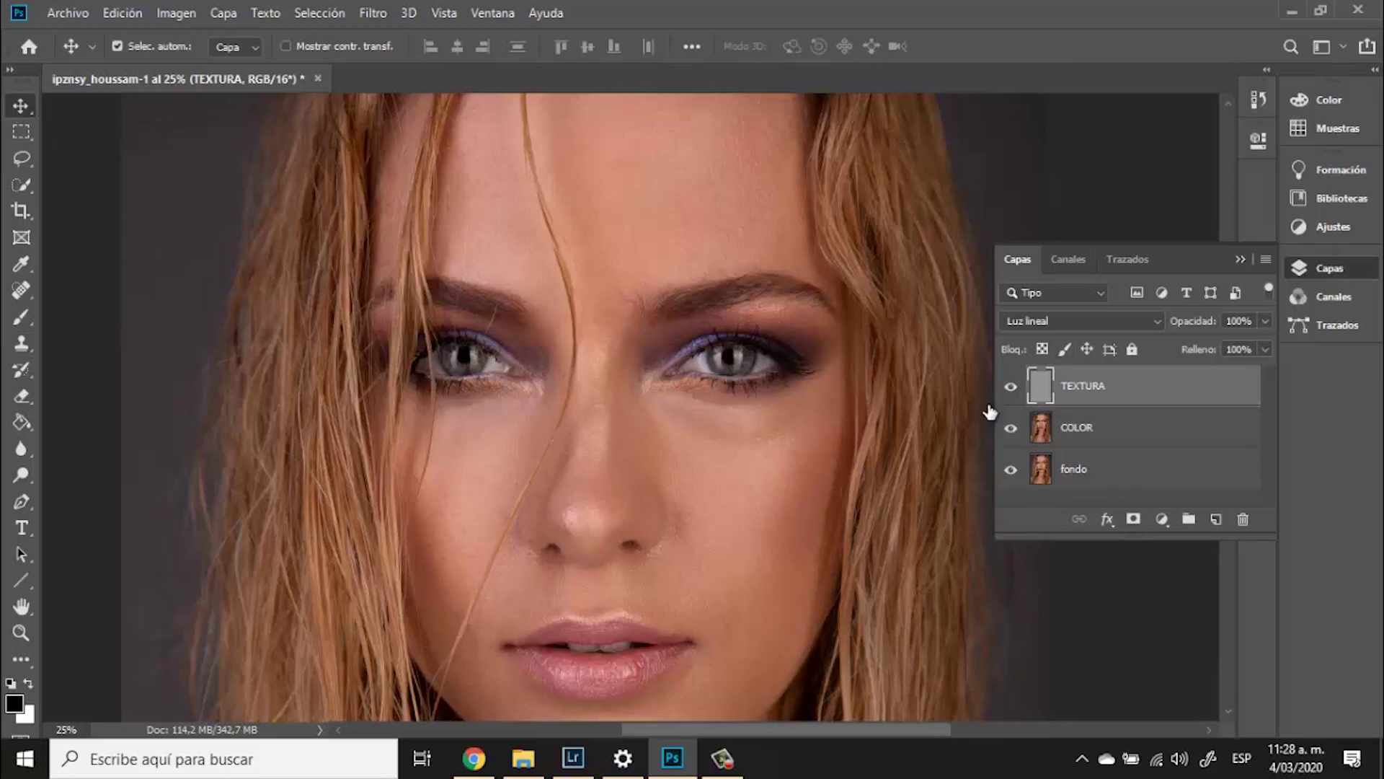
left_click(1125, 433, "ctrl")
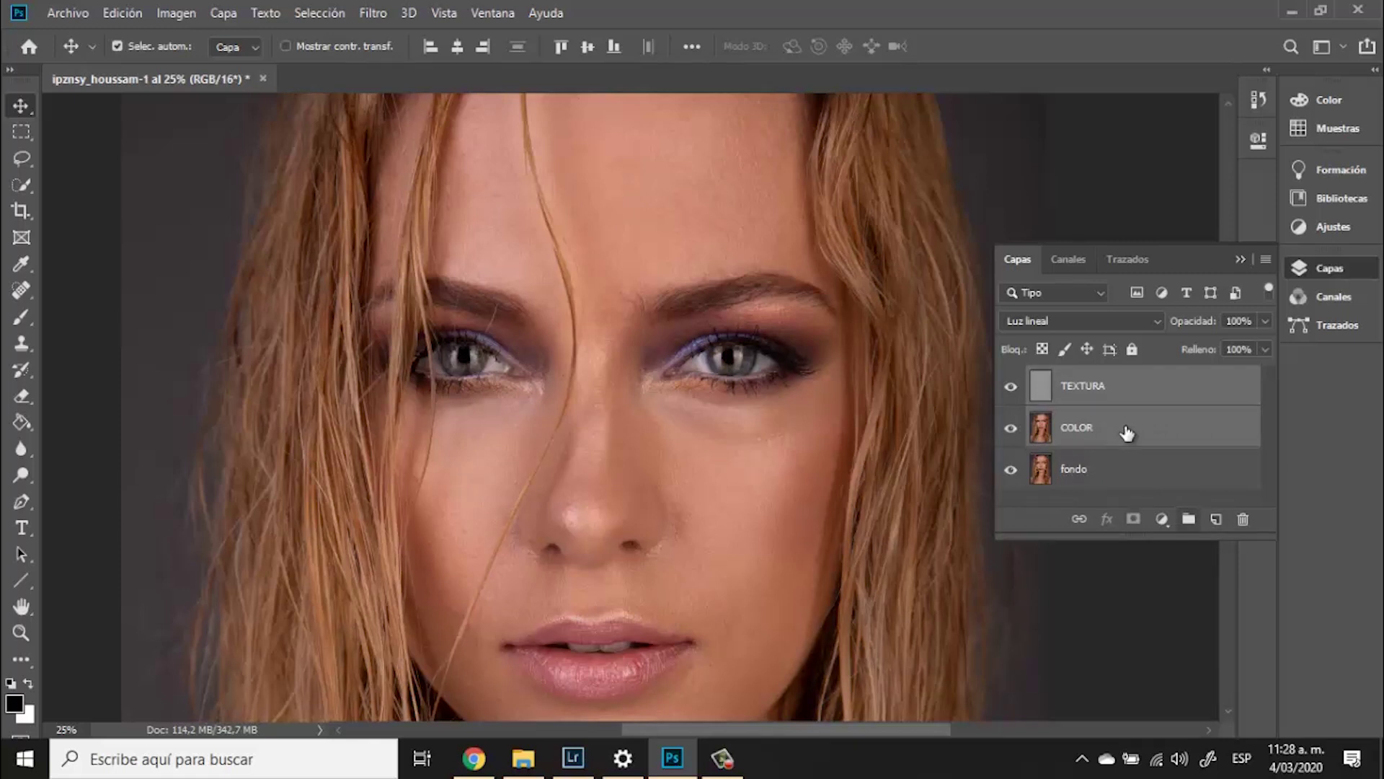
key("ctrl+g")
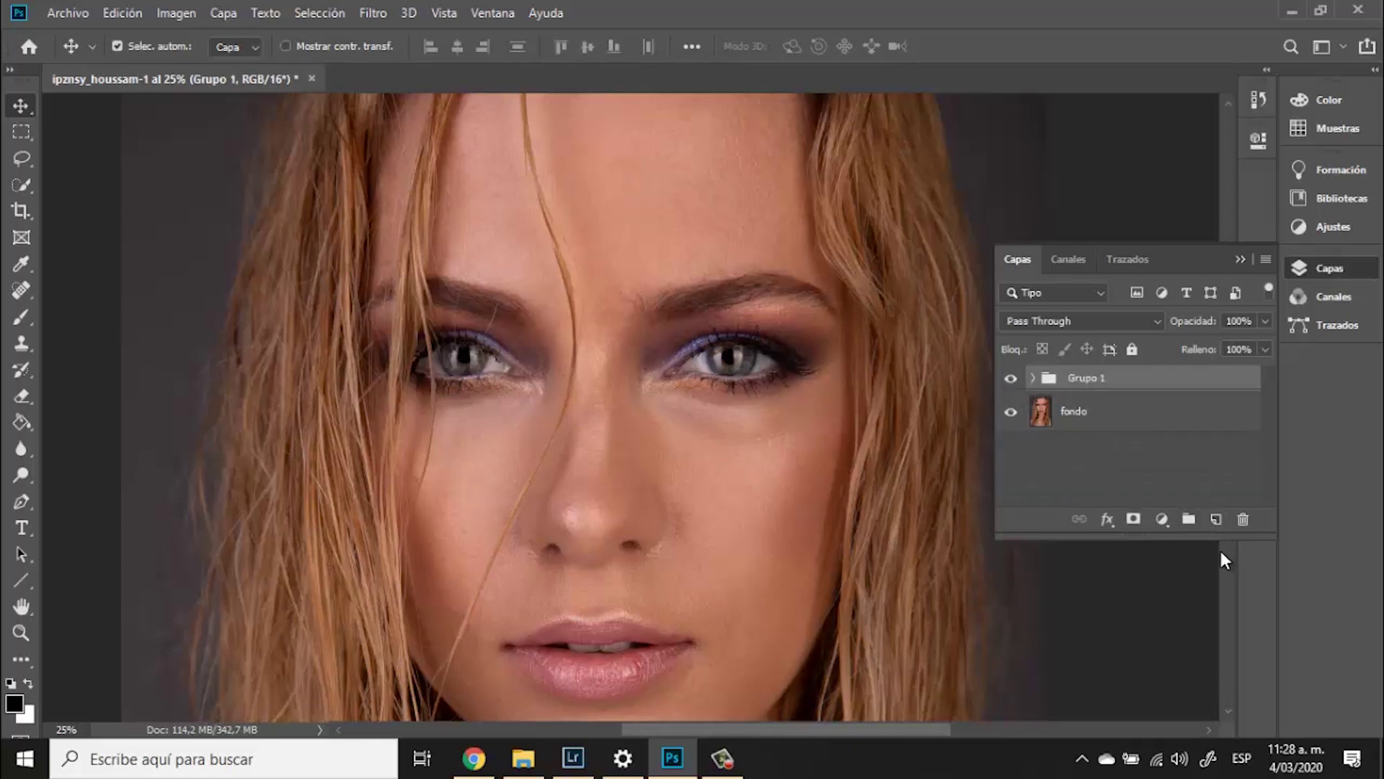
double_click(1094, 378)
type("frecuencias")
key("Return")
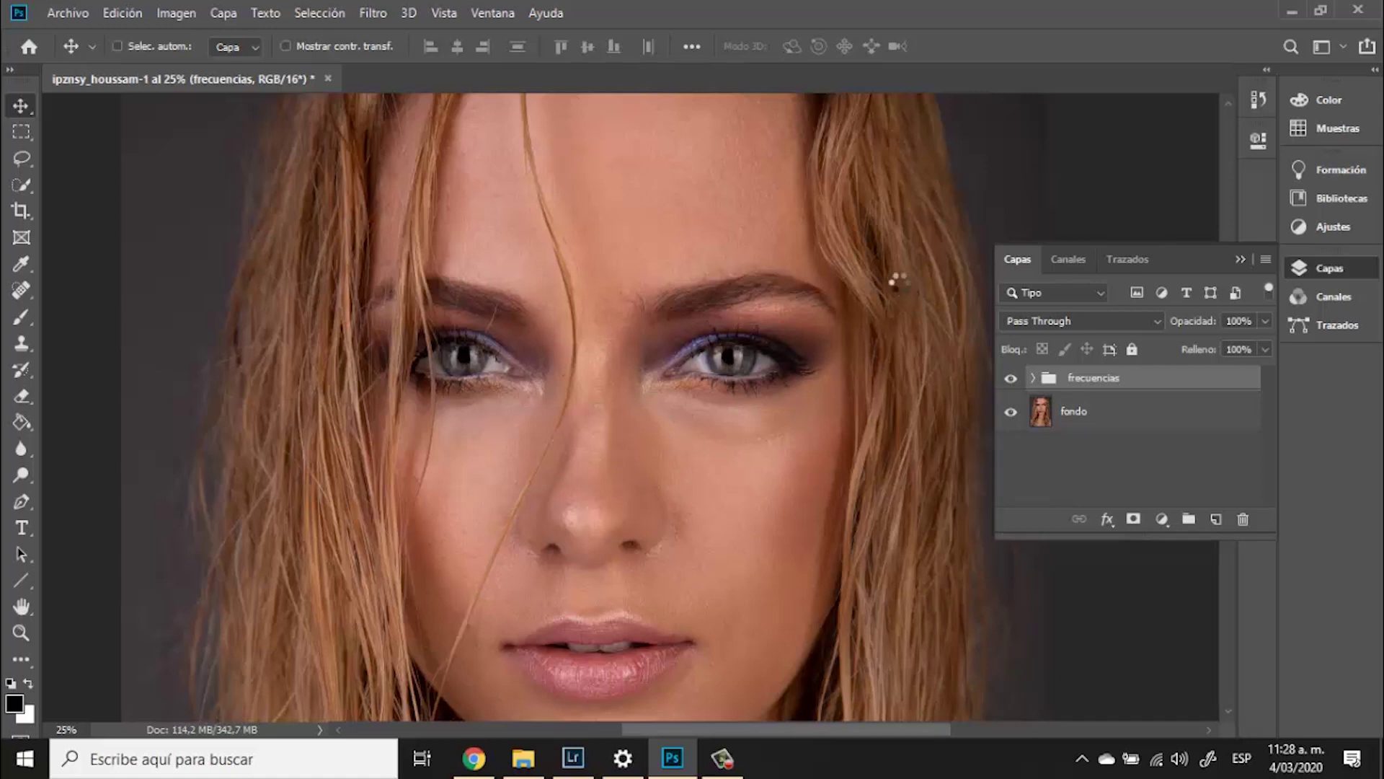
Stamp all visible layers into a new layer on top and hide the frecuencias group
key("ctrl+shift+alt+e")
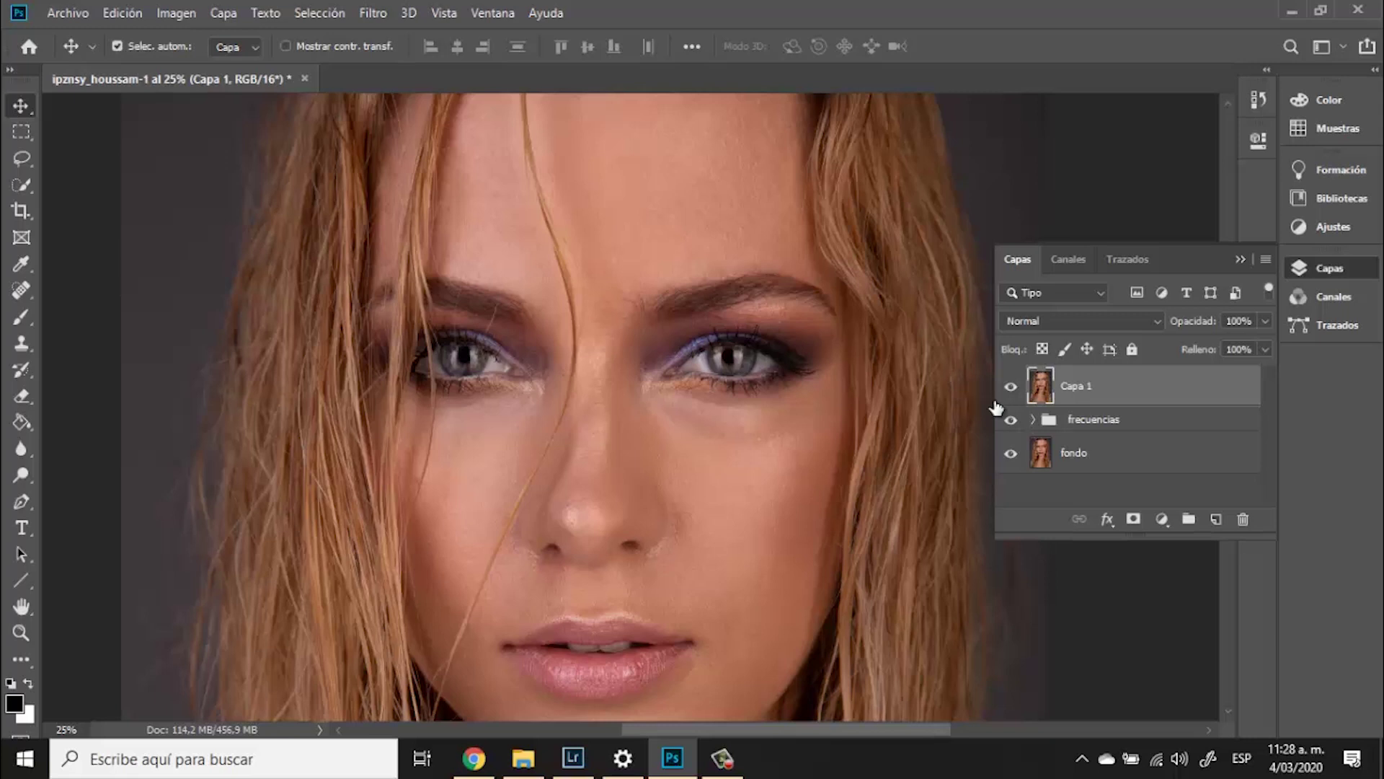
left_click(1011, 420)
Compare the merged retouch with the original fondo layer by toggling layer visibility, leaving the merged layer shown
left_click(1012, 455, "alt")
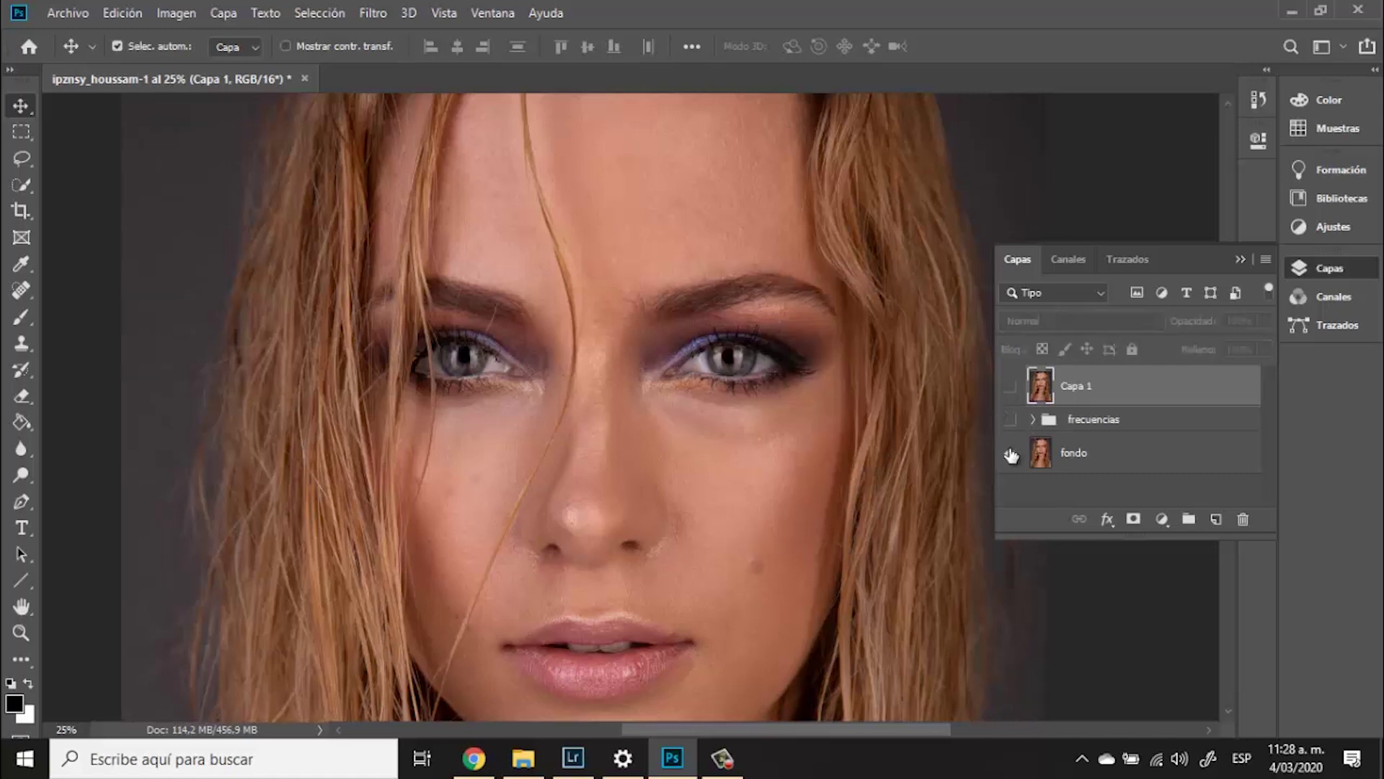
left_click(1012, 456, "alt")
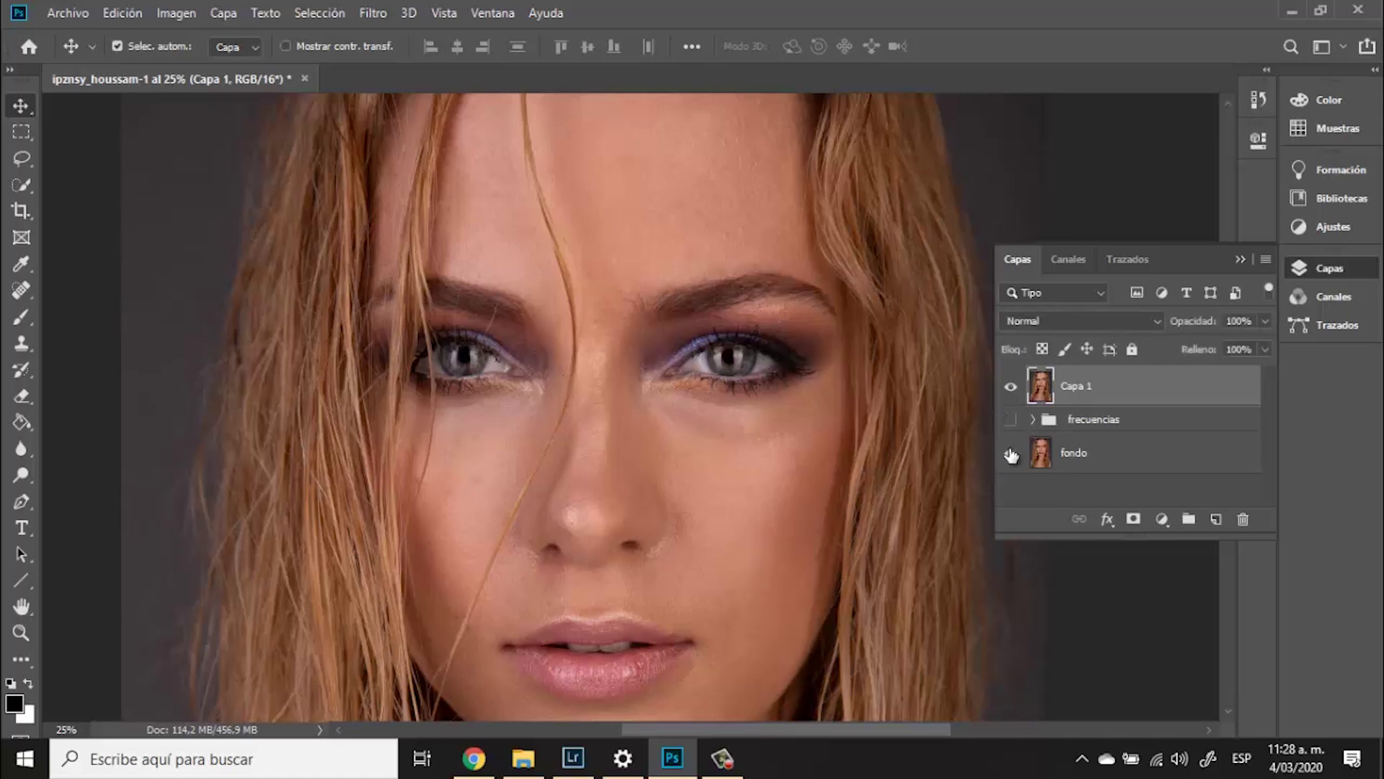
left_click(1010, 388)
left_click(1011, 388)
left_click(1010, 387)
left_click(1011, 388)
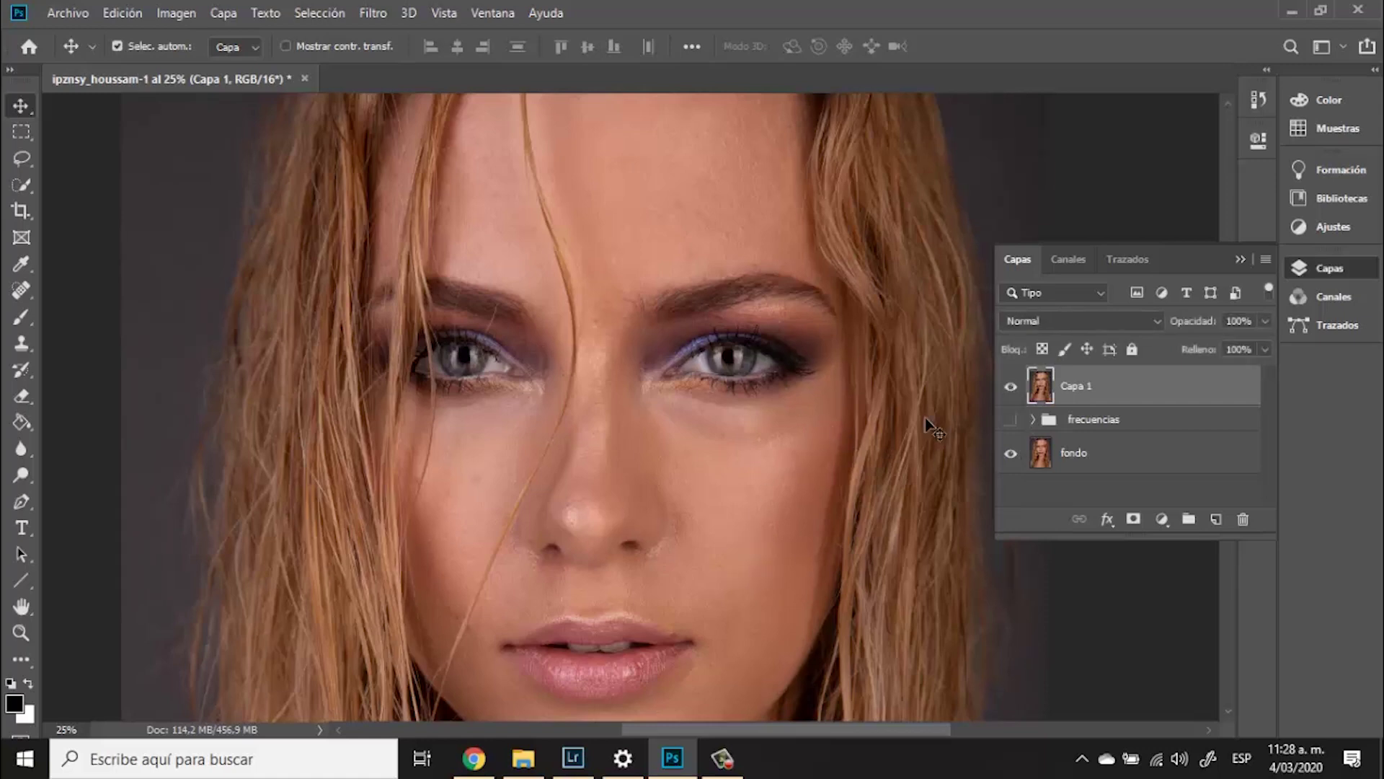